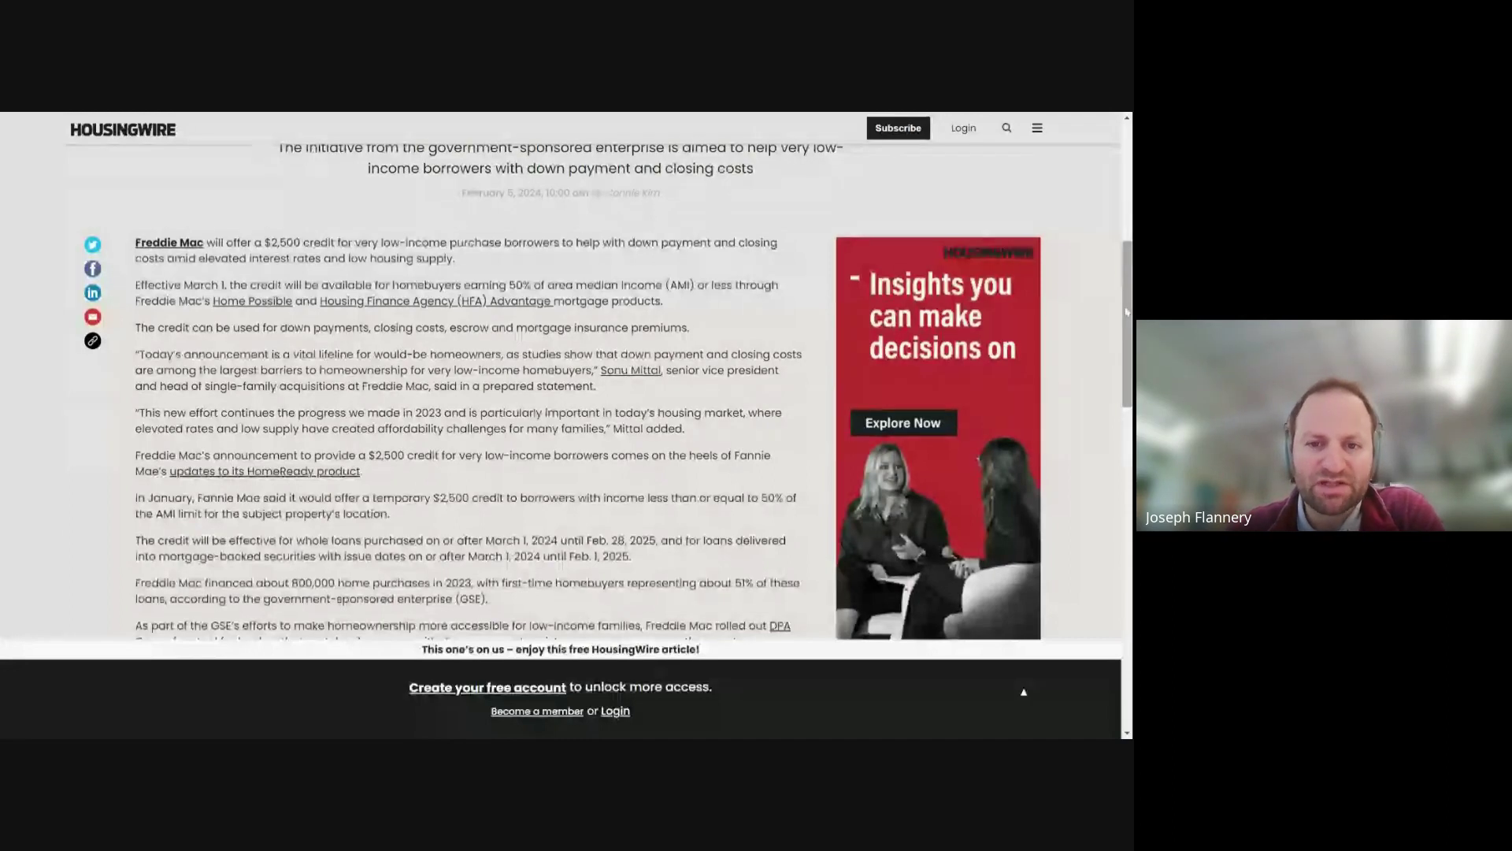
- Switch from the Freddie Mac credit article to DPA One and return from the program details to the program search results
{"action": "left_click_drag", "start_coordinate": [1126, 314], "coordinate": [1127, 247]}
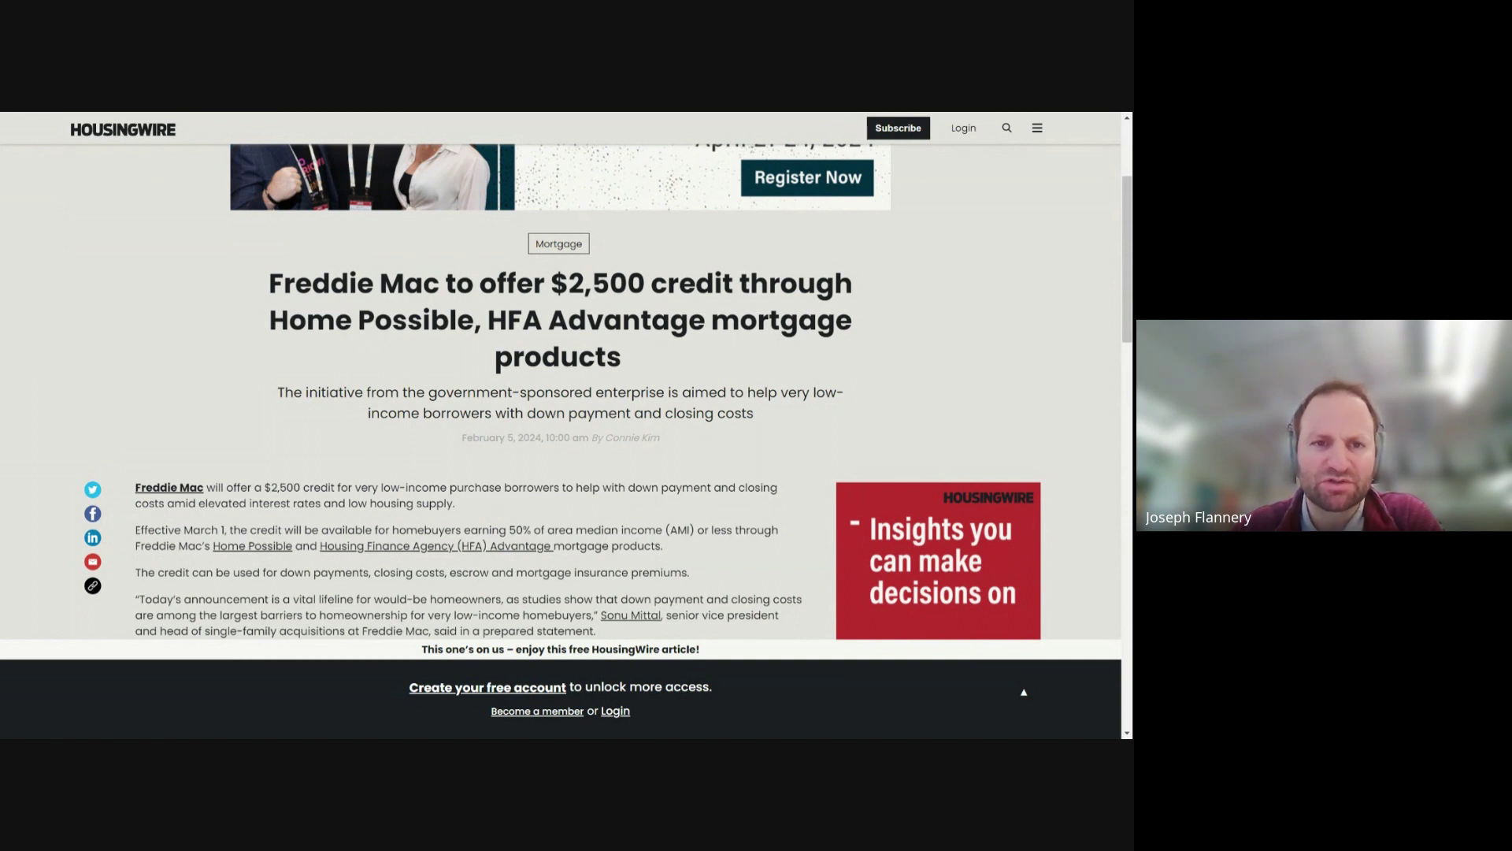
{"action": "key", "text": "alt+Tab"}
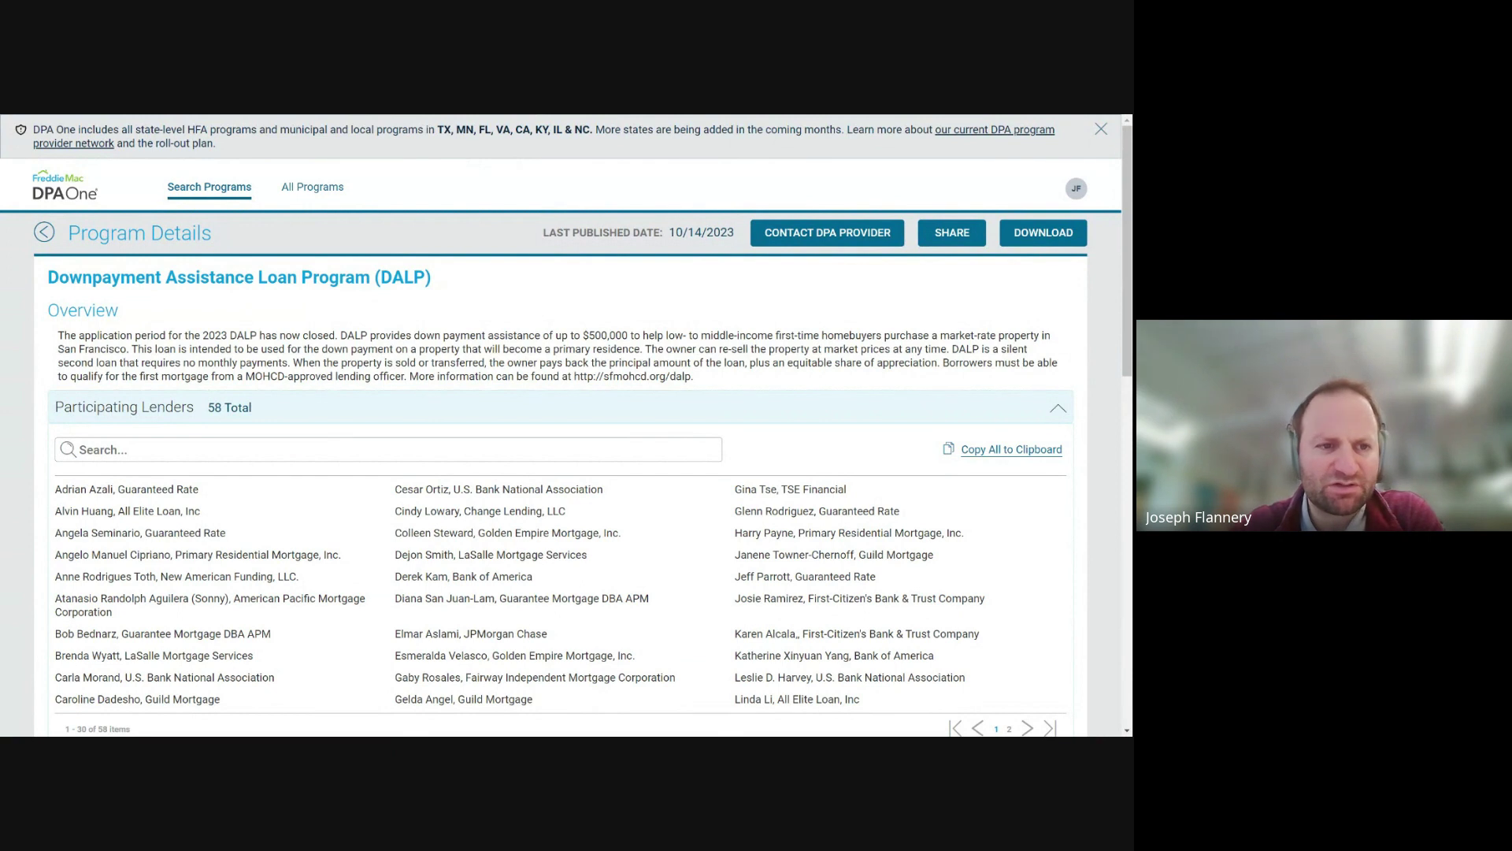
{"action": "left_click", "coordinate": [44, 232]}
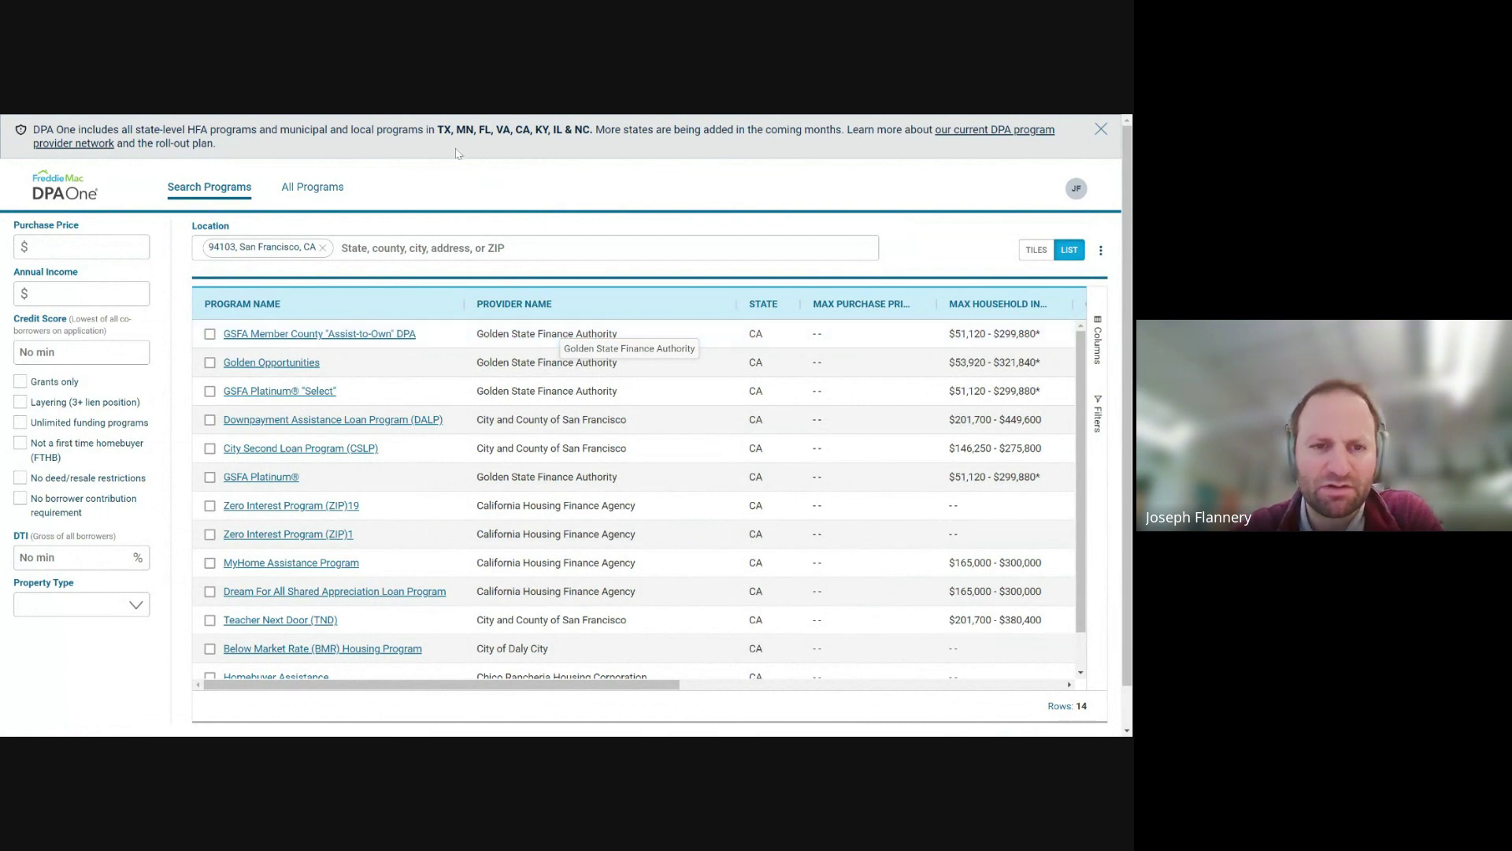
- Replace the San Francisco location filter with Palm Springs, CA in the program search
{"action": "left_click", "coordinate": [322, 248]}
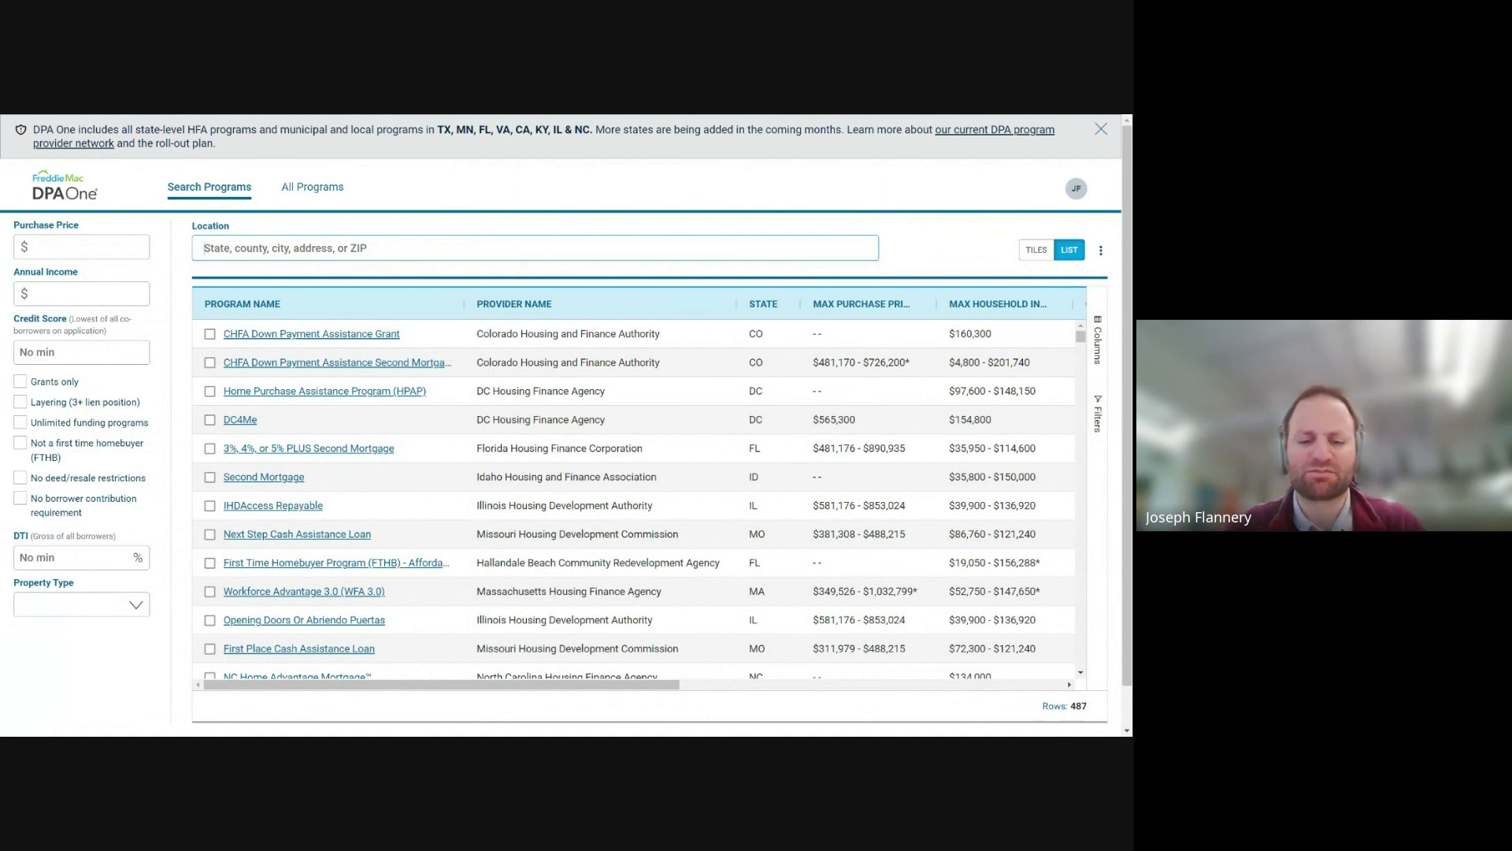
{"action": "type", "text": "pal"}
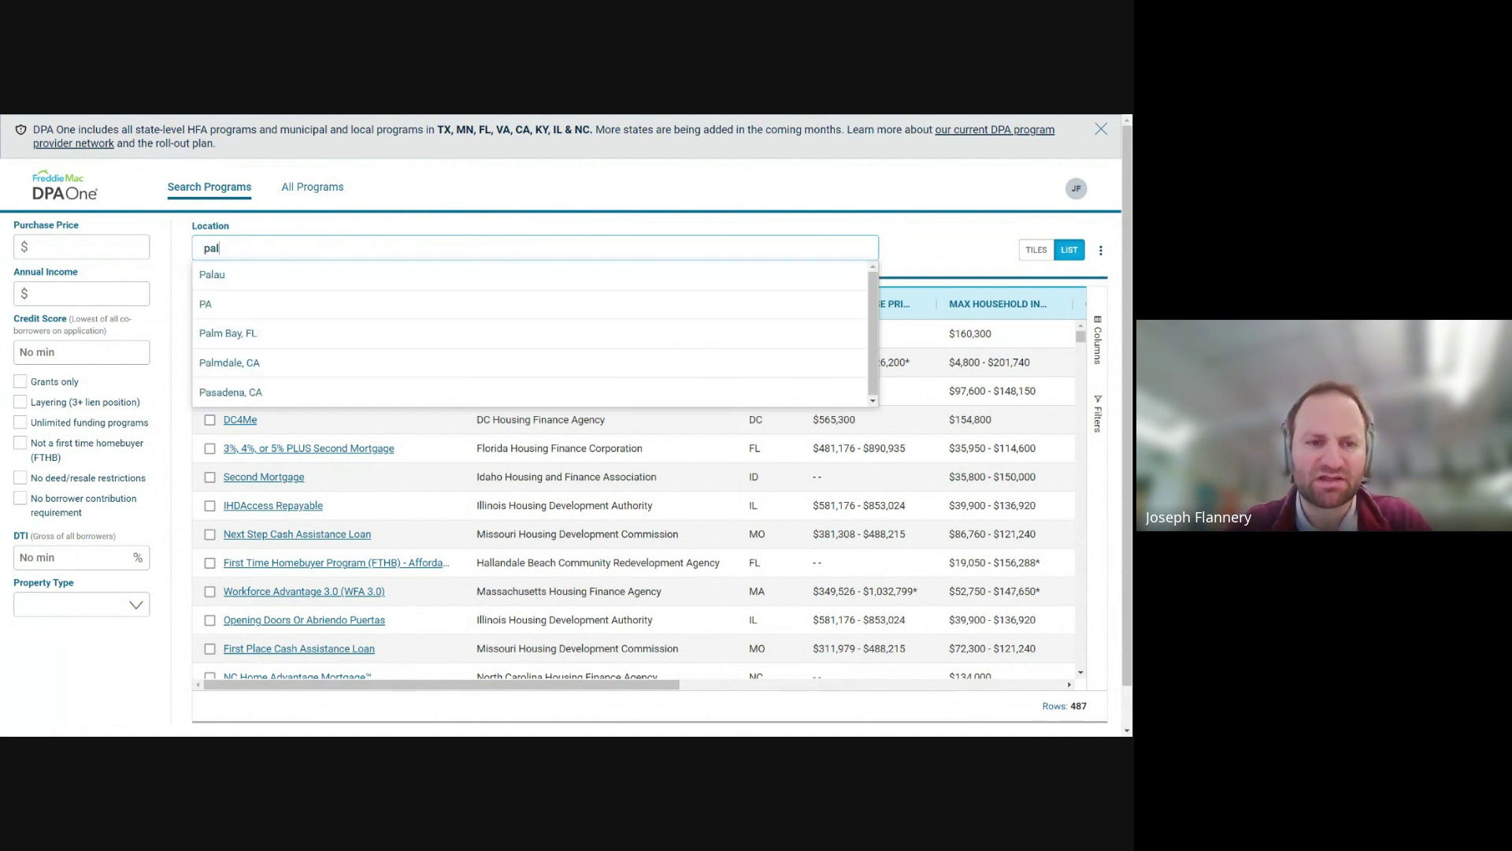
{"action": "type", "text": "m sp"}
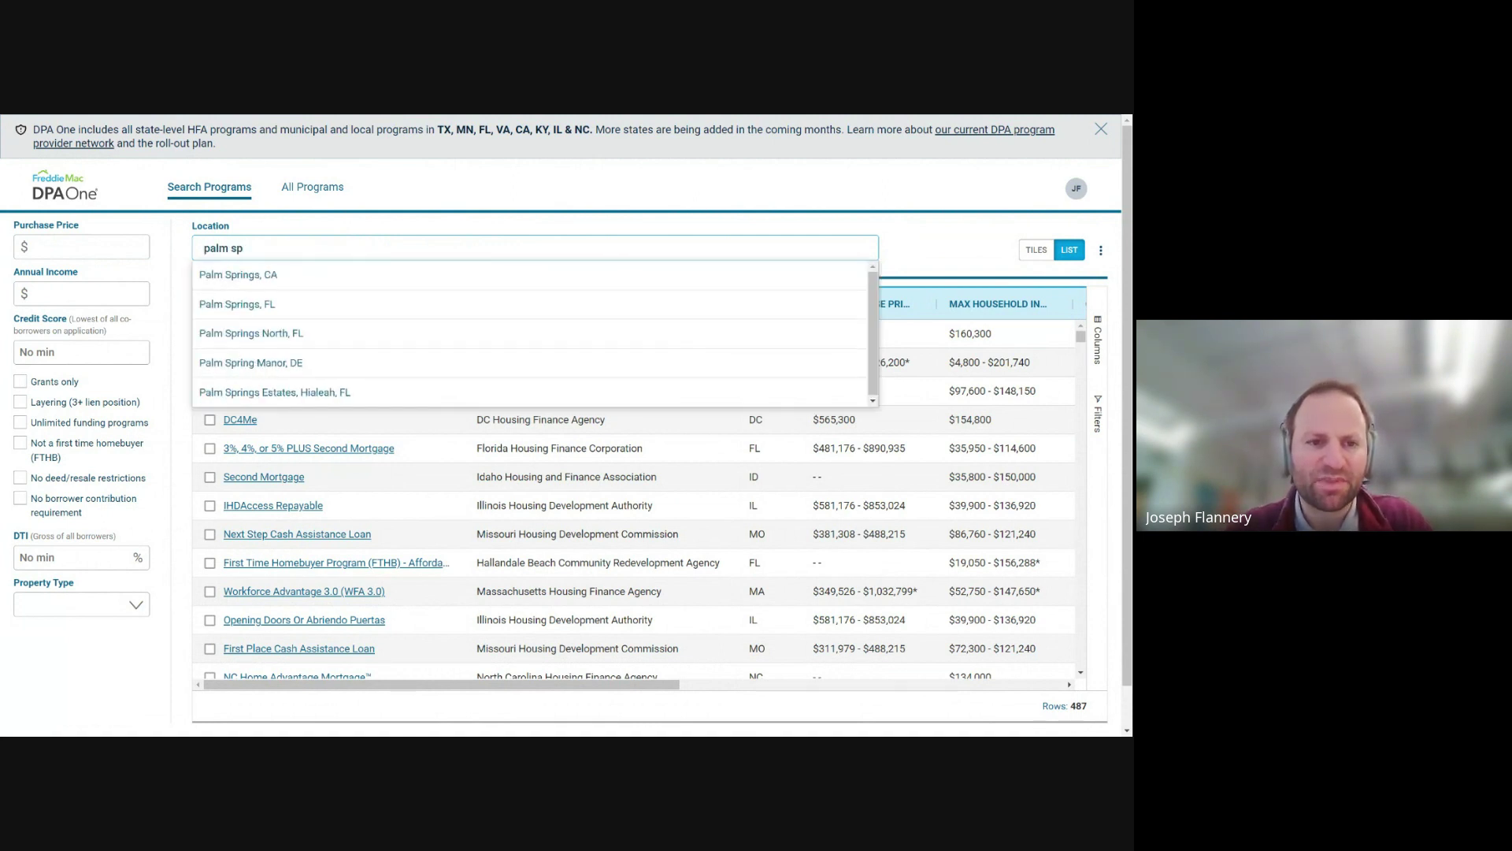
{"action": "left_click", "coordinate": [302, 278]}
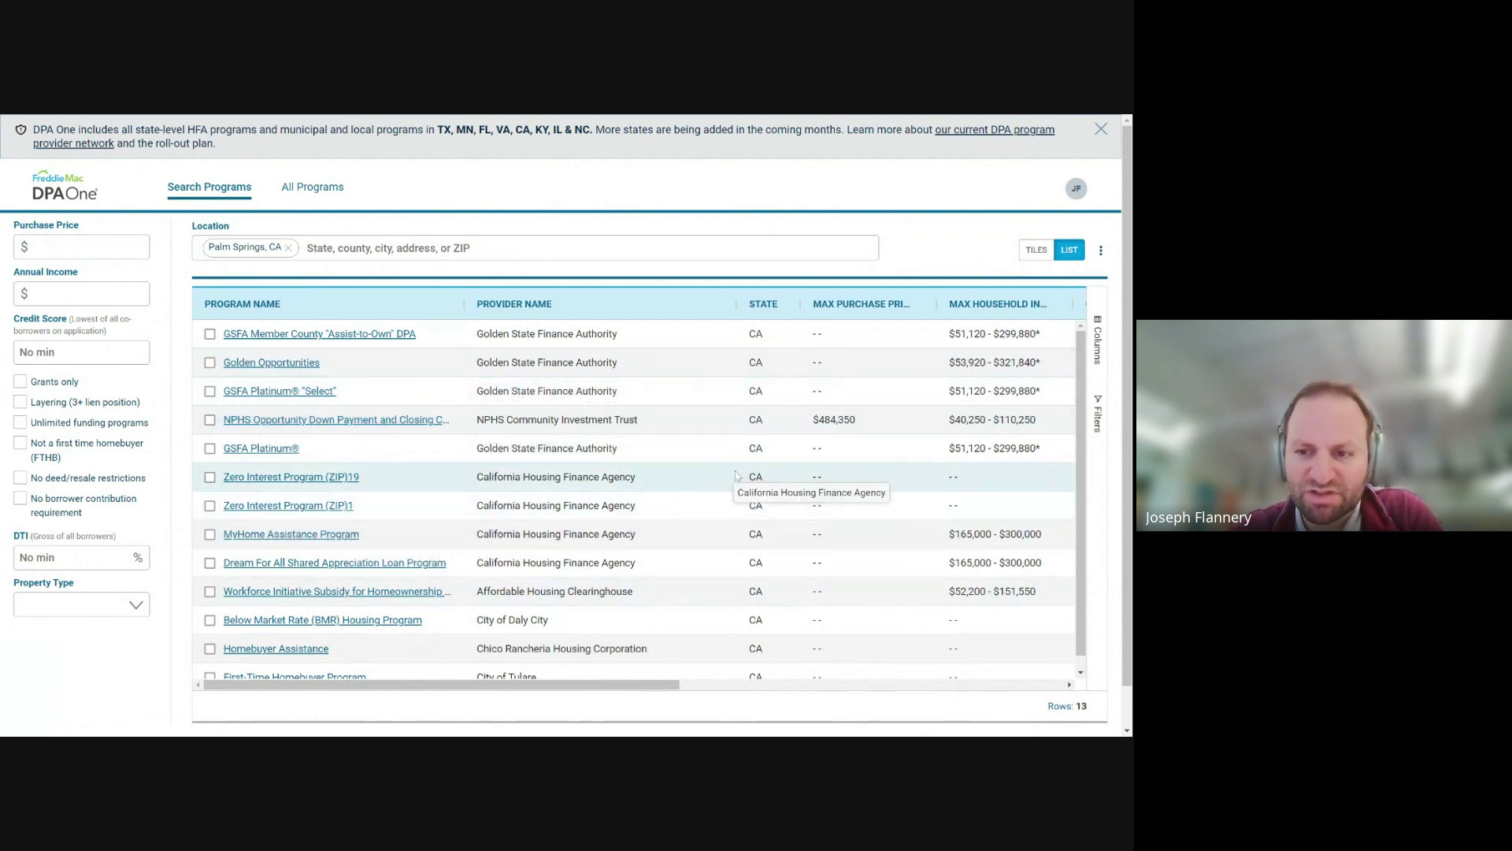
- Open the City of Tulare's First-Time Homebuyer Program and review its eligibility requirements, features and provider information
{"action": "scroll", "coordinate": [1081, 383], "scroll_direction": "down", "scroll_amount": 1}
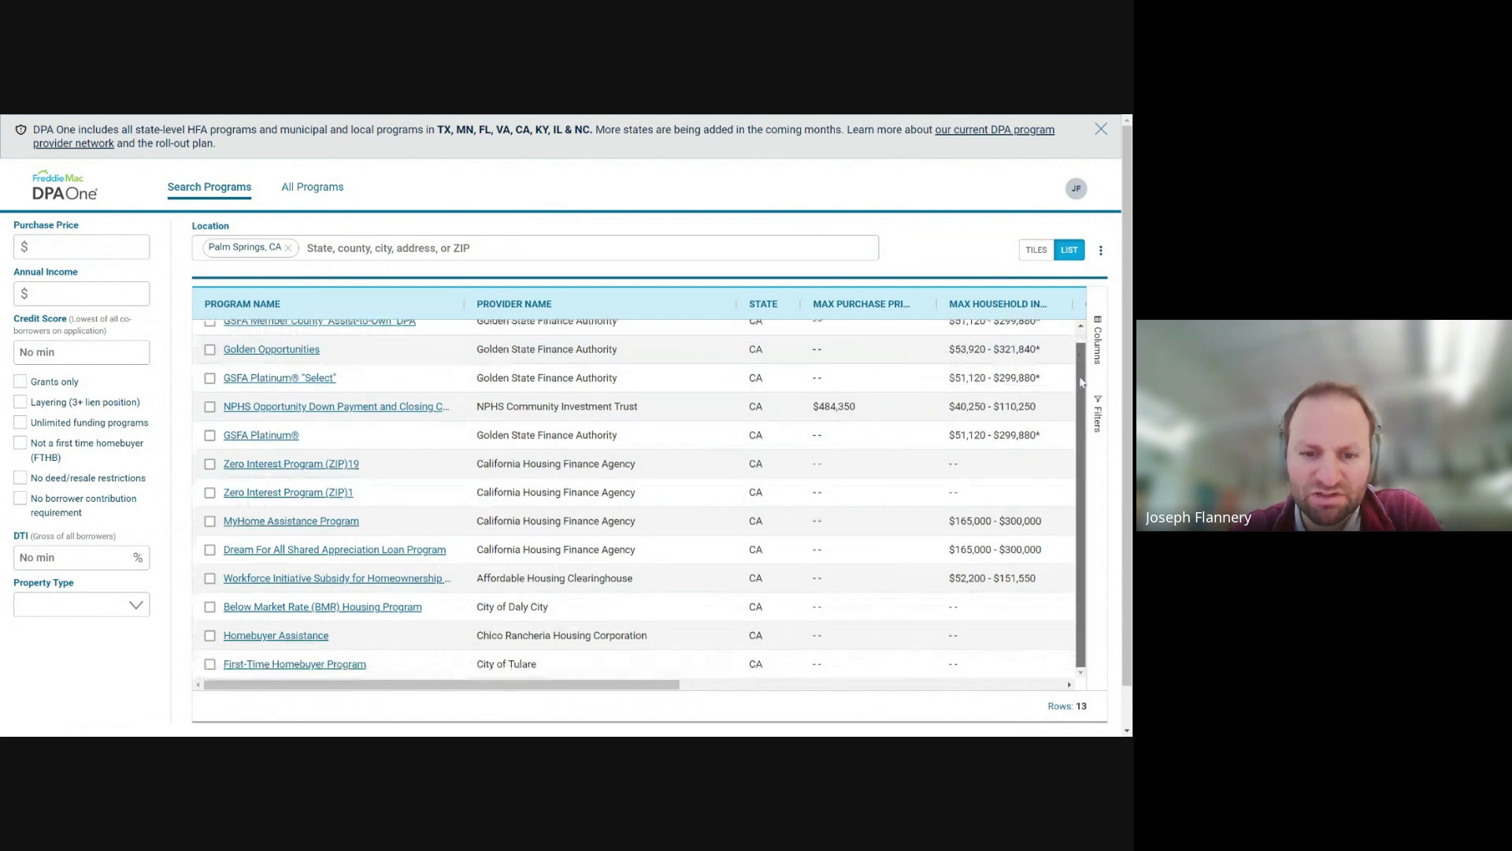
{"action": "left_click", "coordinate": [293, 666]}
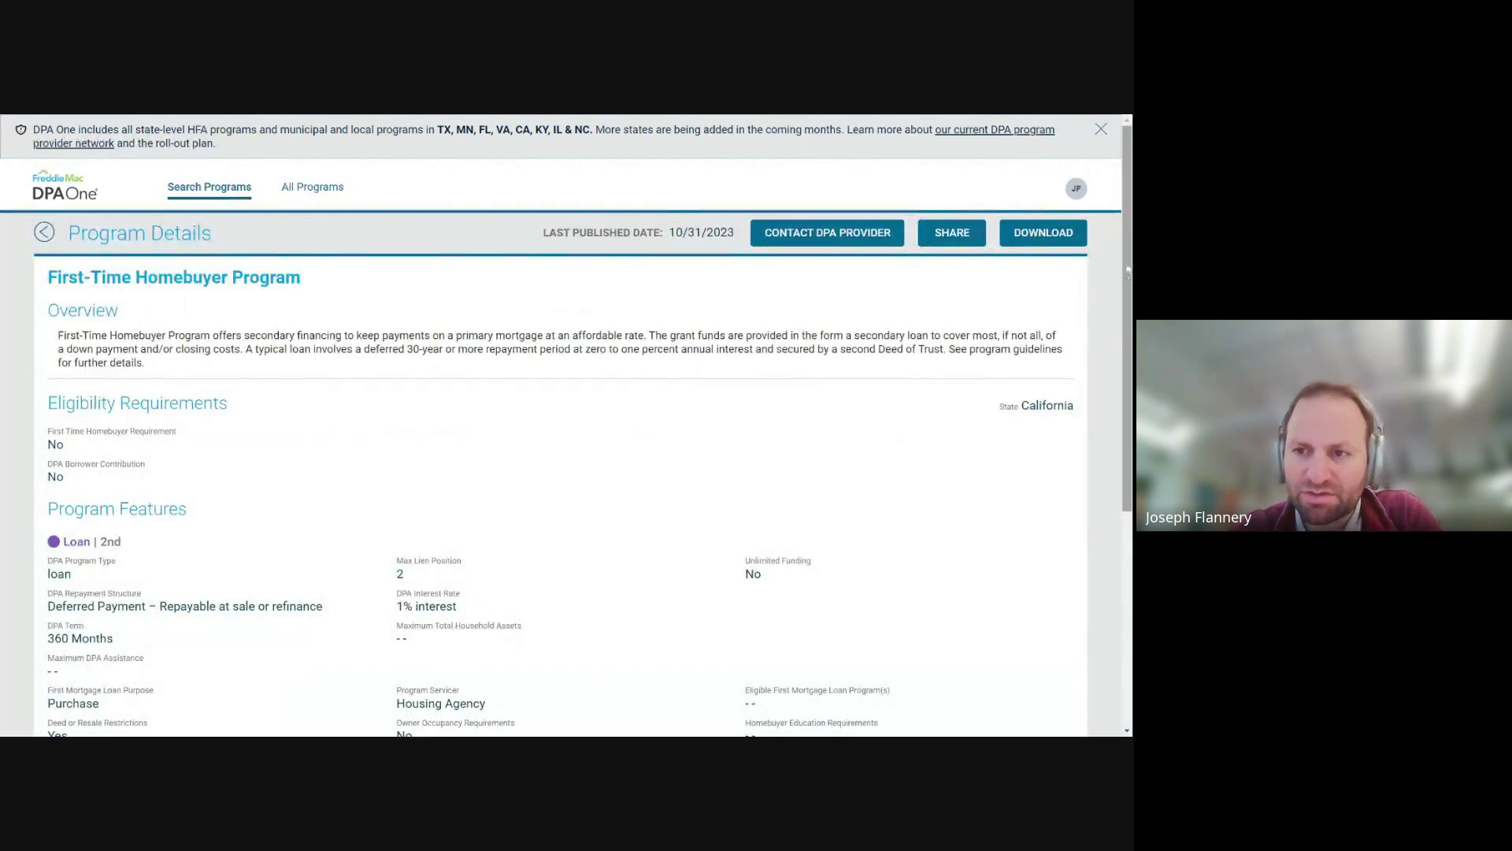
{"action": "left_click_drag", "start_coordinate": [1128, 269], "coordinate": [1129, 368]}
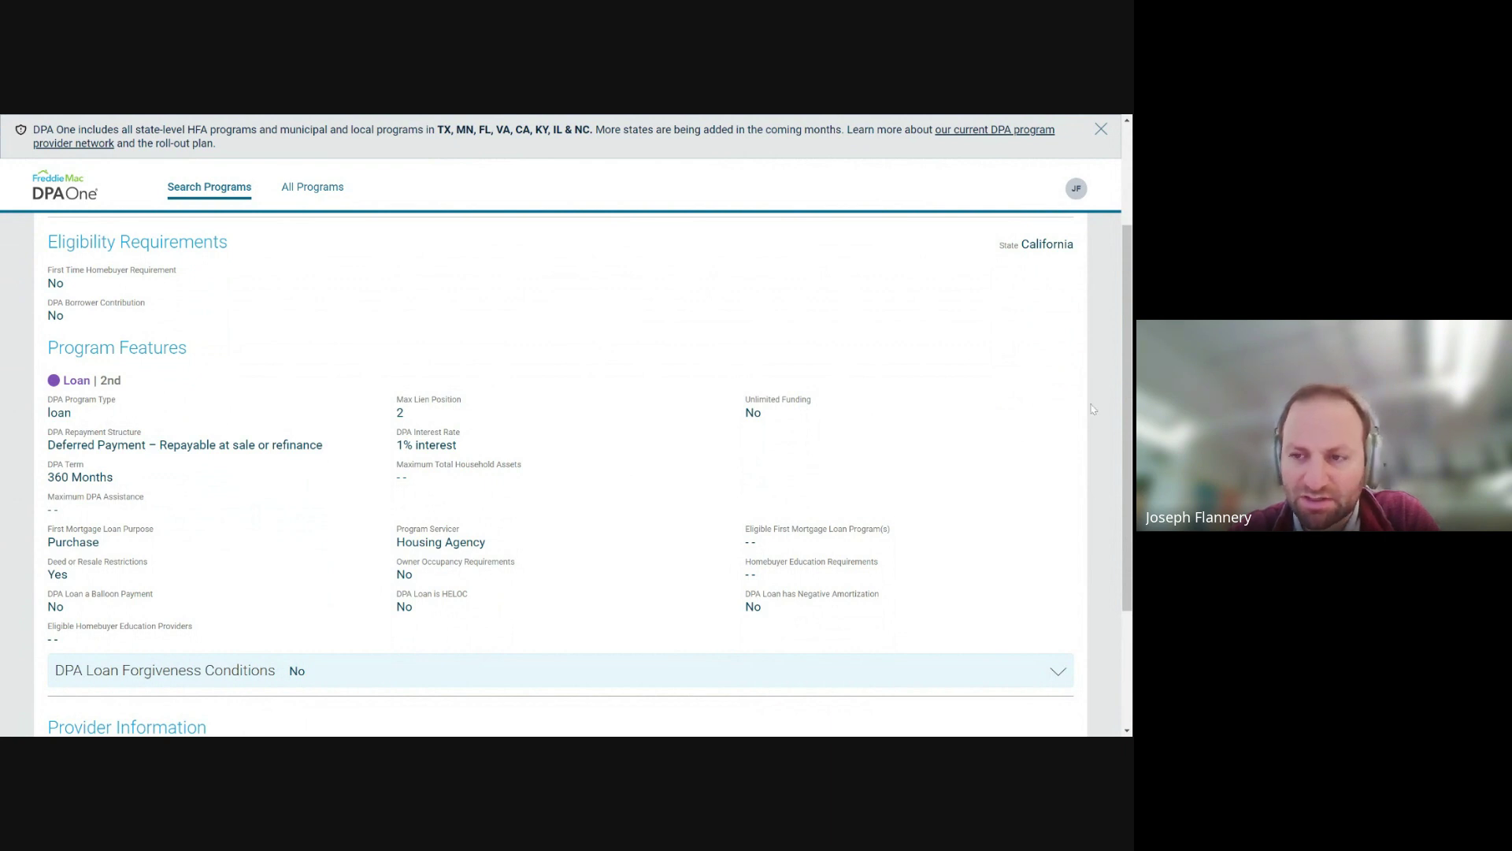
{"action": "left_click_drag", "start_coordinate": [1125, 322], "coordinate": [1130, 430]}
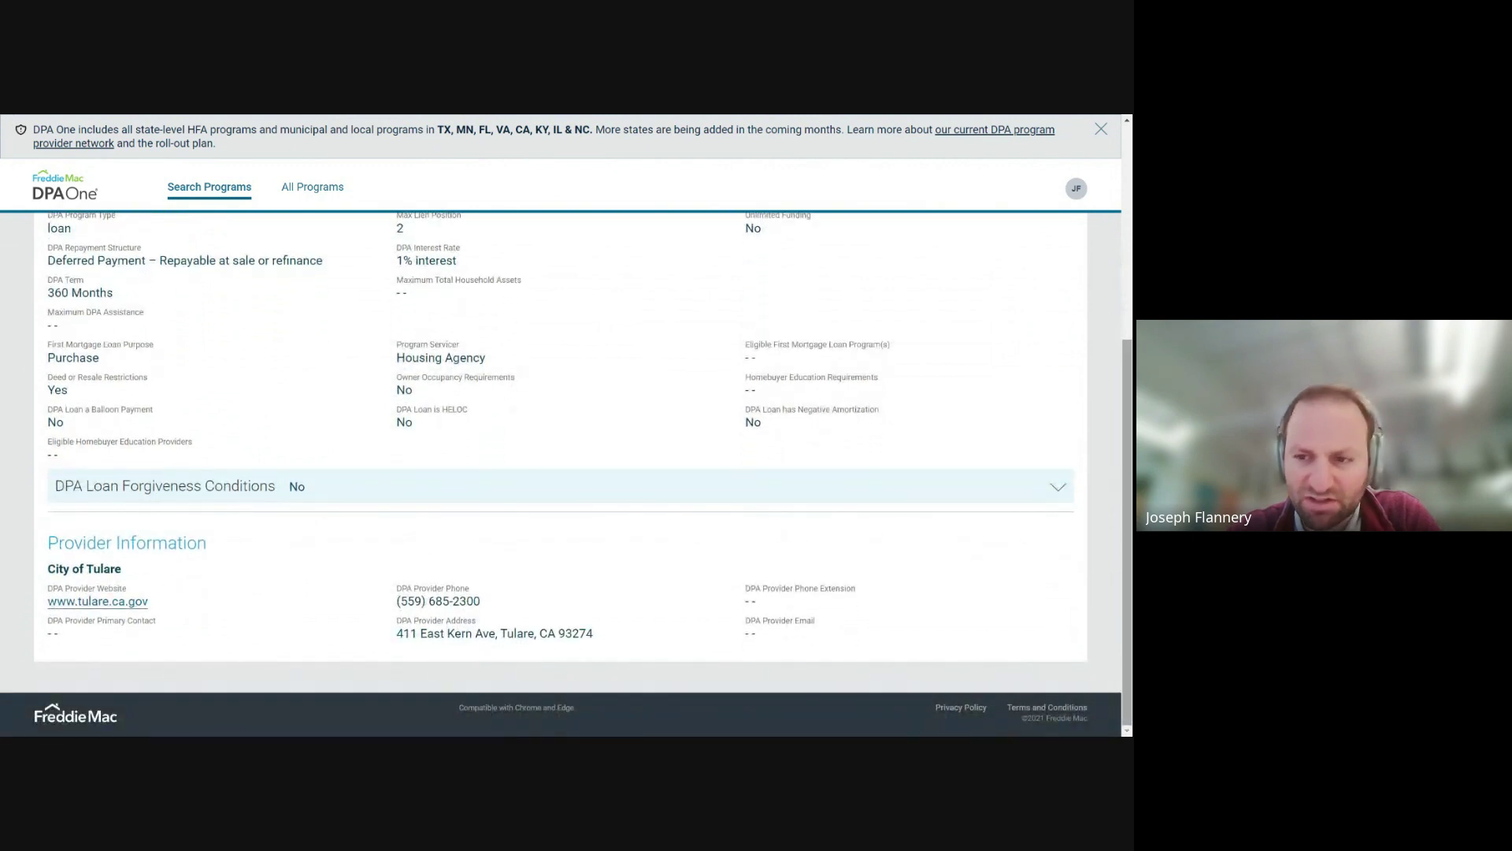
- View the program's Contact DPA Provider form and close it without sending a message
{"action": "scroll", "coordinate": [1001, 290], "scroll_direction": "up", "scroll_amount": 5}
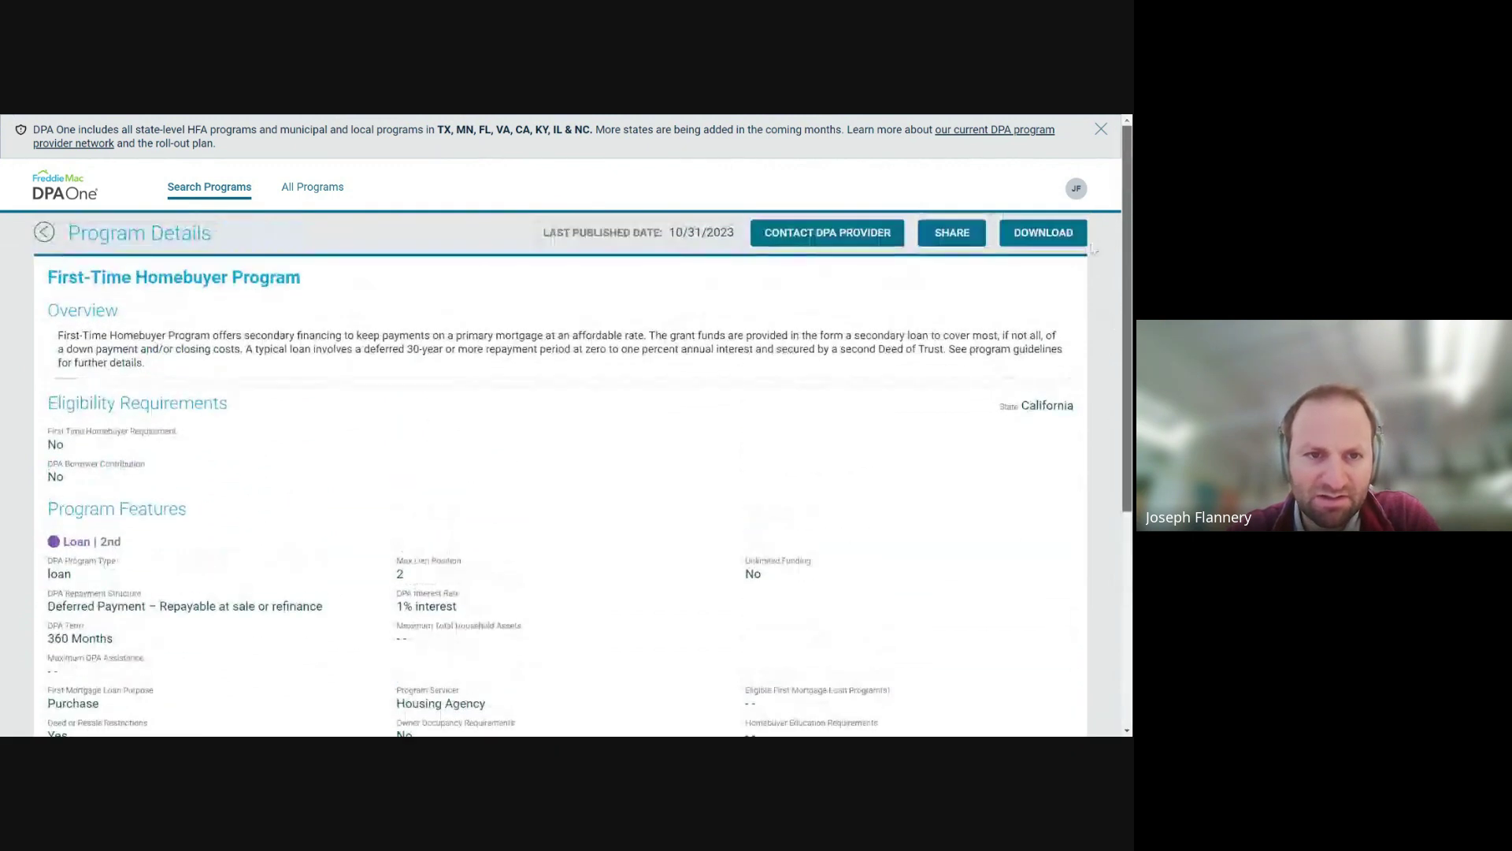
{"action": "left_click", "coordinate": [845, 234]}
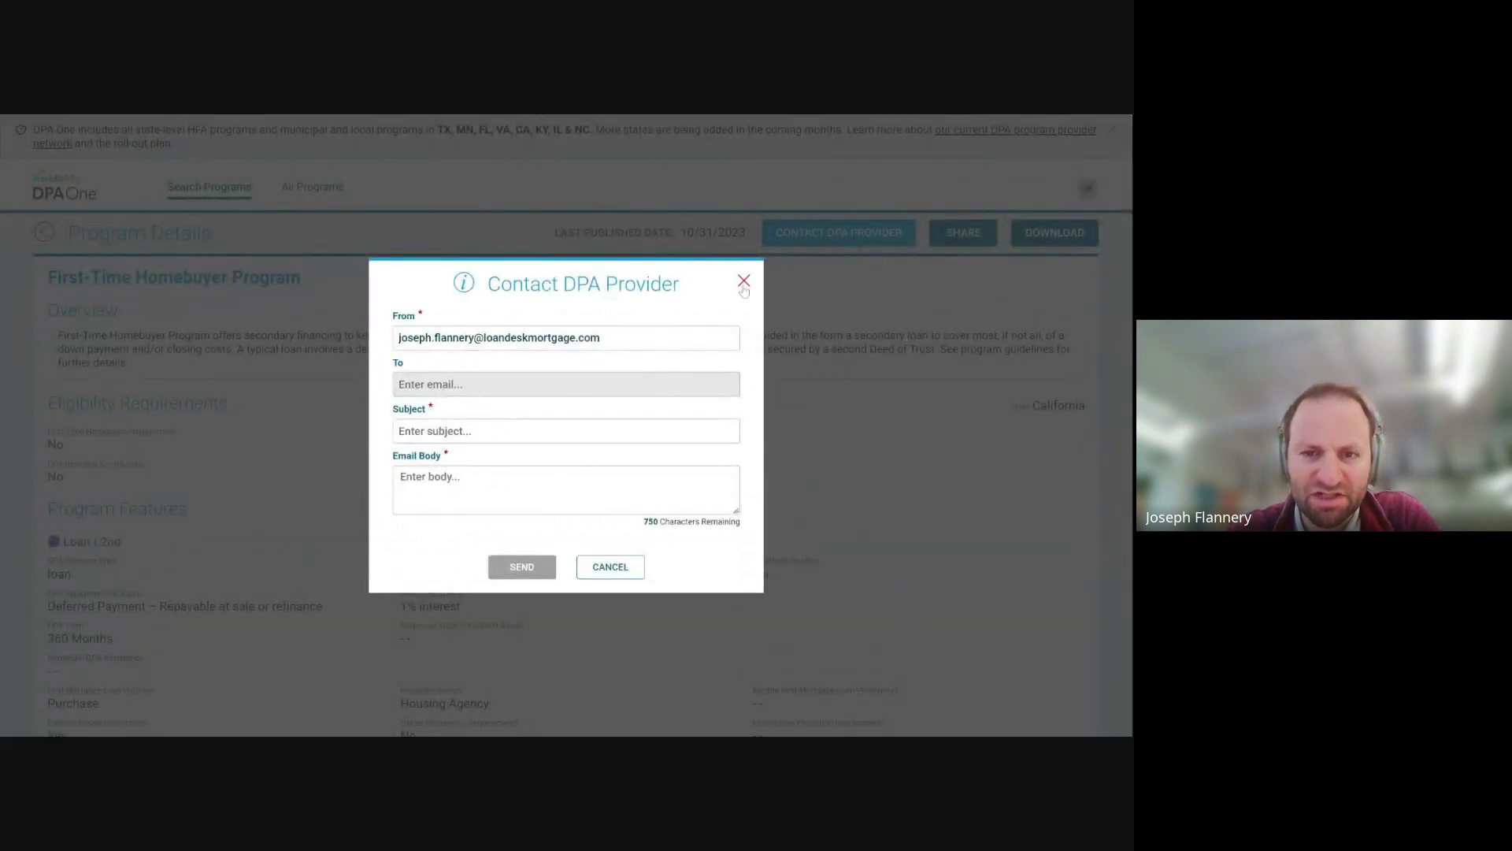
{"action": "left_click", "coordinate": [744, 282]}
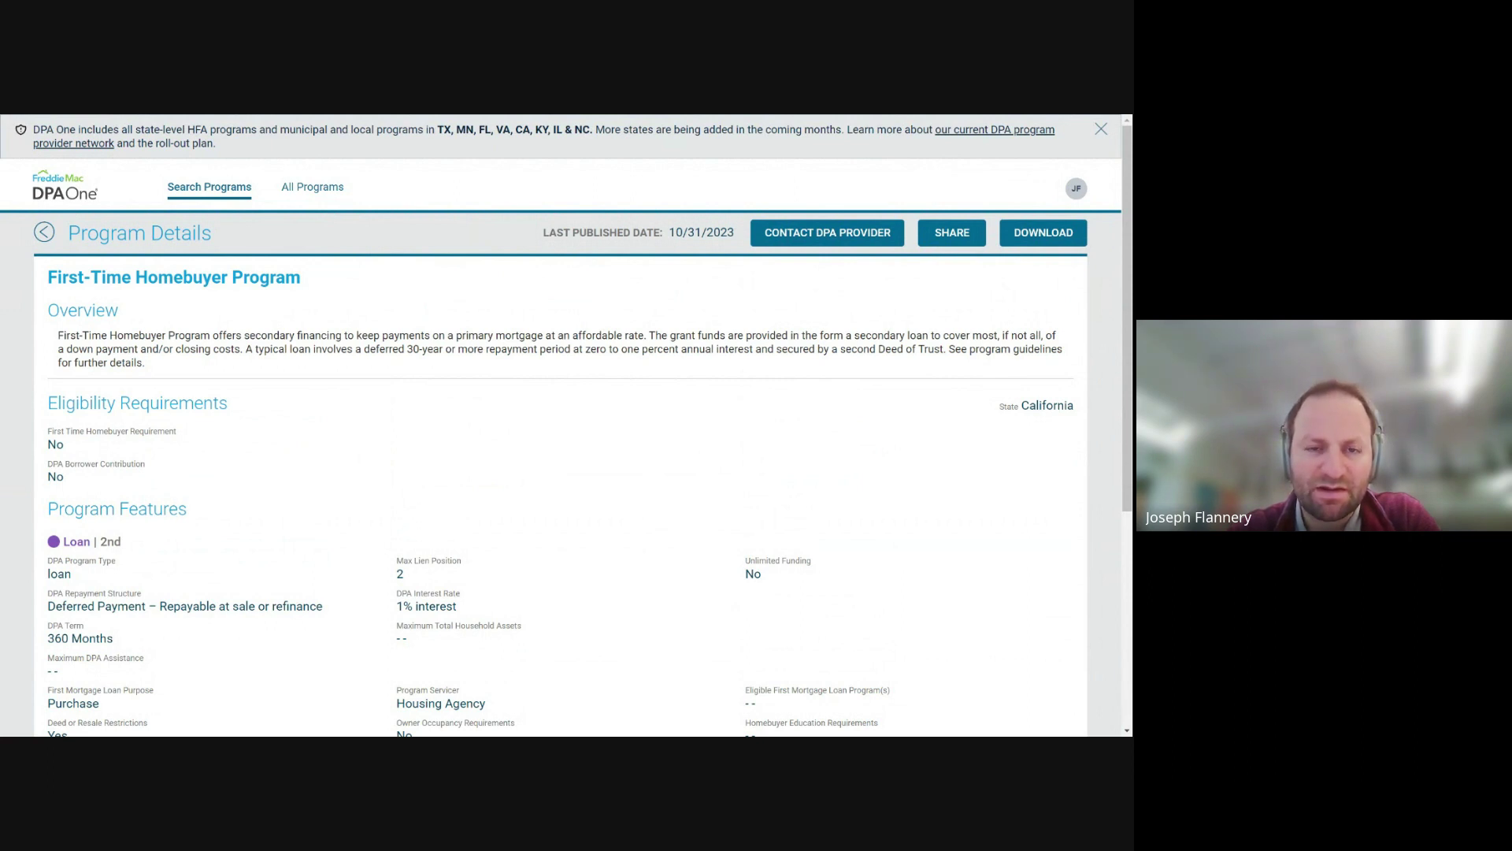
- Switch to the Daily Rate Campaign spreadsheet and look at the 8/31 entry's date, rate and market commentary
{"action": "key", "text": "alt+Tab"}
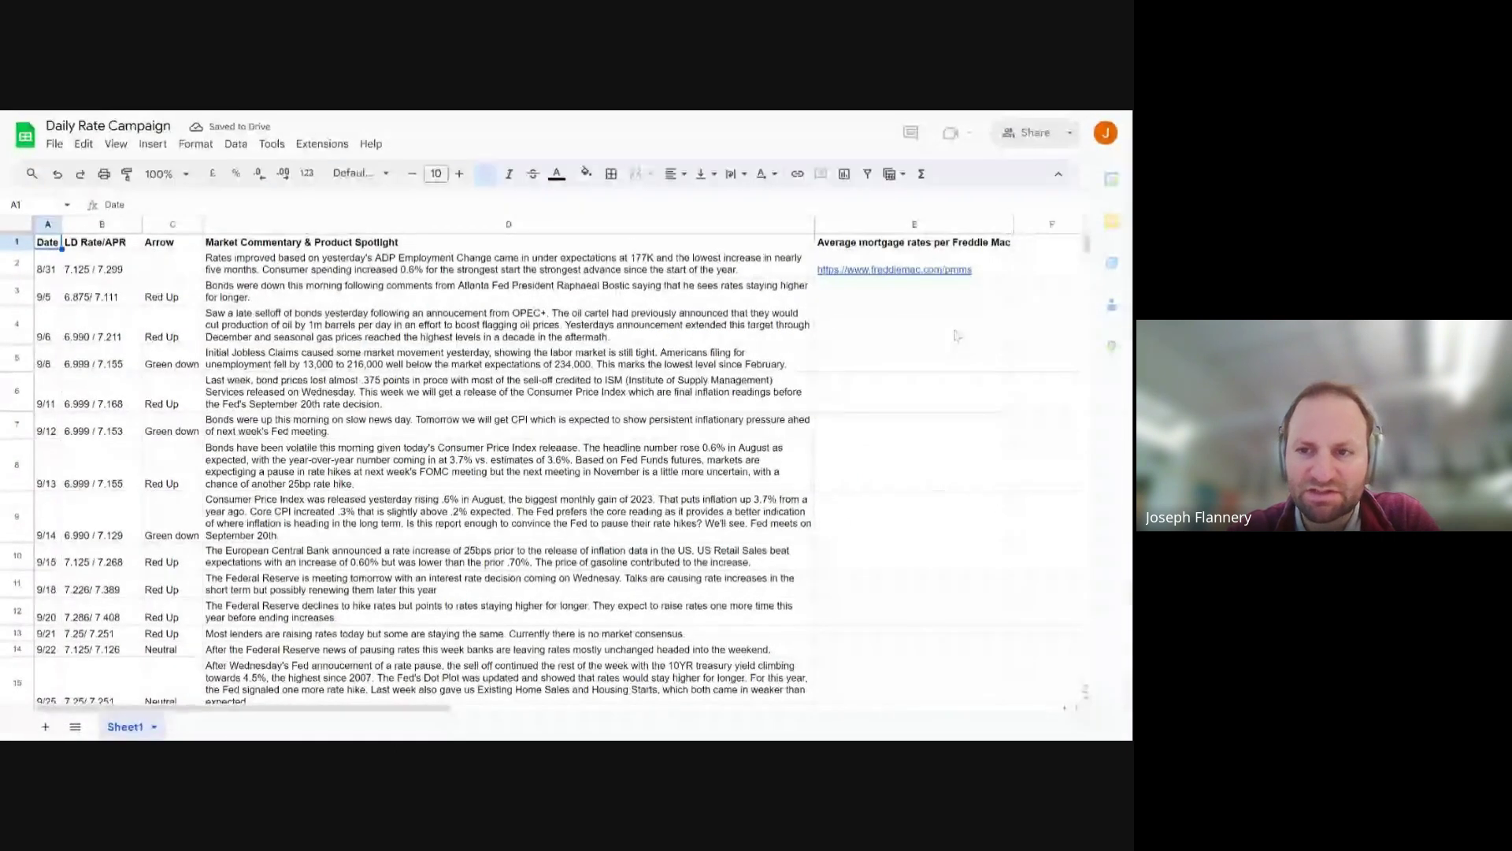
{"action": "left_click", "coordinate": [43, 269]}
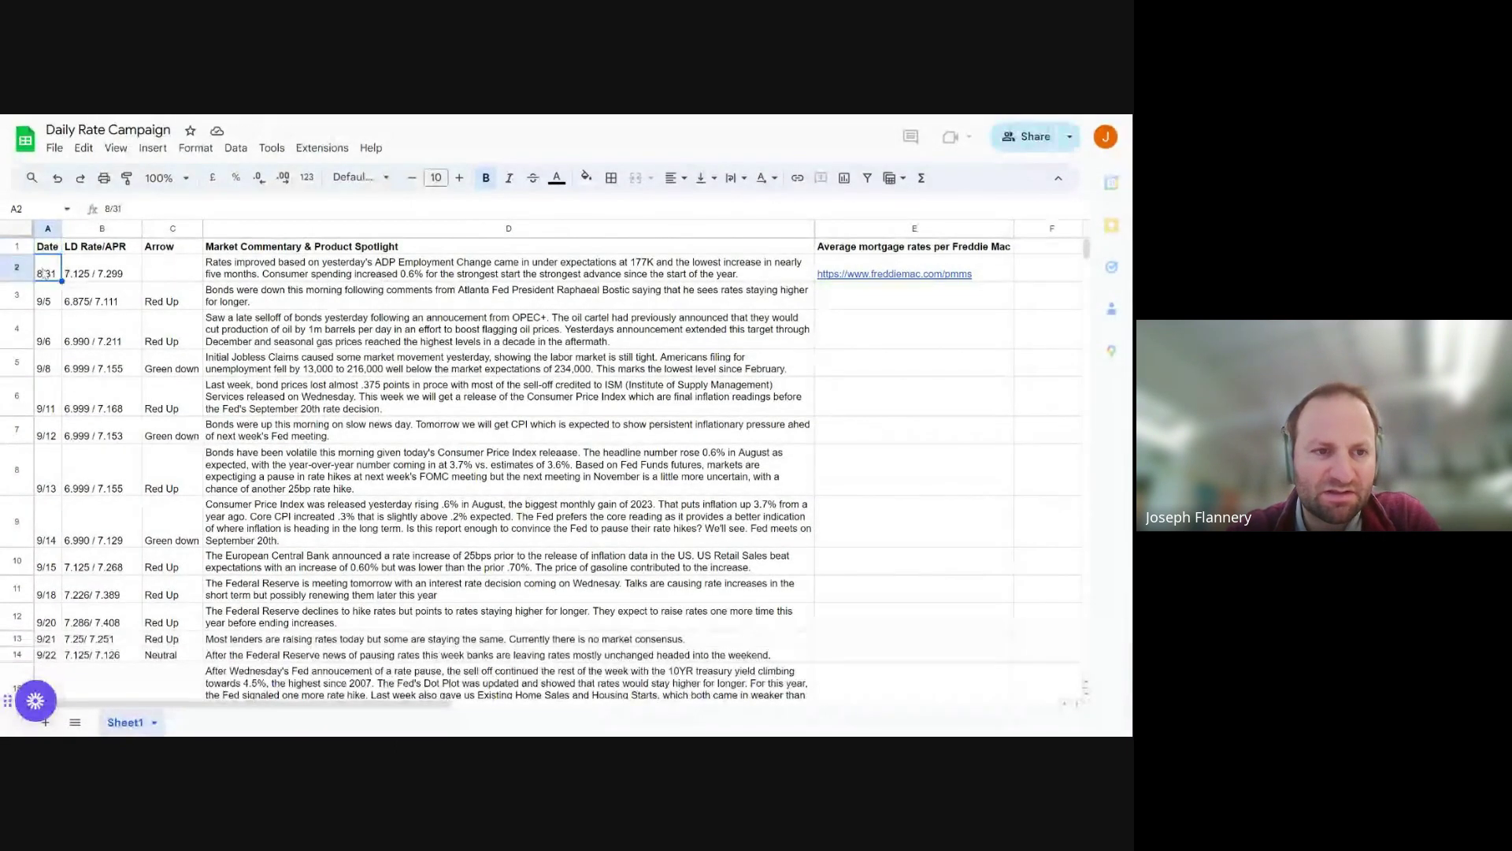
{"action": "left_click", "coordinate": [91, 271]}
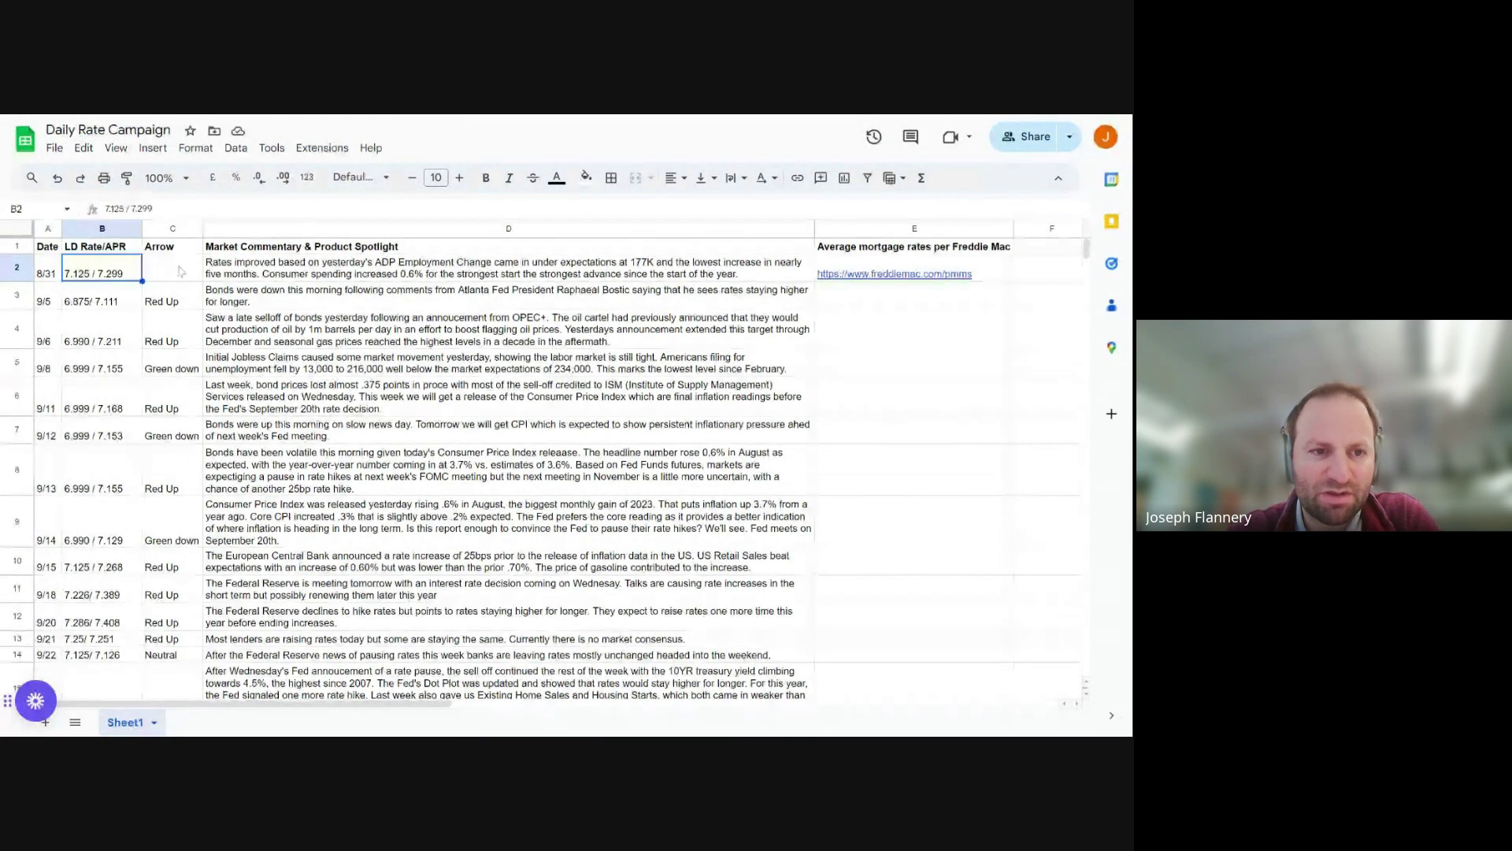
{"action": "left_click", "coordinate": [332, 278]}
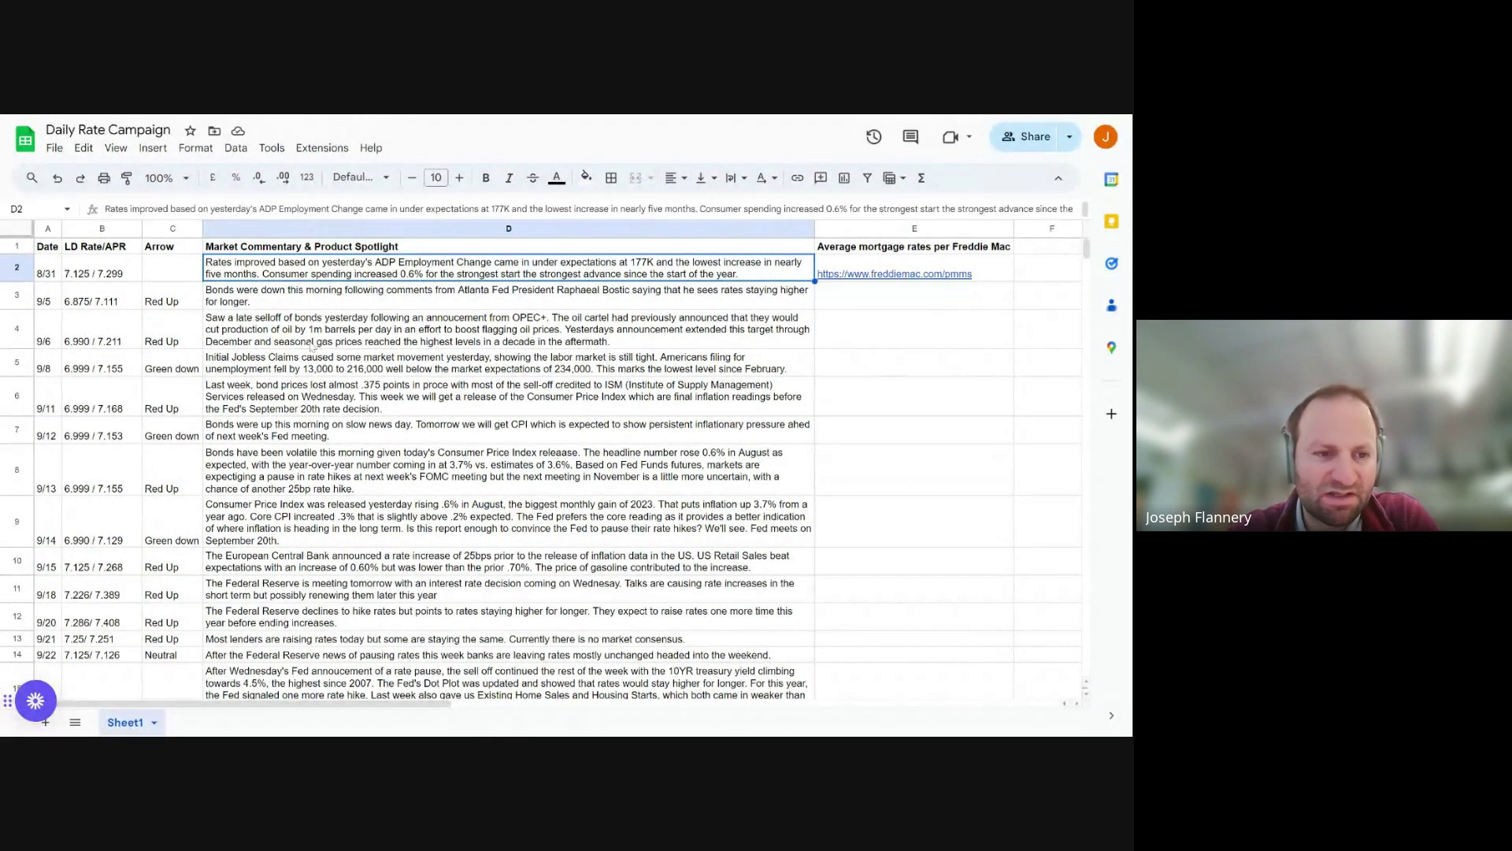
- Examine the LD Rate/APR values day by day from 8/31 through 11/21
{"action": "left_click", "coordinate": [95, 278]}
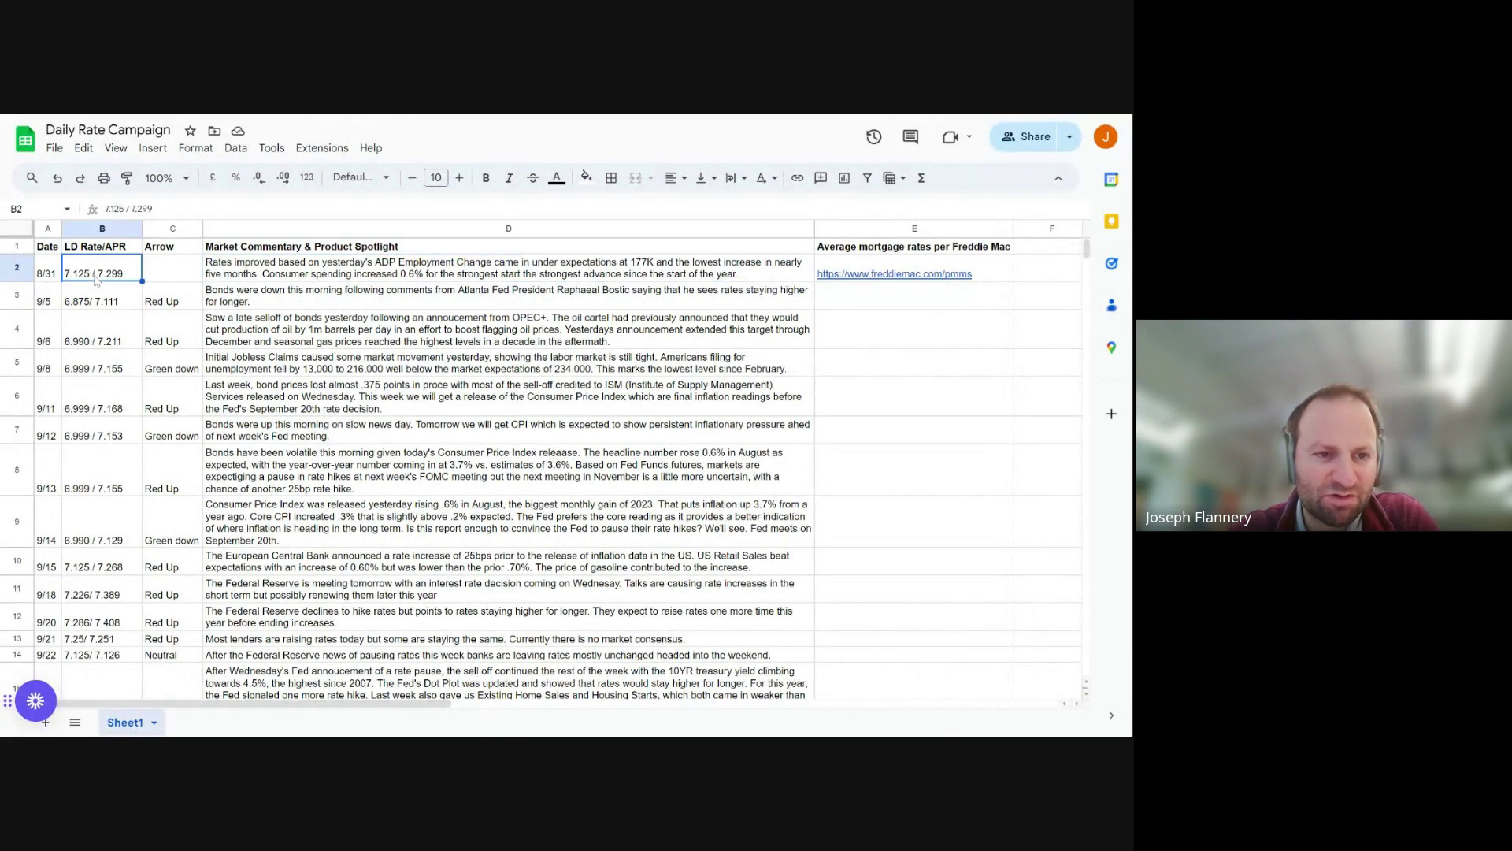
{"action": "key", "text": "Down"}
{"action": "key", "text": "Down"}
{"action": "key", "text": "Down"}
{"action": "key", "text": "Down"}
{"action": "key", "text": "Down"}
{"action": "key", "text": "Down"}
{"action": "key", "text": "Down"}
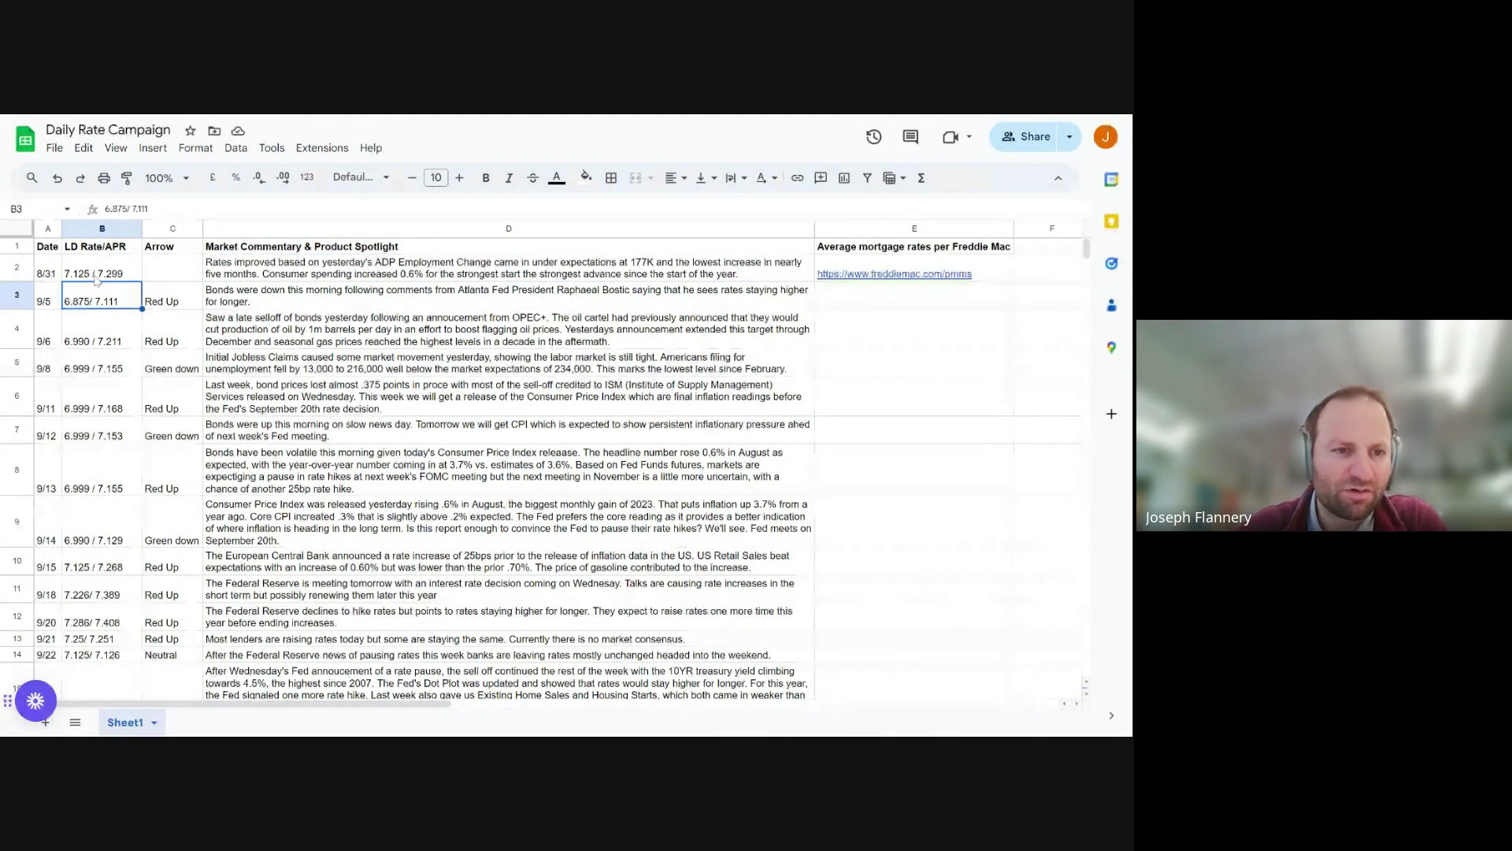
{"action": "key", "text": "Down"}
{"action": "key", "text": "Down"}
{"action": "key", "text": "Down"}
{"action": "key", "text": "Down"}
{"action": "key", "text": "Down"}
{"action": "key", "text": "Down"}
{"action": "key", "text": "Down"}
{"action": "key", "text": "Down"}
{"action": "key", "text": "Down"}
{"action": "key", "text": "Down"}
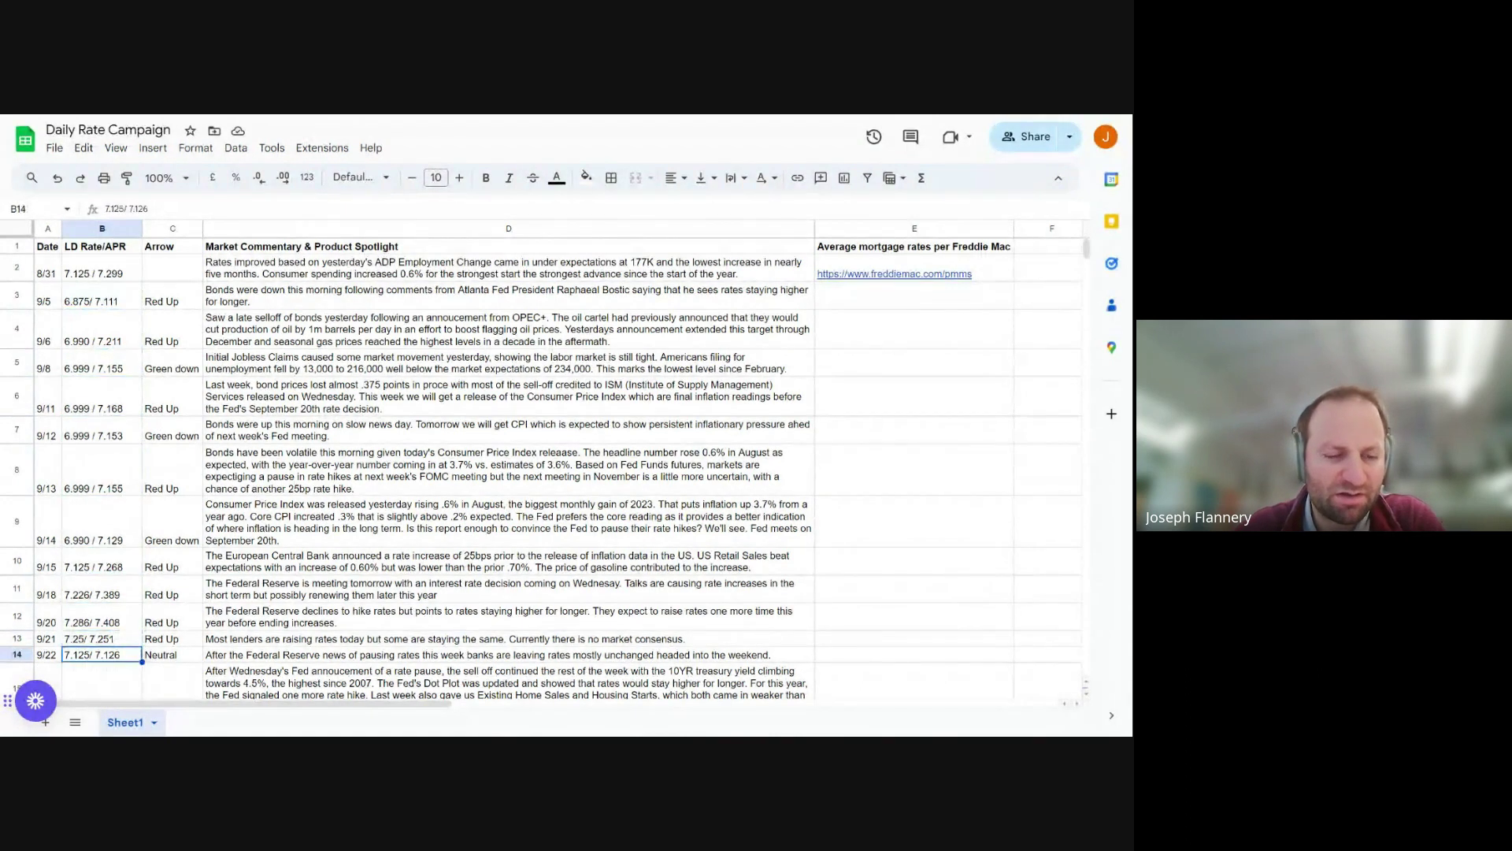
{"action": "key", "text": "Down"}
{"action": "key", "text": "Down"}
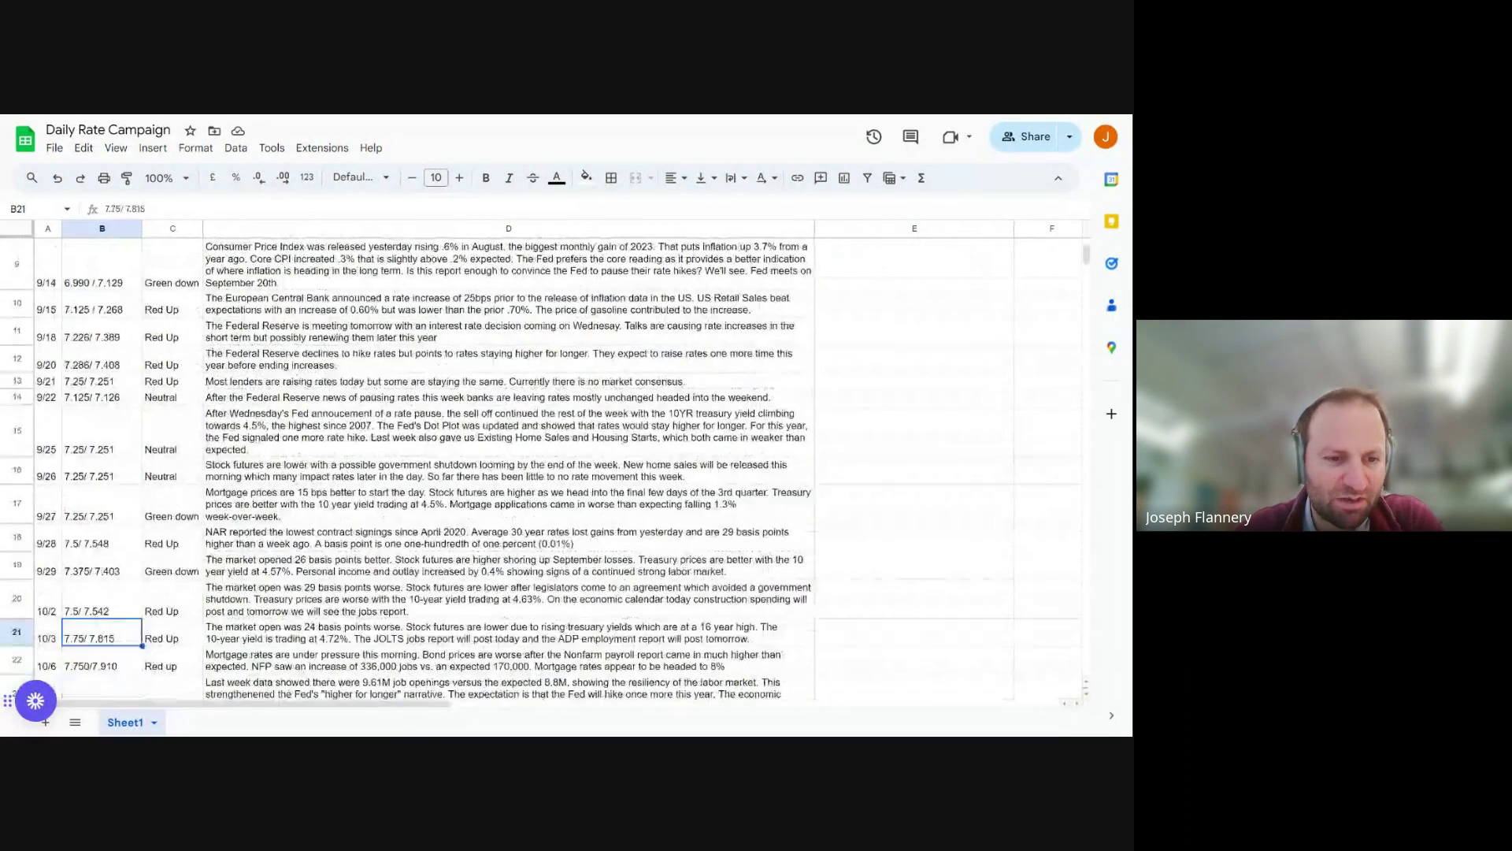
{"action": "key", "text": "Down"}
{"action": "key", "text": "Down"}
{"action": "key", "text": "Down"}
{"action": "key", "text": "Down"}
{"action": "key", "text": "Down"}
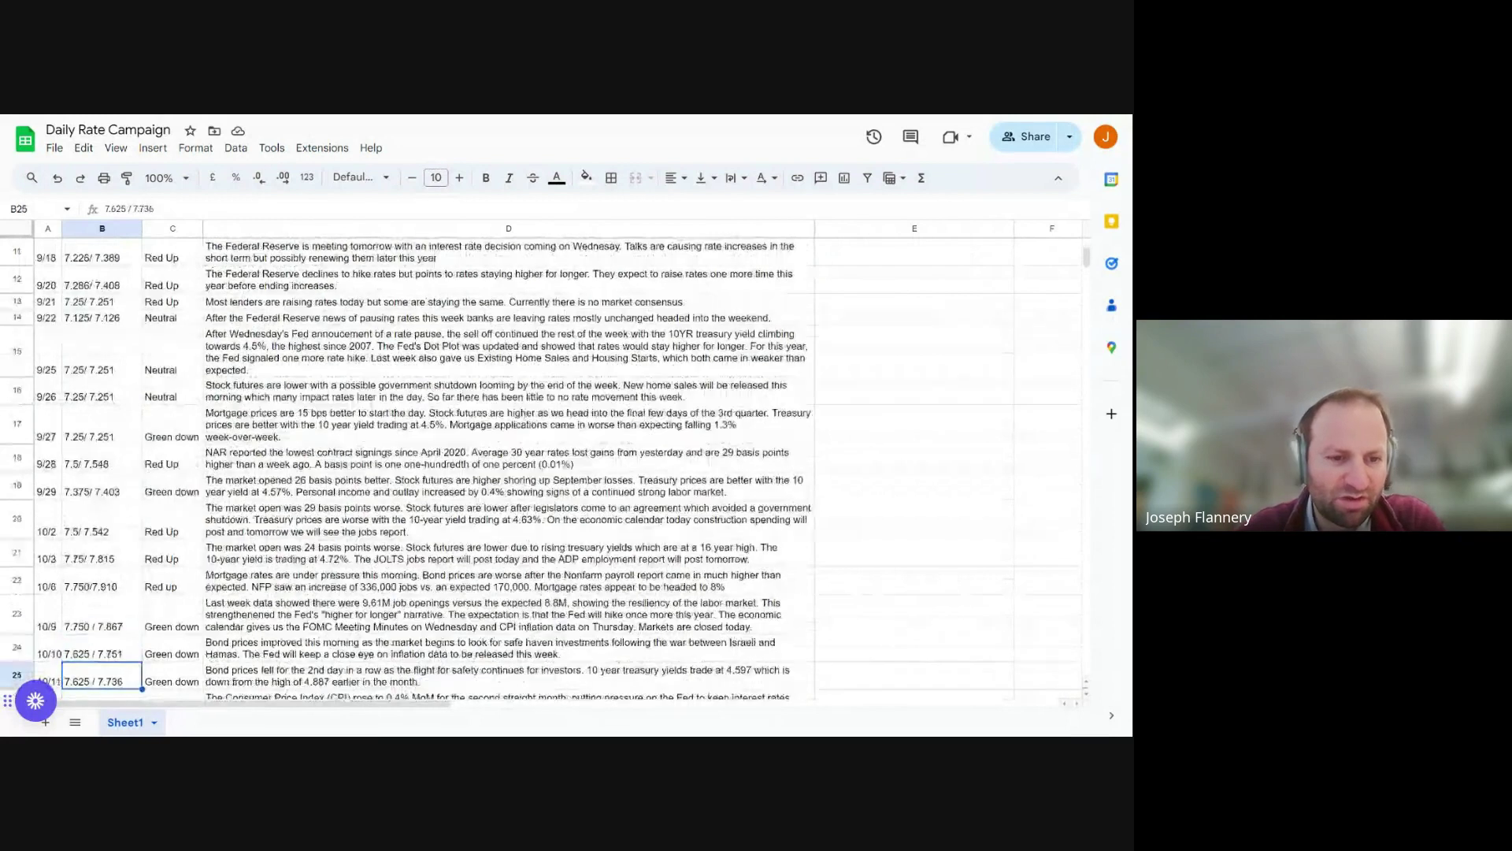
{"action": "key", "text": "Down"}
{"action": "key", "text": "Down"}
{"action": "key", "text": "Down"}
{"action": "key", "text": "Down"}
{"action": "key", "text": "Down"}
{"action": "key", "text": "Down"}
{"action": "key", "text": "Down"}
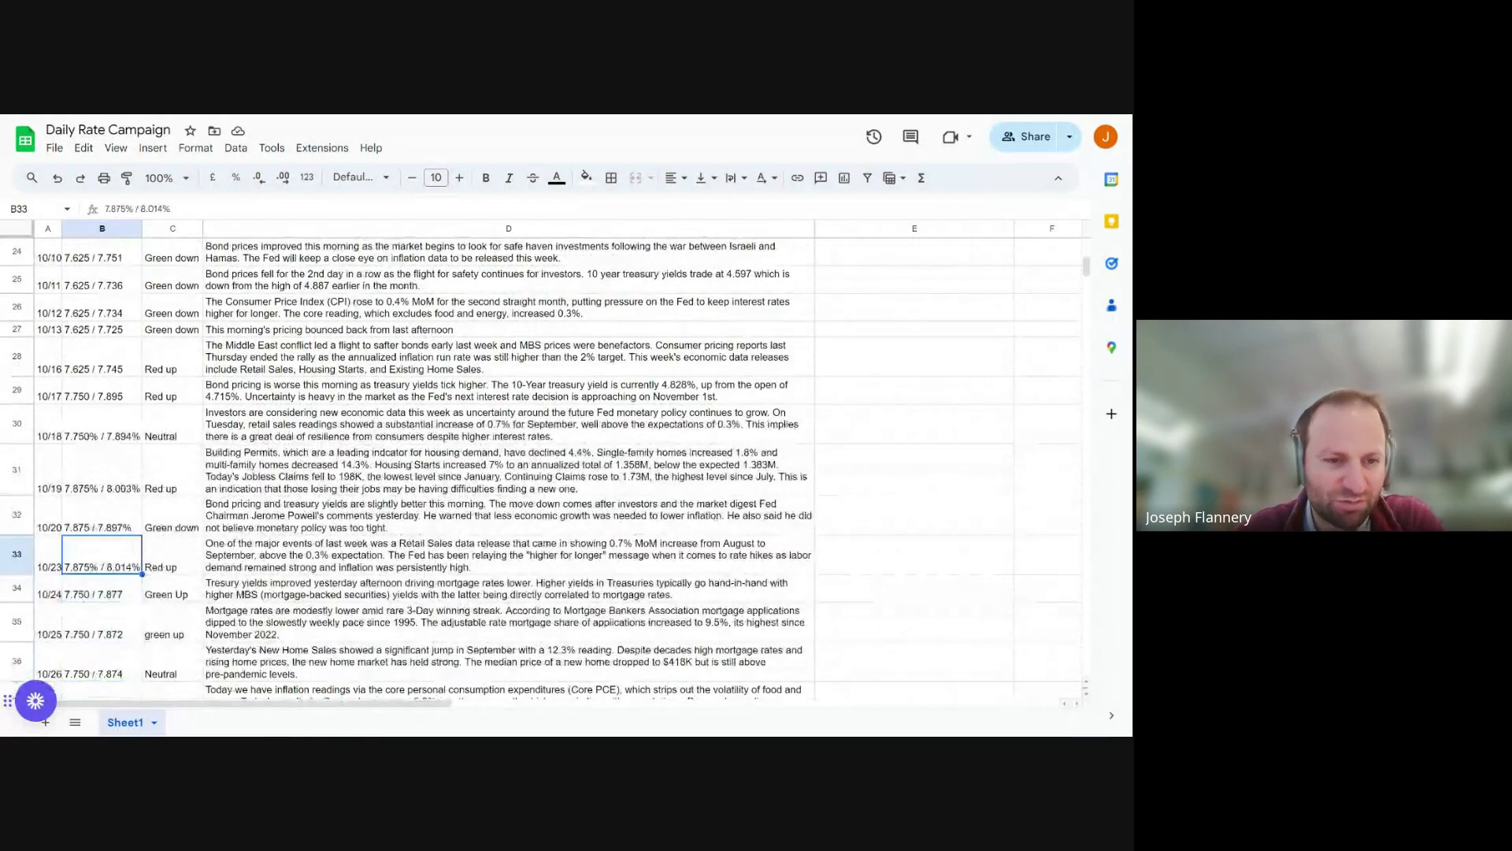
{"action": "key", "text": "Down"}
{"action": "key", "text": "Down"}
{"action": "key", "text": "Down"}
{"action": "key", "text": "Down"}
{"action": "key", "text": "Down"}
{"action": "key", "text": "Down"}
{"action": "key", "text": "Down"}
{"action": "key", "text": "Down"}
{"action": "key", "text": "Down"}
{"action": "key", "text": "Down"}
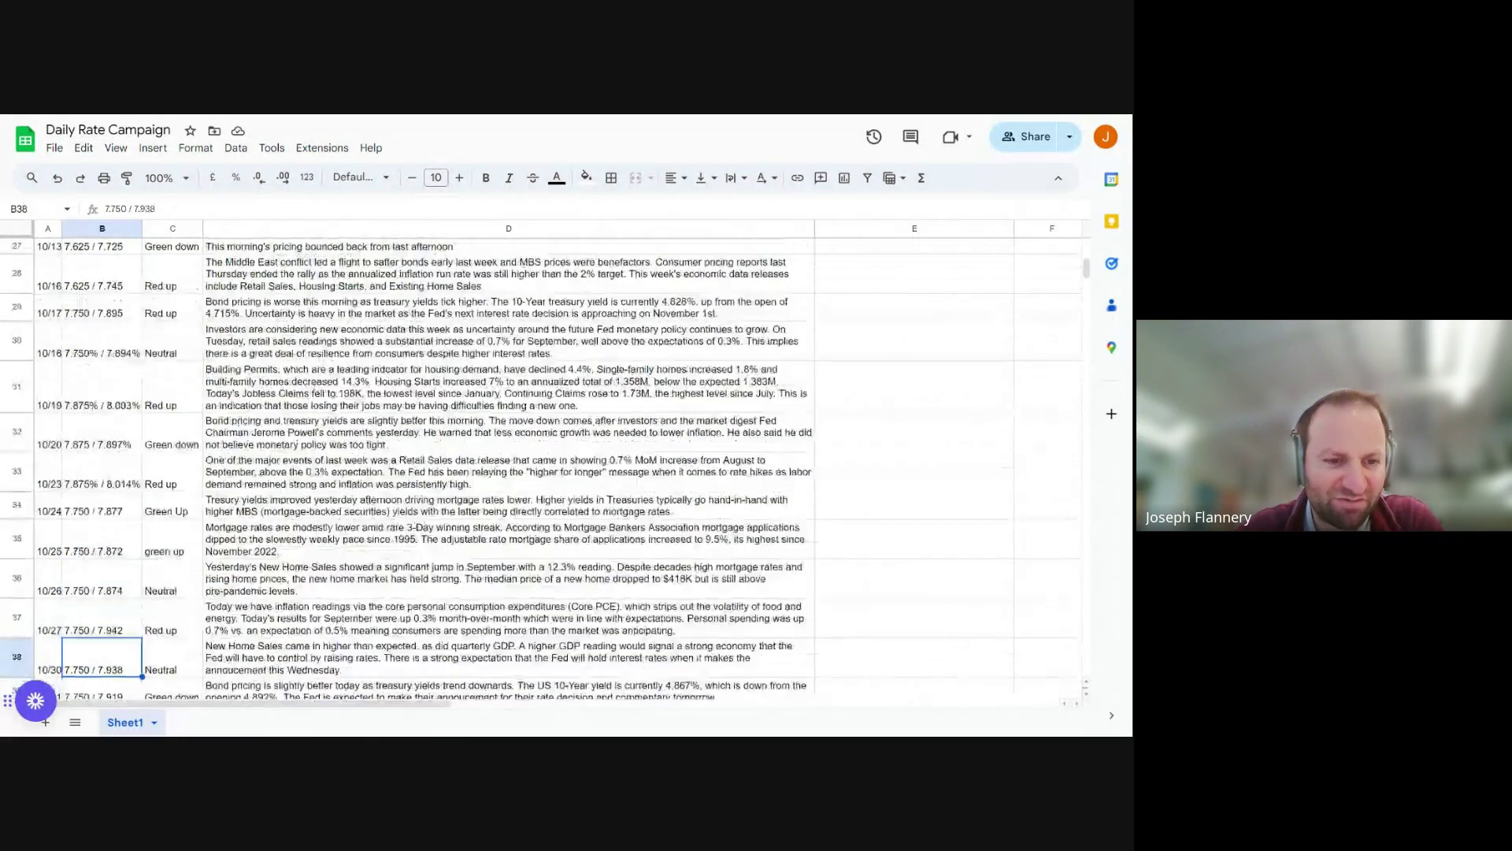
{"action": "key", "text": "Down"}
{"action": "key", "text": "Down"}
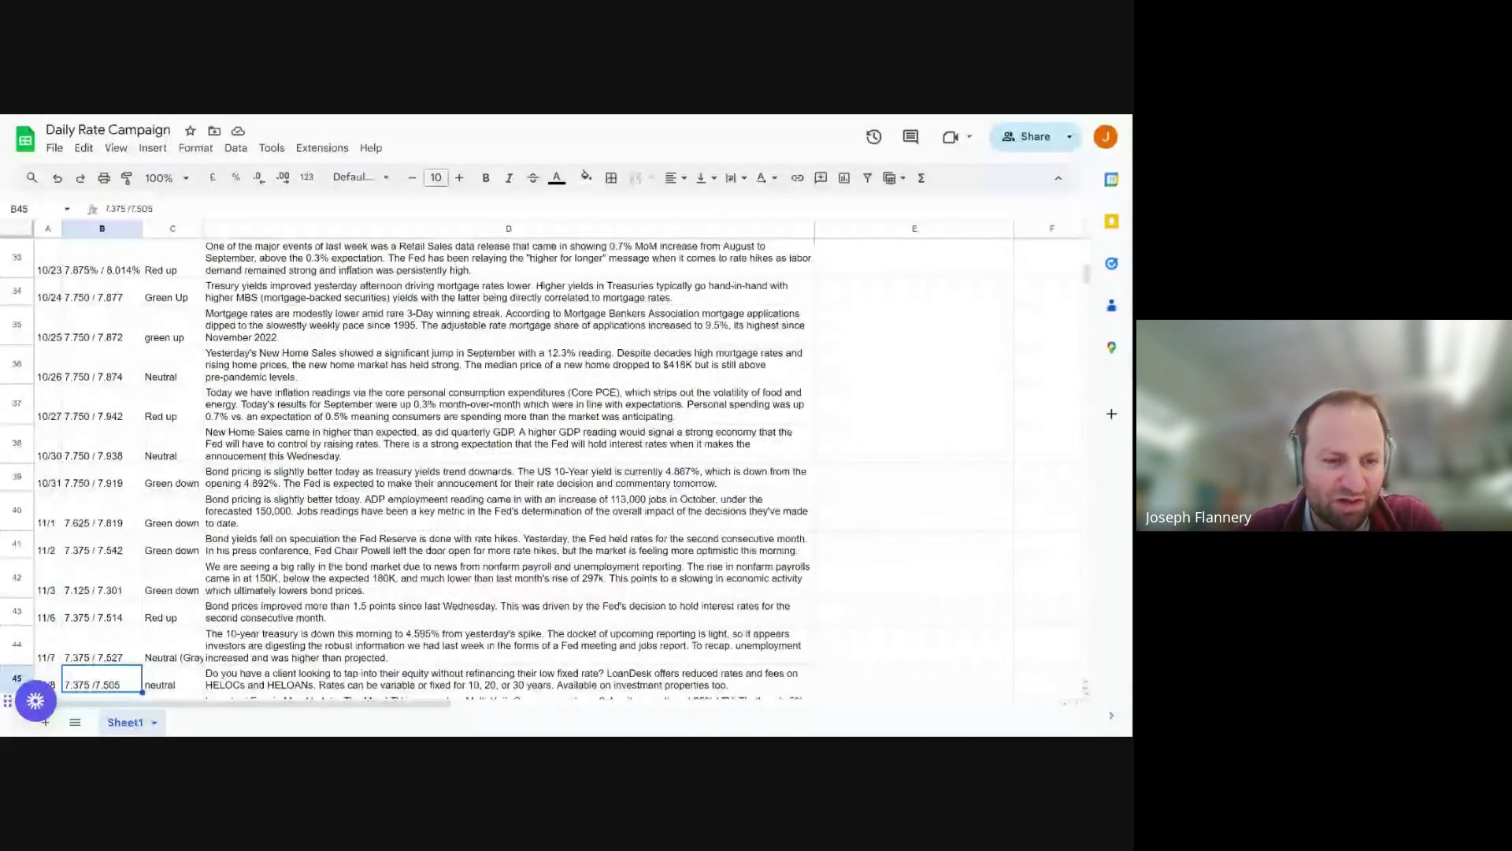
{"action": "key", "text": "Down"}
{"action": "key", "text": "Down"}
{"action": "key", "text": "Down"}
{"action": "key", "text": "Down"}
{"action": "key", "text": "Down"}
{"action": "key", "text": "Down"}
{"action": "key", "text": "Down"}
{"action": "key", "text": "Down"}
{"action": "key", "text": "Down"}
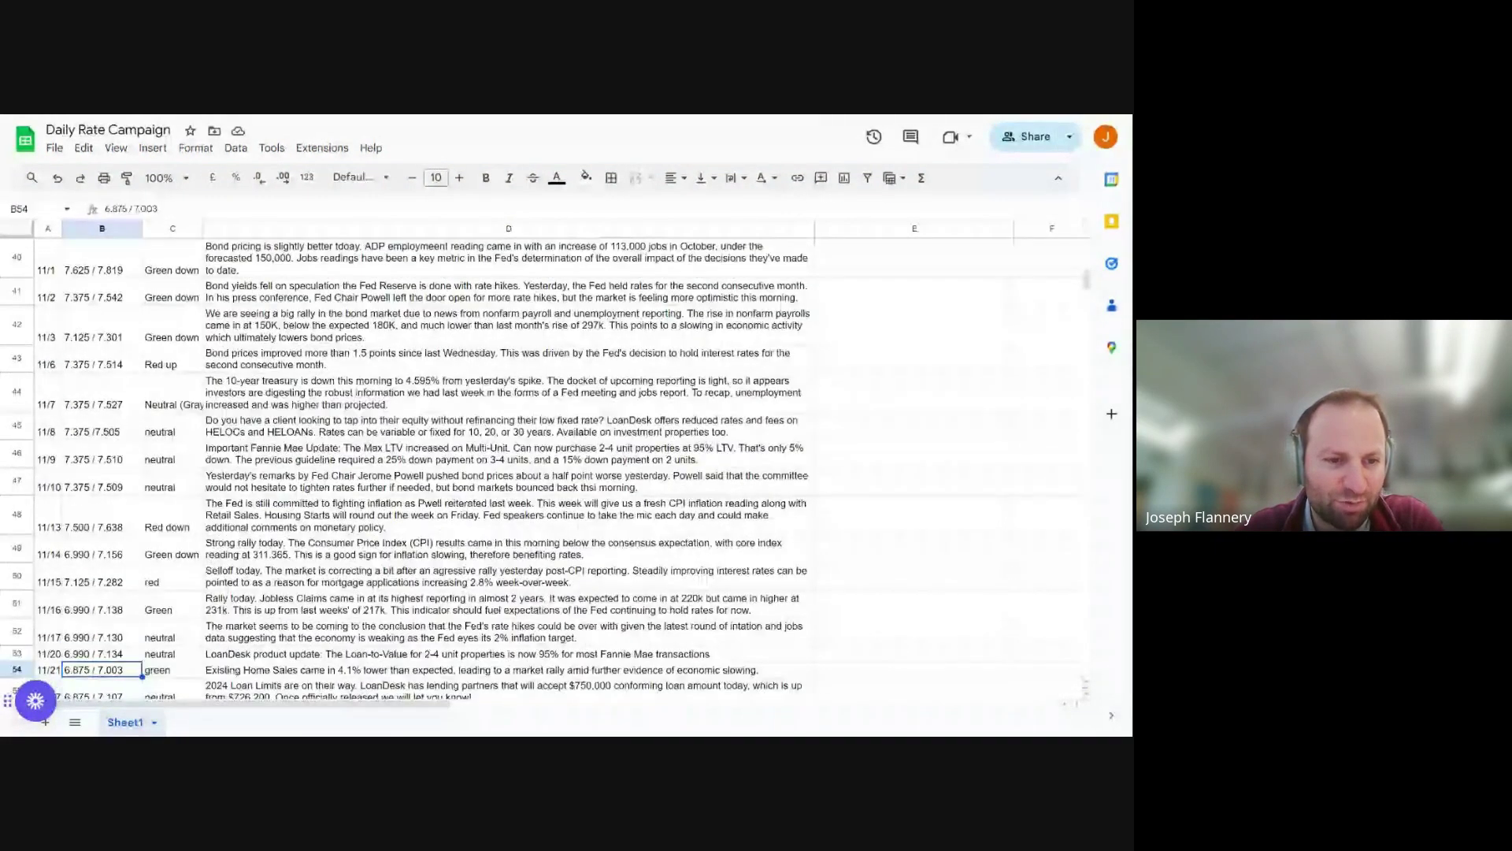
- Go back to the 11/3 entry and examine its rate, arrow direction and market commentary
{"action": "key", "text": "Up"}
{"action": "key", "text": "Up"}
{"action": "key", "text": "Up"}
{"action": "key", "text": "Up"}
{"action": "key", "text": "Up"}
{"action": "key", "text": "Up"}
{"action": "key", "text": "Up"}
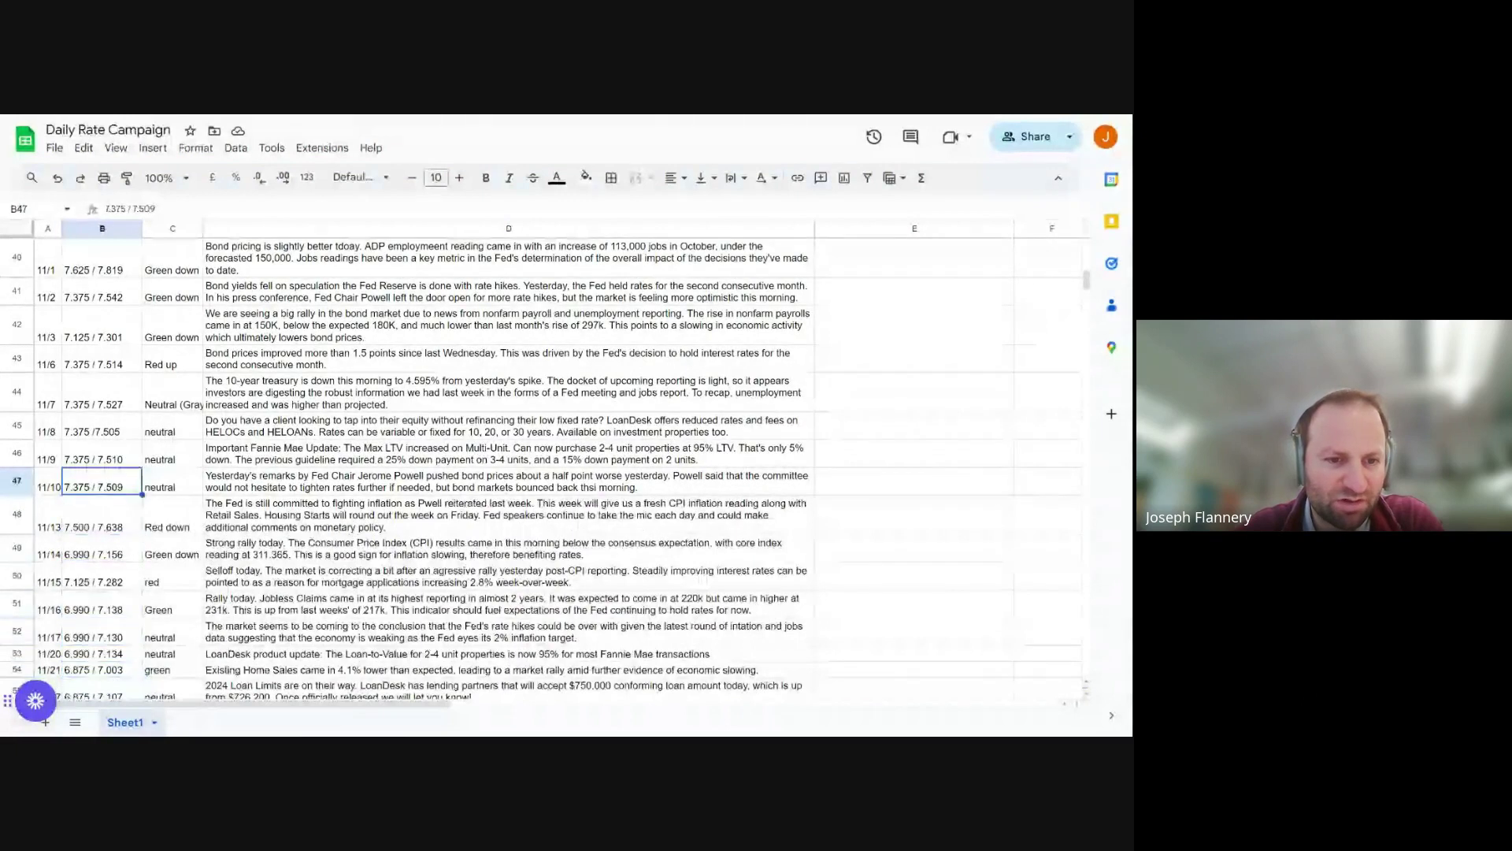
{"action": "key", "text": "Down"}
{"action": "key", "text": "Down"}
{"action": "key", "text": "Down"}
{"action": "key", "text": "Up"}
{"action": "key", "text": "Up"}
{"action": "key", "text": "Up"}
{"action": "key", "text": "Up"}
{"action": "key", "text": "Up"}
{"action": "key", "text": "Up"}
{"action": "key", "text": "Up"}
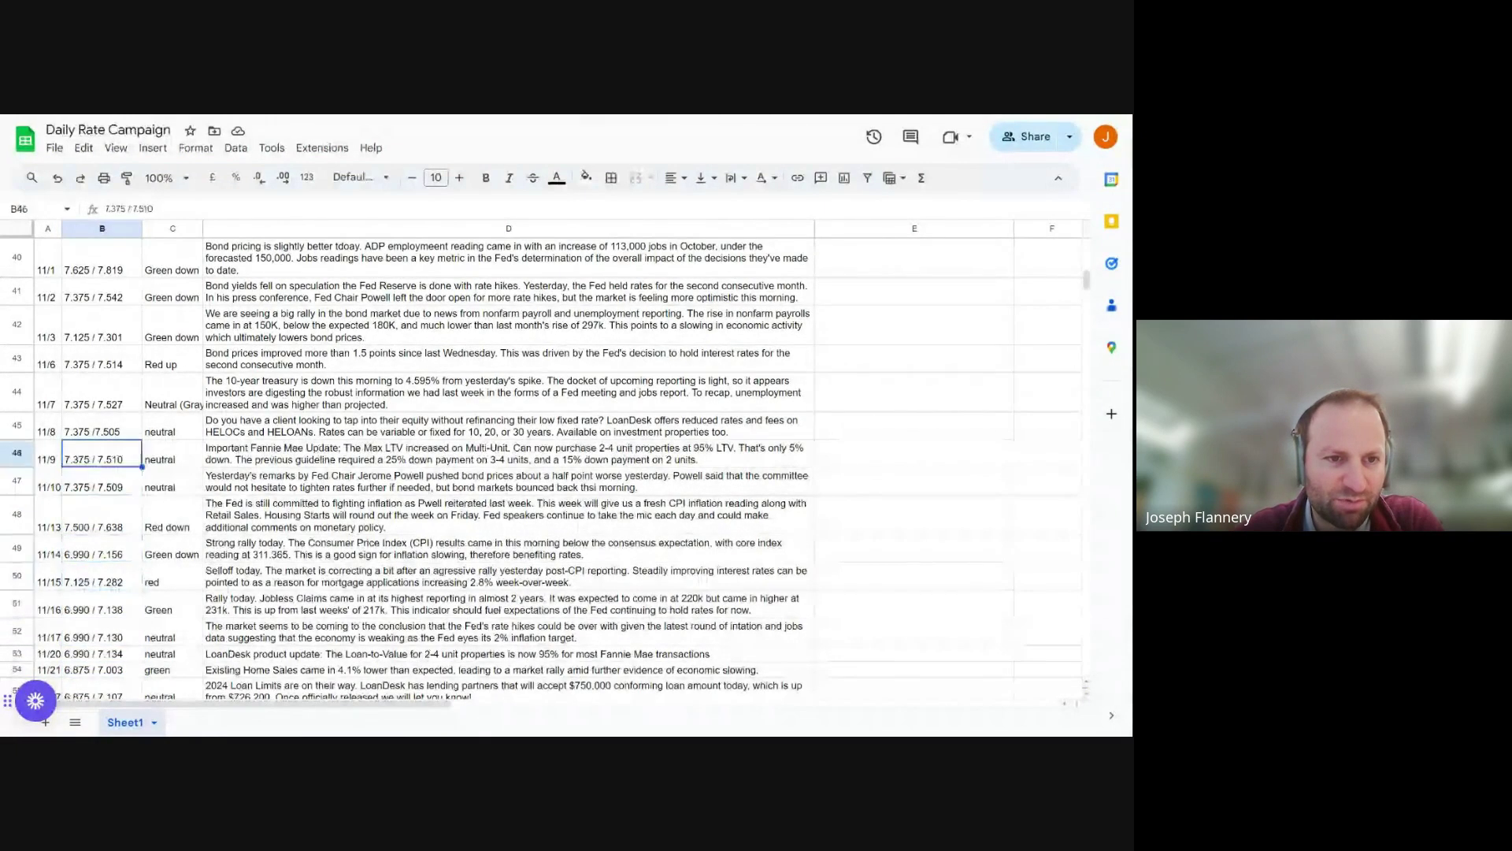
{"action": "key", "text": "Up"}
{"action": "key", "text": "Right"}
{"action": "key", "text": "Right"}
{"action": "key", "text": "Right"}
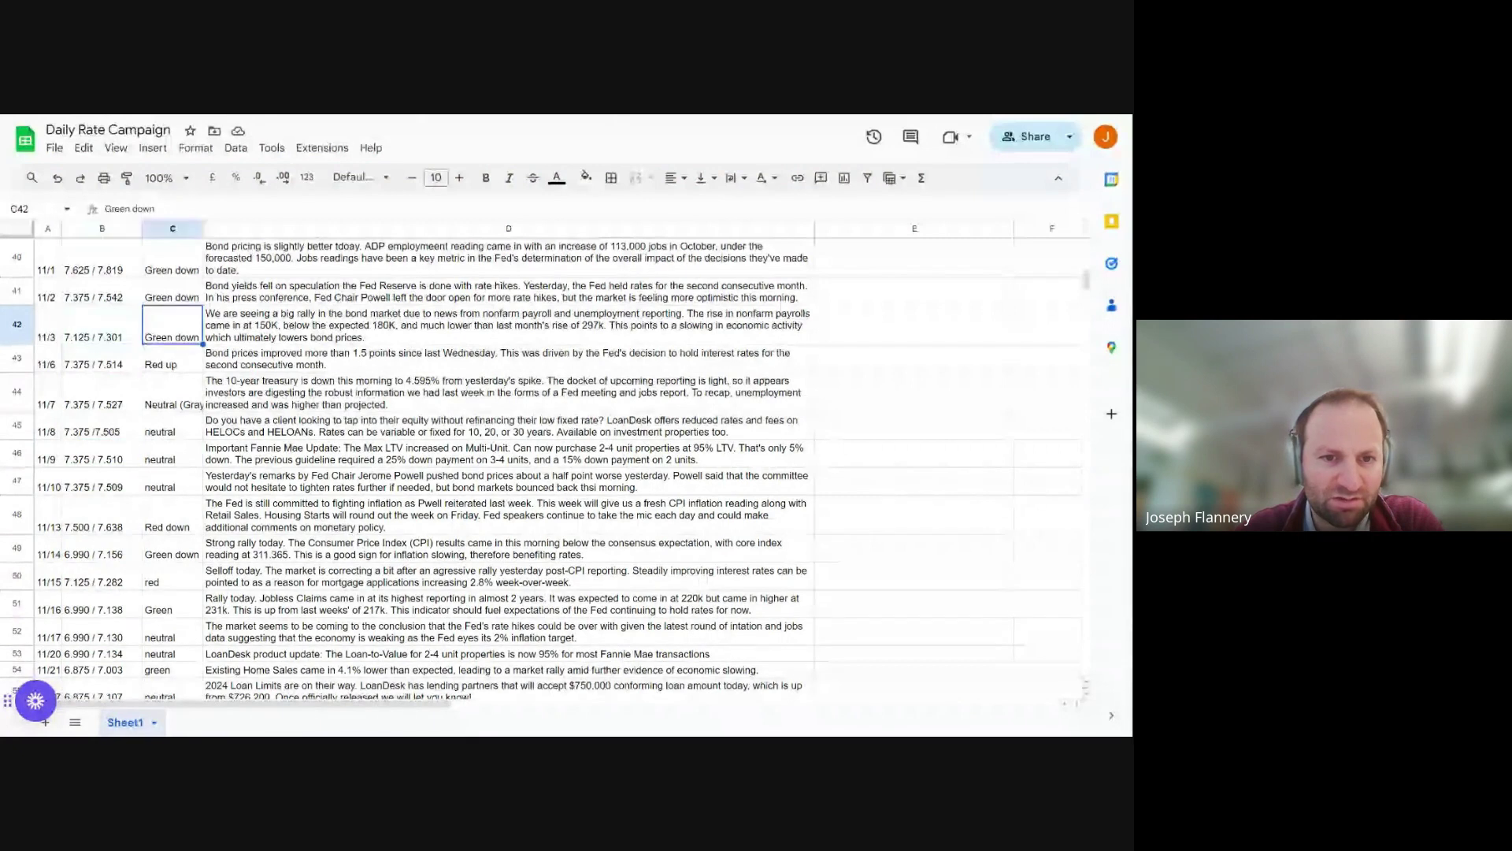
{"action": "key", "text": "Left"}
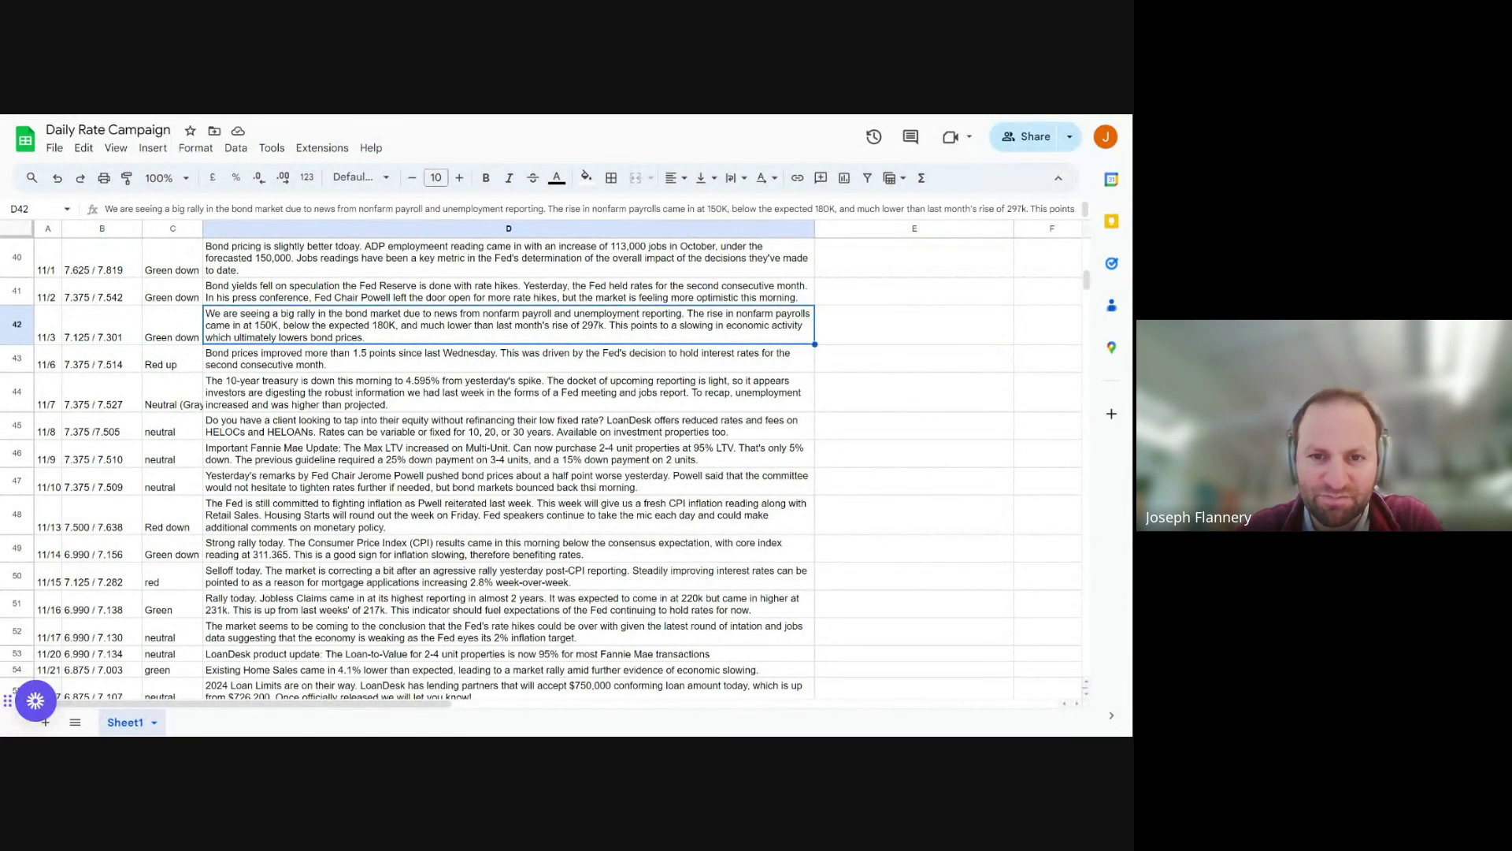
{"action": "key", "text": "Left"}
{"action": "key", "text": "Left"}
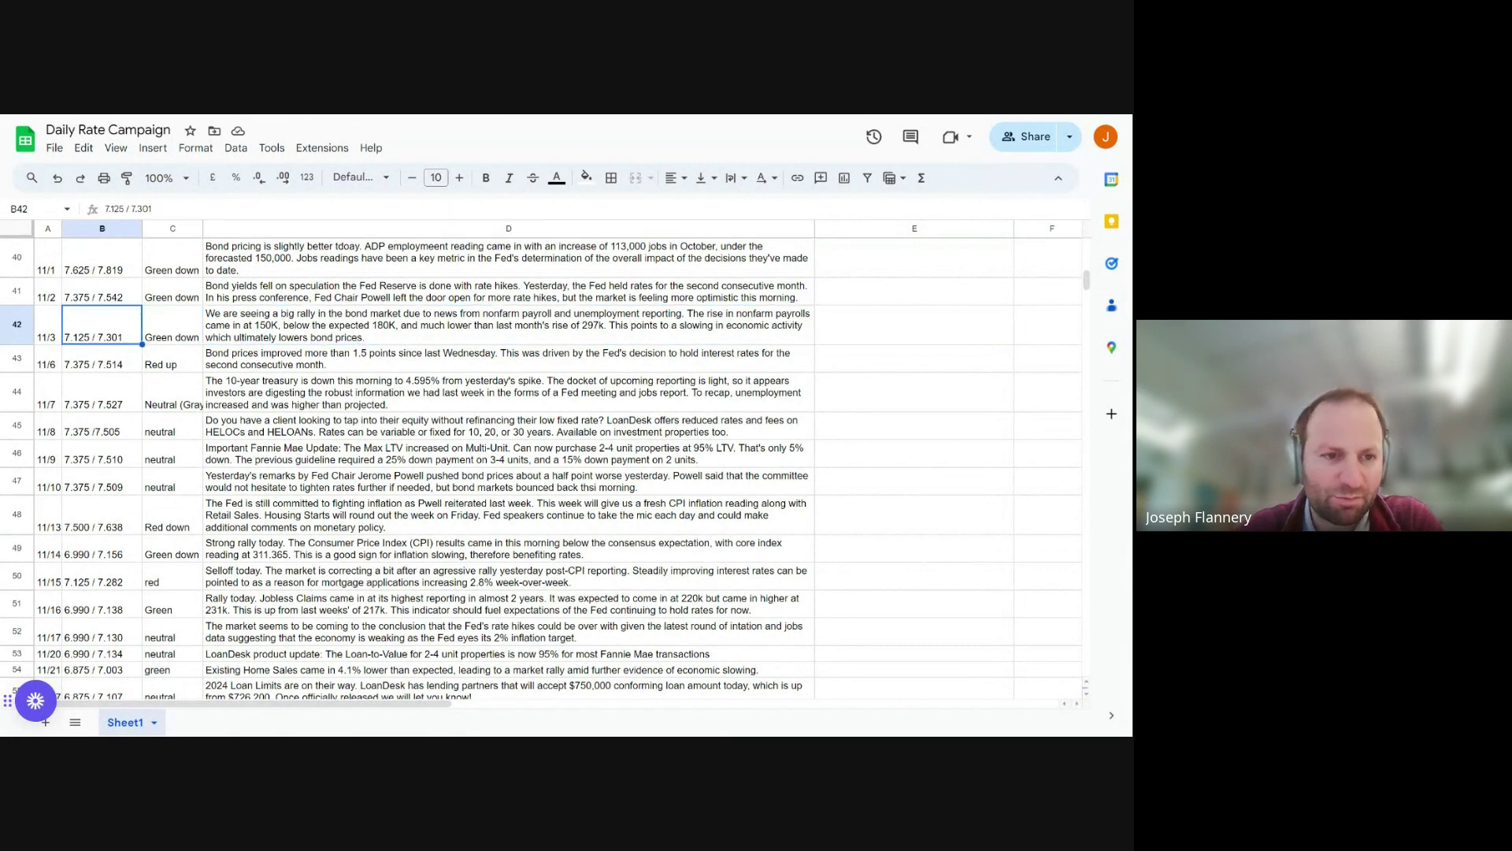
- Examine the LD Rate/APR values day by day from 11/3 through 1/26
{"action": "key", "text": "Down"}
{"action": "key", "text": "Down"}
{"action": "key", "text": "Down"}
{"action": "key", "text": "Down"}
{"action": "key", "text": "Down"}
{"action": "key", "text": "Down"}
{"action": "key", "text": "Down"}
{"action": "key", "text": "Down"}
{"action": "key", "text": "Down"}
{"action": "key", "text": "Down"}
{"action": "key", "text": "Down"}
{"action": "key", "text": "Down"}
{"action": "key", "text": "Down"}
{"action": "key", "text": "Down"}
{"action": "key", "text": "Down"}
{"action": "key", "text": "Down"}
{"action": "key", "text": "Down"}
{"action": "key", "text": "Down"}
{"action": "key", "text": "Down"}
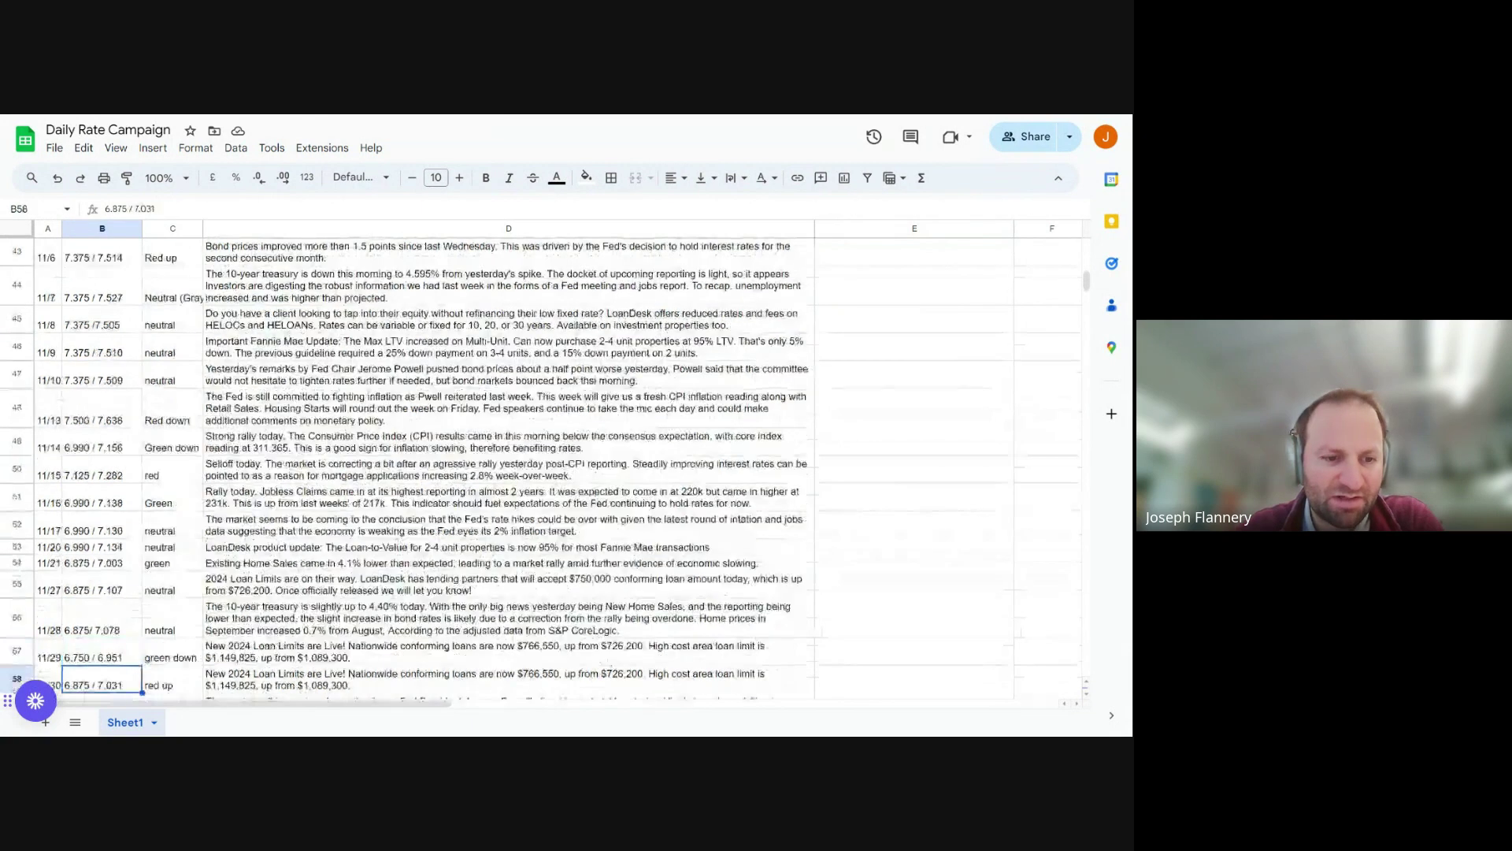
{"action": "key", "text": "Down"}
{"action": "key", "text": "Down"}
{"action": "key", "text": "Down"}
{"action": "key", "text": "Down"}
{"action": "key", "text": "Down"}
{"action": "key", "text": "Down"}
{"action": "key", "text": "Down"}
{"action": "key", "text": "Down"}
{"action": "key", "text": "Down"}
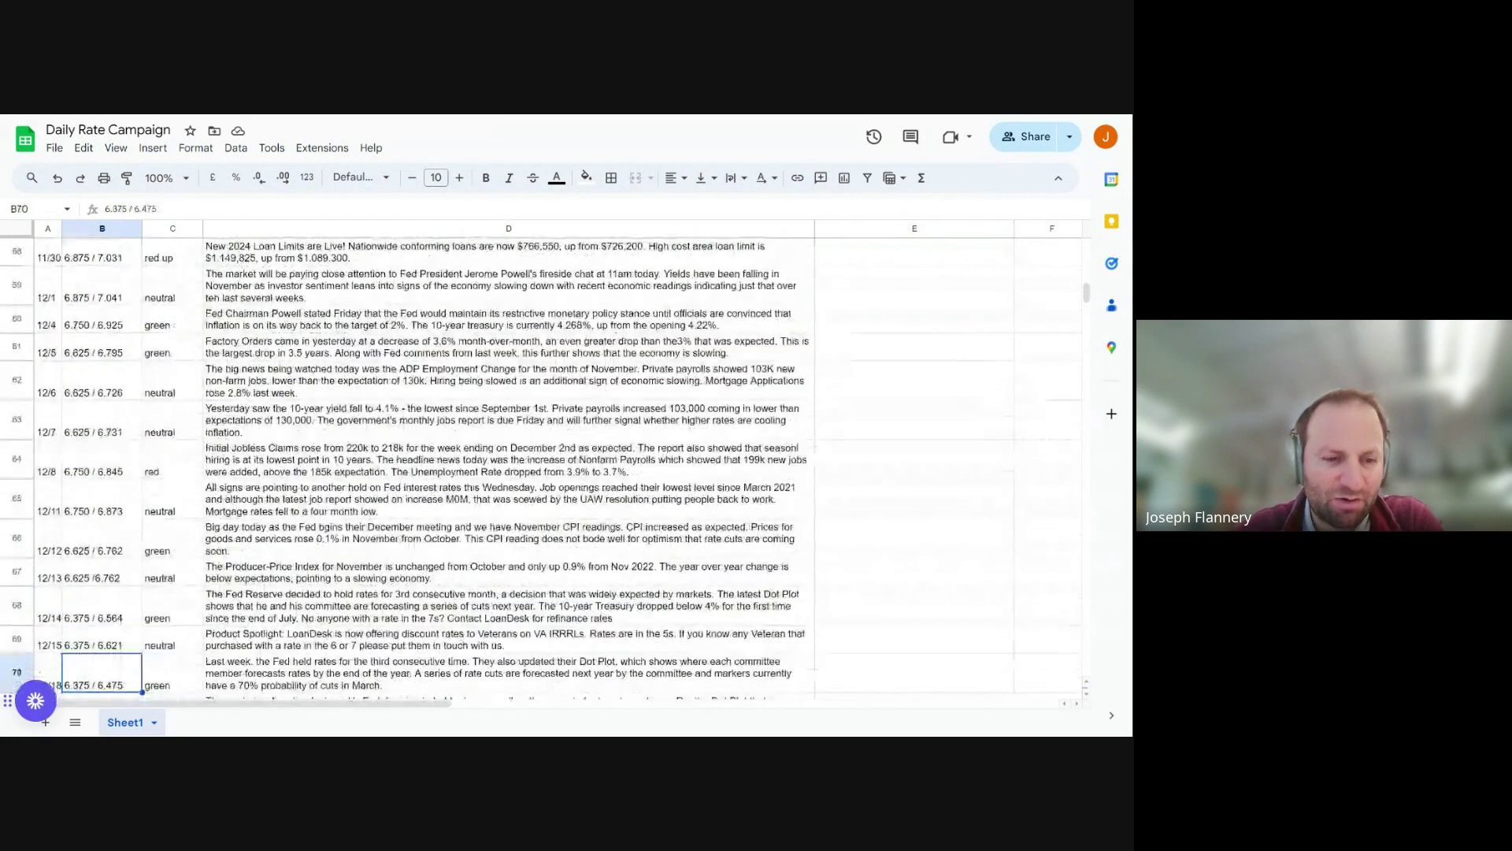
{"action": "key", "text": "Down"}
{"action": "key", "text": "Down"}
{"action": "key", "text": "Down"}
{"action": "key", "text": "Down"}
{"action": "key", "text": "Down"}
{"action": "key", "text": "Down"}
{"action": "key", "text": "Down"}
{"action": "key", "text": "Down"}
{"action": "key", "text": "Down"}
{"action": "key", "text": "Down"}
{"action": "key", "text": "Down"}
{"action": "key", "text": "Down"}
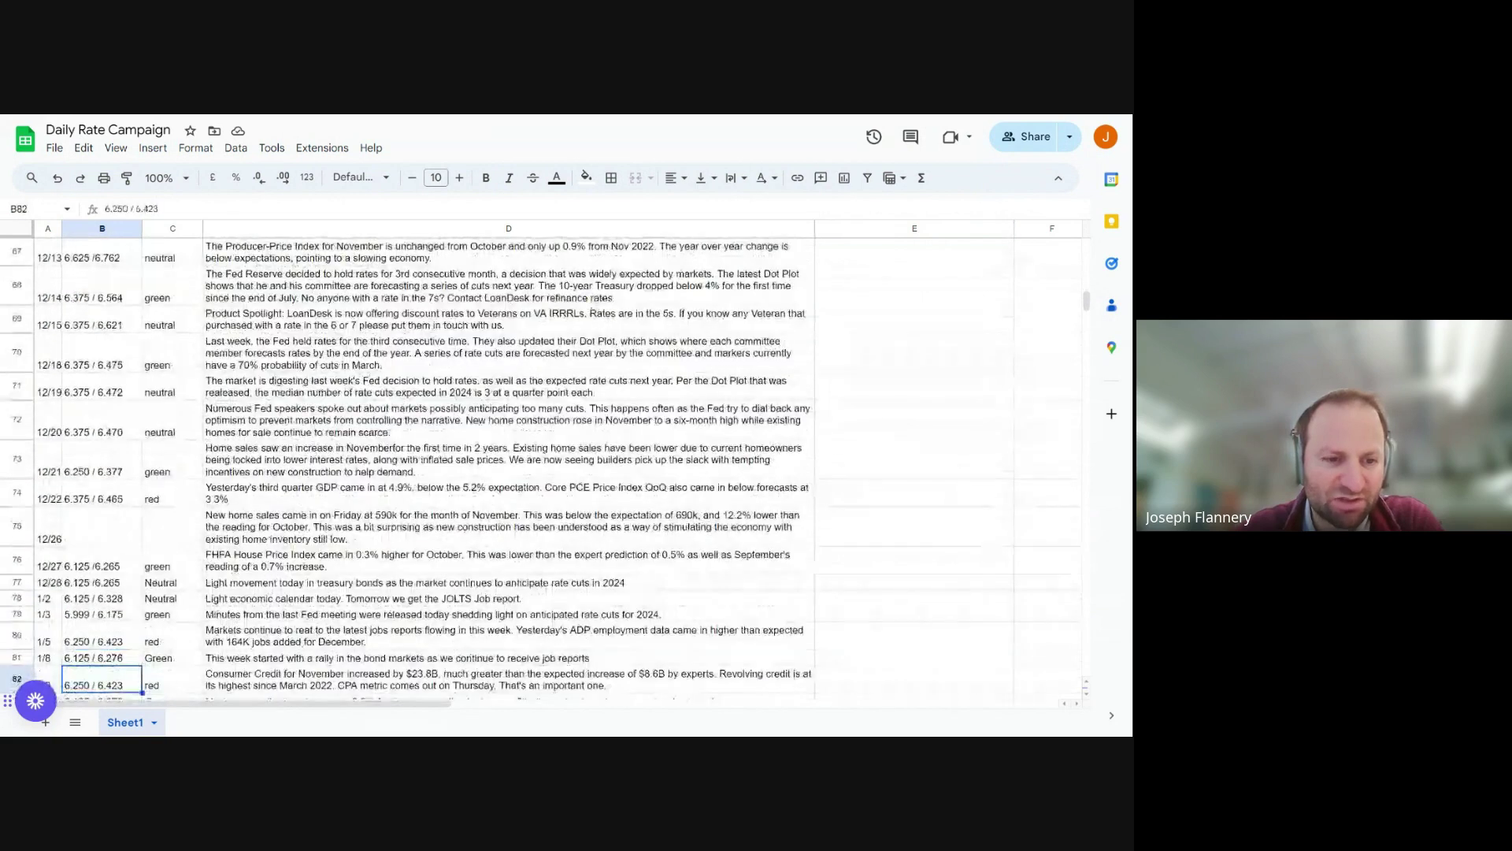
{"action": "key", "text": "Down"}
{"action": "key", "text": "Down"}
{"action": "key", "text": "Down"}
{"action": "key", "text": "Down"}
{"action": "key", "text": "Down"}
{"action": "key", "text": "Down"}
{"action": "key", "text": "Down"}
{"action": "key", "text": "Down"}
{"action": "key", "text": "Down"}
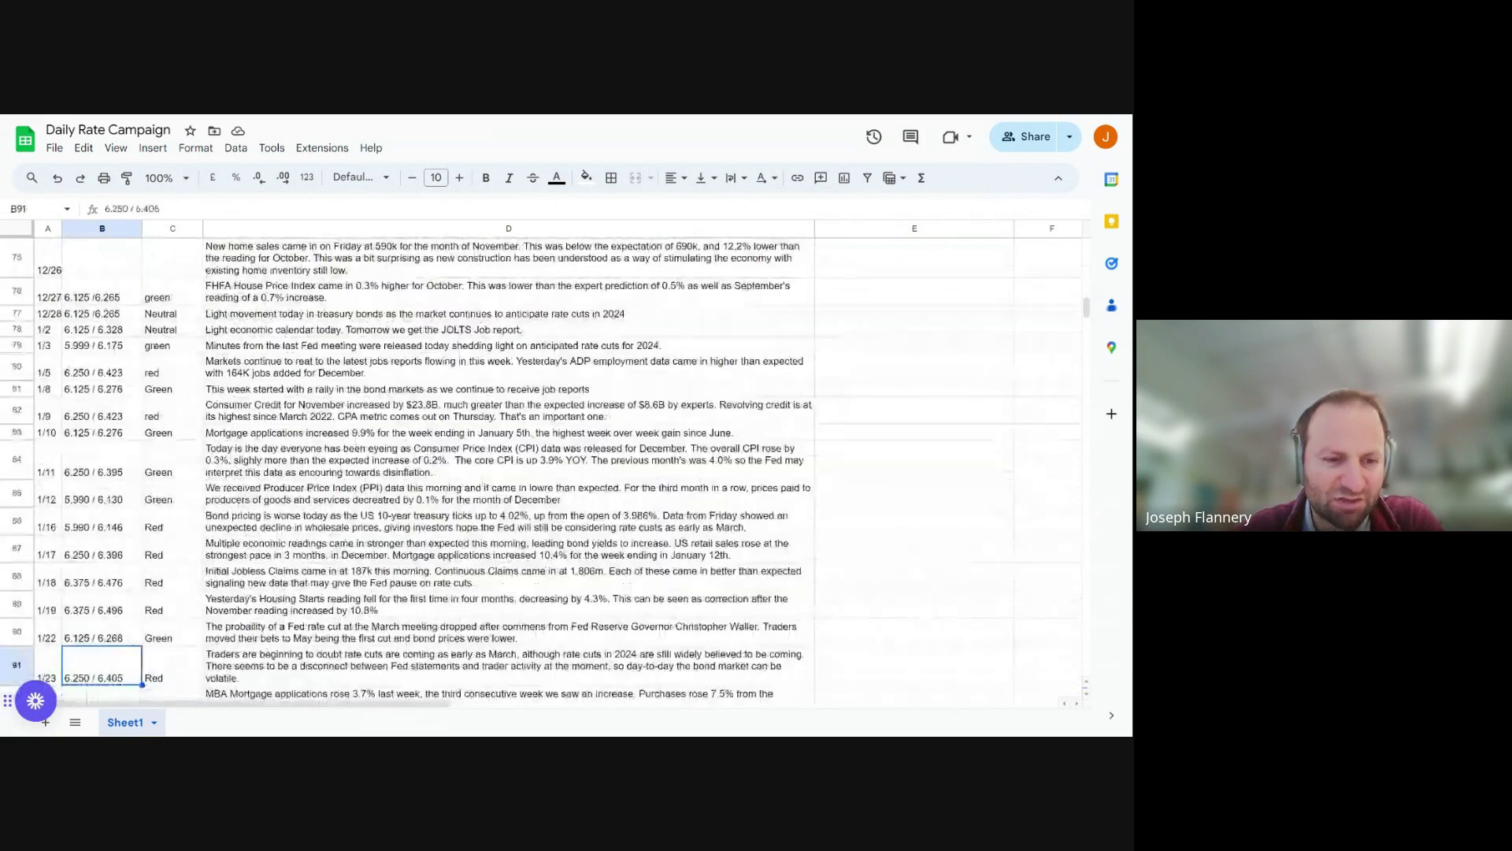
{"action": "key", "text": "Down"}
{"action": "key", "text": "Down"}
{"action": "key", "text": "Down"}
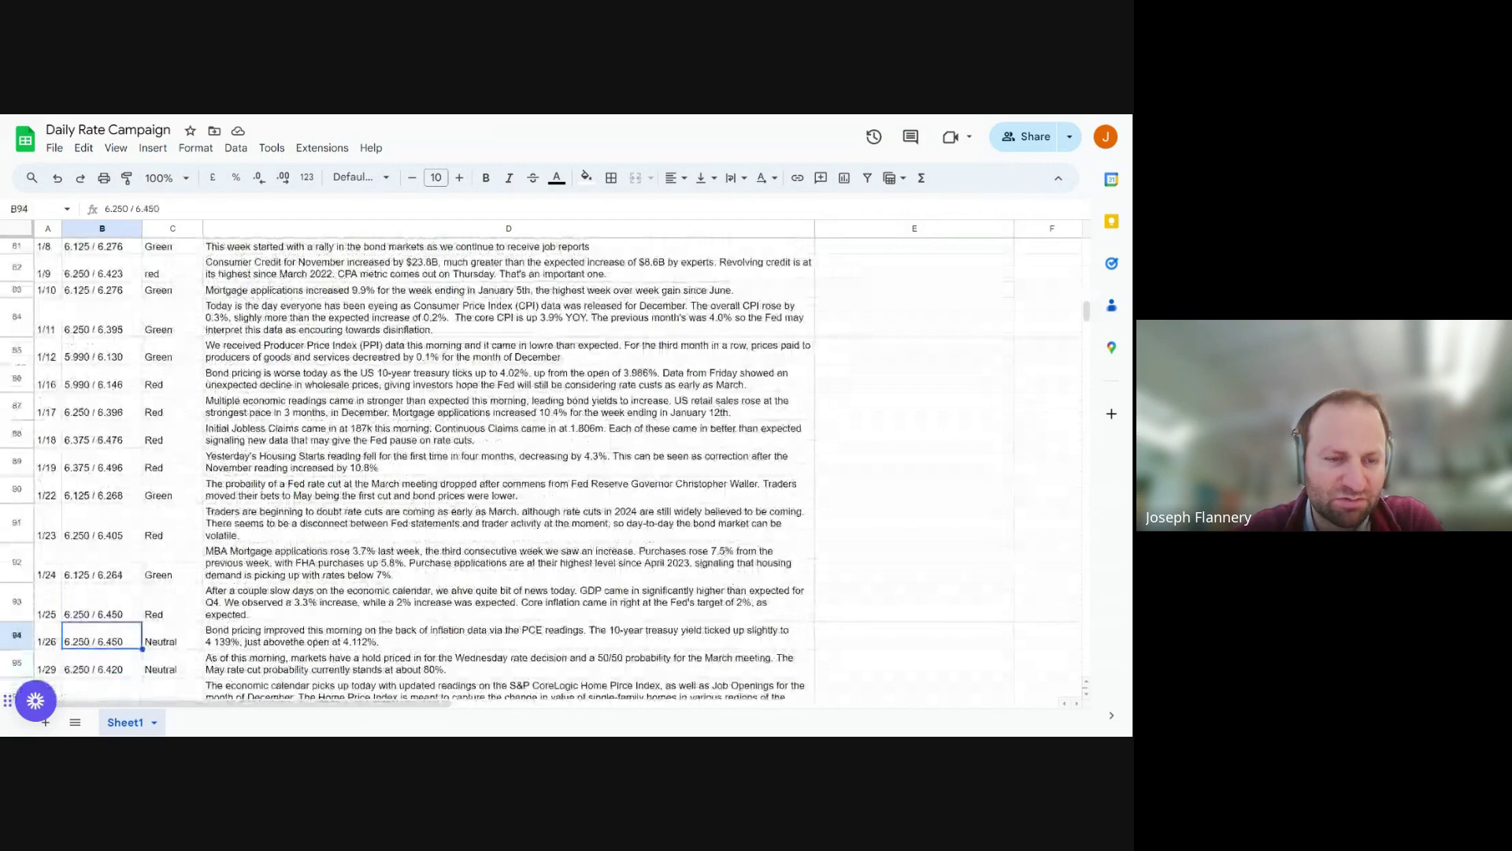
- Recheck the mid-January rates from the 1/12 entry and follow the daily values through 2/6
{"action": "key", "text": "Up"}
{"action": "key", "text": "Up"}
{"action": "key", "text": "Up"}
{"action": "key", "text": "Up"}
{"action": "key", "text": "Up"}
{"action": "key", "text": "Up"}
{"action": "key", "text": "Up"}
{"action": "key", "text": "Up"}
{"action": "key", "text": "Up"}
{"action": "key", "text": "Down"}
{"action": "key", "text": "Down"}
{"action": "key", "text": "Up"}
{"action": "key", "text": "Down"}
{"action": "key", "text": "Down"}
{"action": "key", "text": "Down"}
{"action": "key", "text": "Down"}
{"action": "key", "text": "Down"}
{"action": "key", "text": "Down"}
{"action": "key", "text": "Down"}
{"action": "key", "text": "Down"}
{"action": "key", "text": "Down"}
{"action": "key", "text": "Down"}
{"action": "key", "text": "Down"}
{"action": "key", "text": "Down"}
{"action": "key", "text": "Down"}
{"action": "key", "text": "Down"}
{"action": "key", "text": "Down"}
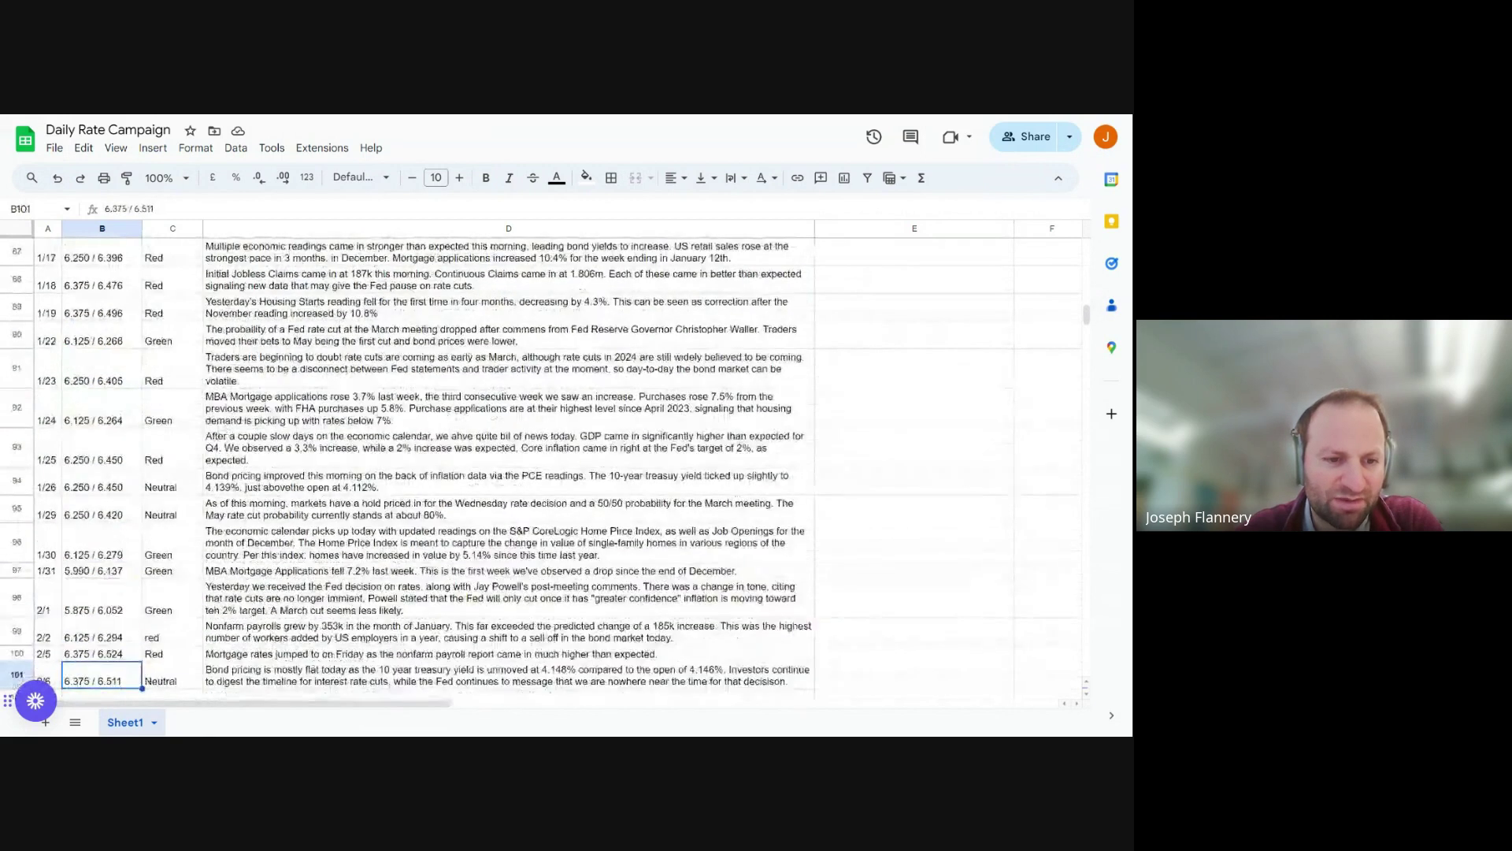
- Compare the rates in the entries from 1/30 through 2/6, ending on the 2/1 rate
{"action": "key", "text": "Down"}
{"action": "key", "text": "Down"}
{"action": "key", "text": "Up"}
{"action": "key", "text": "Up"}
{"action": "key", "text": "Up"}
{"action": "key", "text": "Up"}
{"action": "key", "text": "Up"}
{"action": "key", "text": "Up"}
{"action": "key", "text": "Up"}
{"action": "key", "text": "Down"}
{"action": "key", "text": "Down"}
{"action": "key", "text": "Down"}
{"action": "key", "text": "Down"}
{"action": "key", "text": "Up"}
{"action": "key", "text": "Up"}
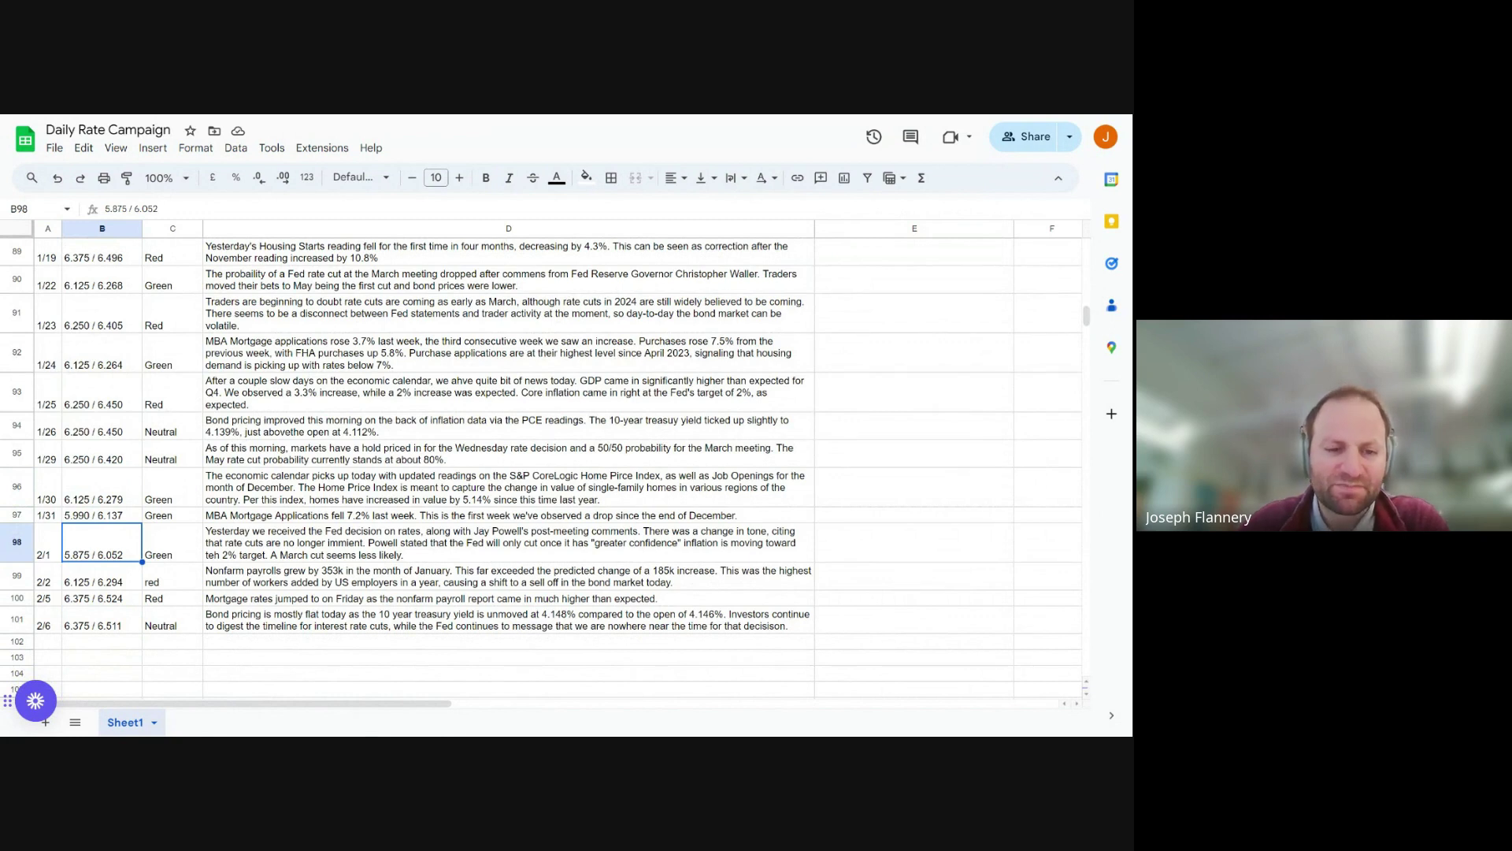
- Examine the 2/2 entry's date, rate, direction and nonfarm payroll commentary
{"action": "key", "text": "Down"}
{"action": "key", "text": "Right"}
{"action": "key", "text": "Right"}
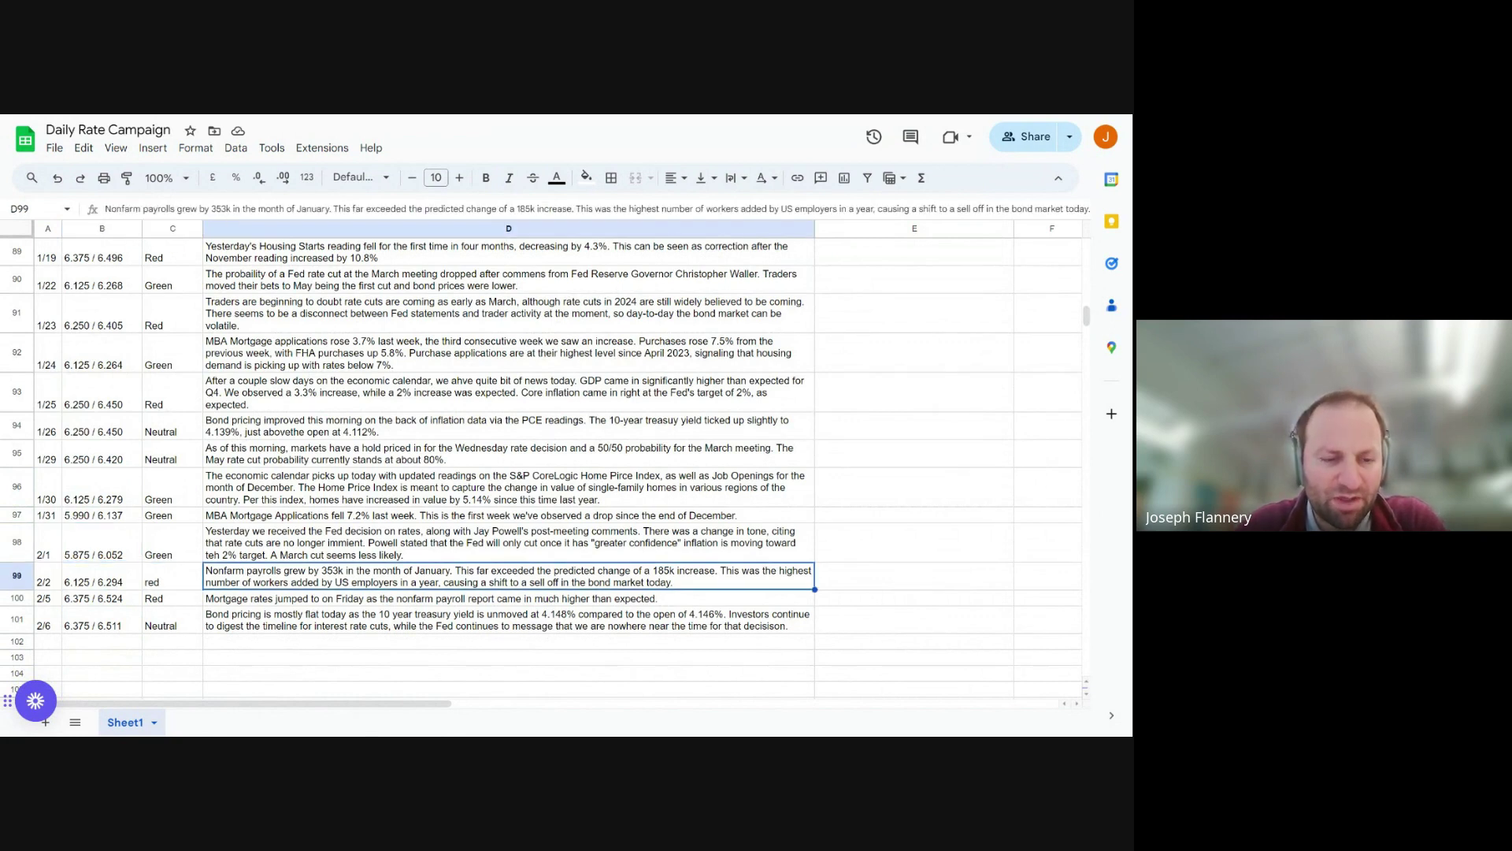
{"action": "key", "text": "Left"}
{"action": "key", "text": "Left"}
{"action": "key", "text": "Left"}
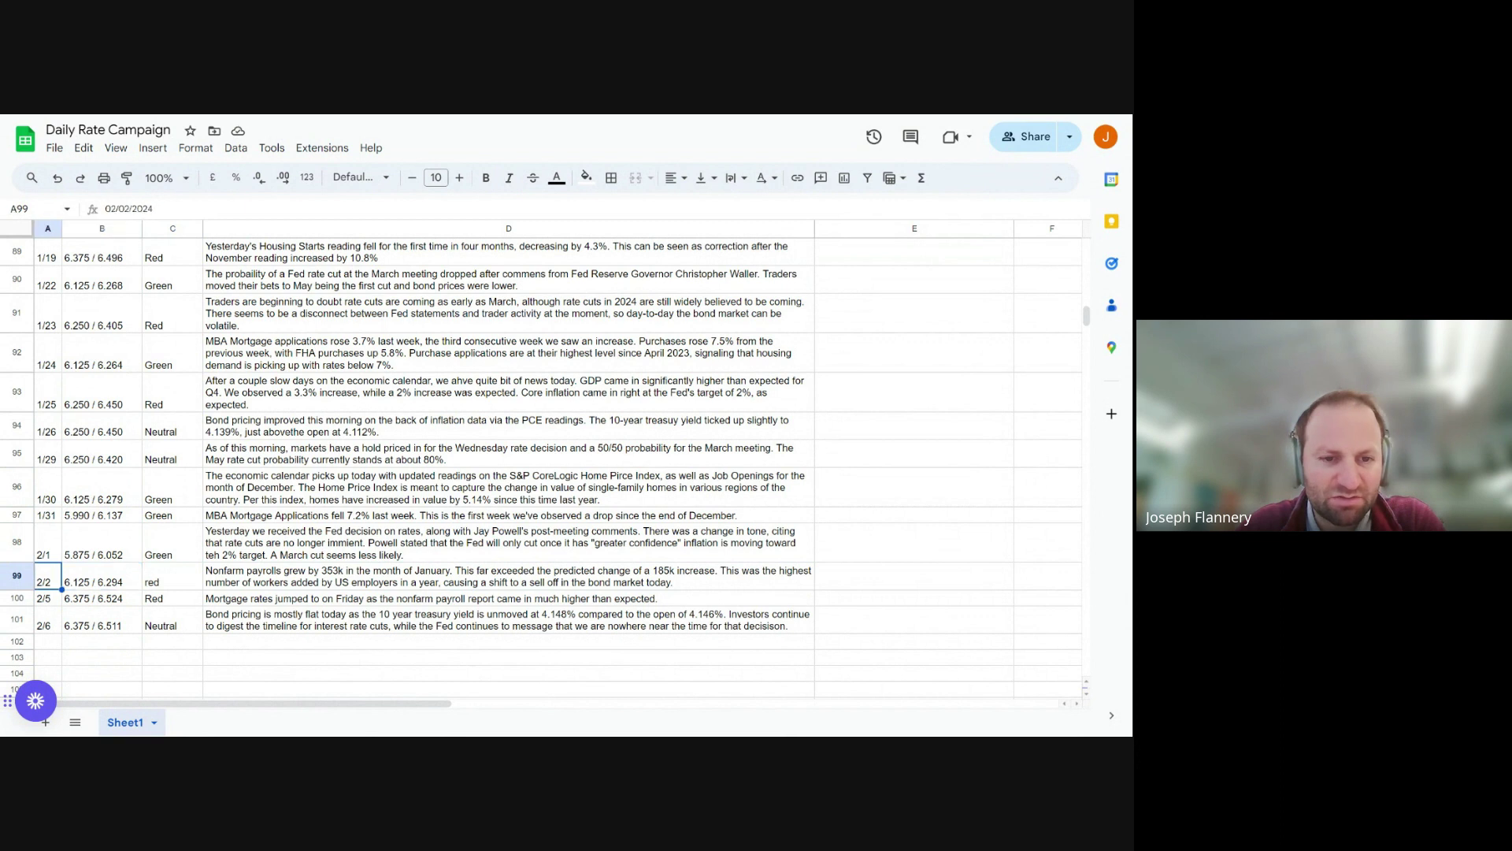
{"action": "key", "text": "Right"}
{"action": "key", "text": "Right"}
{"action": "key", "text": "Right"}
{"action": "key", "text": "Right"}
{"action": "key", "text": "Left"}
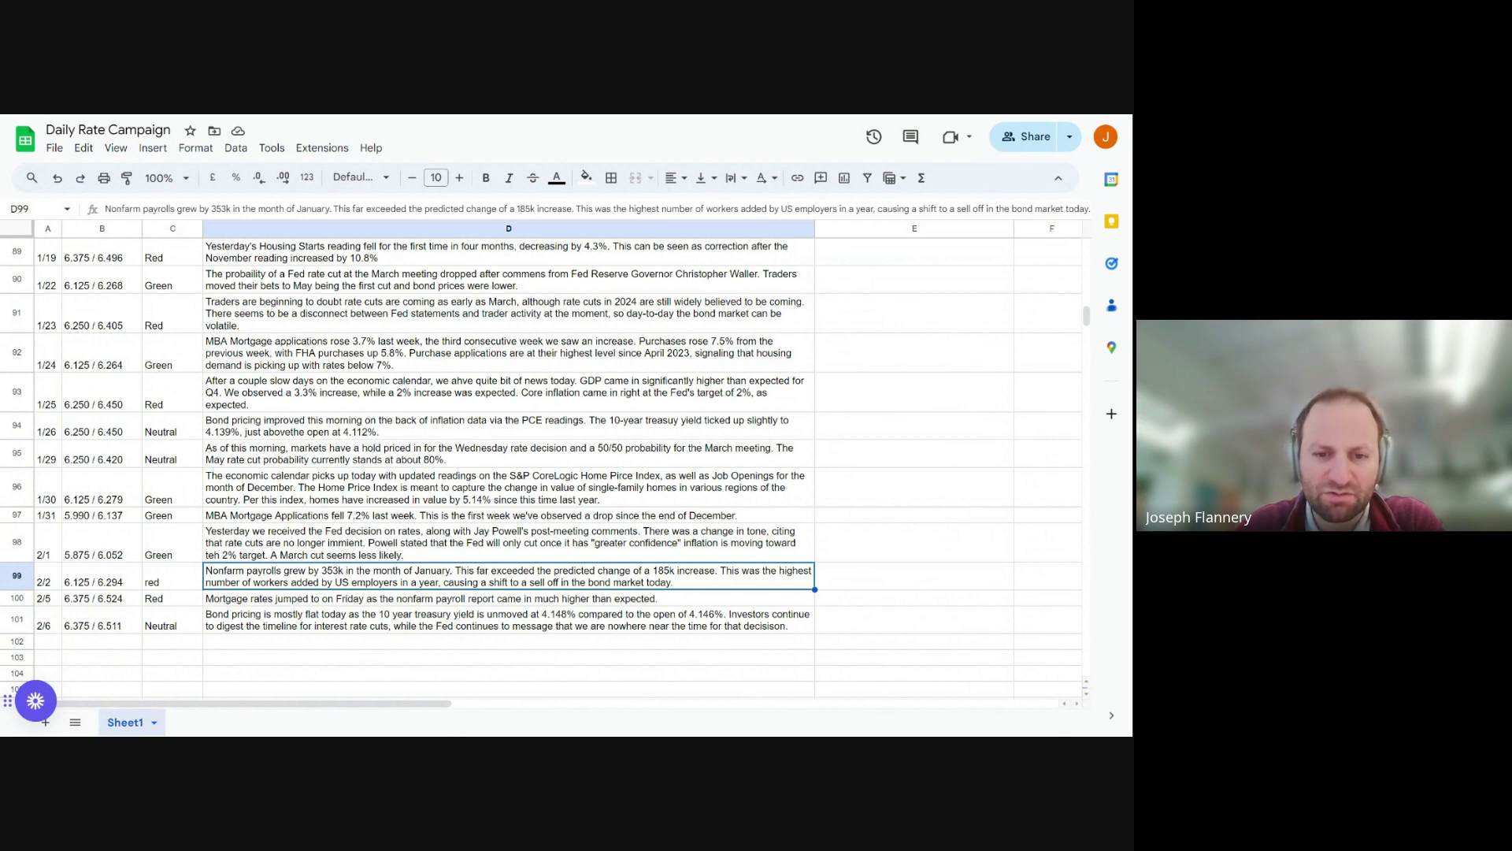
- Read the market commentary for 2/5 and 2/6 and check the direction recorded for 2/6
{"action": "left_click", "coordinate": [509, 599]}
{"action": "left_click", "coordinate": [509, 620]}
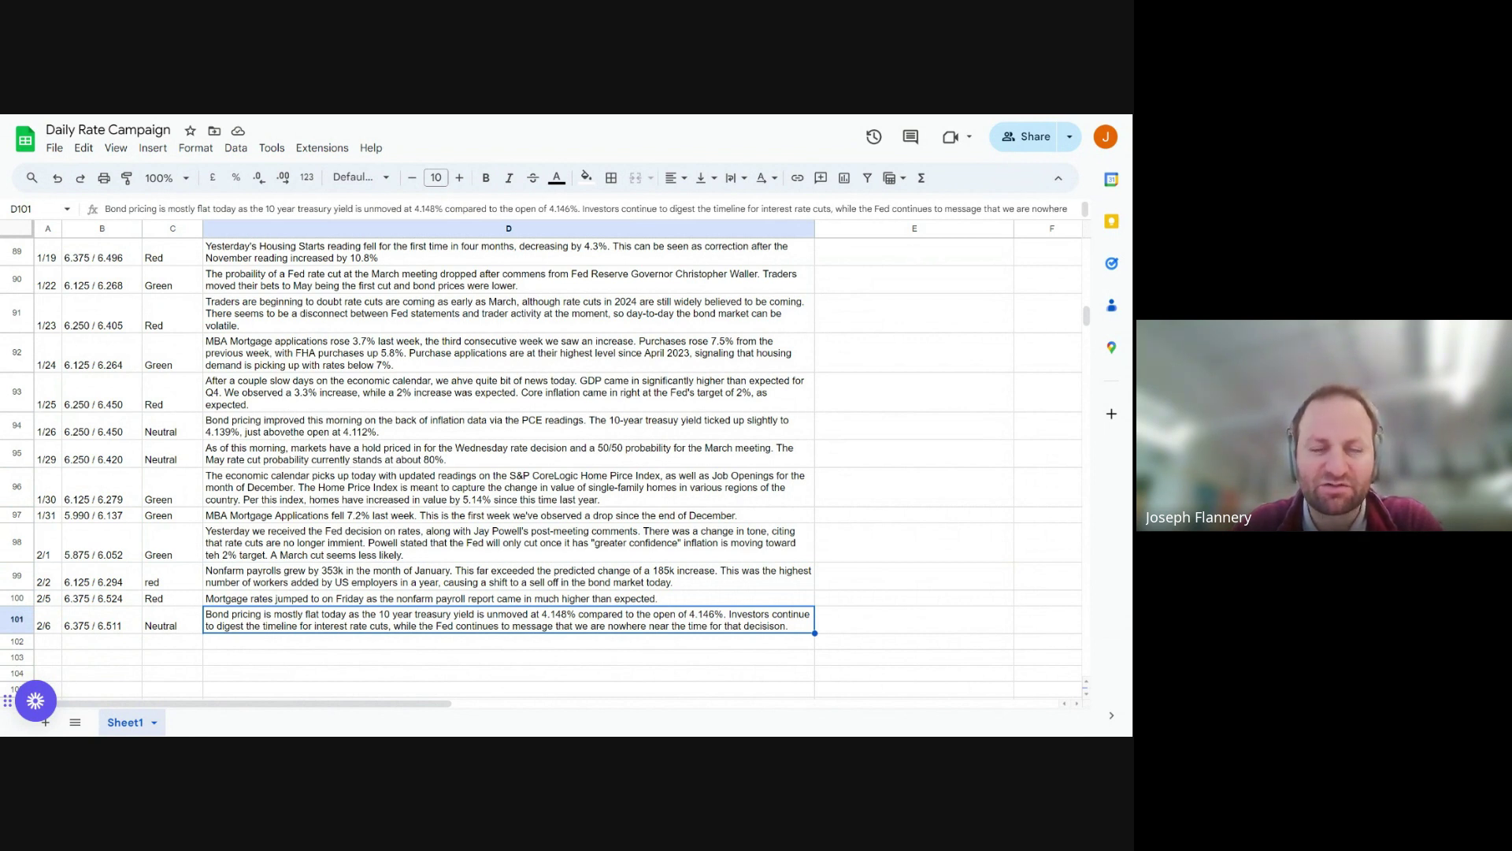
{"action": "left_click", "coordinate": [171, 620]}
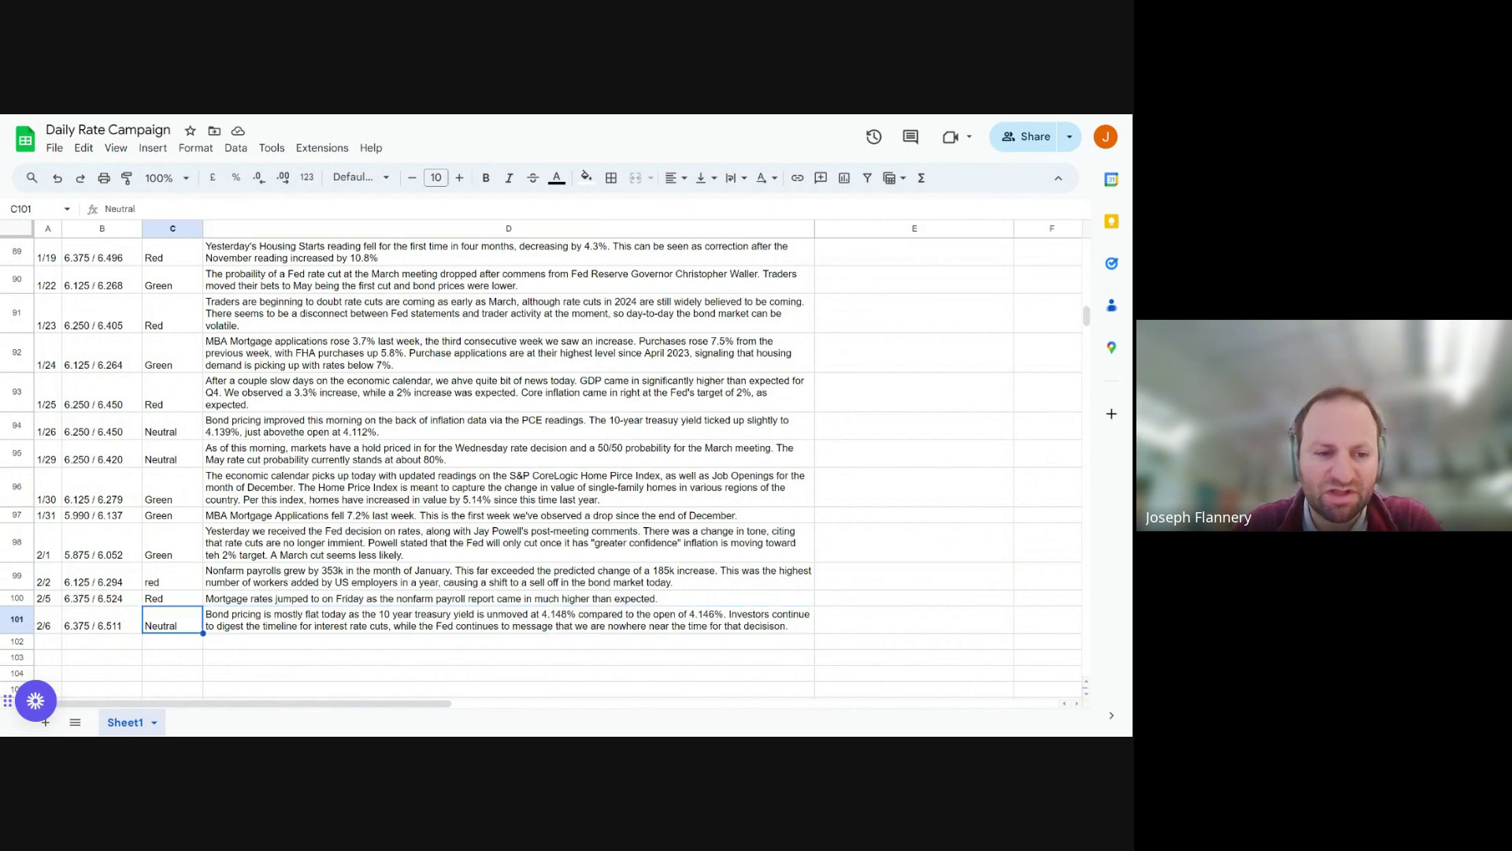
{"action": "left_click", "coordinate": [508, 620]}
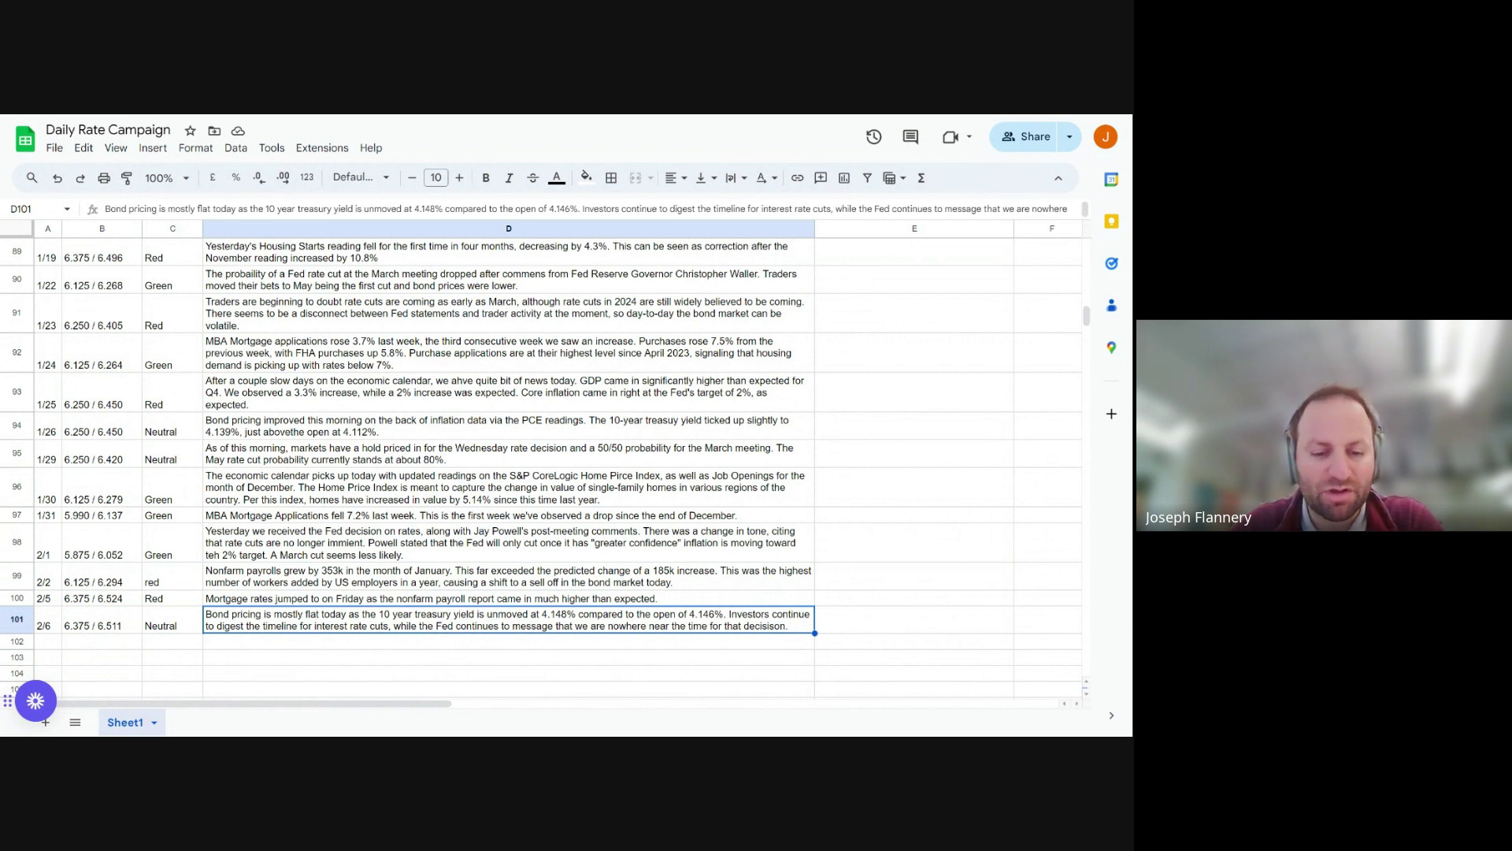
{"action": "key", "text": "Left"}
{"action": "key", "text": "Left"}
{"action": "key", "text": "Left"}
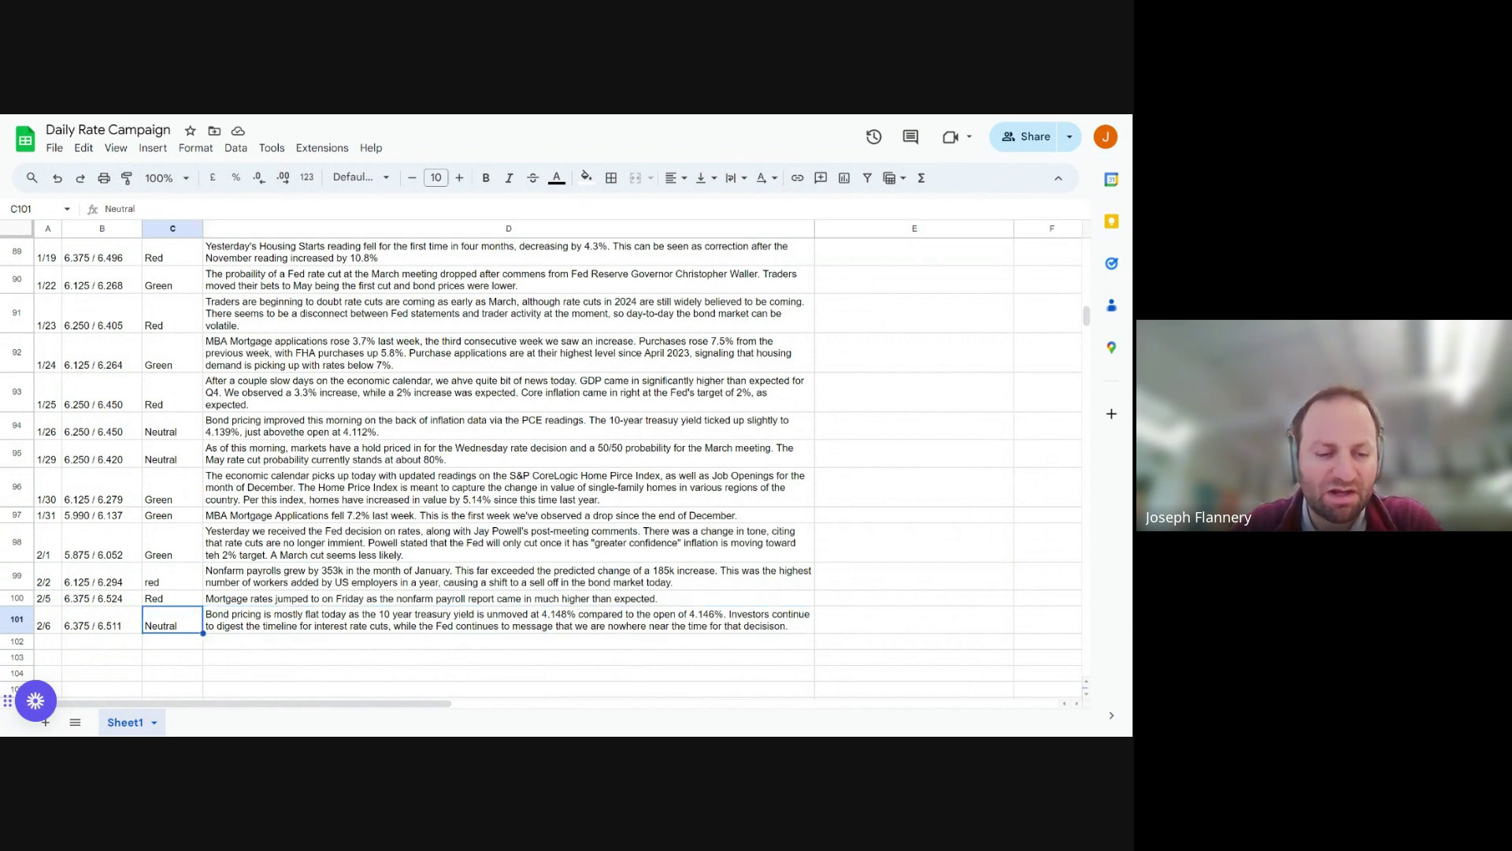
{"action": "key", "text": "Right"}
{"action": "key", "text": "Right"}
{"action": "key", "text": "Right"}
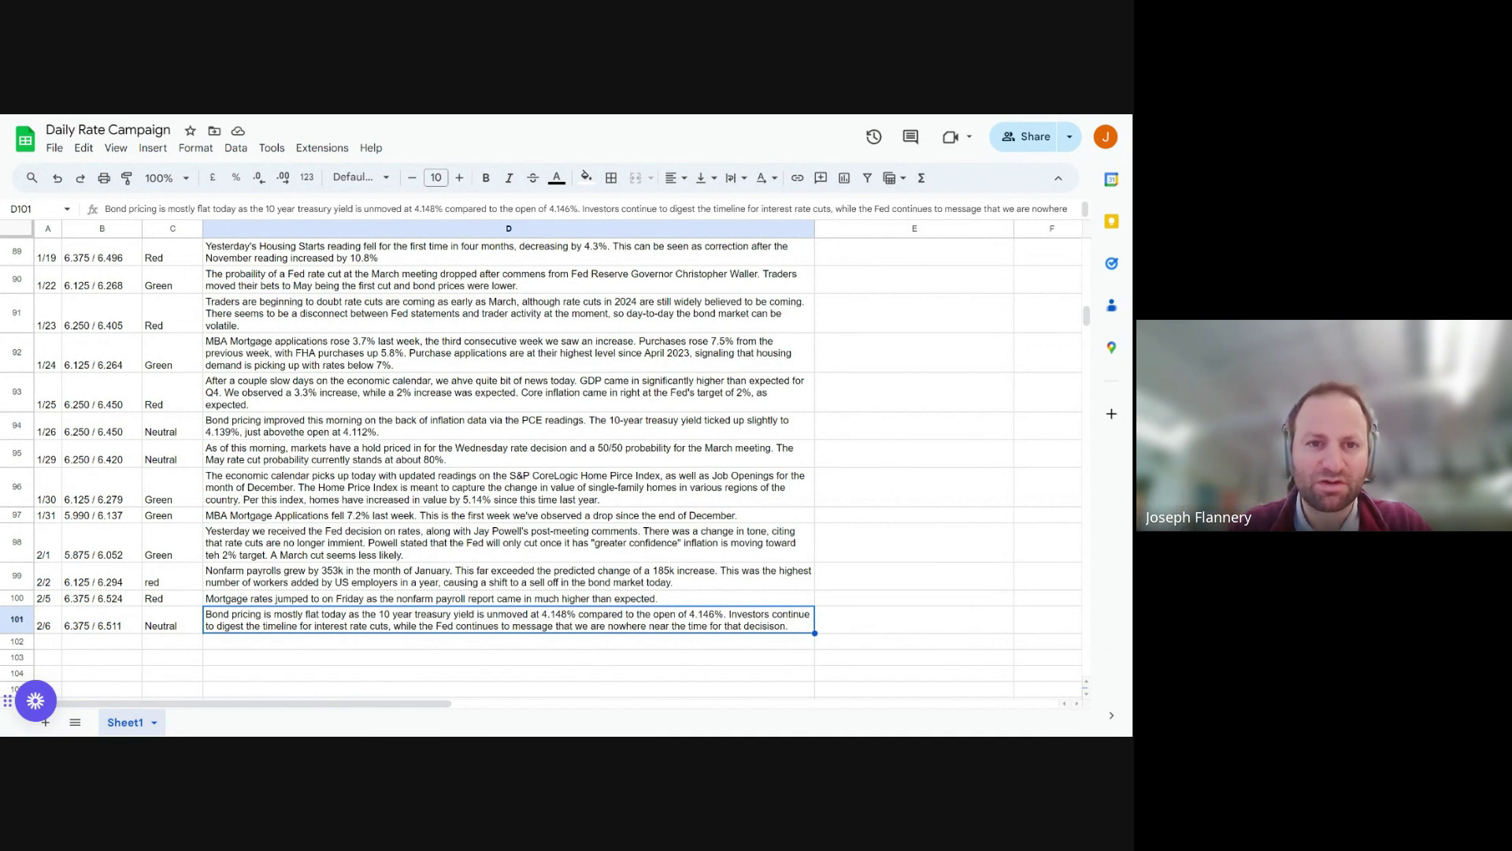
- Switch to Yahoo Finance, search for tnx and open the CBOE Interest Rate 10 Year quote
{"action": "key", "text": "ctrl+Tab"}
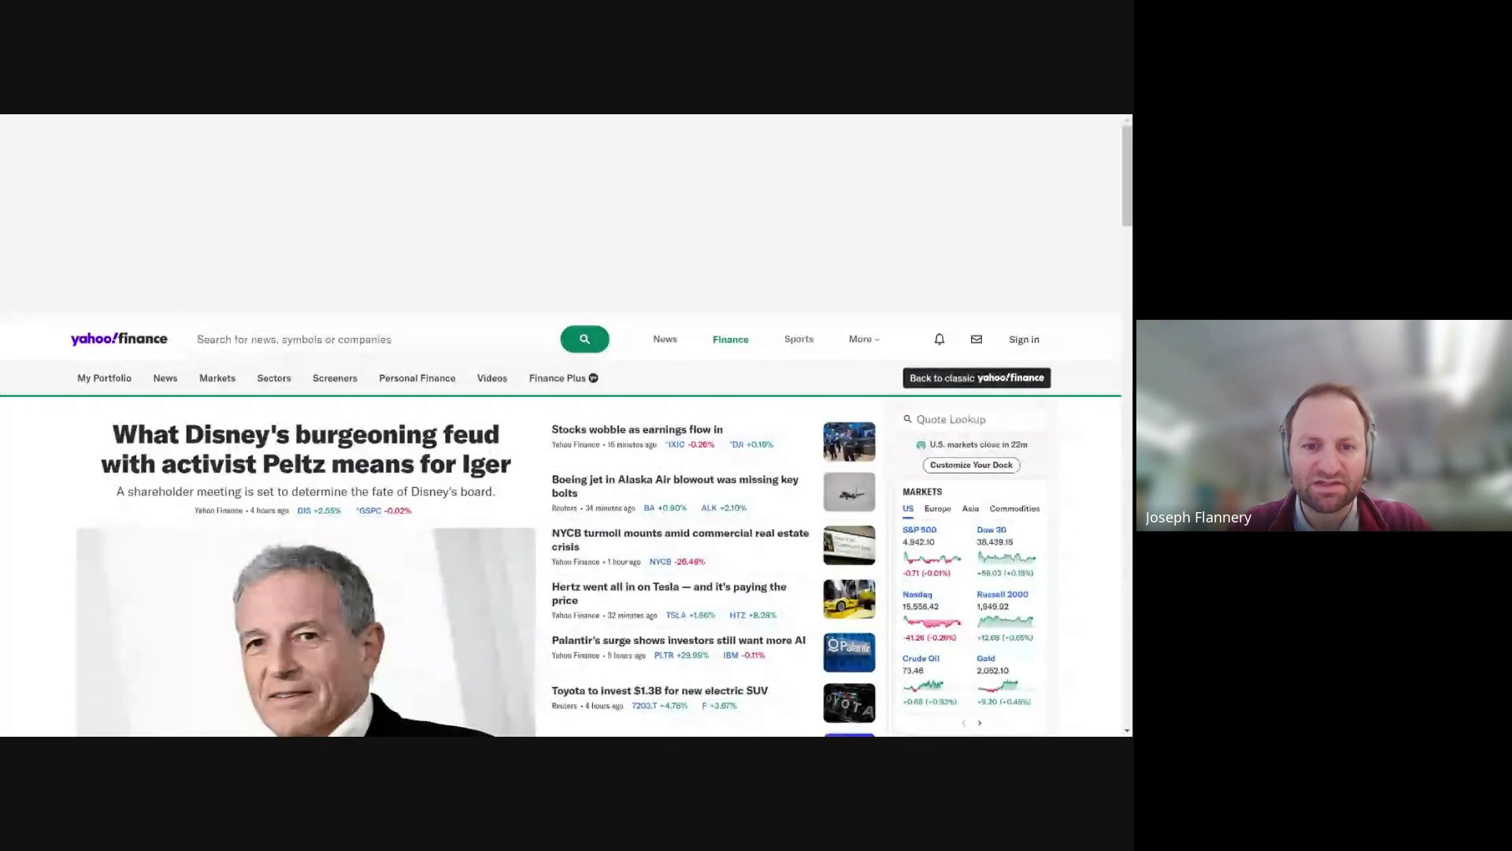
{"action": "left_click", "coordinate": [197, 339]}
{"action": "type", "text": "tnx"}
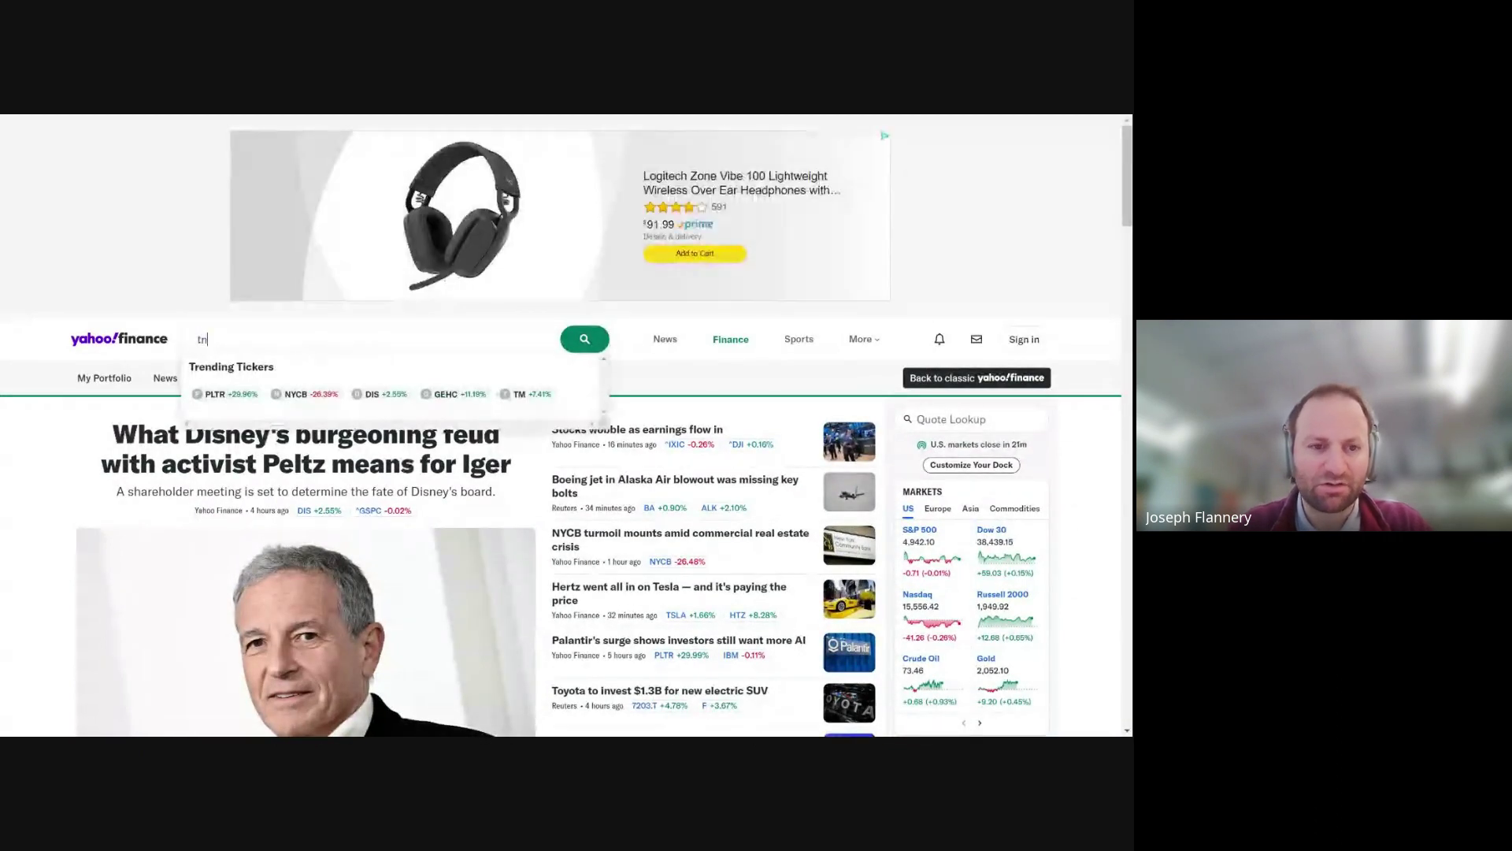
{"action": "left_click", "coordinate": [370, 400]}
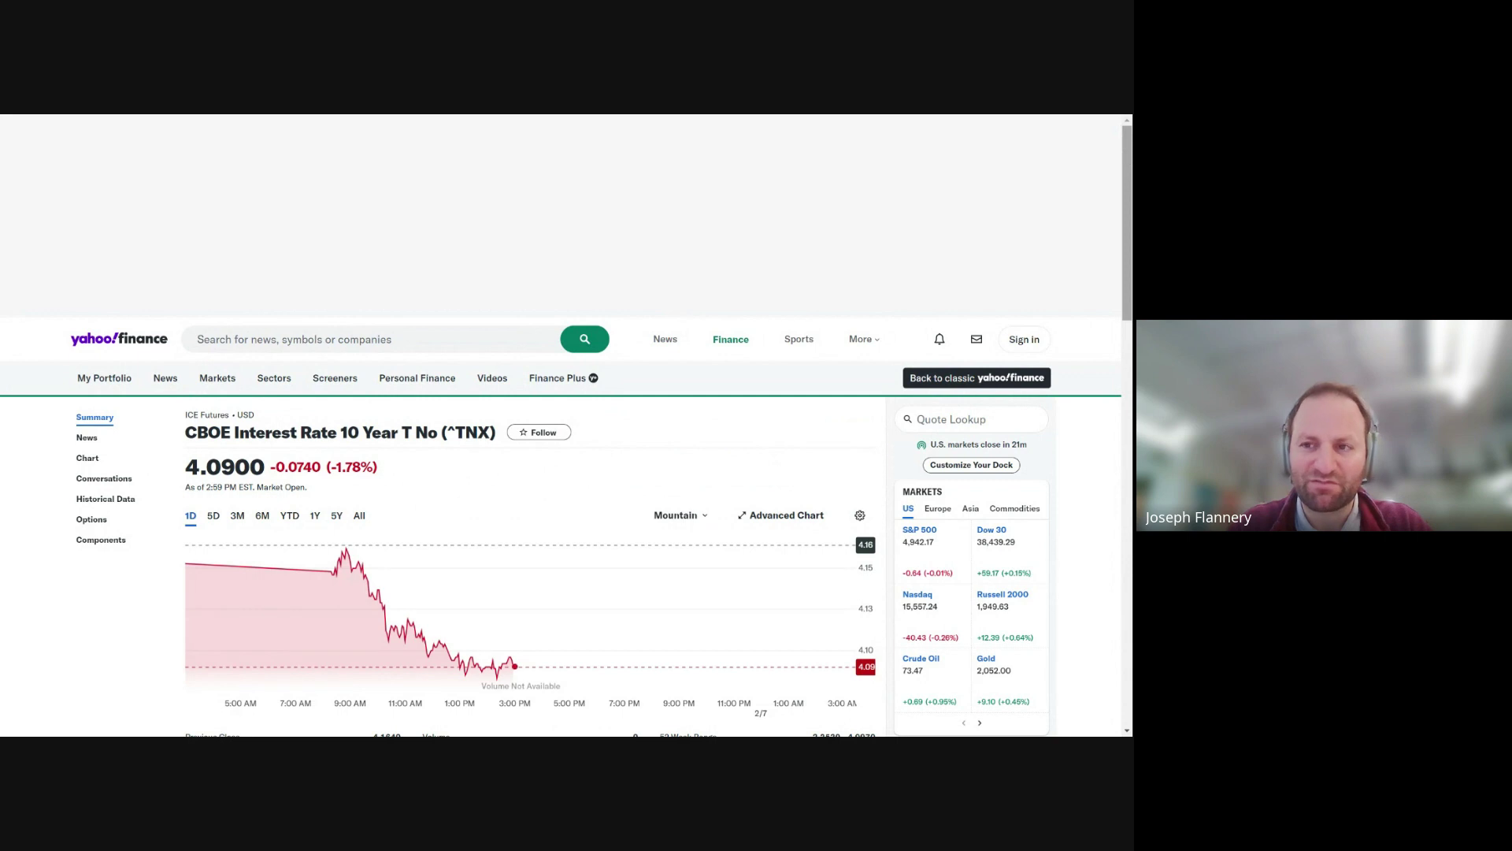
- View the 10-year rate's one-day chart and change it to the five-day range
{"action": "scroll", "coordinate": [1127, 211], "scroll_direction": "down", "scroll_amount": 2}
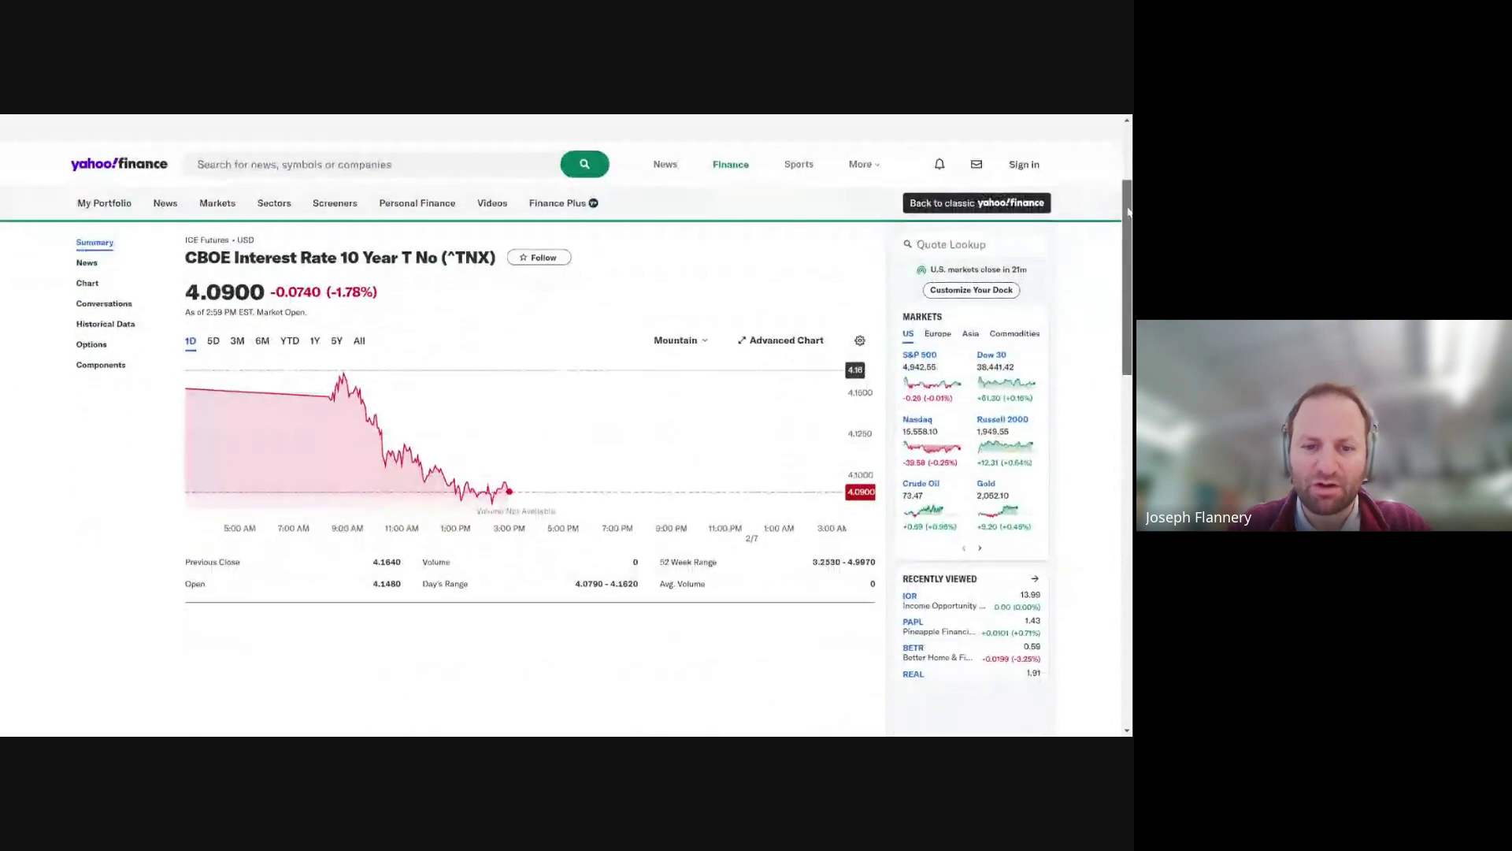
{"action": "scroll", "coordinate": [1128, 211], "scroll_direction": "down", "scroll_amount": 1}
{"action": "scroll", "coordinate": [1128, 207], "scroll_direction": "up", "scroll_amount": 1}
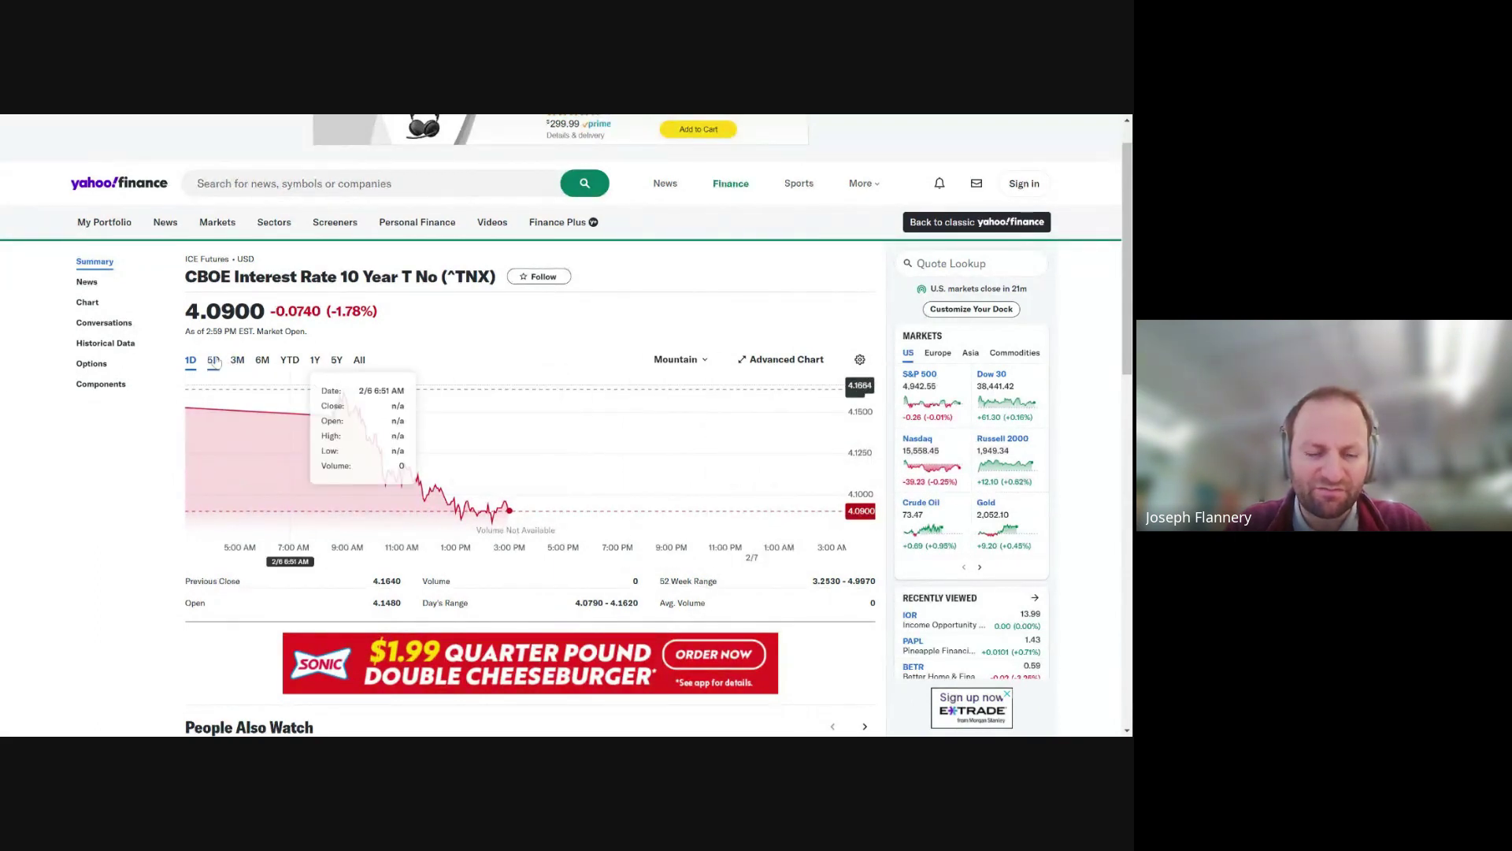
{"action": "left_click", "coordinate": [213, 360]}
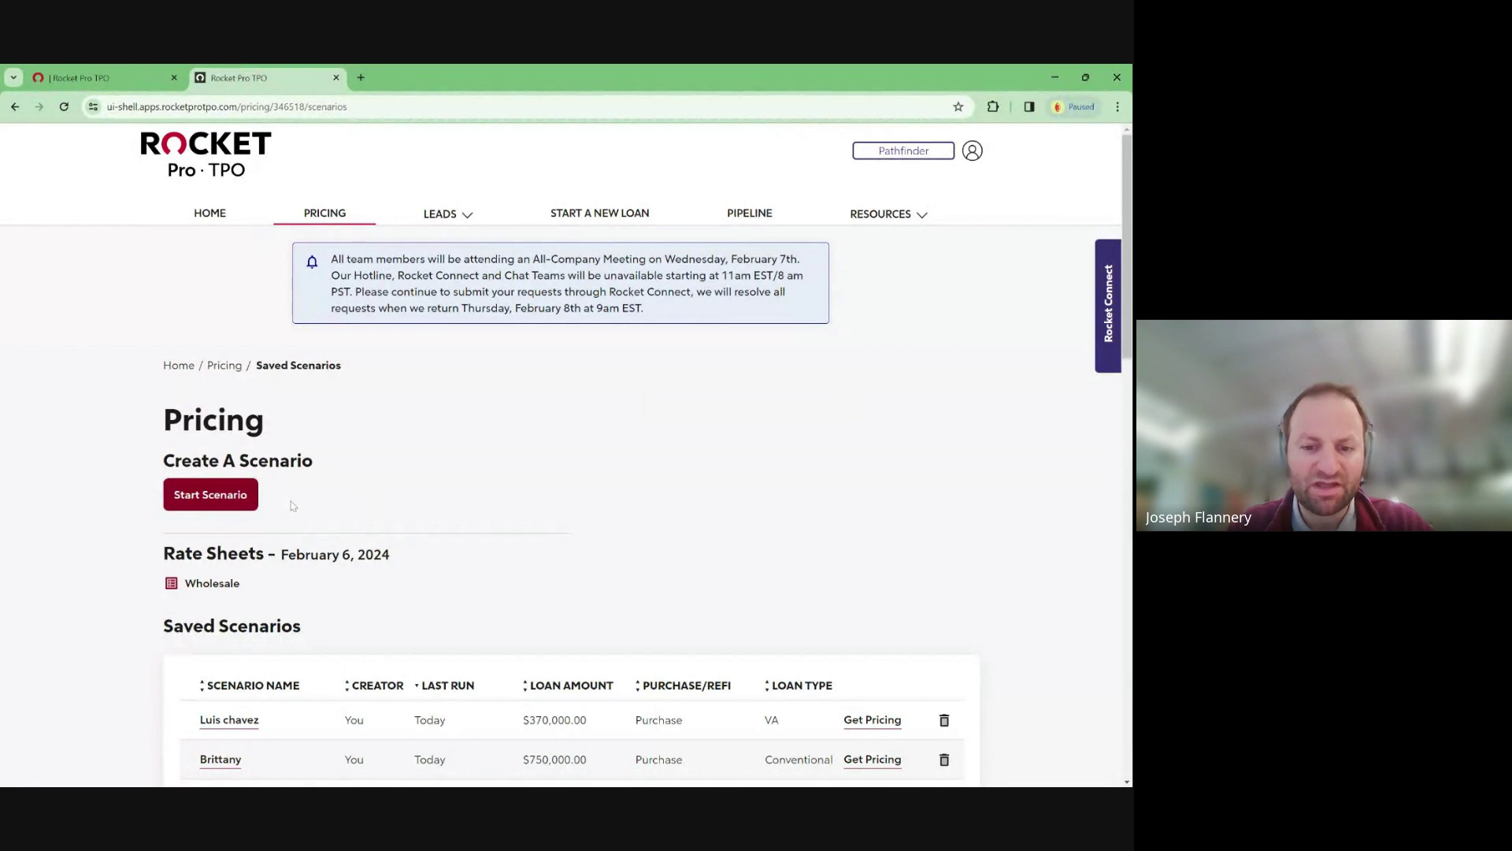
- Start a new pricing scenario and look over its client, loan and assumption fields
{"action": "left_click", "coordinate": [237, 502]}
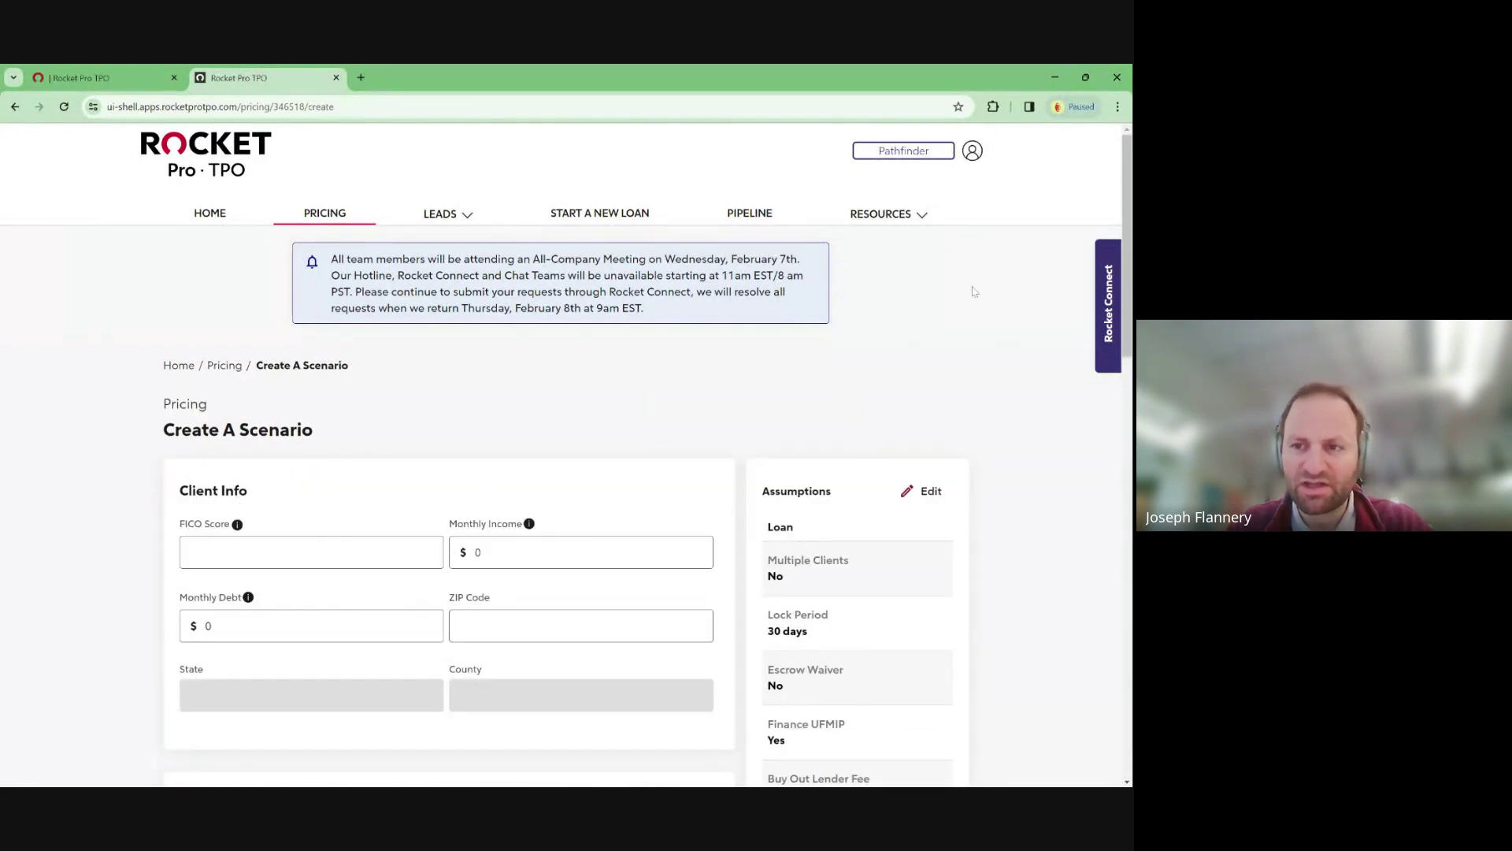
{"action": "scroll", "coordinate": [1125, 179], "scroll_direction": "down", "scroll_amount": 3}
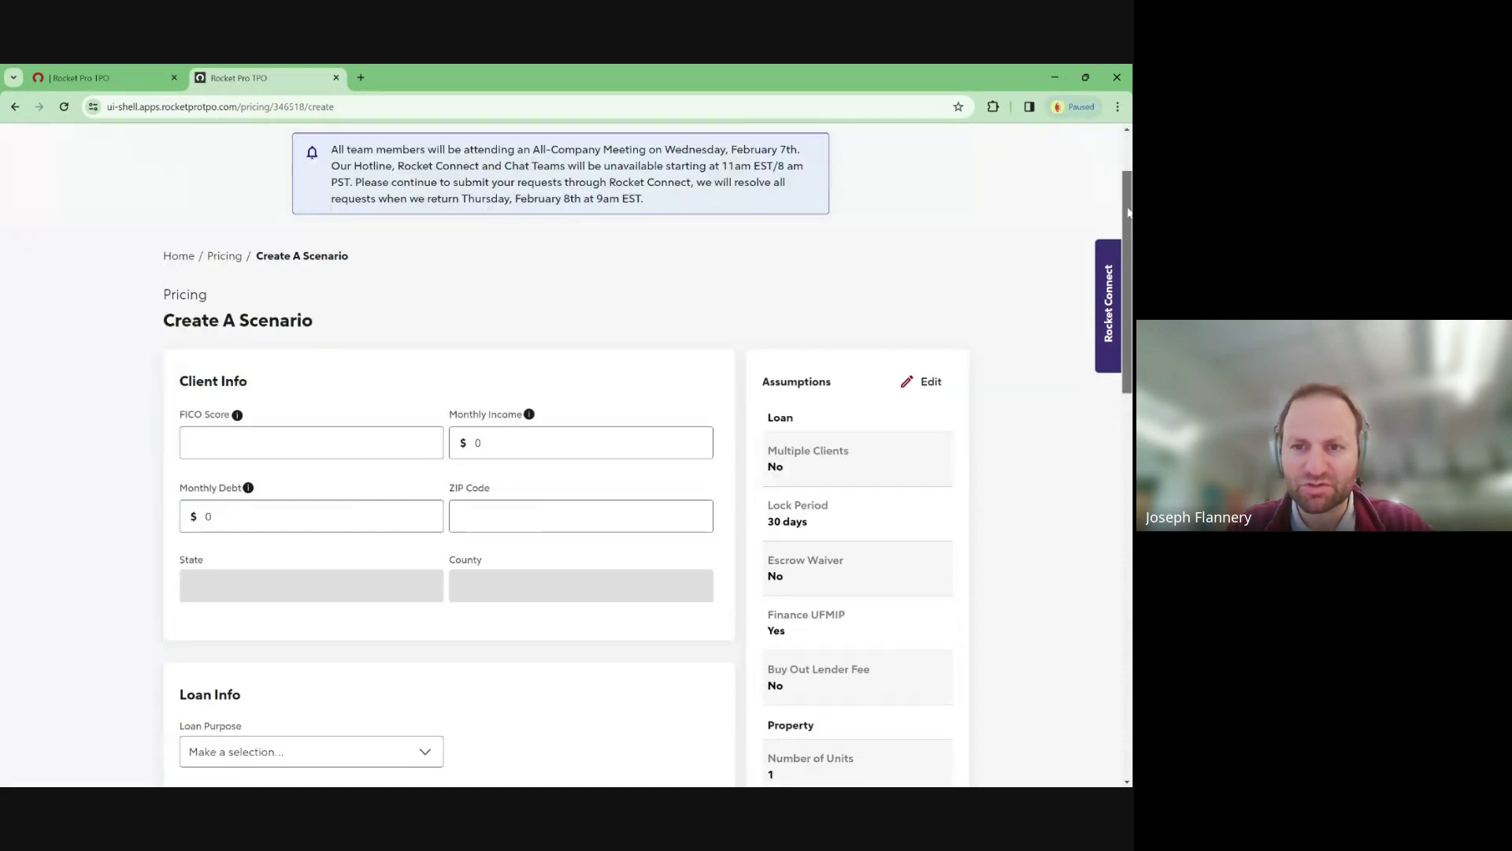
{"action": "scroll", "coordinate": [1125, 180], "scroll_direction": "up", "scroll_amount": 2}
{"action": "scroll", "coordinate": [1125, 179], "scroll_direction": "down", "scroll_amount": 2}
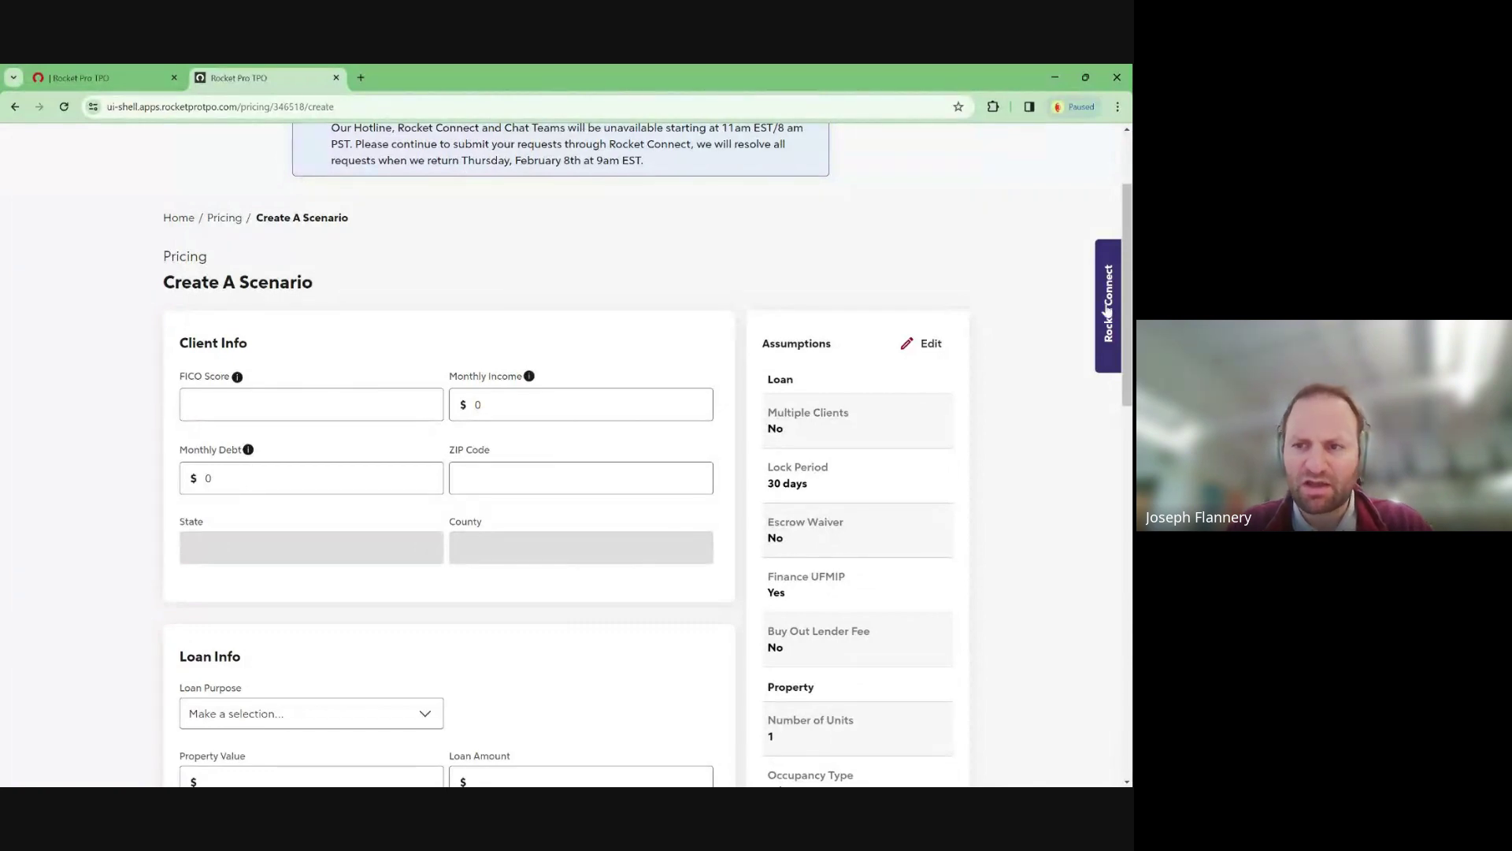
{"action": "scroll", "coordinate": [311, 404], "scroll_direction": "down", "scroll_amount": 2}
{"action": "scroll", "coordinate": [311, 404], "scroll_direction": "up", "scroll_amount": 3}
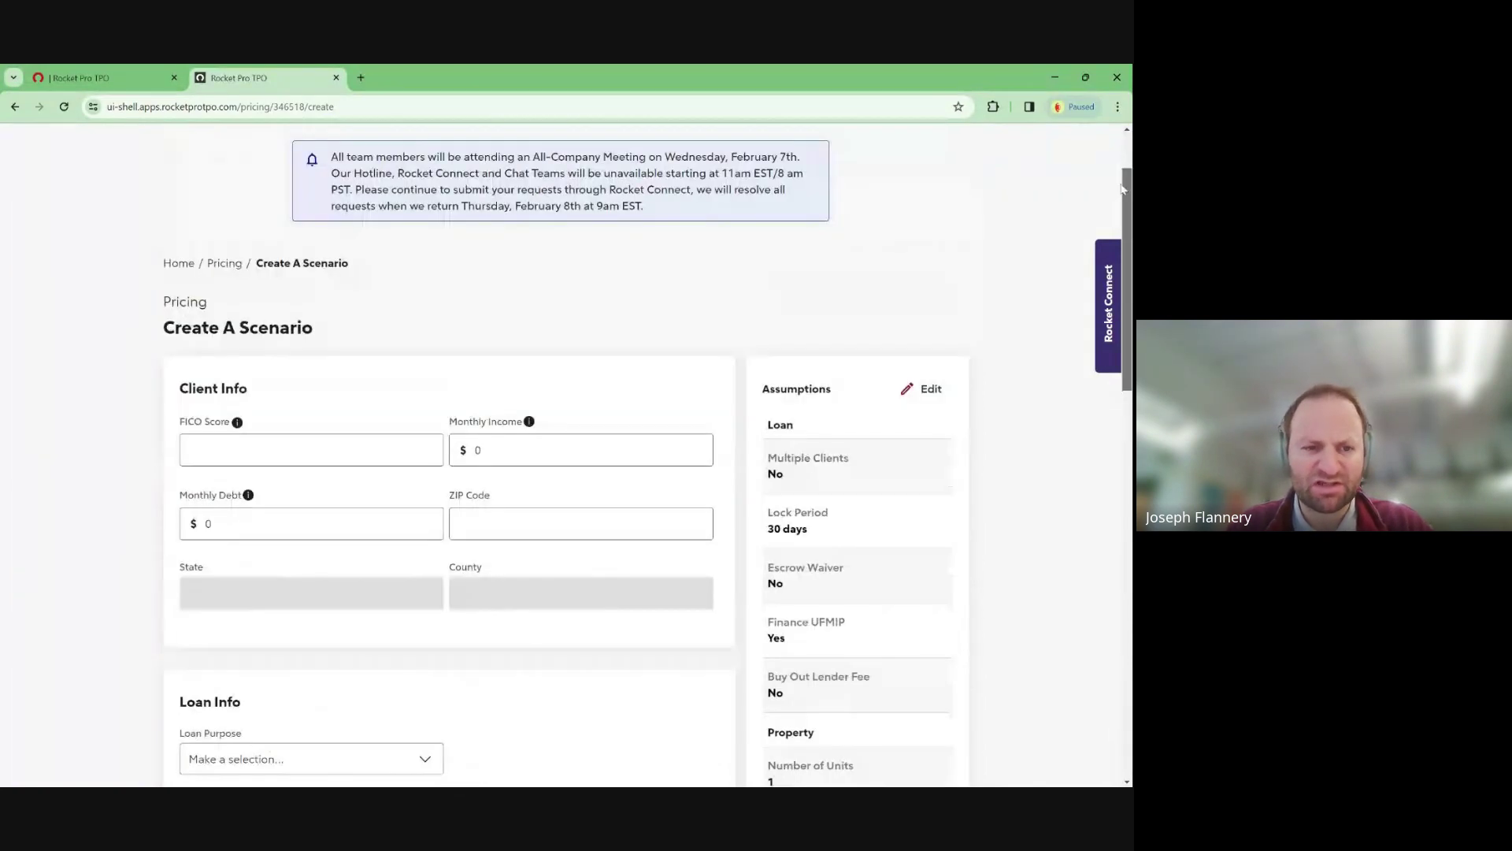
- Fill in the client info with FICO score 780, monthly income $40,000 and ZIP code 94103
{"action": "left_click", "coordinate": [312, 450]}
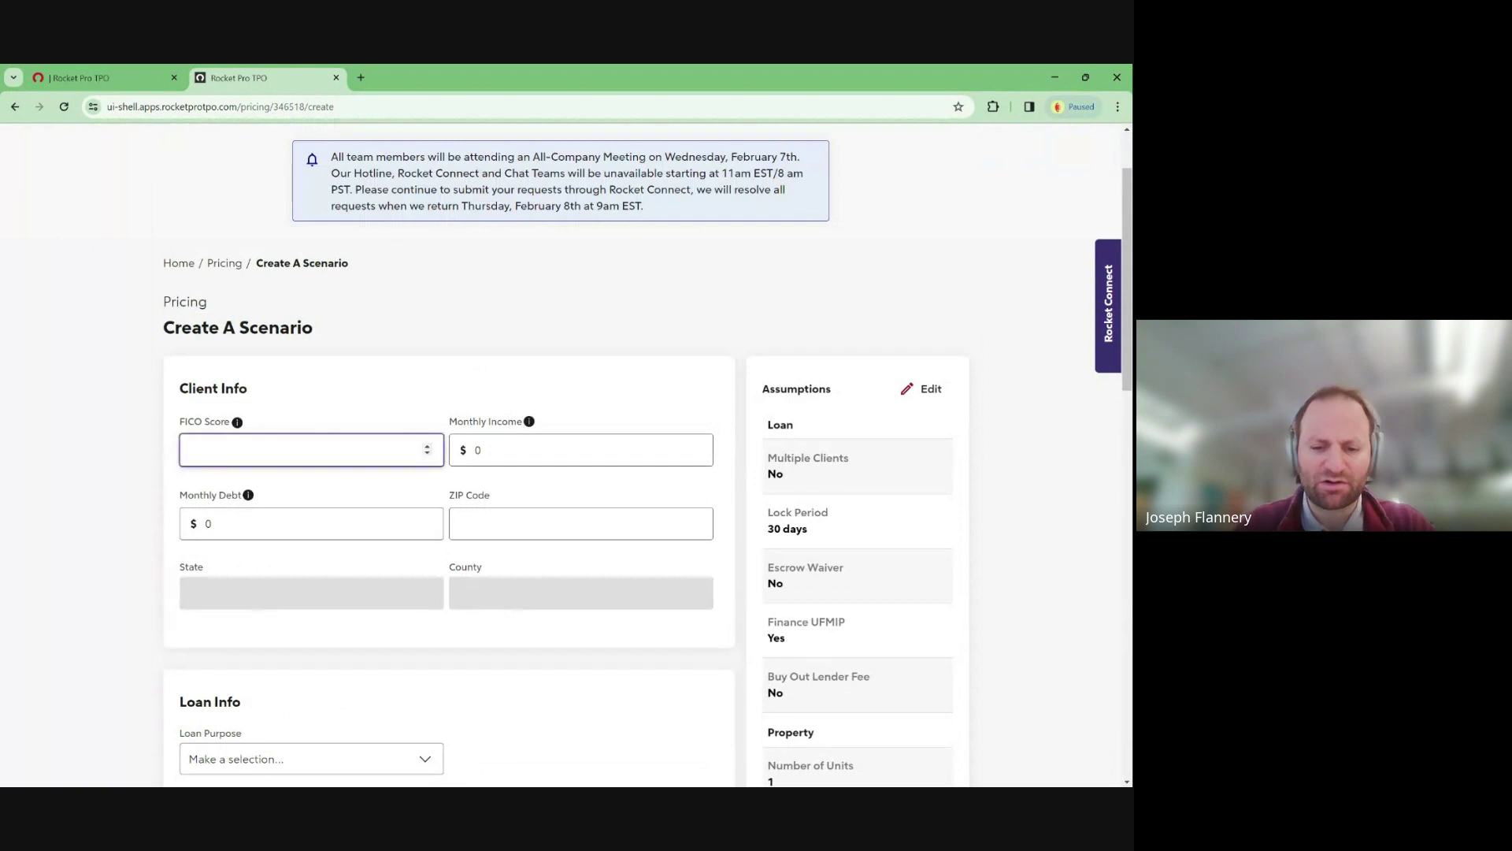
{"action": "type", "text": "8"}
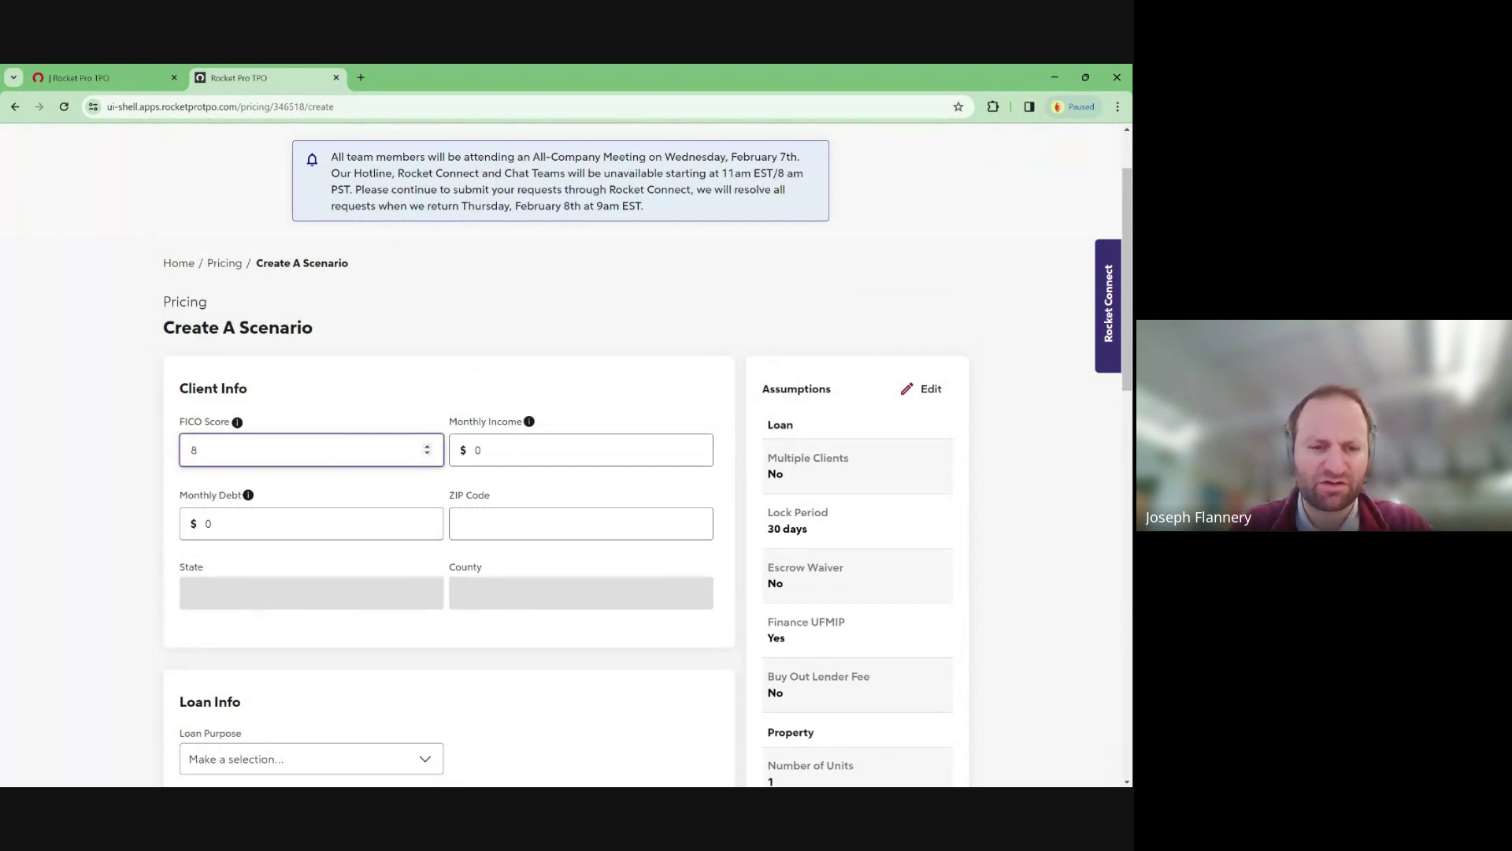
{"action": "type", "text": "0"}
{"action": "key", "text": "BackSpace"}
{"action": "key", "text": "BackSpace"}
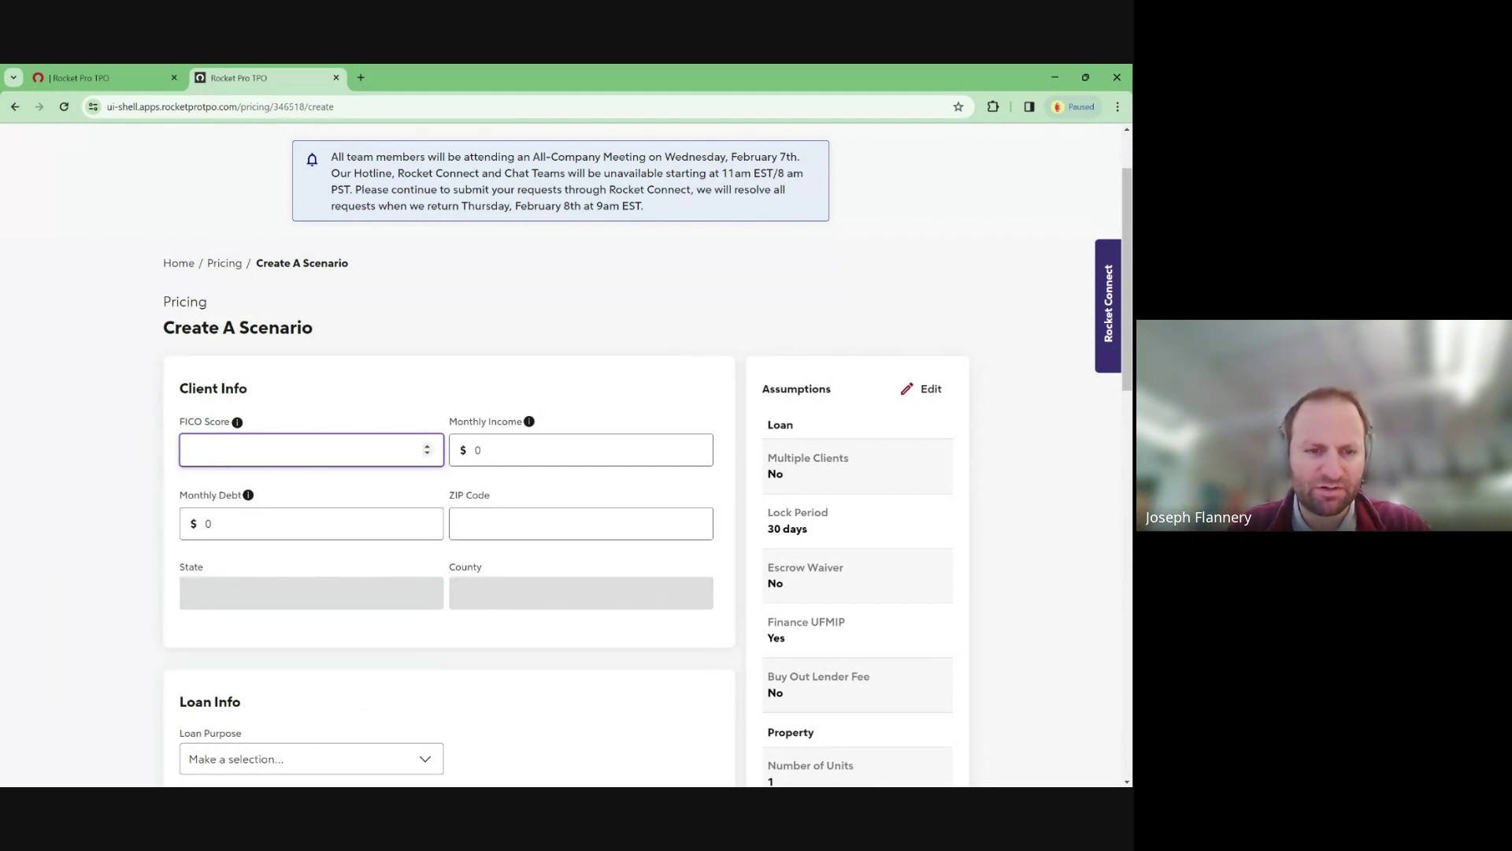
{"action": "type", "text": "780"}
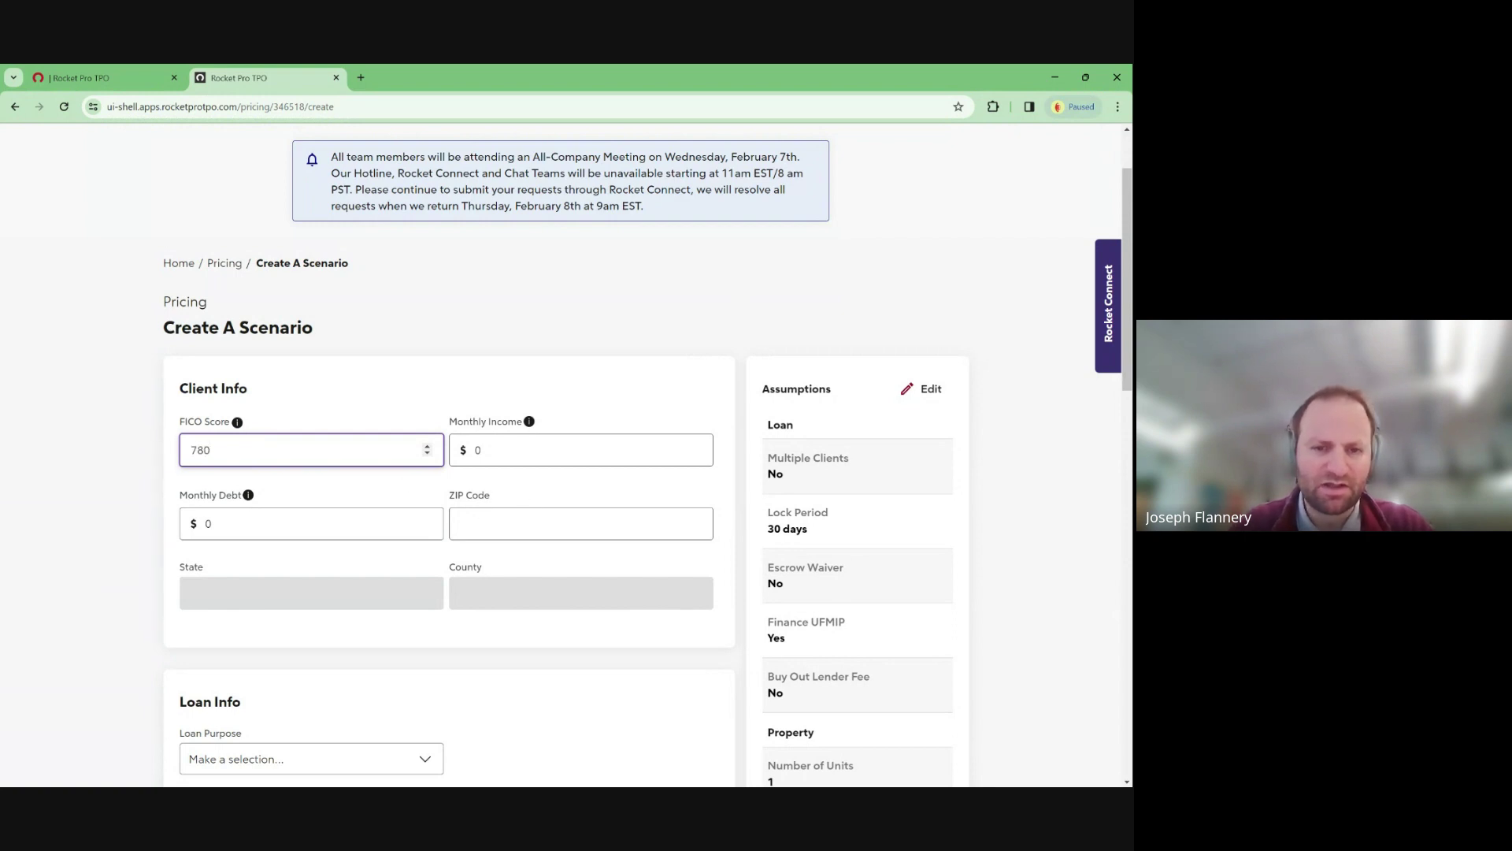
{"action": "key", "text": "Tab"}
{"action": "type", "text": "4000"}
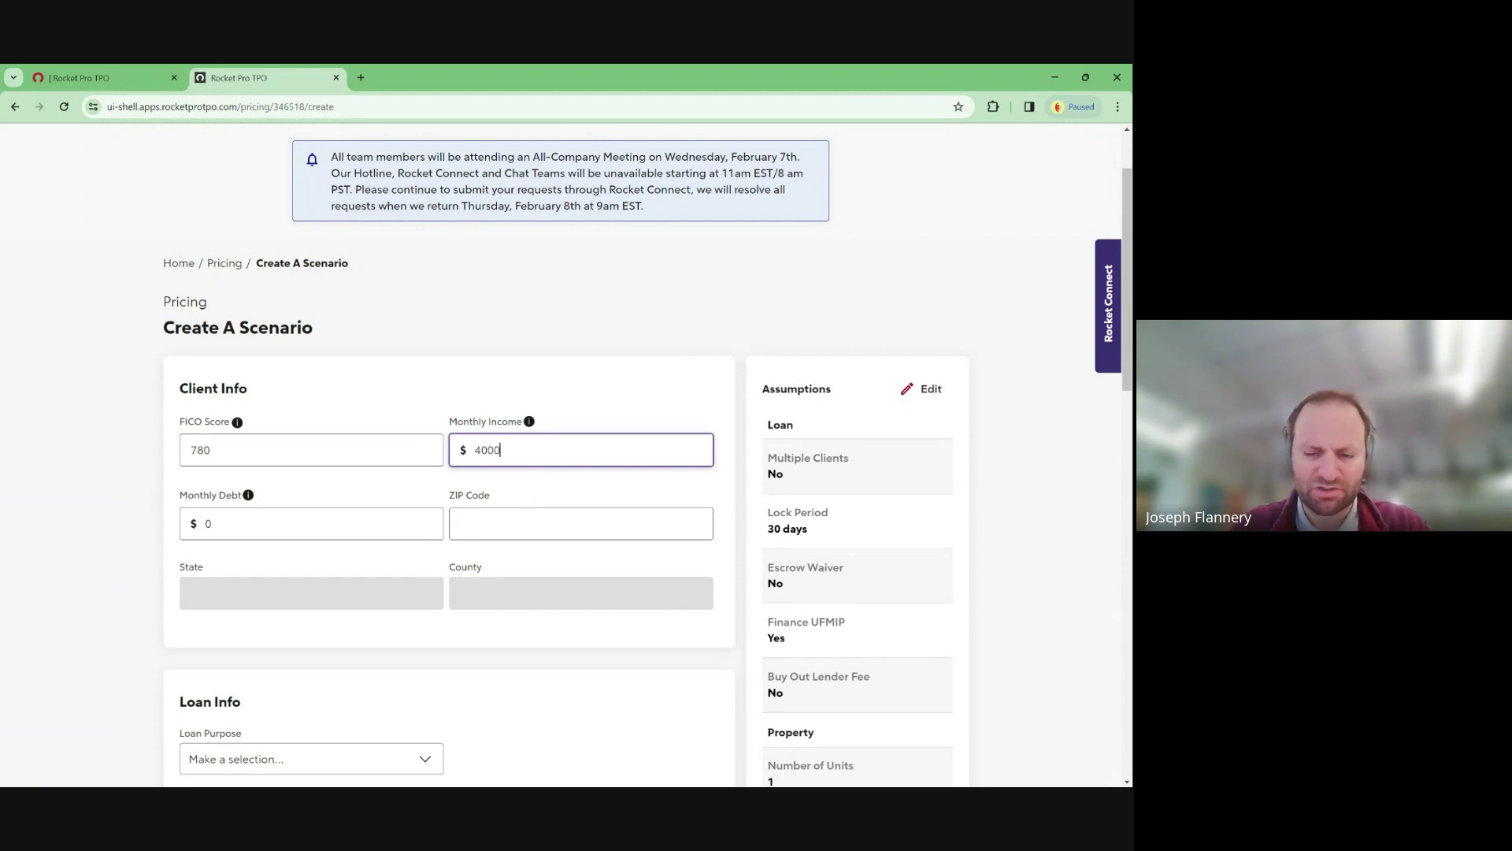
{"action": "type", "text": "0"}
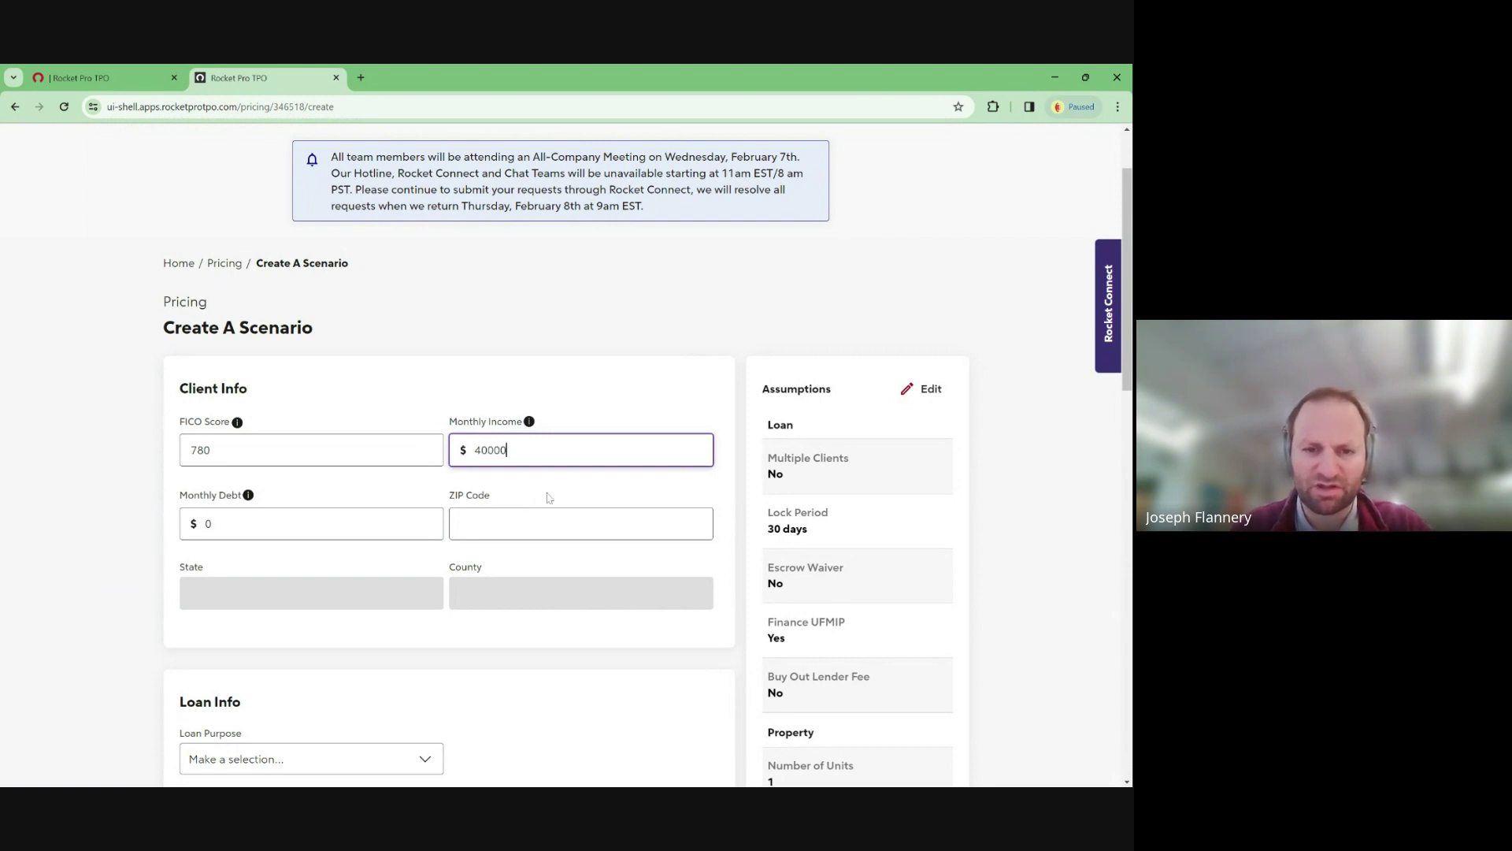
{"action": "key", "text": "Tab"}
{"action": "type", "text": "94103"}
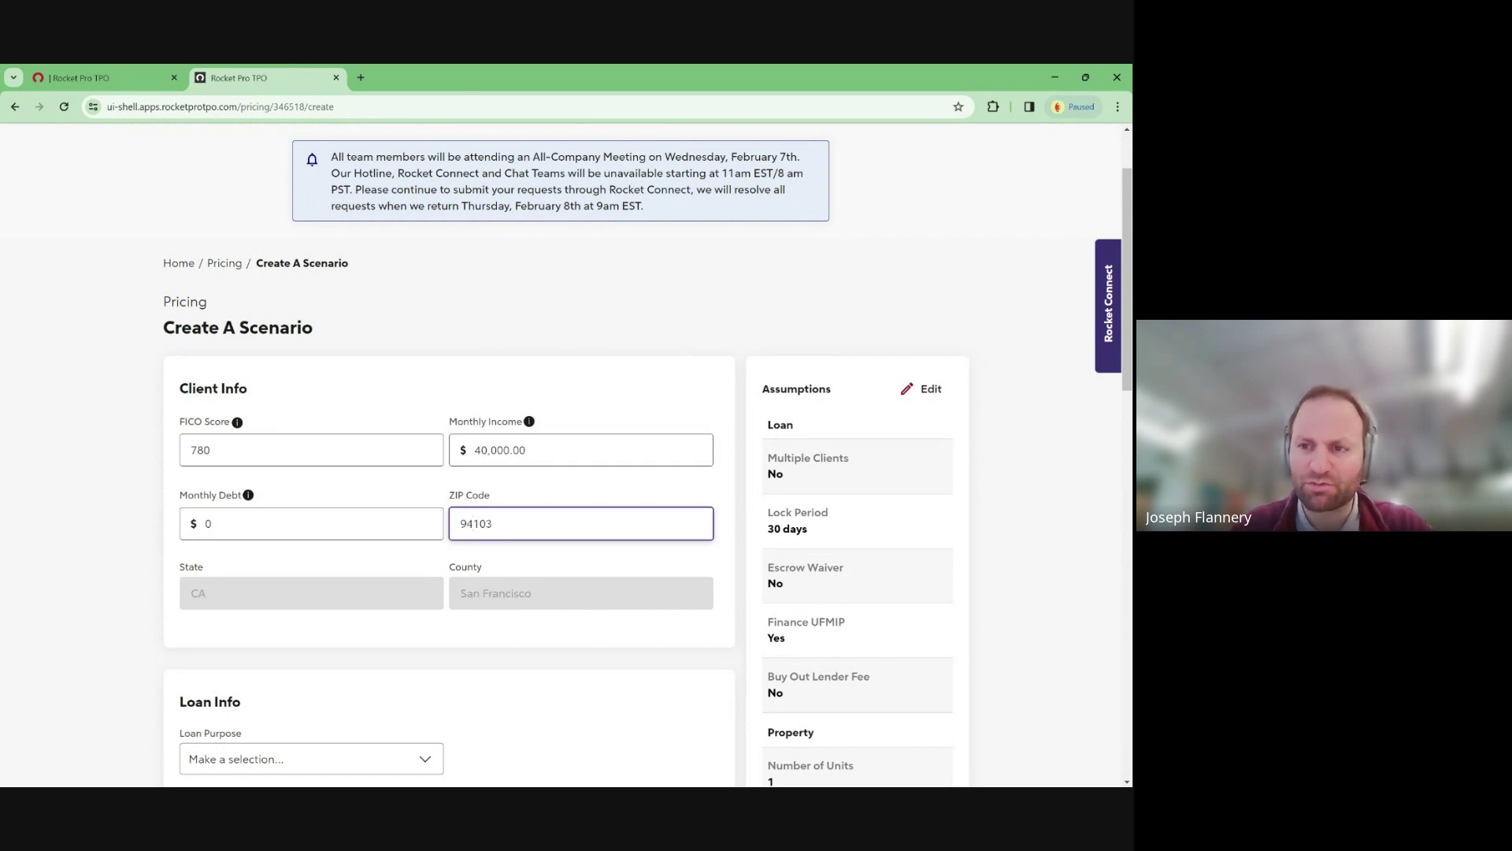
- In the loan info, set the loan purpose to Purchase and the loan type to Jumbo
{"action": "left_click_drag", "start_coordinate": [1129, 247], "coordinate": [1130, 332]}
{"action": "left_click", "coordinate": [421, 375]}
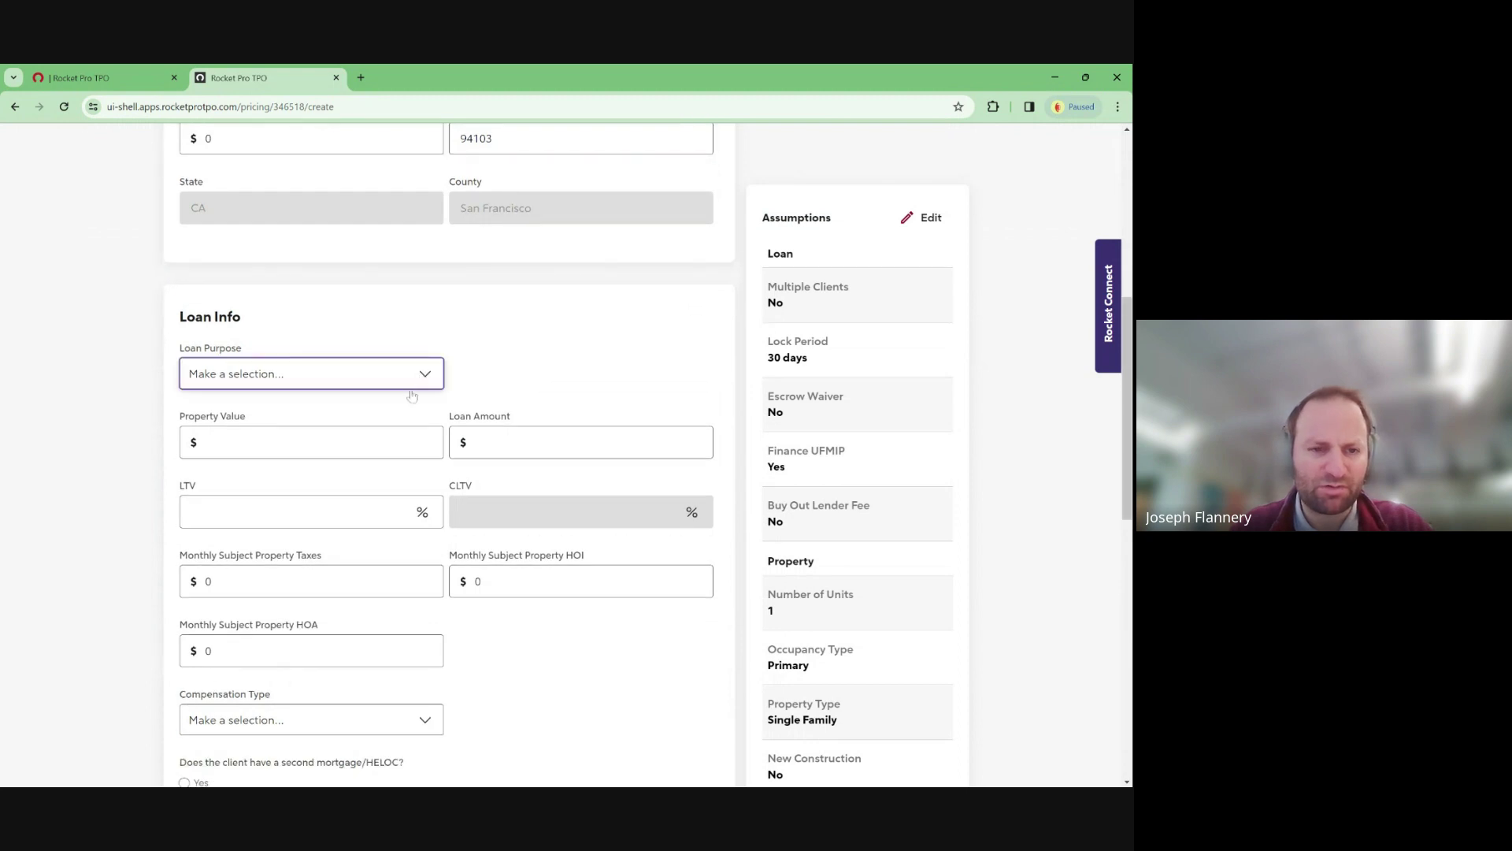
{"action": "left_click", "coordinate": [401, 412]}
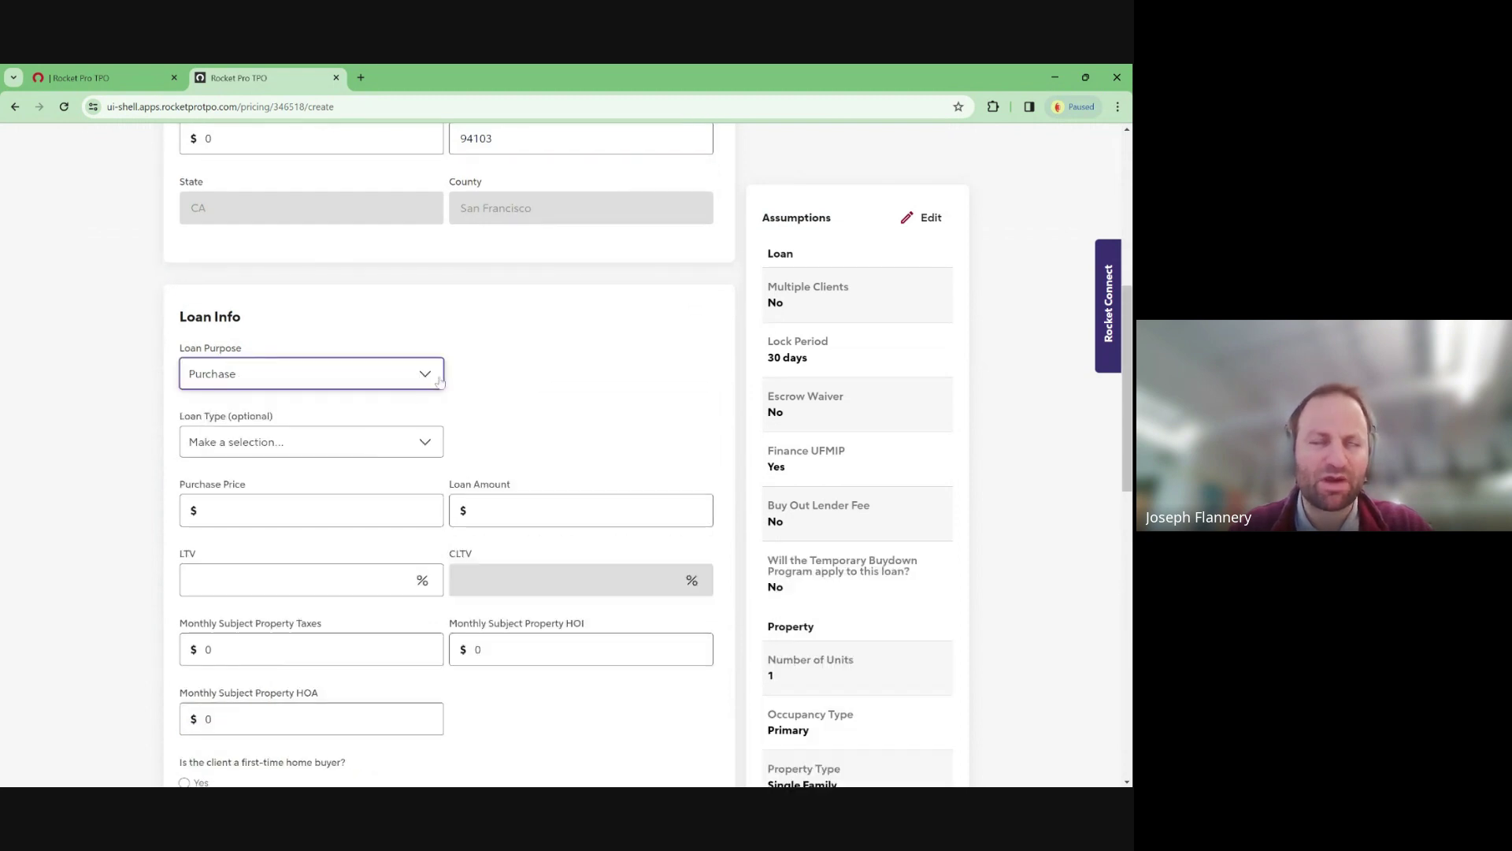
{"action": "left_click", "coordinate": [417, 449]}
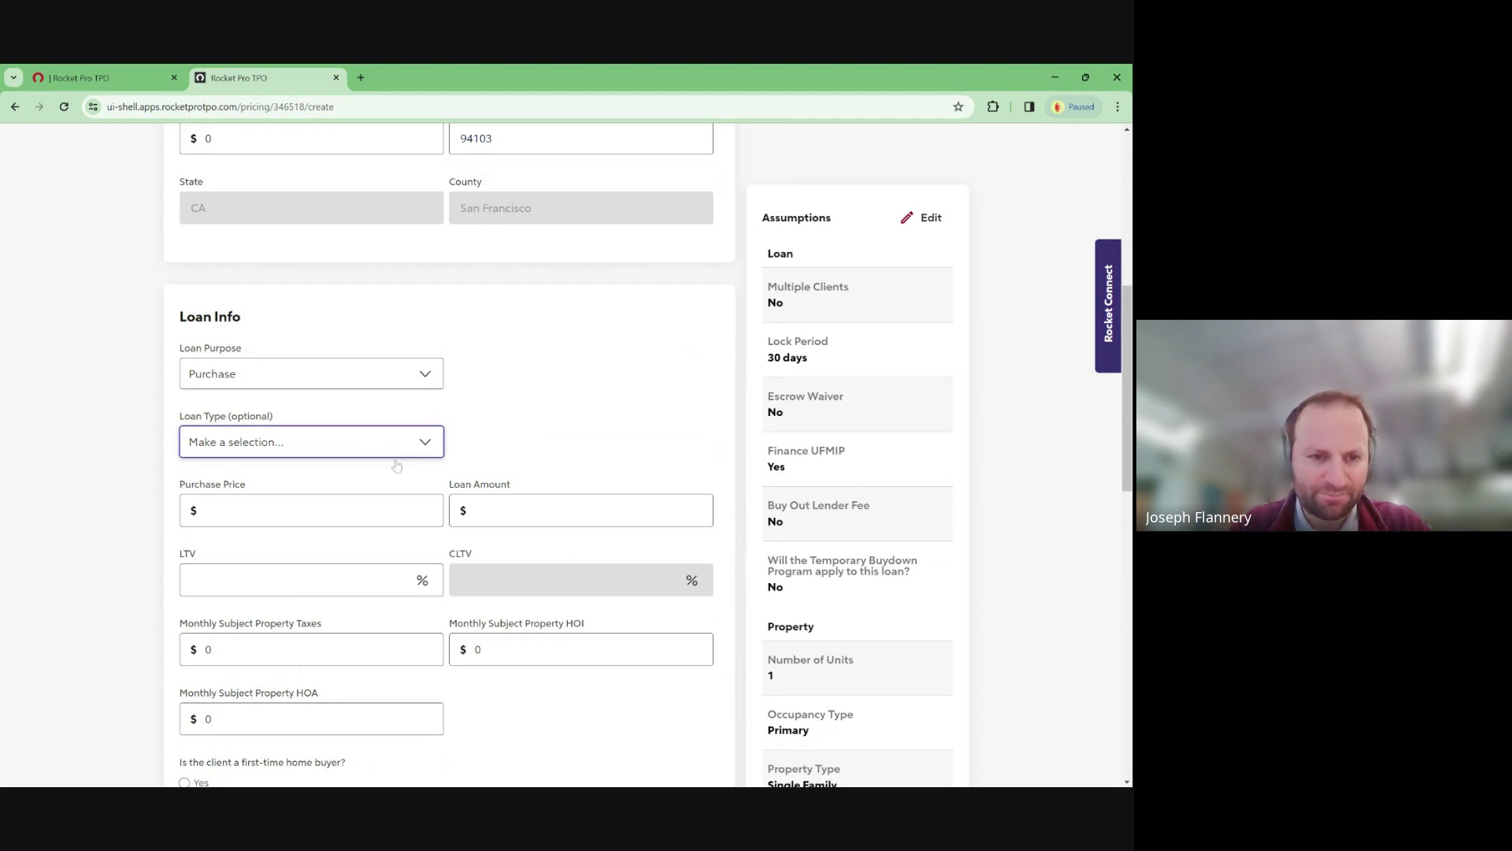
{"action": "left_click", "coordinate": [389, 534]}
{"action": "key", "text": "Tab"}
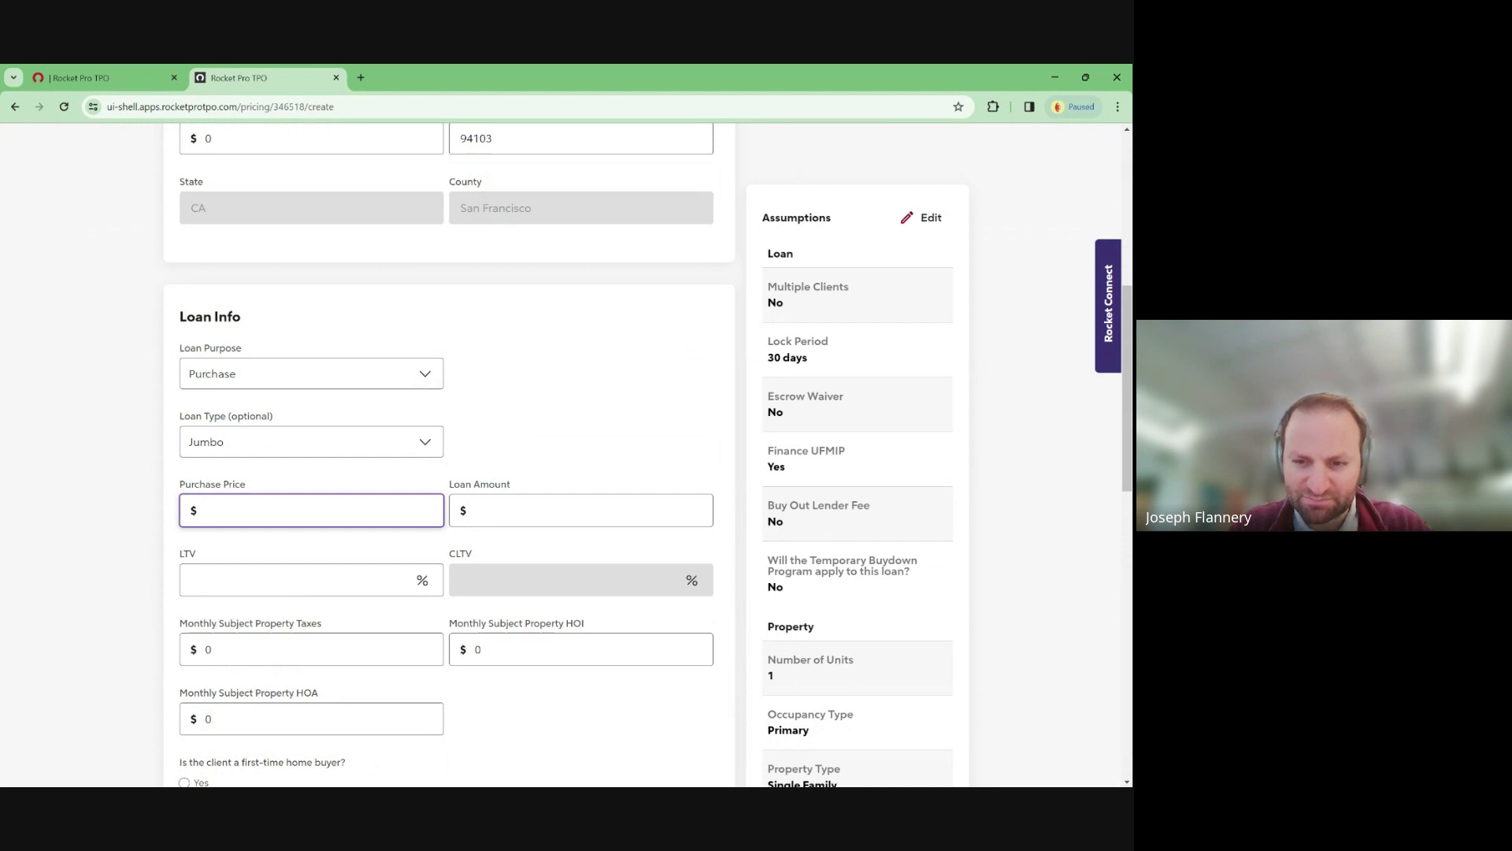
- Set the loan amount to $1,150,000
{"action": "key", "text": "alt+Tab"}
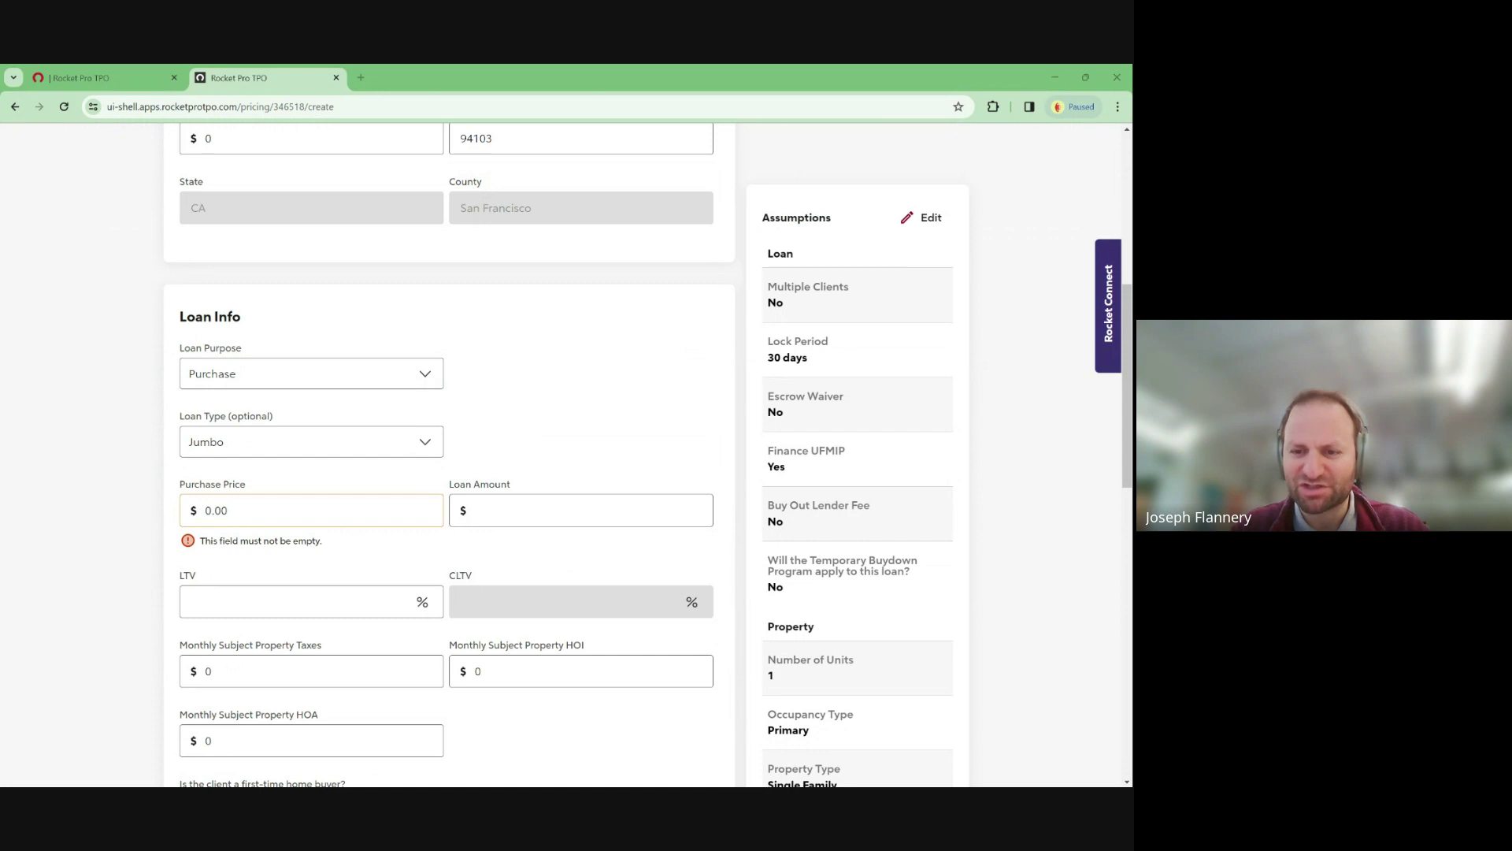
{"action": "key", "text": "Tab"}
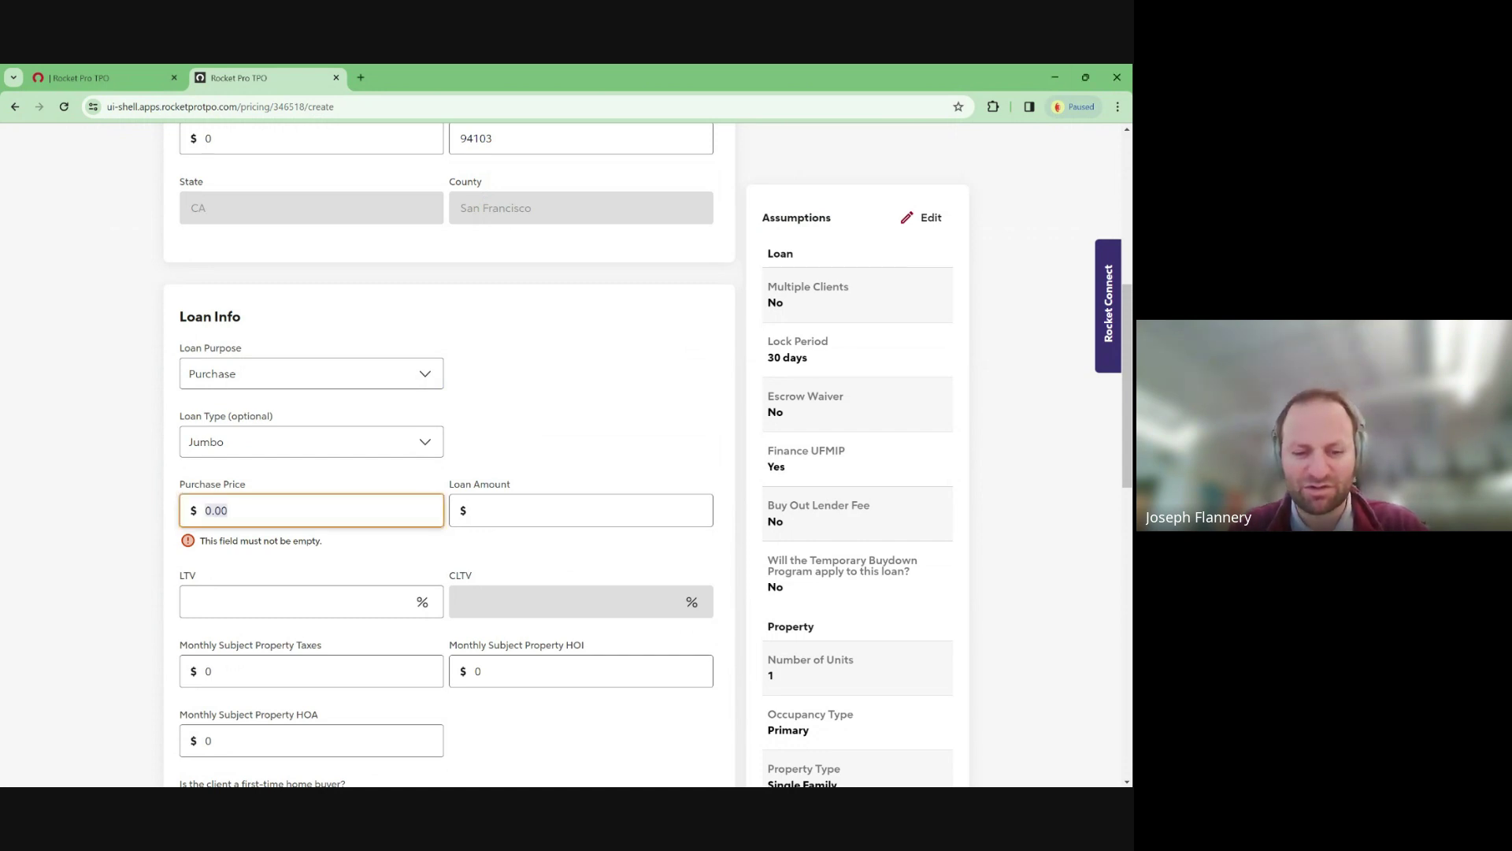
{"action": "left_click", "coordinate": [552, 510]}
{"action": "type", "text": "1150000"}
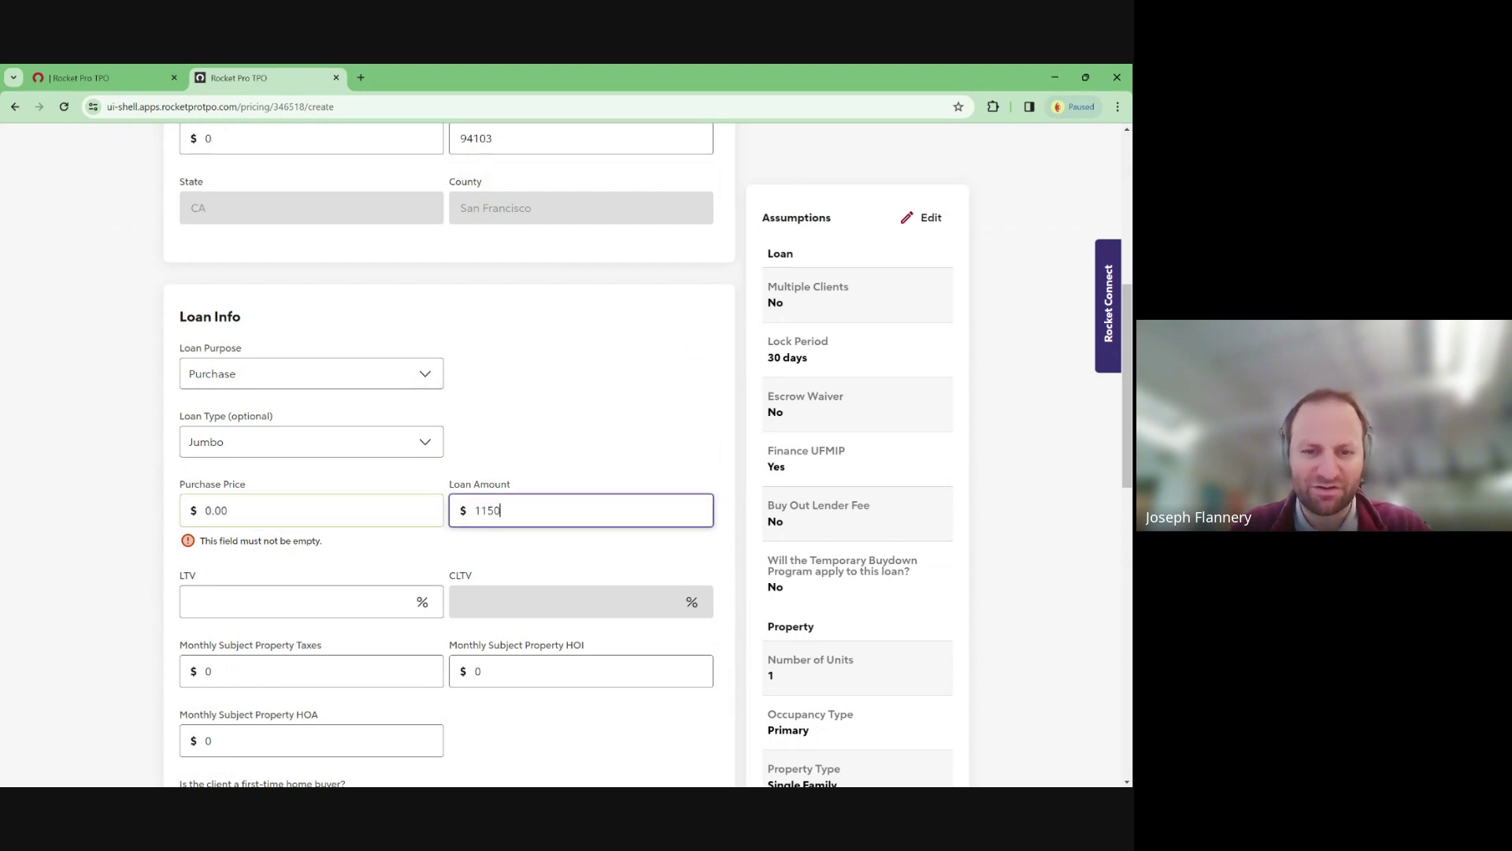
{"action": "left_click", "coordinate": [567, 455]}
- Set the purchase price to $1,400,000
{"action": "left_click", "coordinate": [315, 511]}
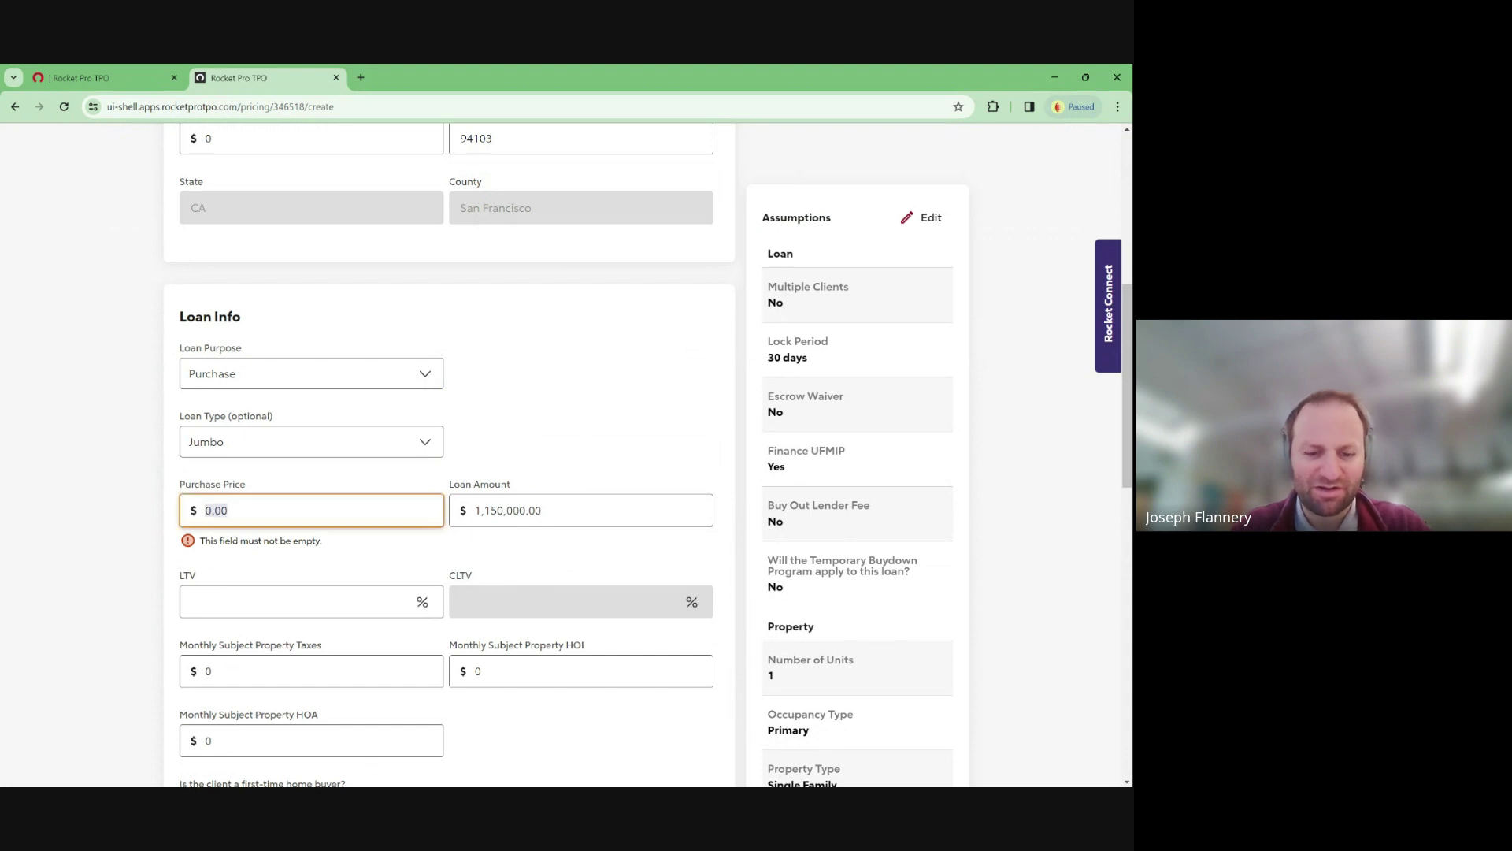
{"action": "type", "text": "15000"}
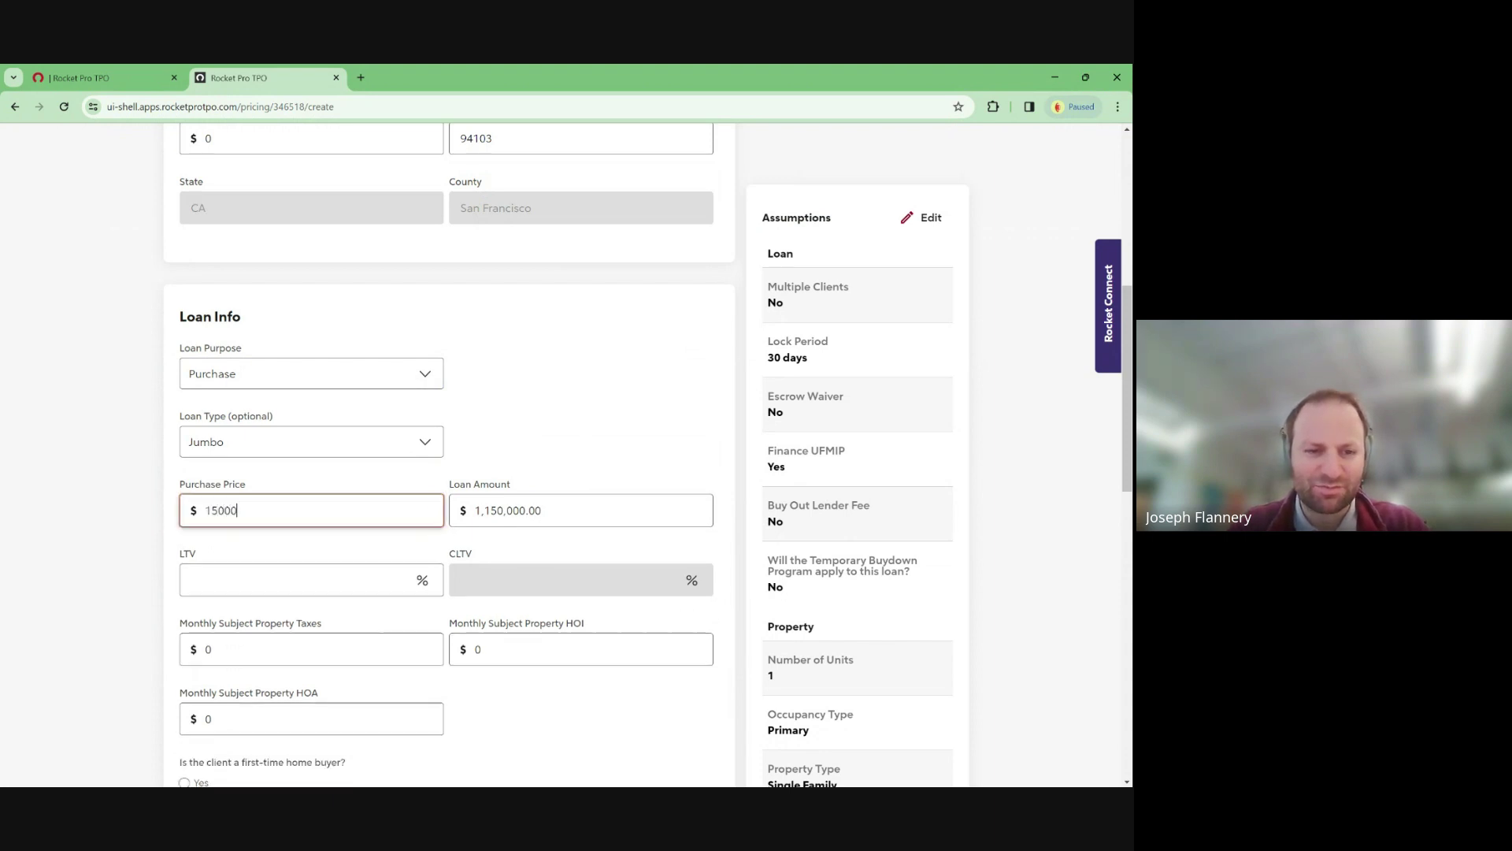
{"action": "key", "text": "BackSpace"}
{"action": "key", "text": "BackSpace"}
{"action": "key", "text": "BackSpace"}
{"action": "key", "text": "BackSpace"}
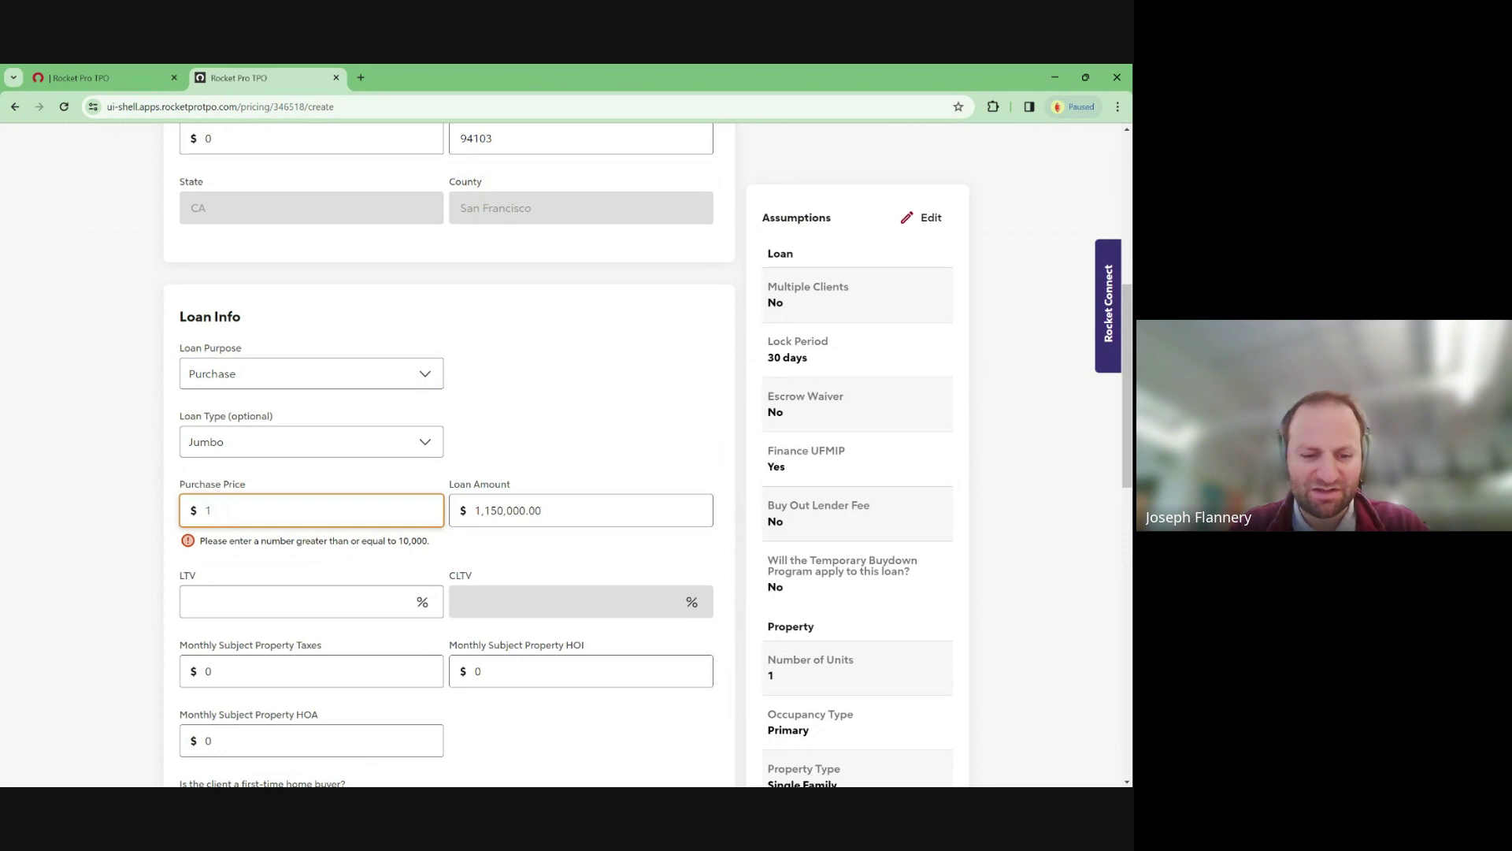
{"action": "type", "text": "400000"}
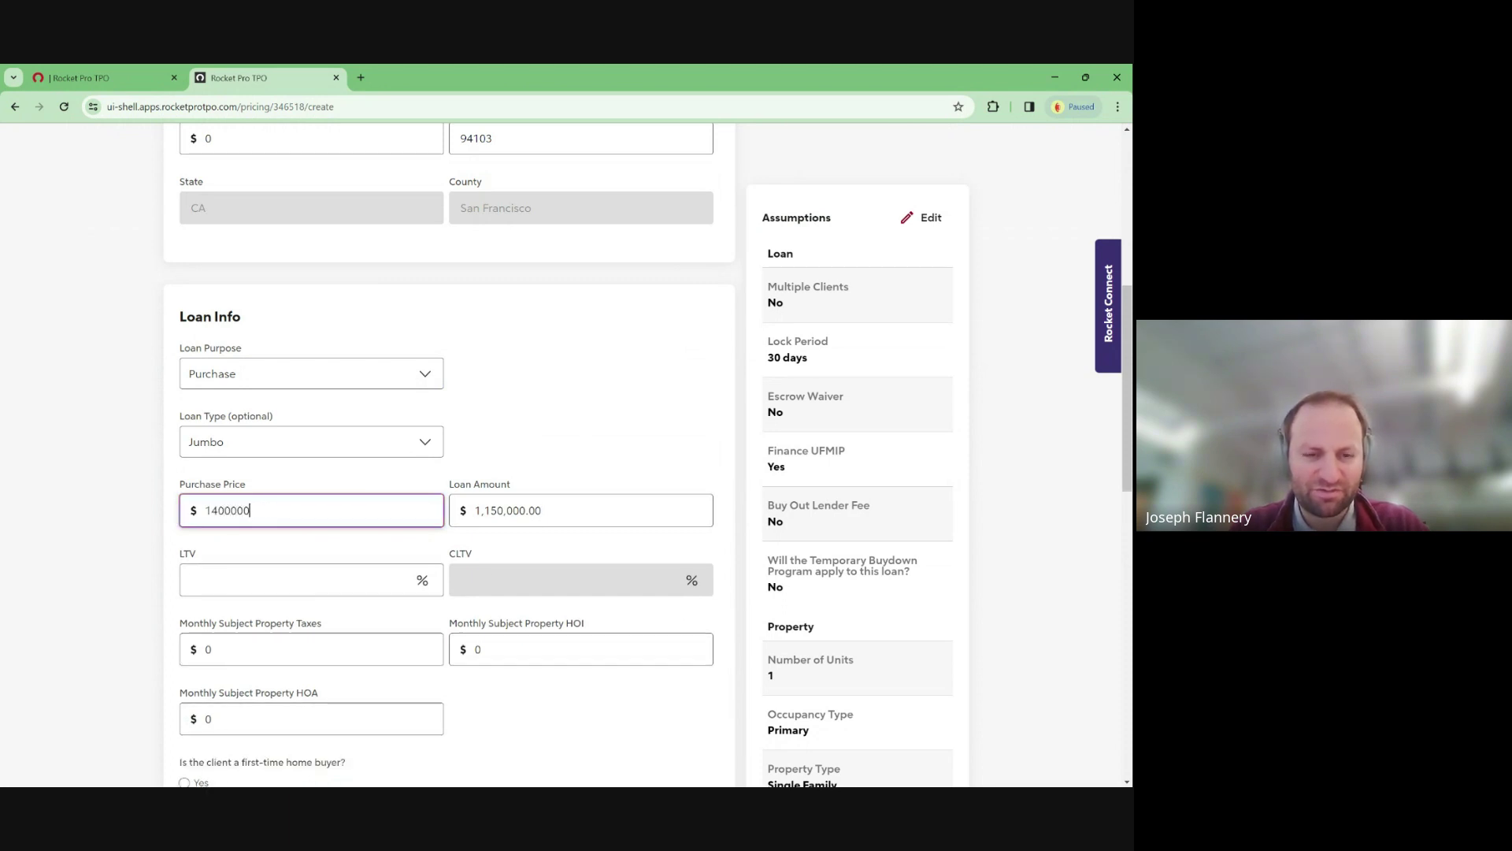
{"action": "key", "text": "Tab"}
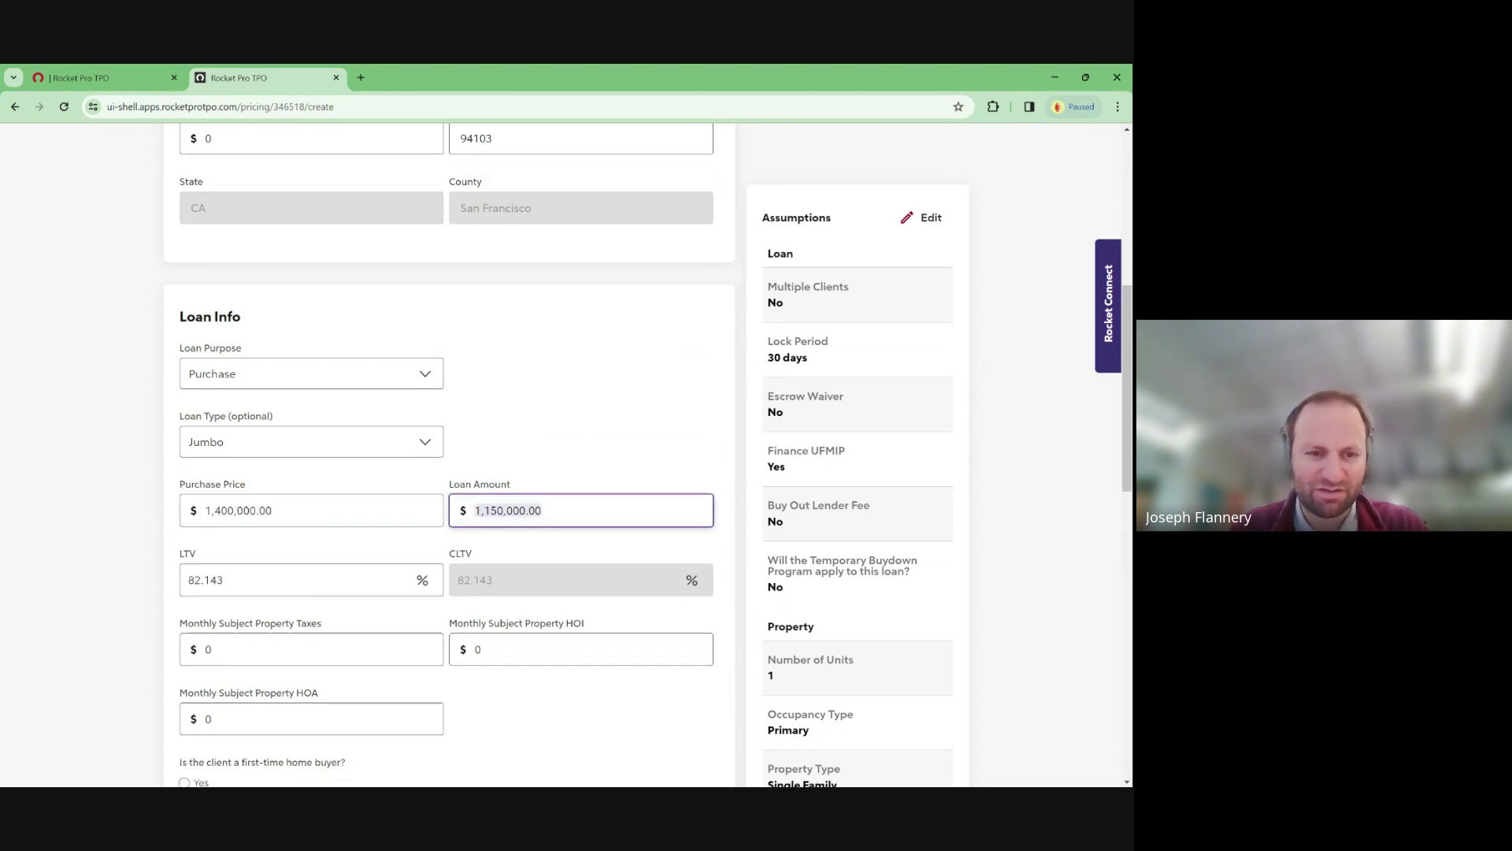
{"action": "key", "text": "shift+Tab"}
{"action": "left_click", "coordinate": [543, 450]}
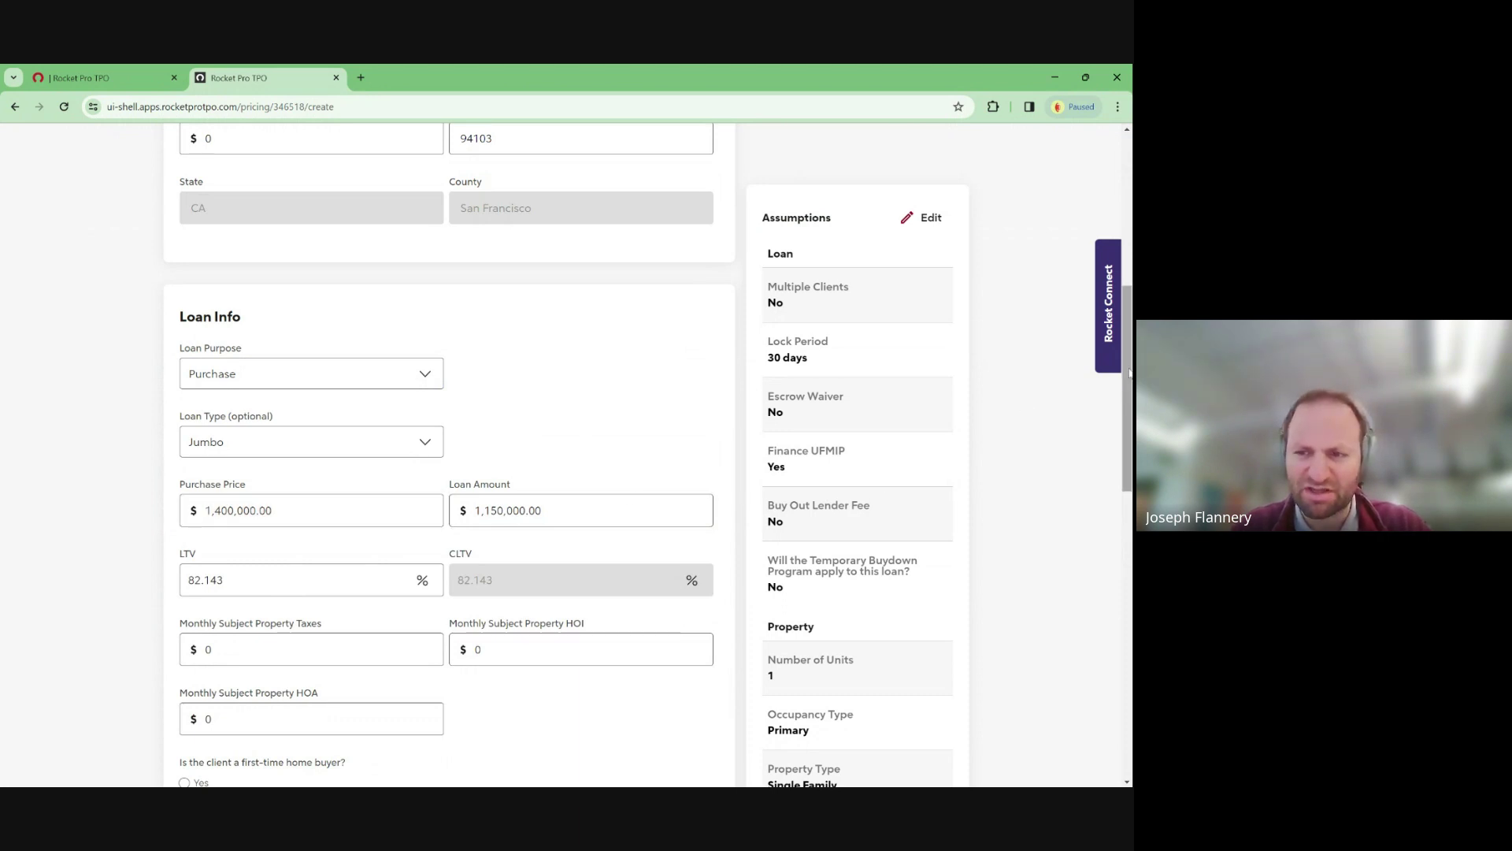
- Mark the client as a first-time home buyer and set both PMI preference and compensation type to Client Paid
{"action": "left_click_drag", "start_coordinate": [1127, 371], "coordinate": [1127, 464]}
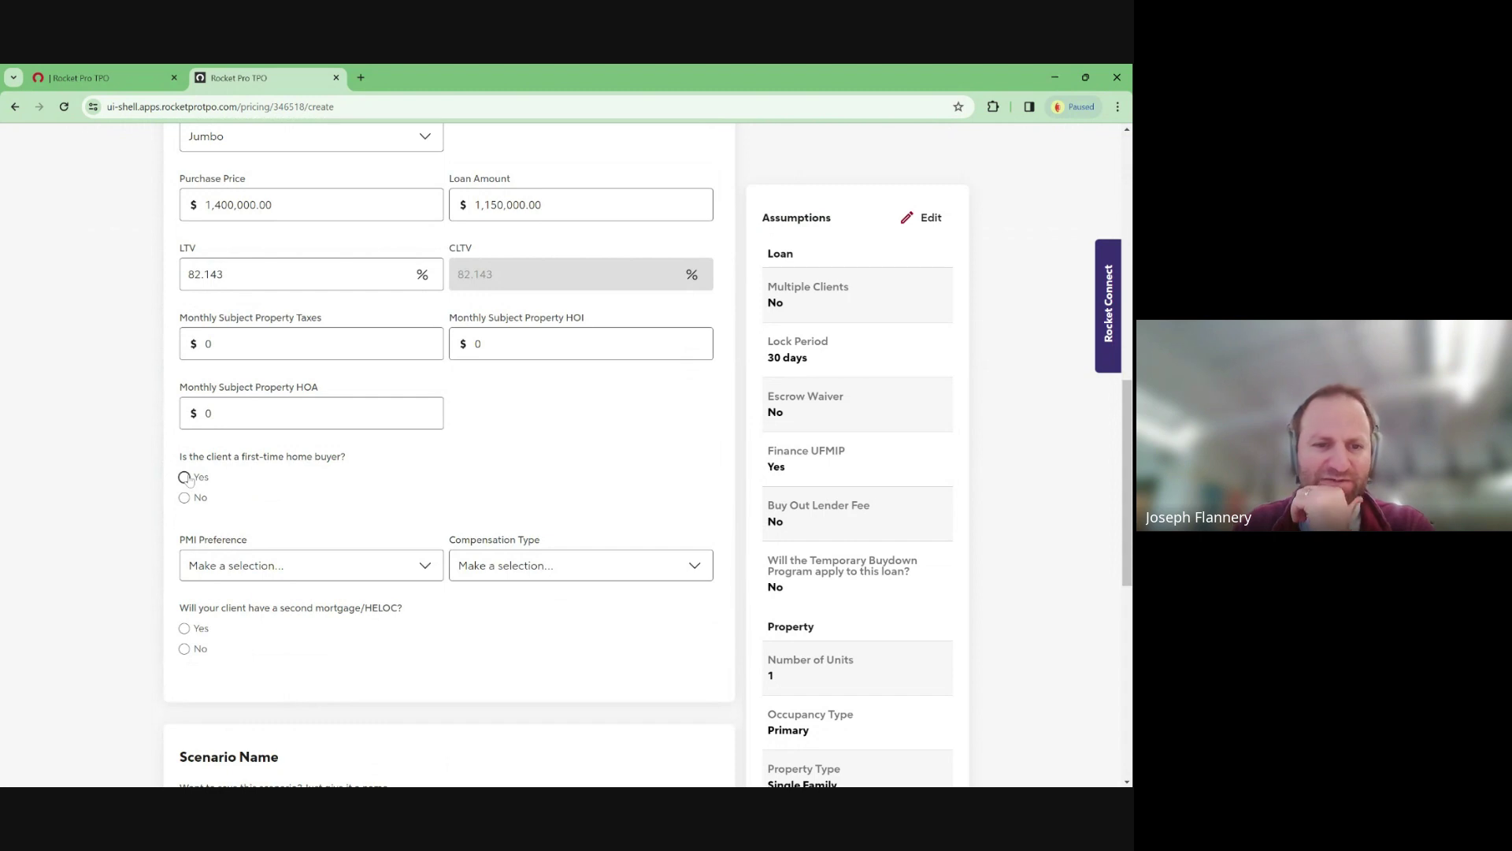
{"action": "left_click", "coordinate": [423, 573]}
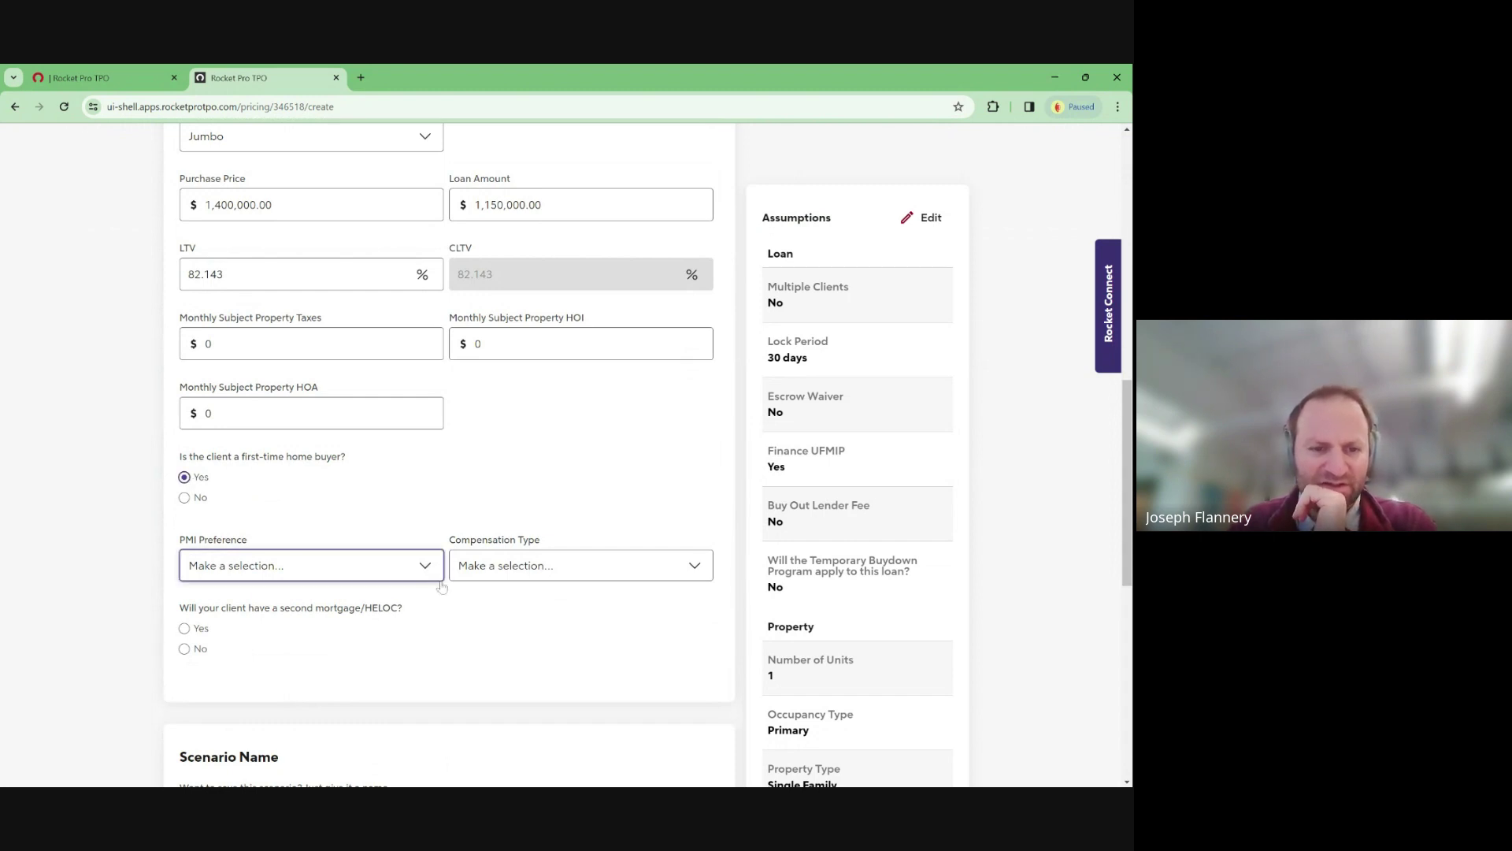
{"action": "left_click", "coordinate": [350, 622]}
{"action": "left_click", "coordinate": [539, 577]}
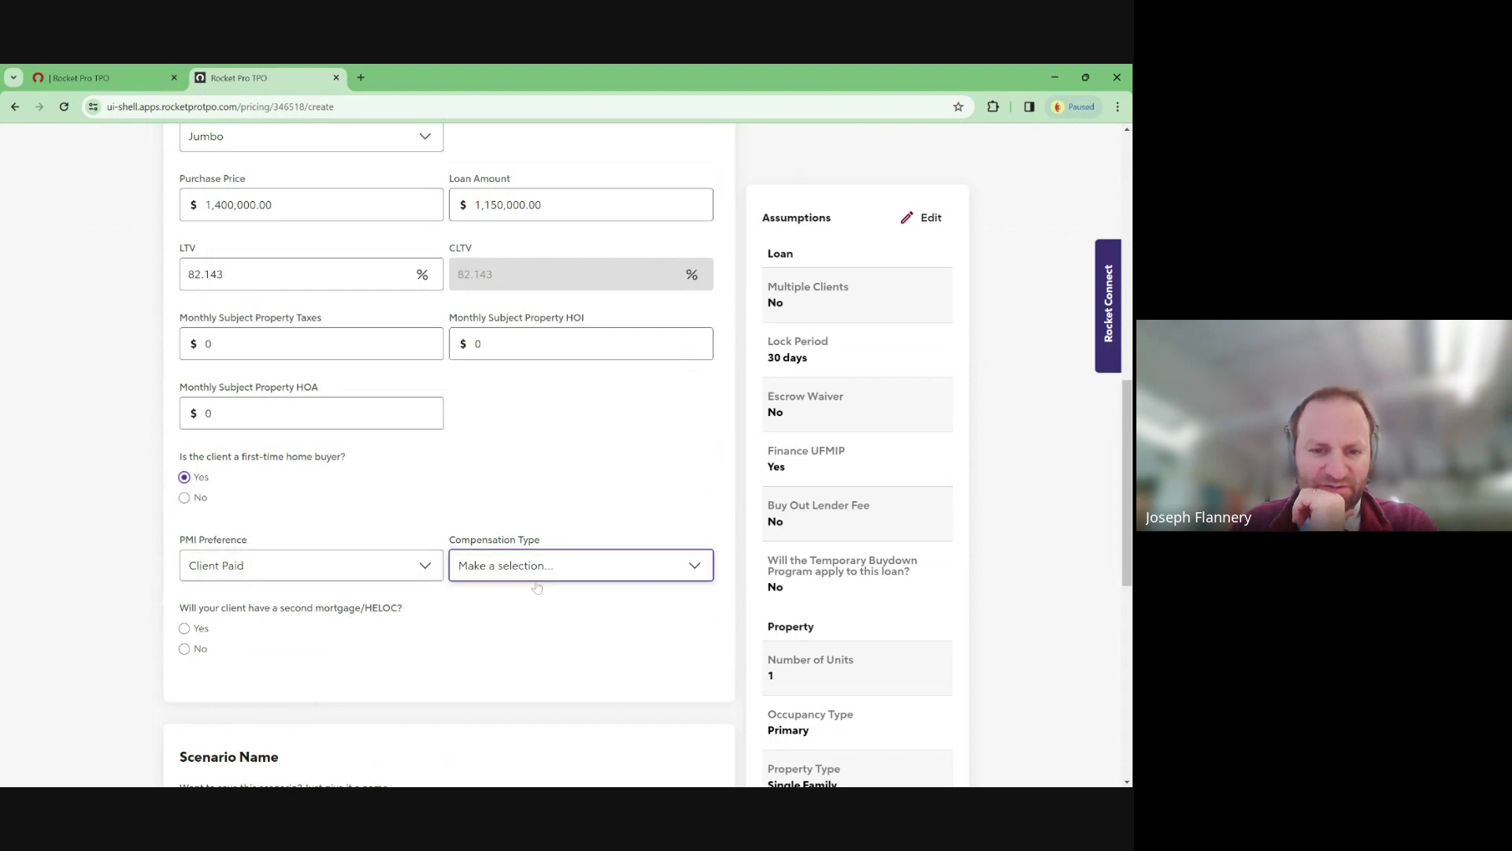
{"action": "left_click", "coordinate": [542, 627]}
- Set the origination flat fee to $0 and the origination percentage to 0%
{"action": "key", "text": "Tab"}
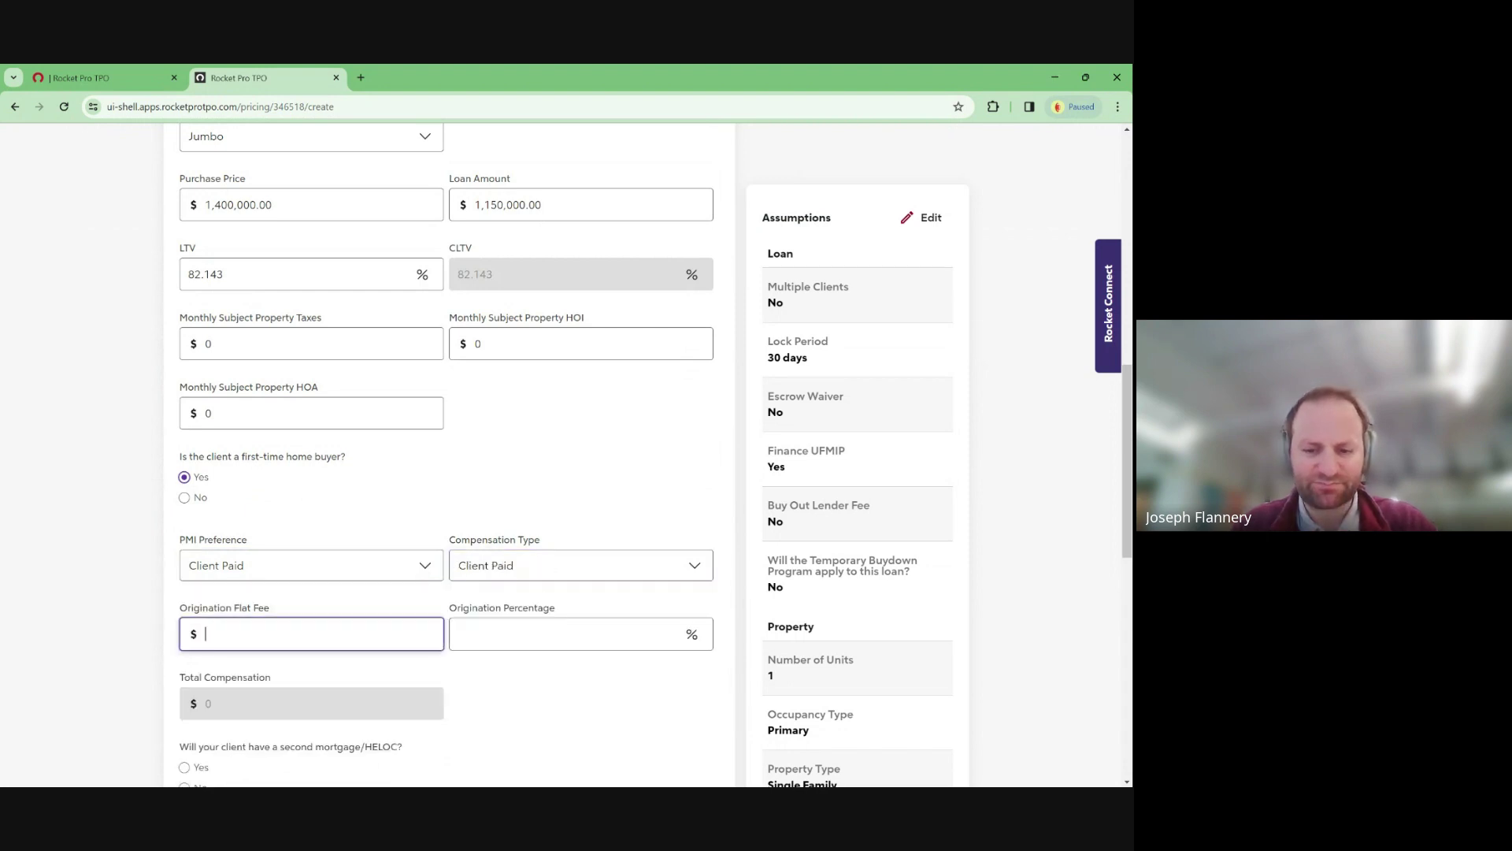
{"action": "type", "text": "0"}
{"action": "key", "text": "Tab"}
{"action": "type", "text": "0"}
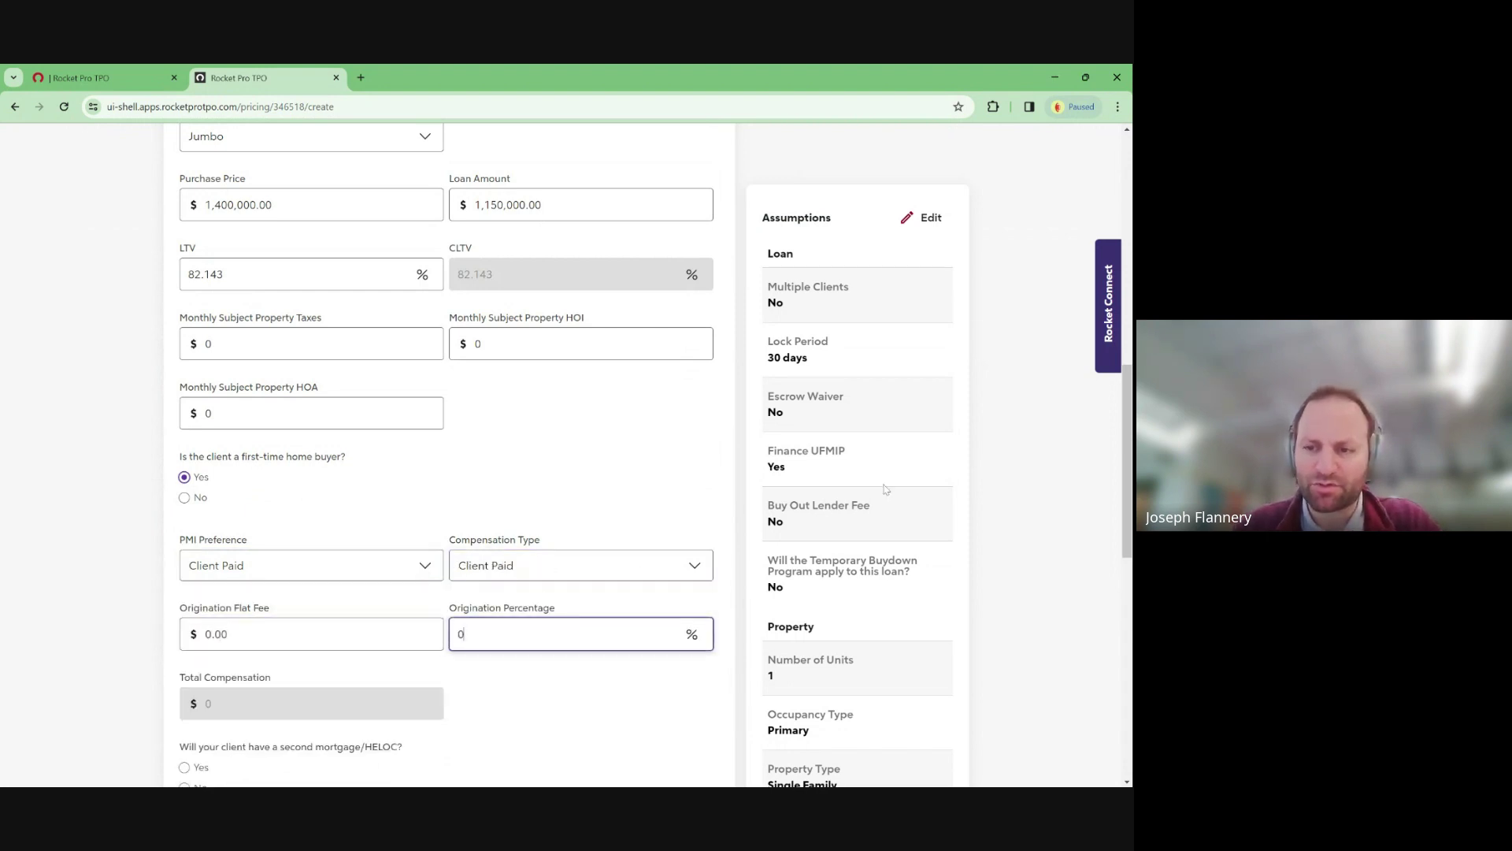
- Answer No to the second mortgage/HELOC question and submit the scenario to get eligible products
{"action": "left_click_drag", "start_coordinate": [1129, 435], "coordinate": [1130, 520]}
{"action": "scroll", "coordinate": [1129, 520], "scroll_direction": "down", "scroll_amount": 1}
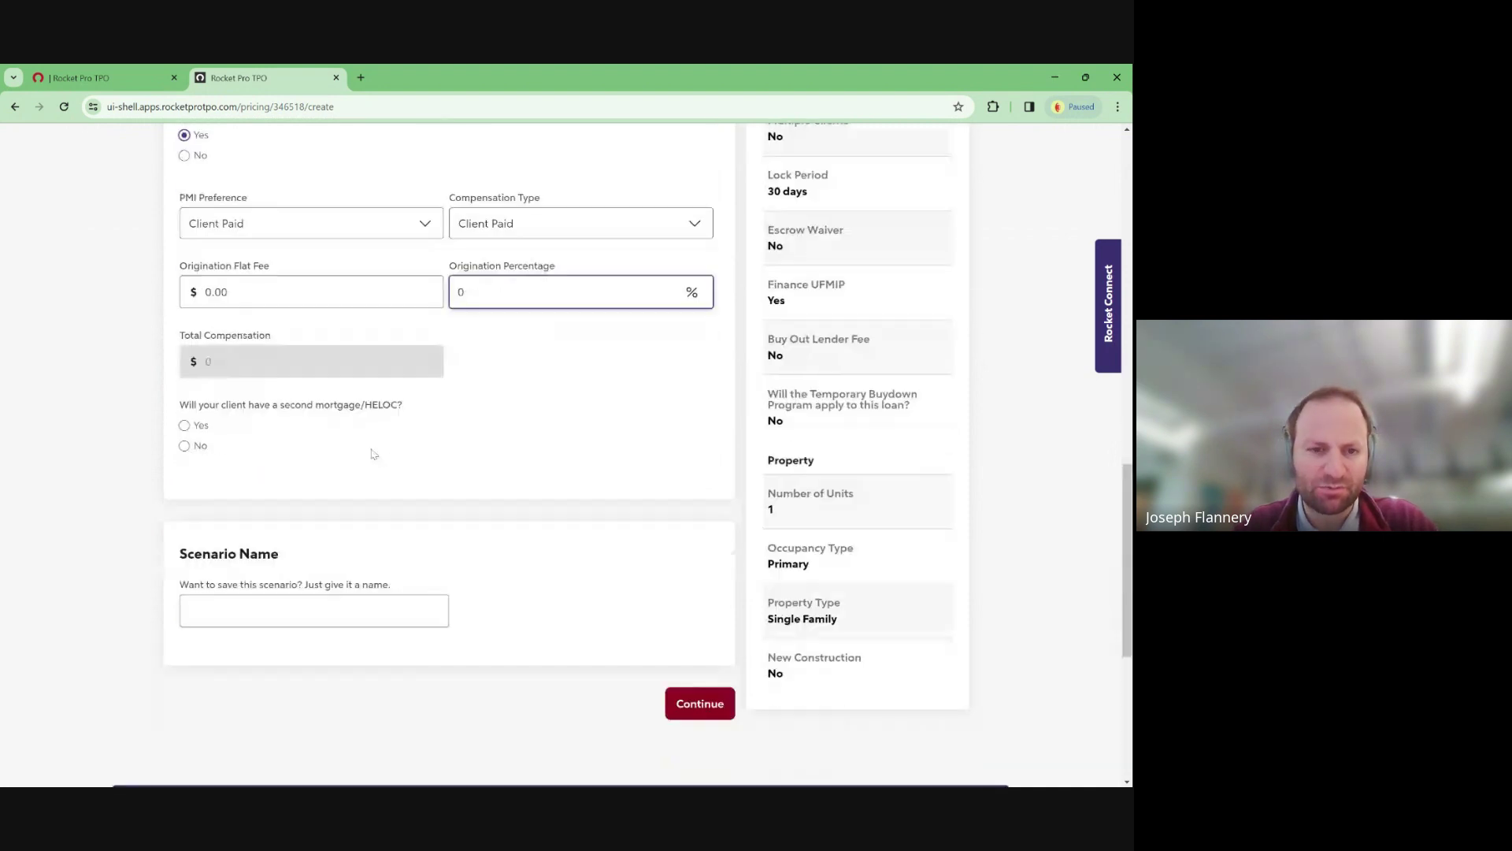
{"action": "left_click", "coordinate": [185, 446]}
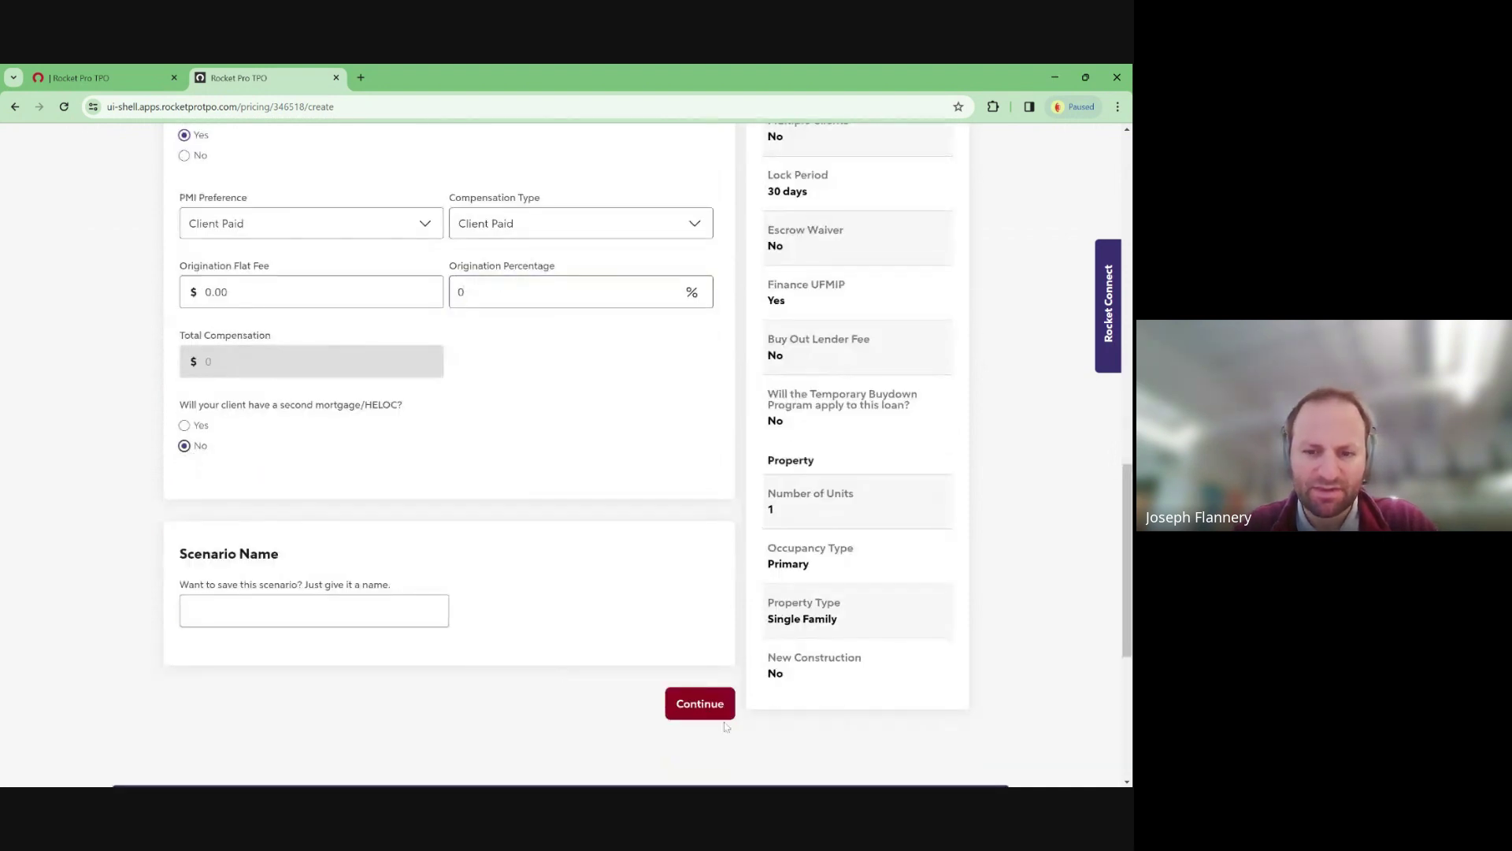
{"action": "left_click", "coordinate": [706, 710]}
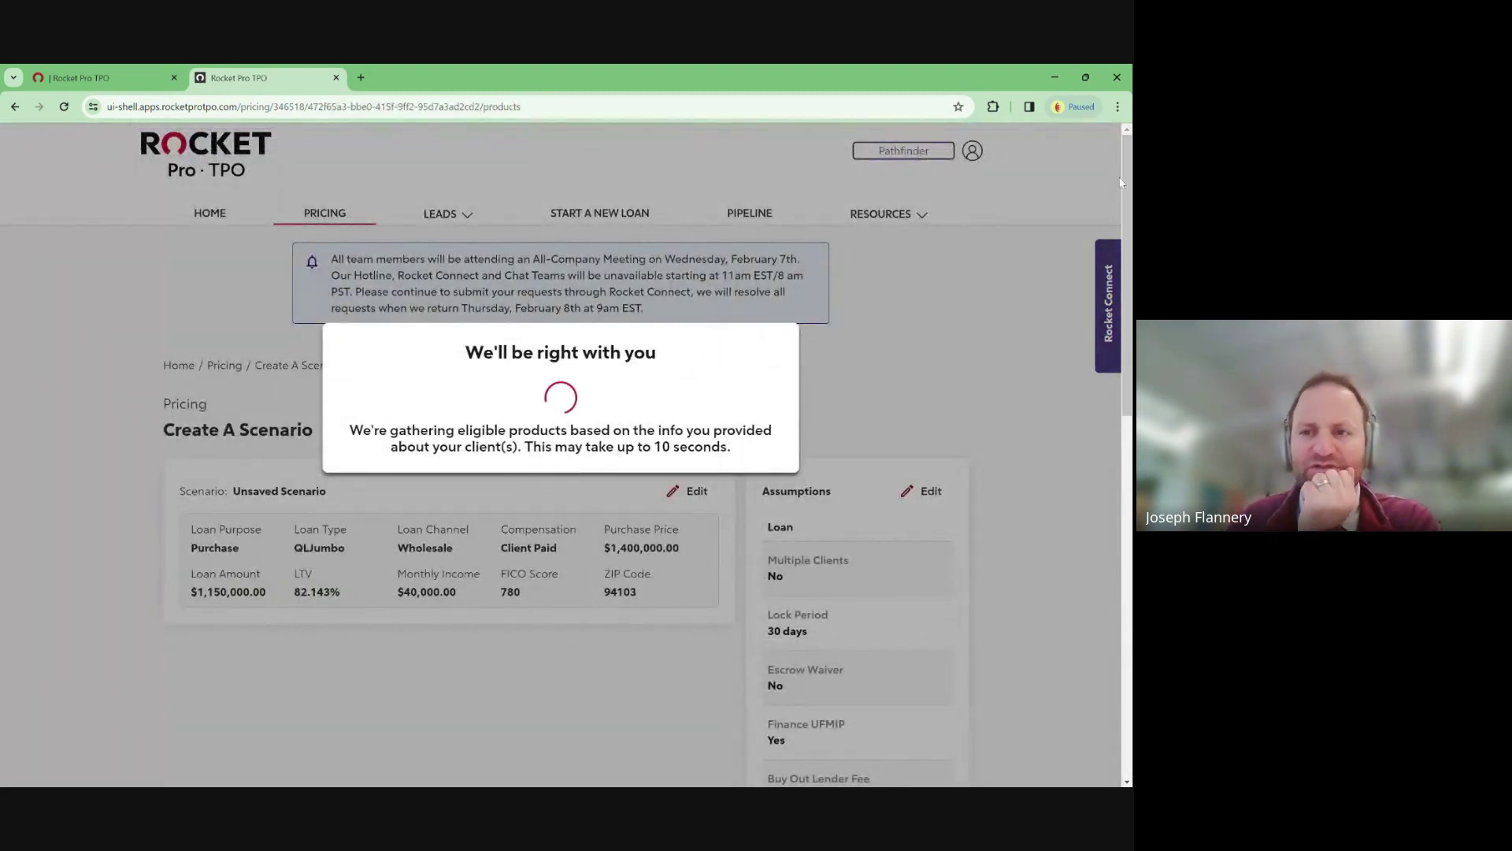
- Choose the Jumbo Smart 30 Year Fixed - NonAgency product and continue to its prices
{"action": "left_click_drag", "start_coordinate": [1126, 172], "coordinate": [1129, 247]}
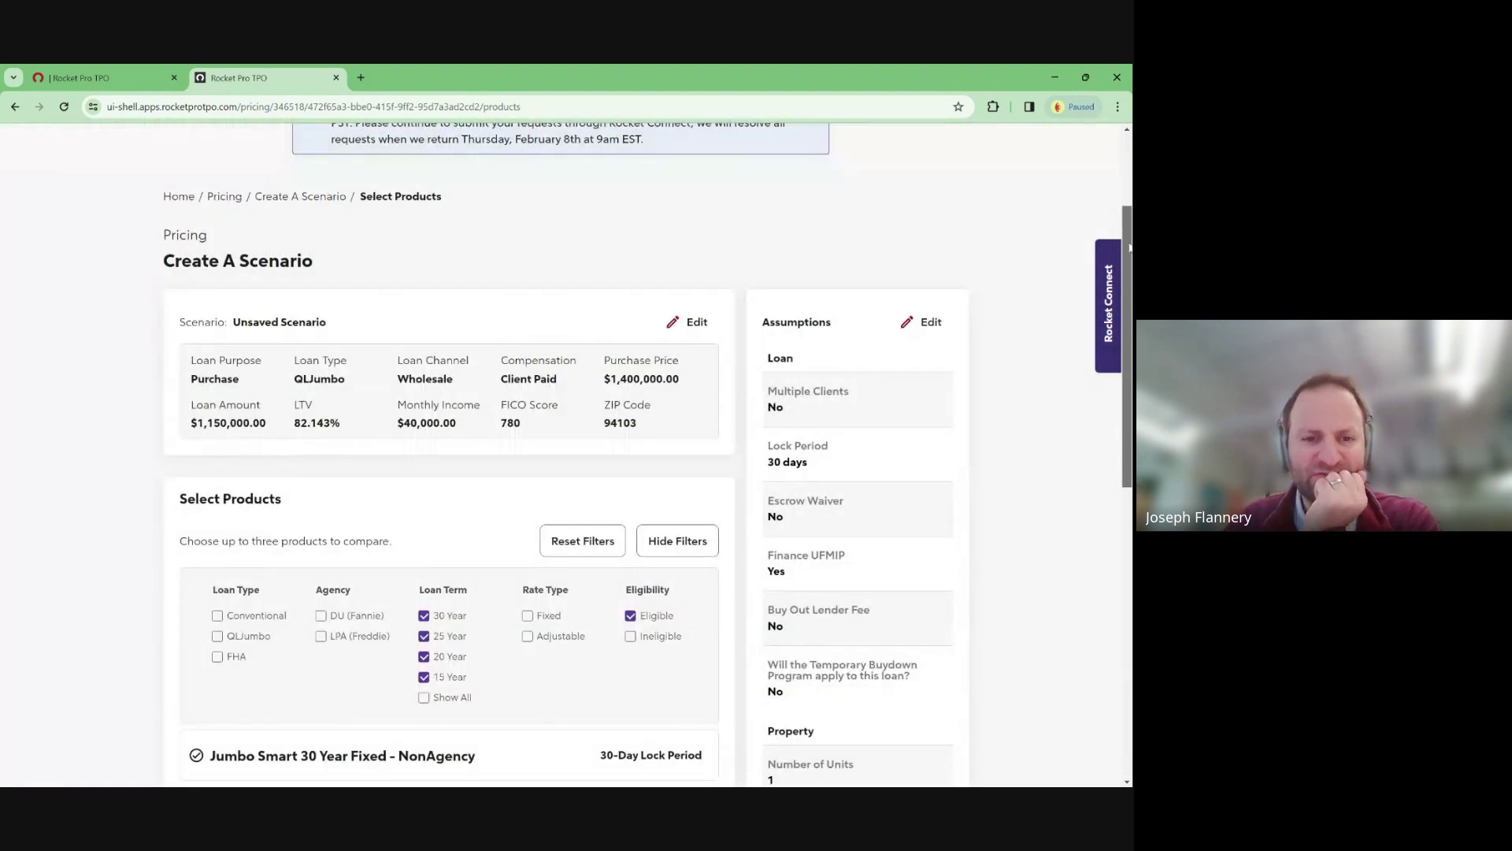
{"action": "left_click", "coordinate": [393, 756]}
{"action": "left_click", "coordinate": [701, 536]}
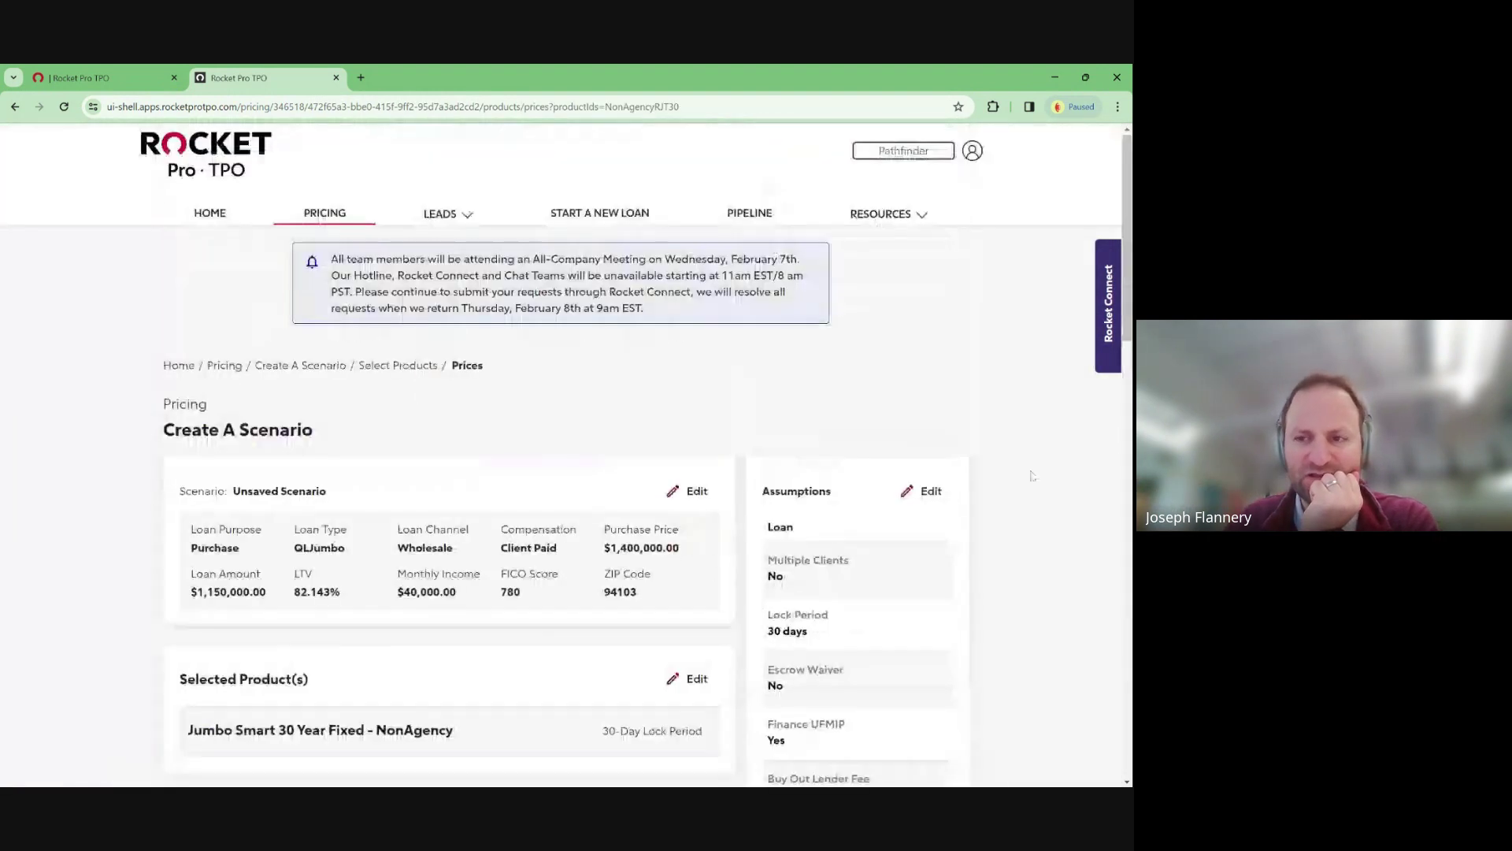
- Review the rate and premium table for the Jumbo Smart 30 Year Fixed, selecting the 7.990% and 7.375% rates in turn
{"action": "scroll", "coordinate": [1032, 475], "scroll_direction": "down", "scroll_amount": 5}
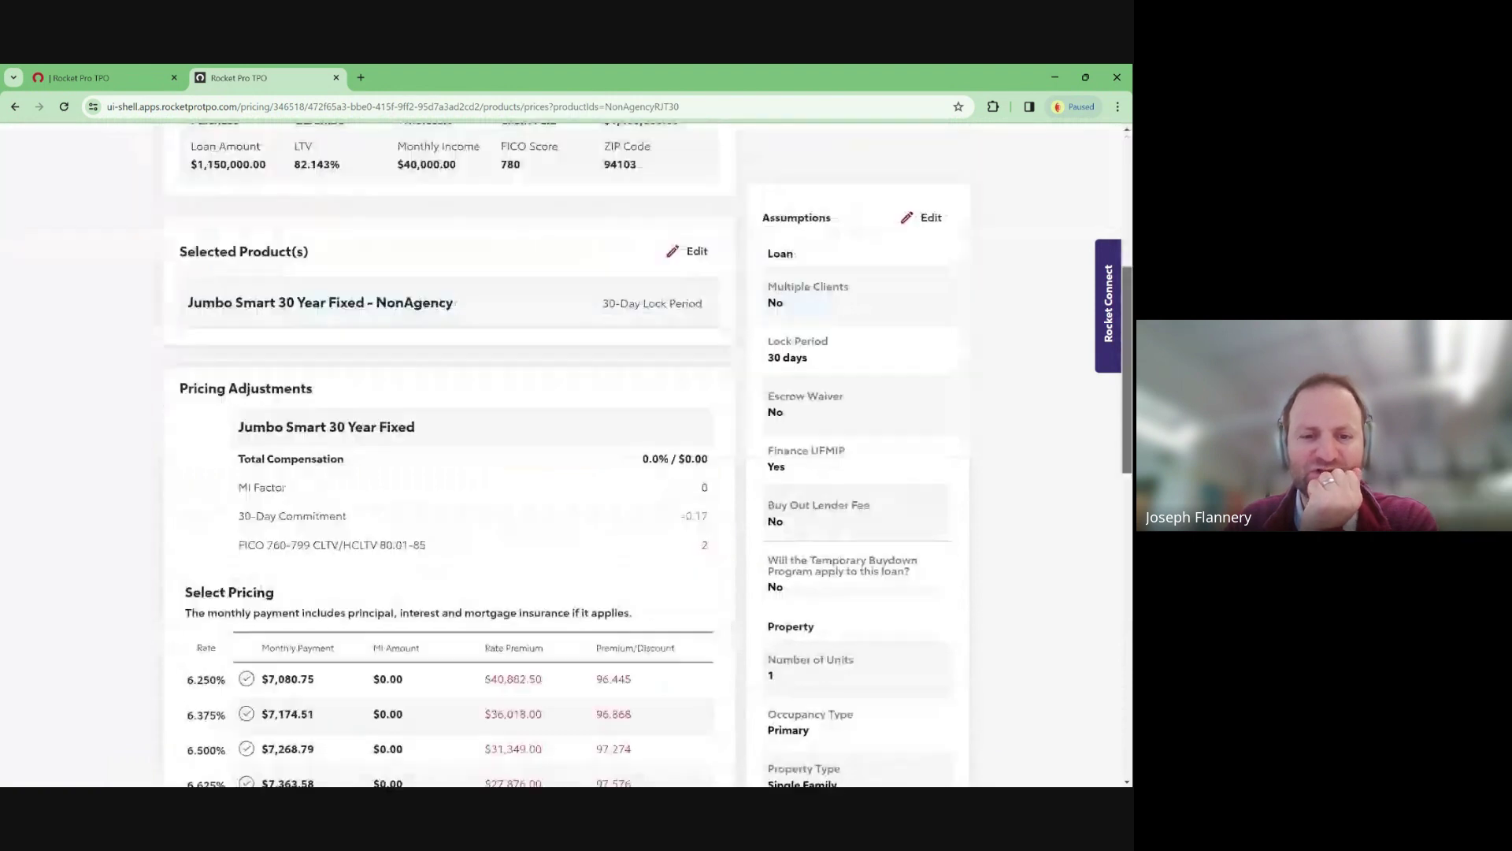
{"action": "scroll", "coordinate": [567, 453], "scroll_direction": "down", "scroll_amount": 6}
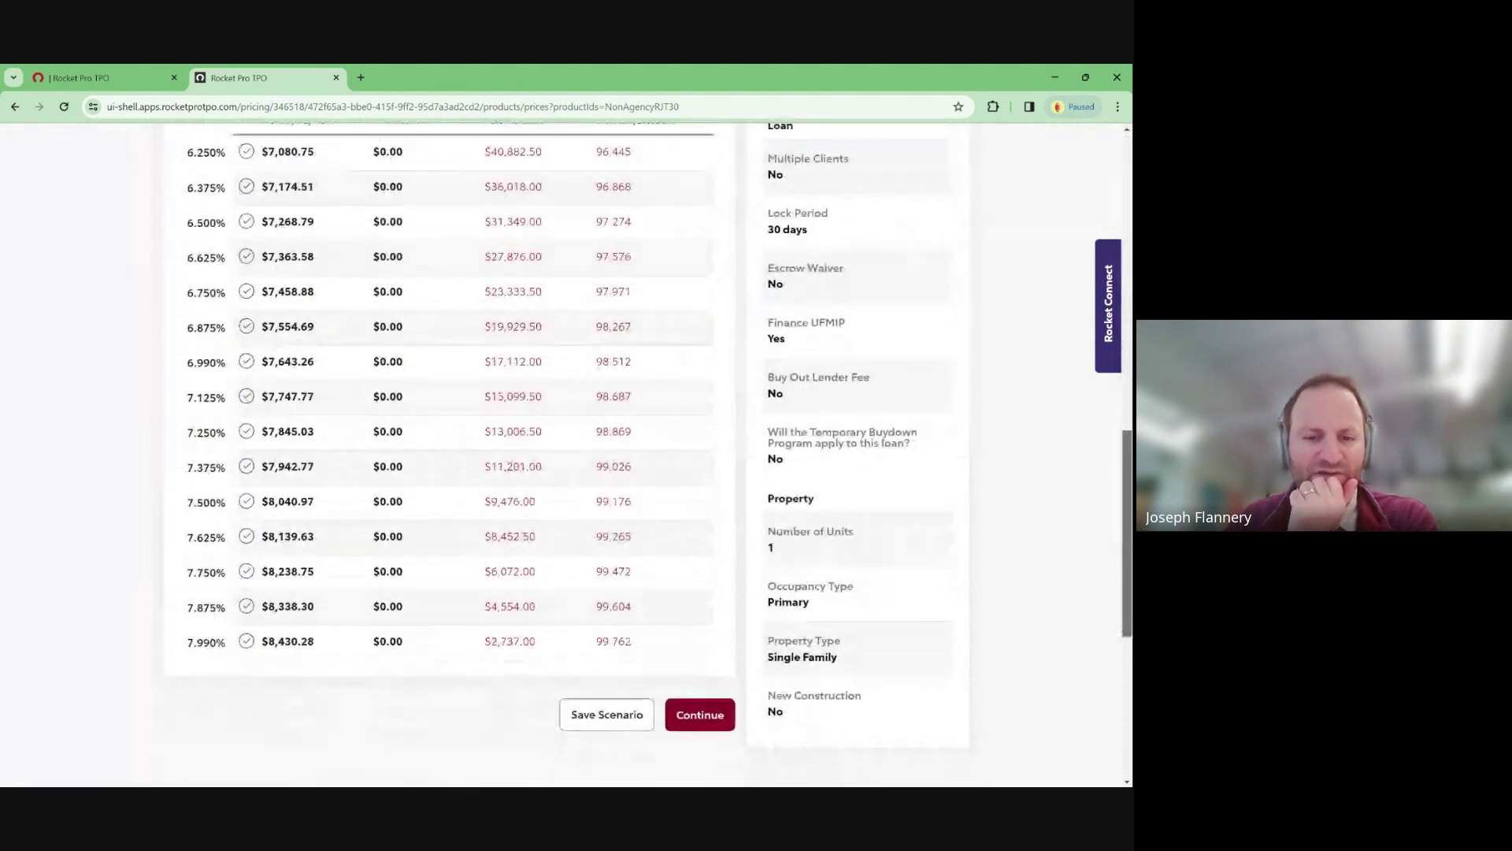
{"action": "scroll", "coordinate": [1118, 467], "scroll_direction": "up", "scroll_amount": 1}
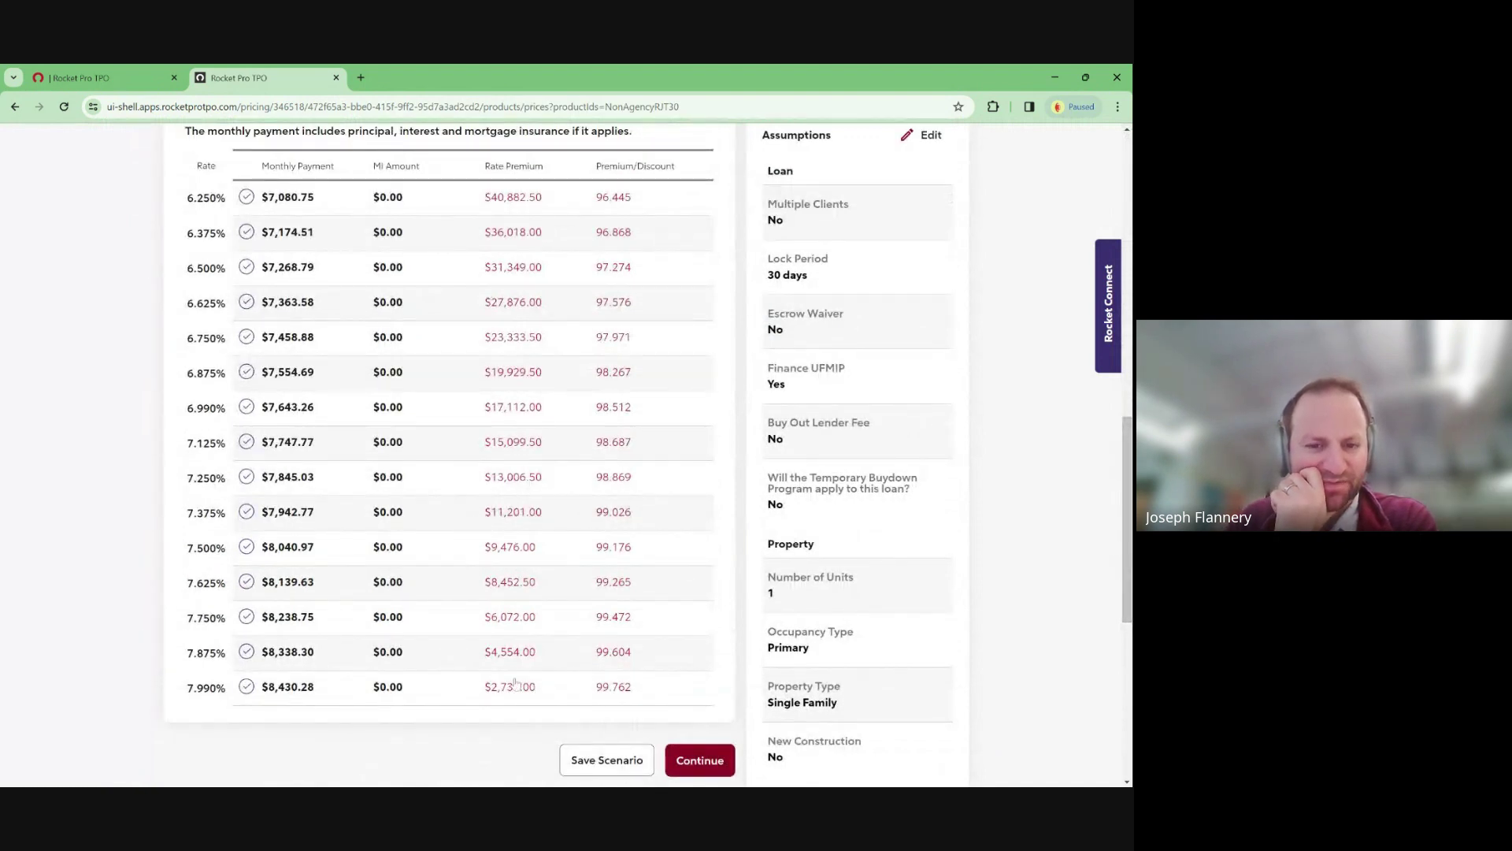
{"action": "left_click", "coordinate": [470, 693]}
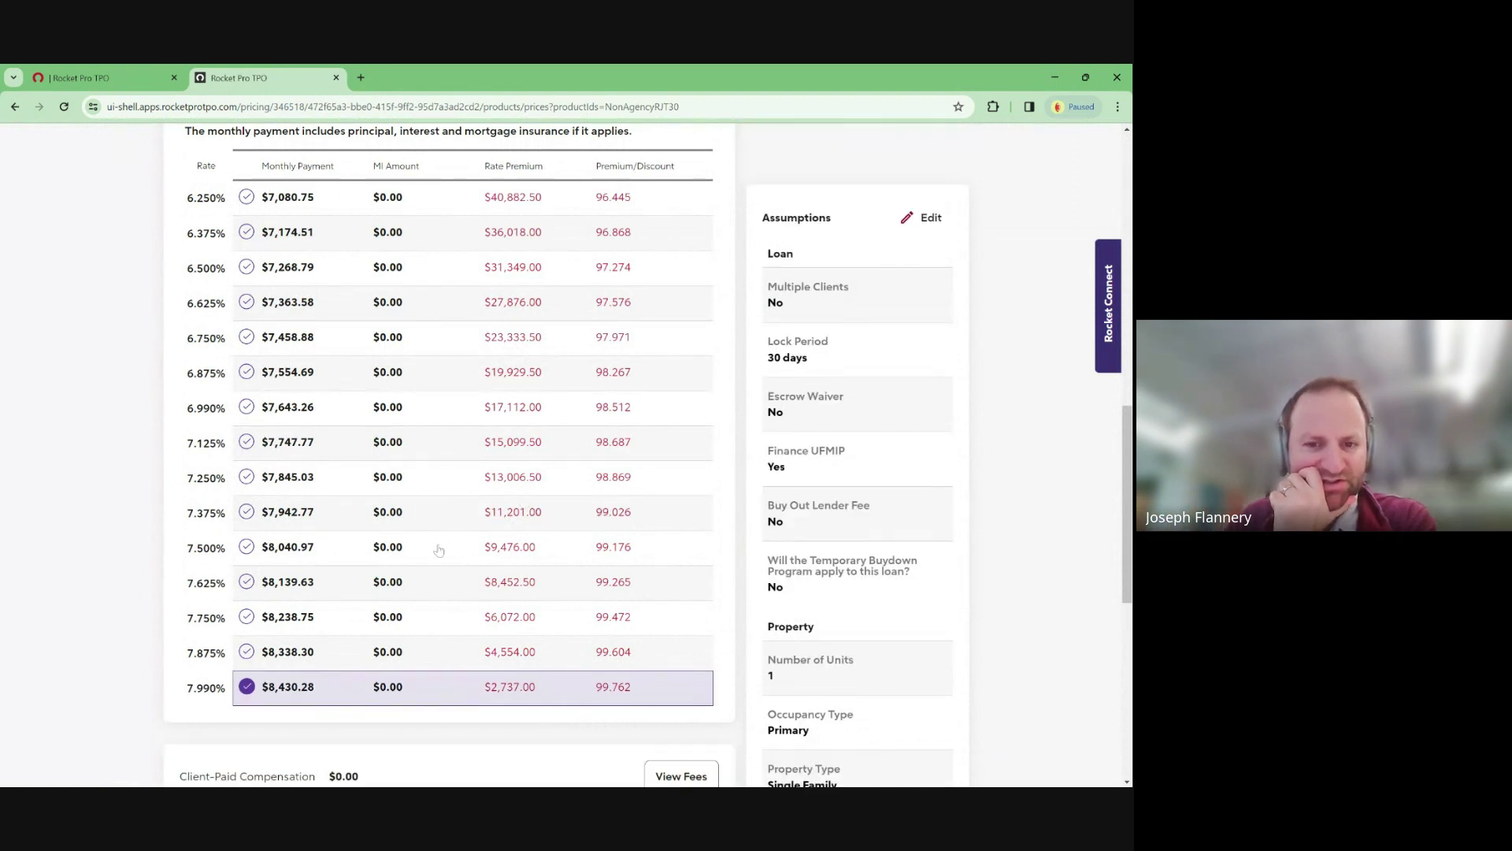
{"action": "left_click", "coordinate": [413, 519]}
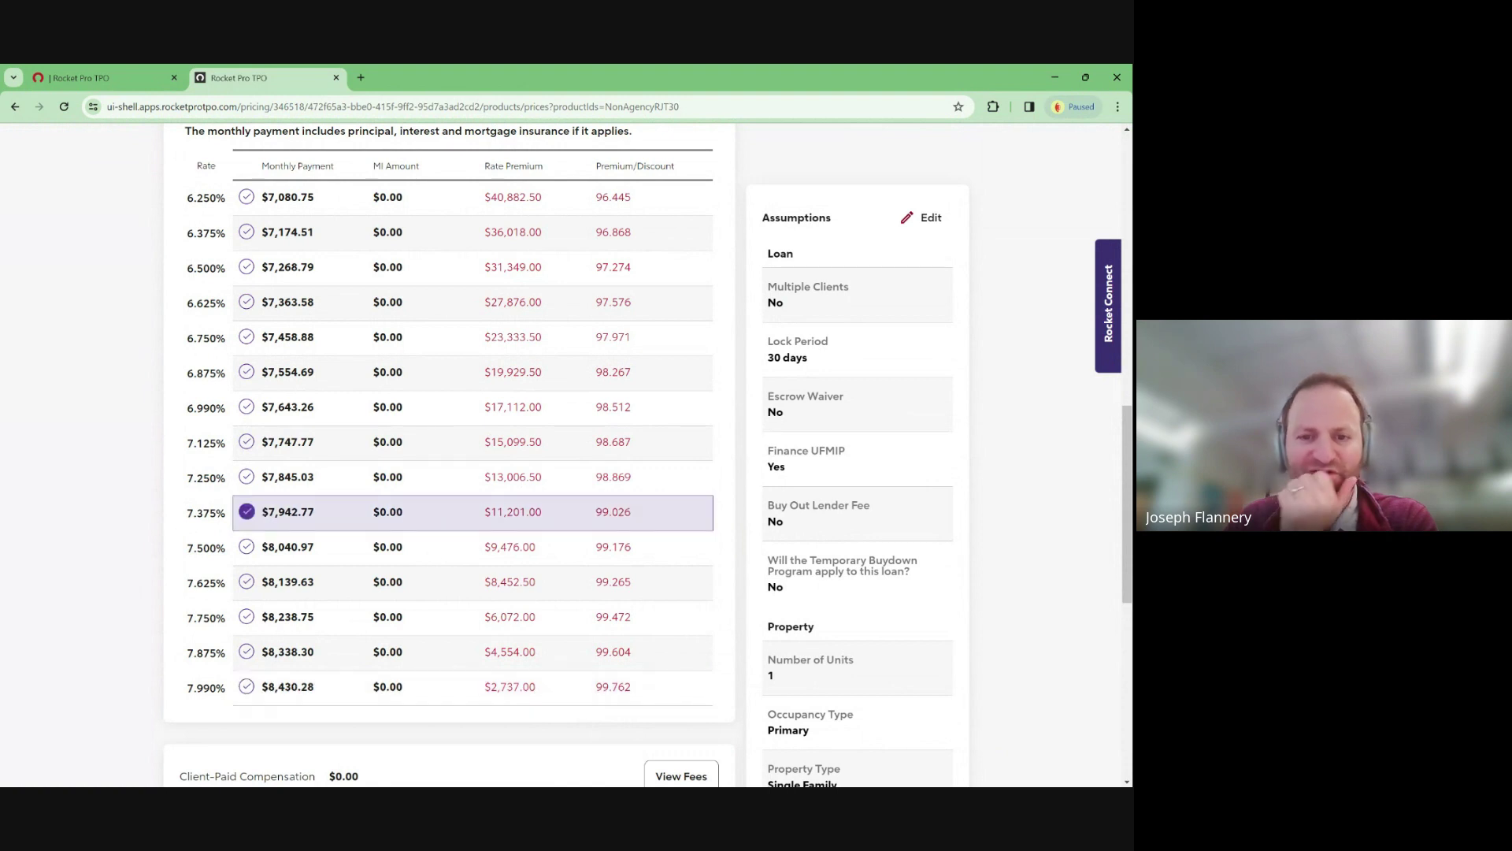
- Reopen the scenario for editing and change the purchase price to $1,500,000 and the LTV to 80%
{"action": "left_click_drag", "start_coordinate": [1126, 480], "coordinate": [1098, 189]}
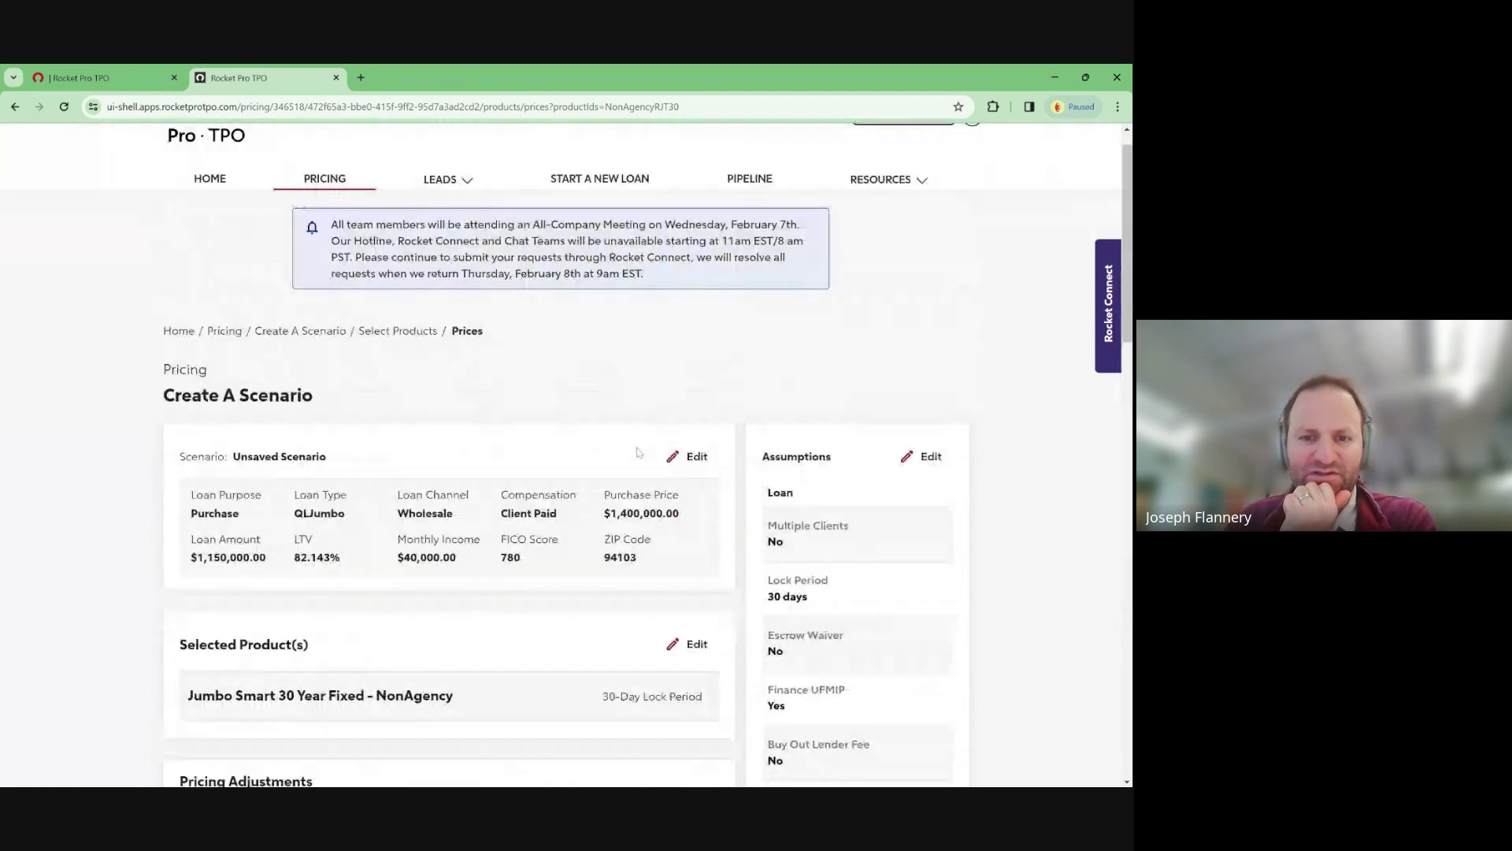
{"action": "left_click", "coordinate": [691, 463]}
{"action": "scroll", "coordinate": [691, 464], "scroll_direction": "down", "scroll_amount": 3}
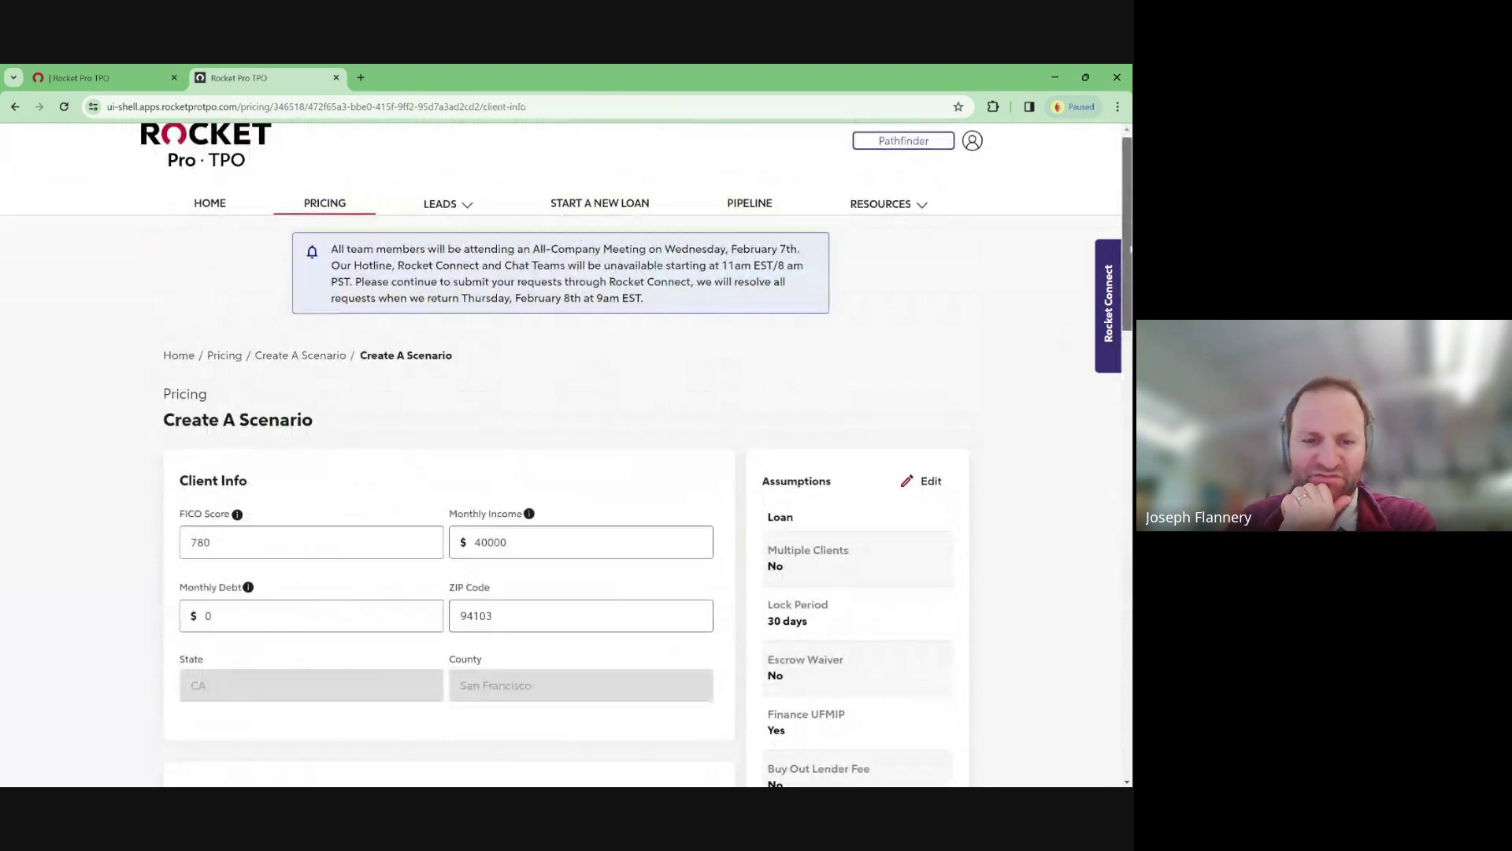
{"action": "scroll", "coordinate": [690, 463], "scroll_direction": "down", "scroll_amount": 3}
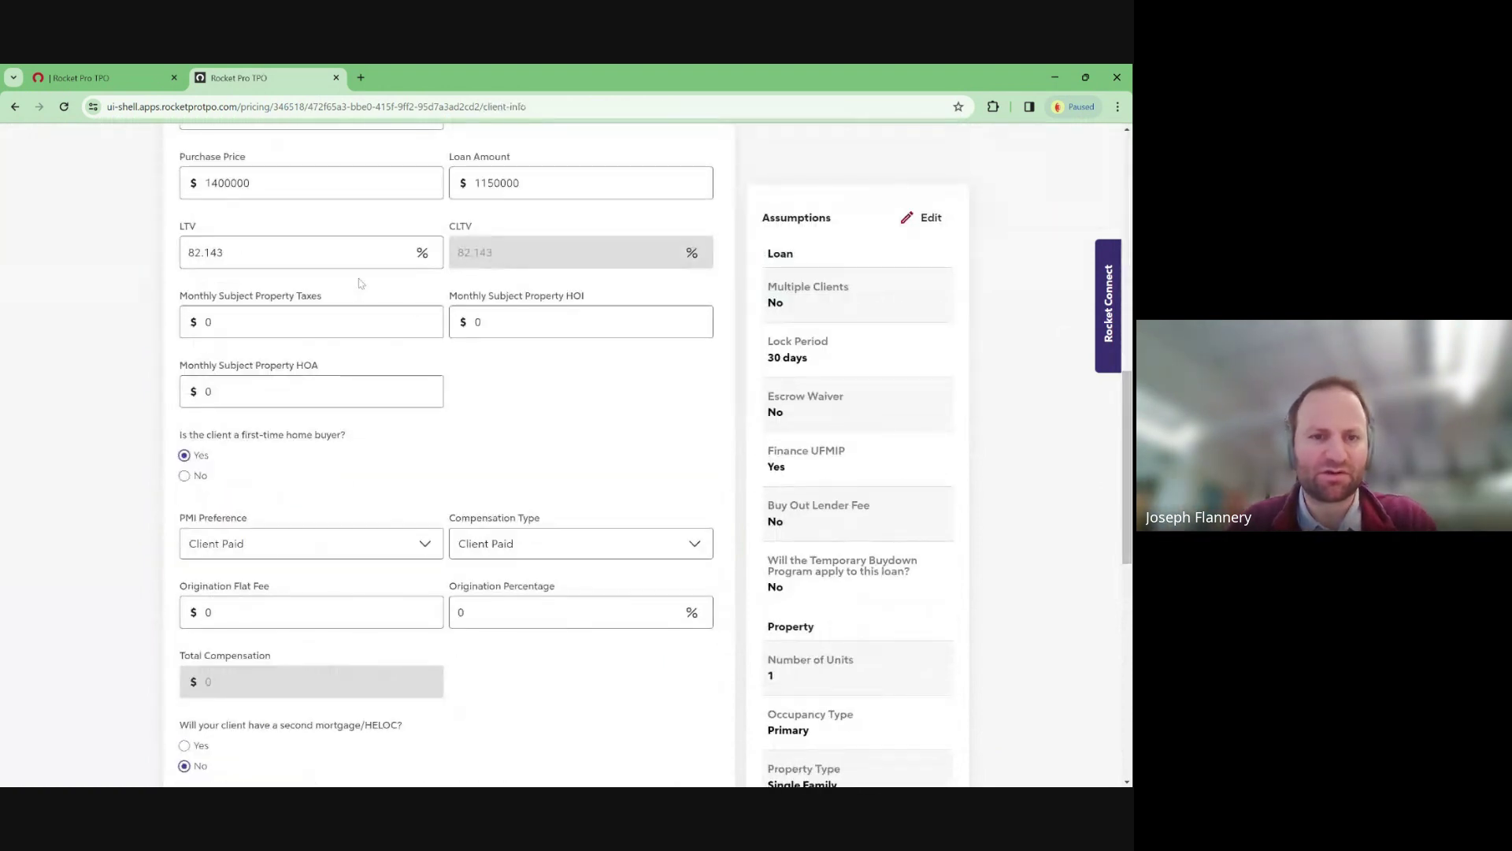
{"action": "double_click", "coordinate": [205, 252]}
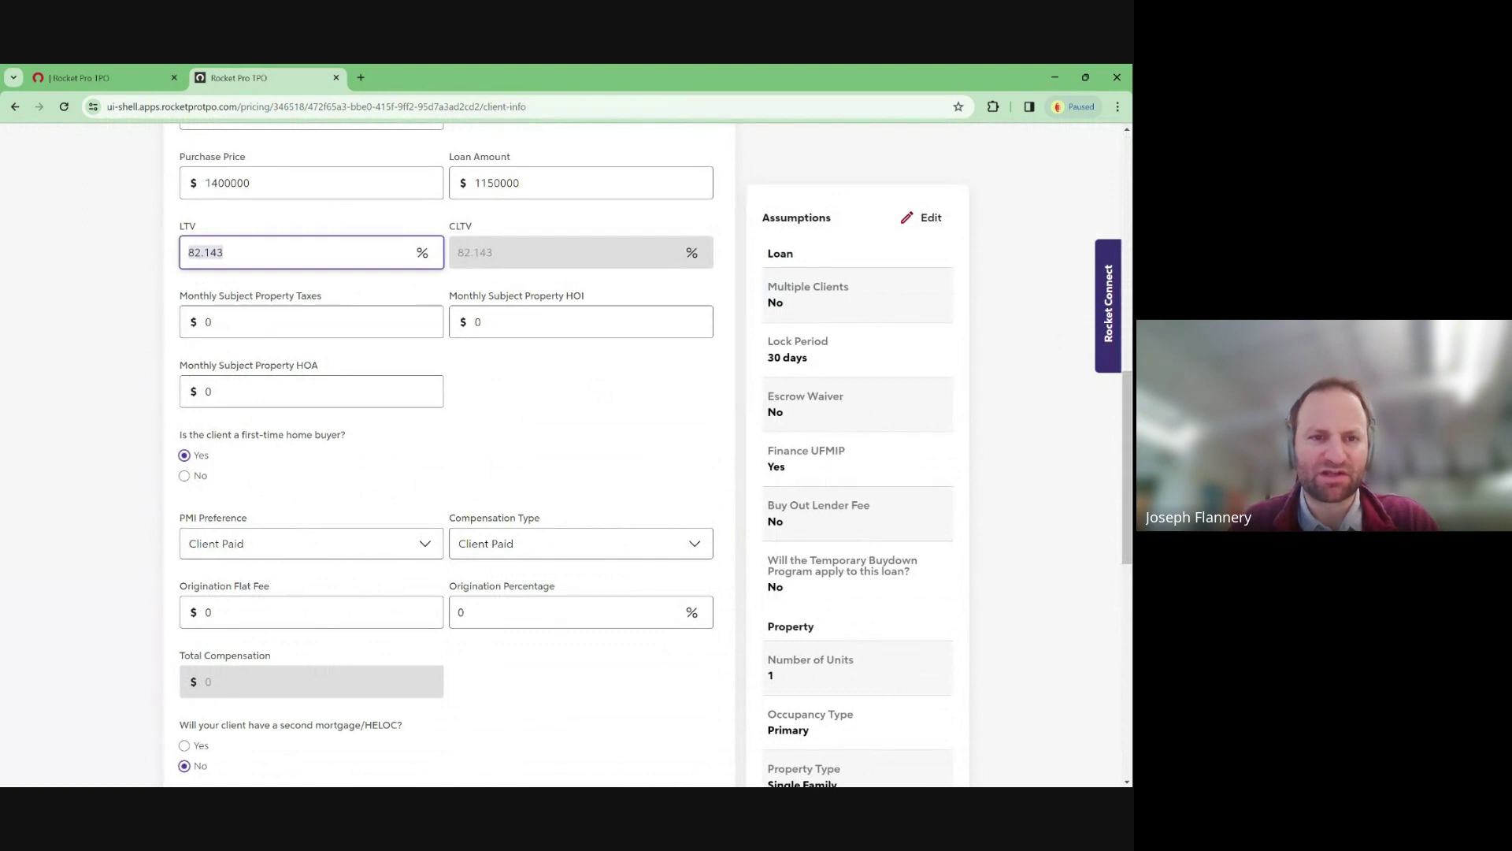
{"action": "double_click", "coordinate": [227, 183]}
{"action": "type", "text": "1500000"}
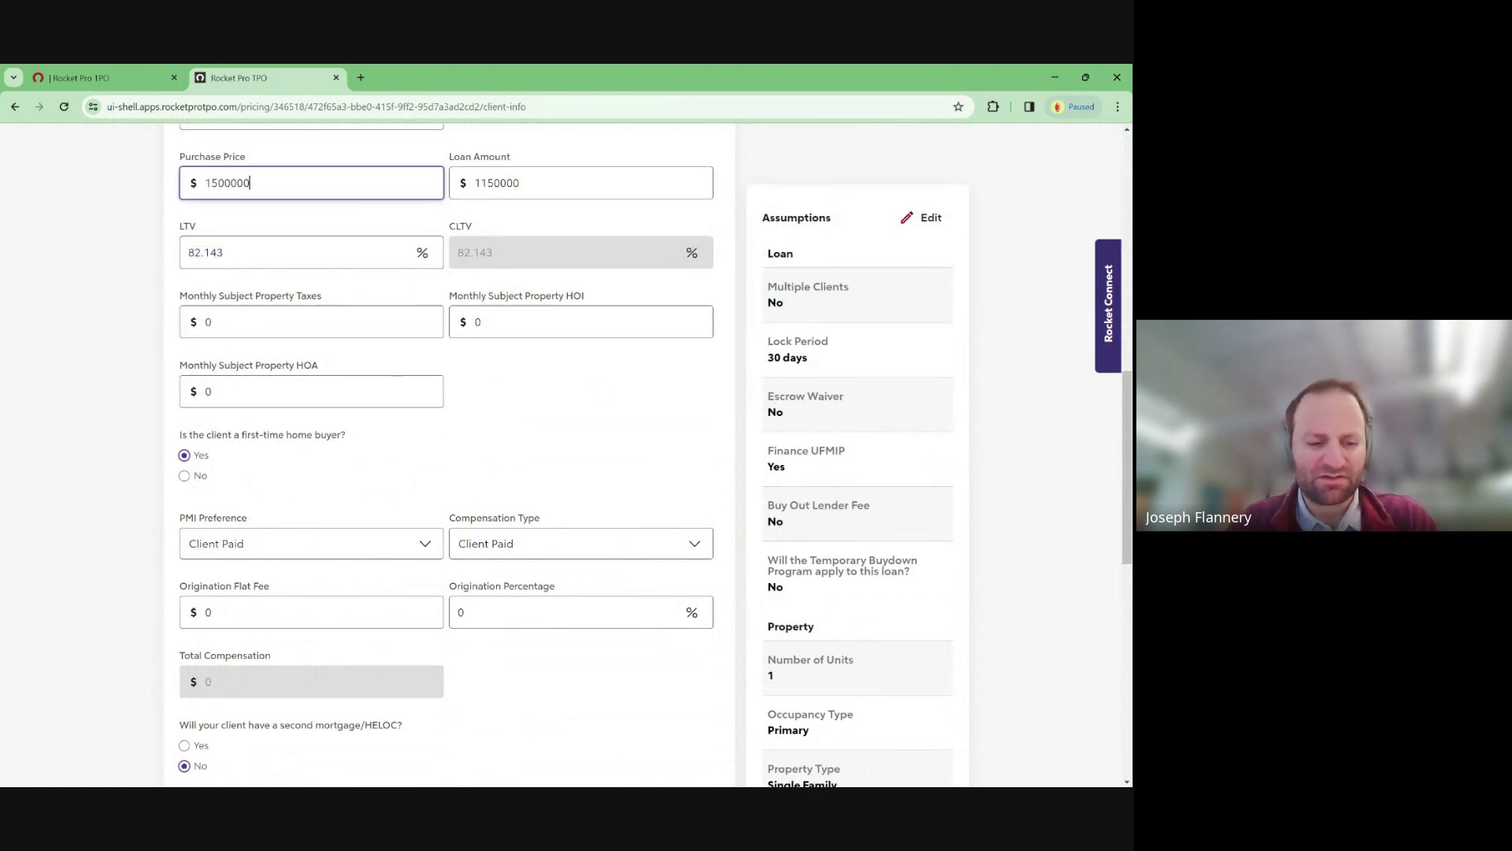
{"action": "key", "text": "Tab"}
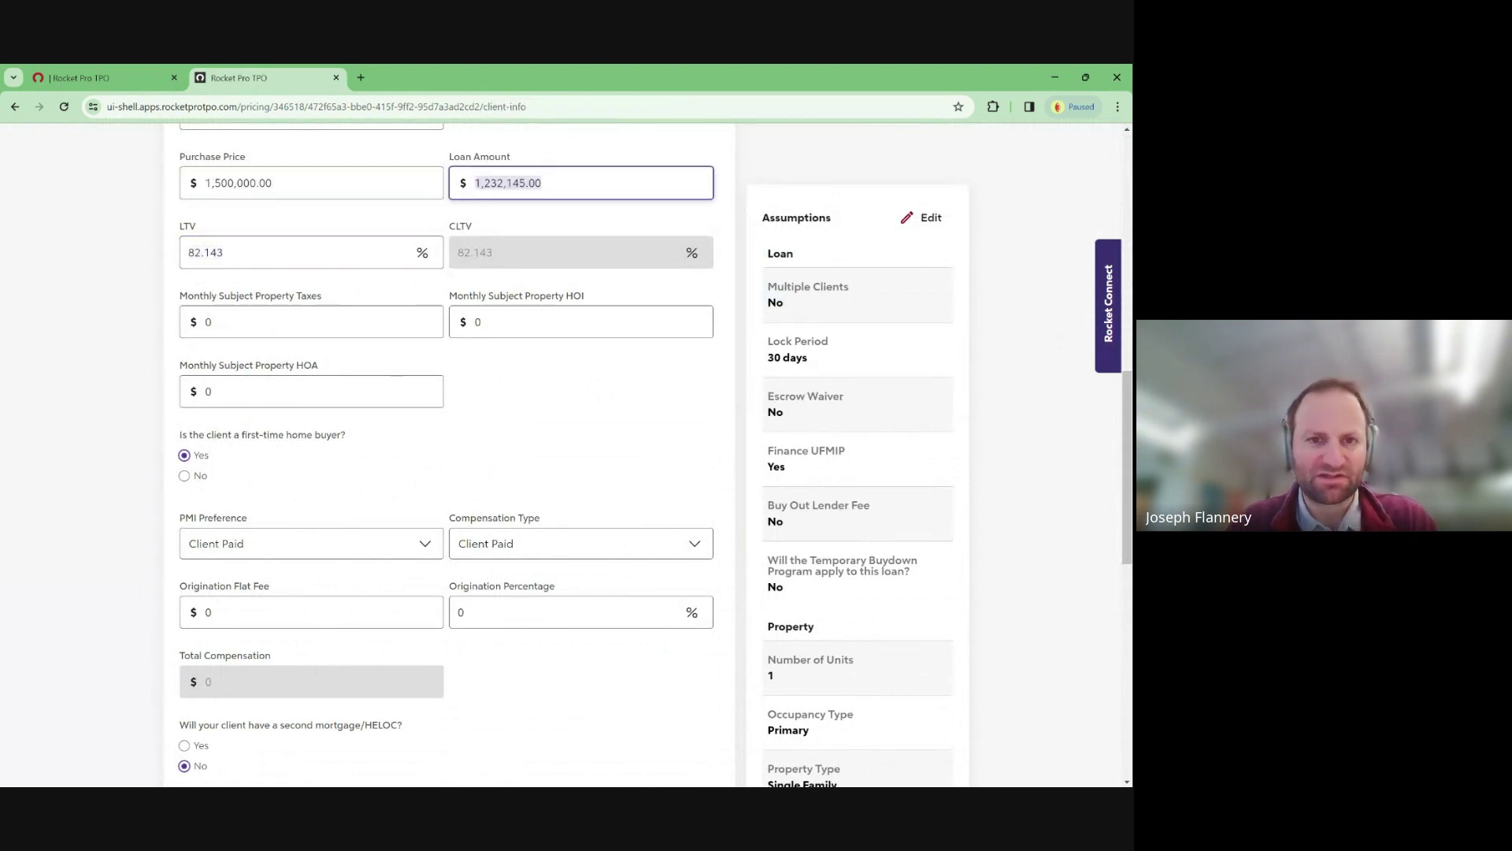
{"action": "key", "text": "Tab"}
{"action": "type", "text": "80"}
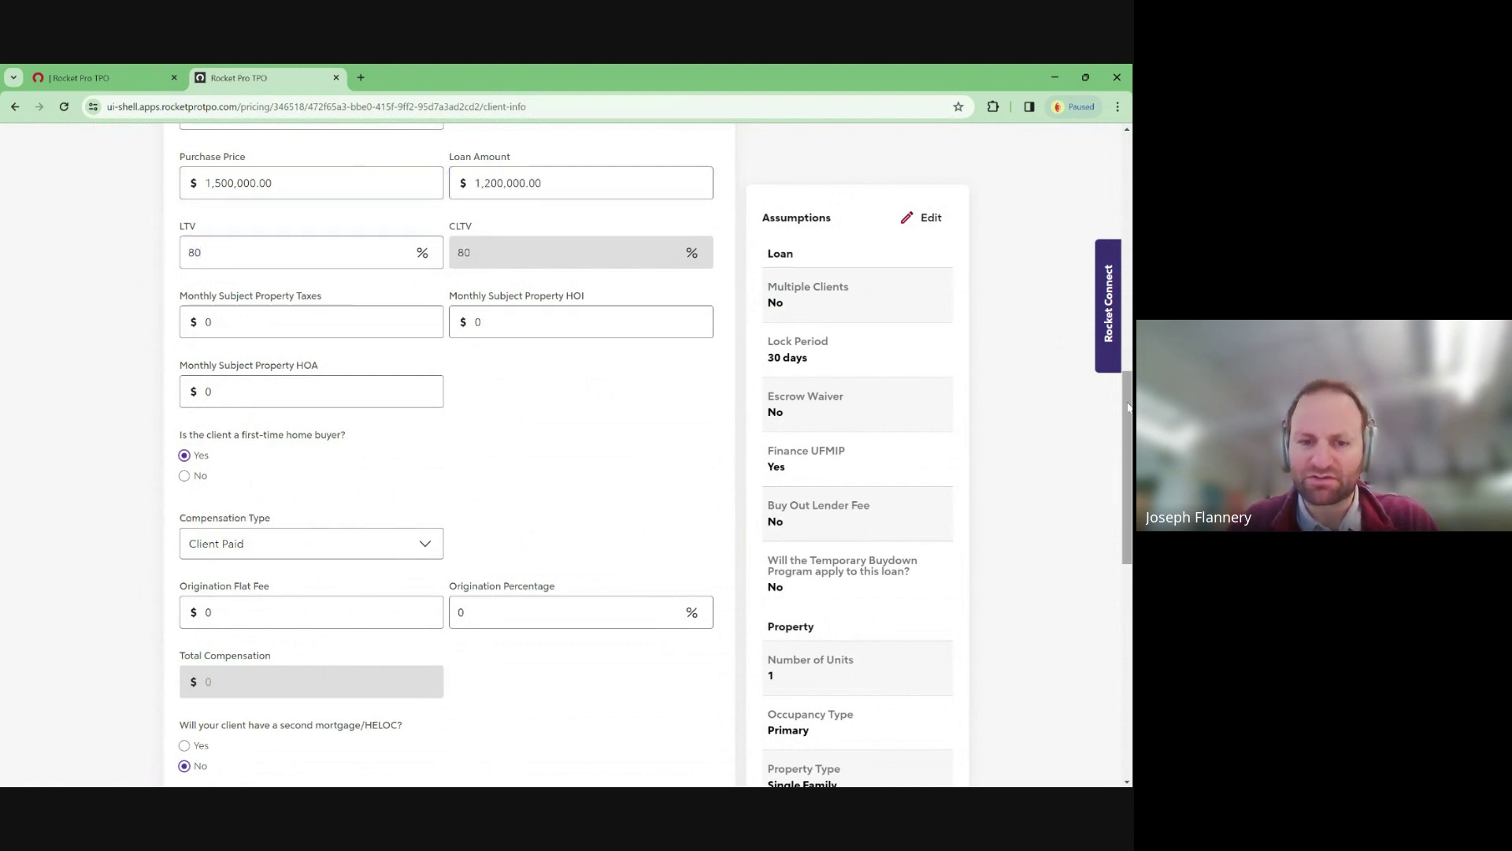
- Submit the edited scenario and limit the eligible products to the 30 Year loan term by excluding 25, 20 and 15 Year
{"action": "scroll", "coordinate": [1117, 426], "scroll_direction": "down", "scroll_amount": 5}
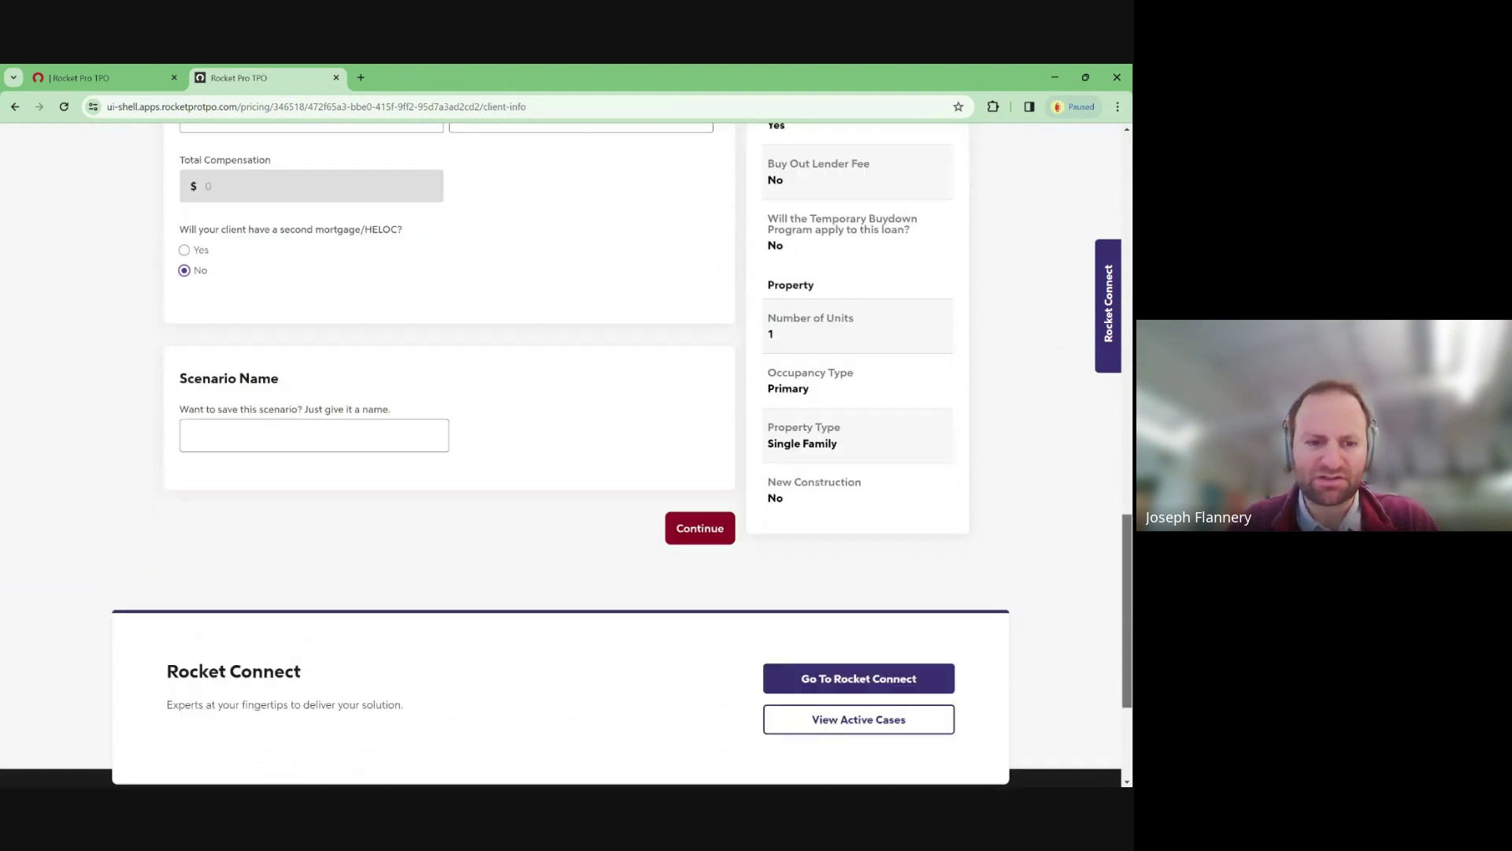
{"action": "left_click", "coordinate": [697, 532]}
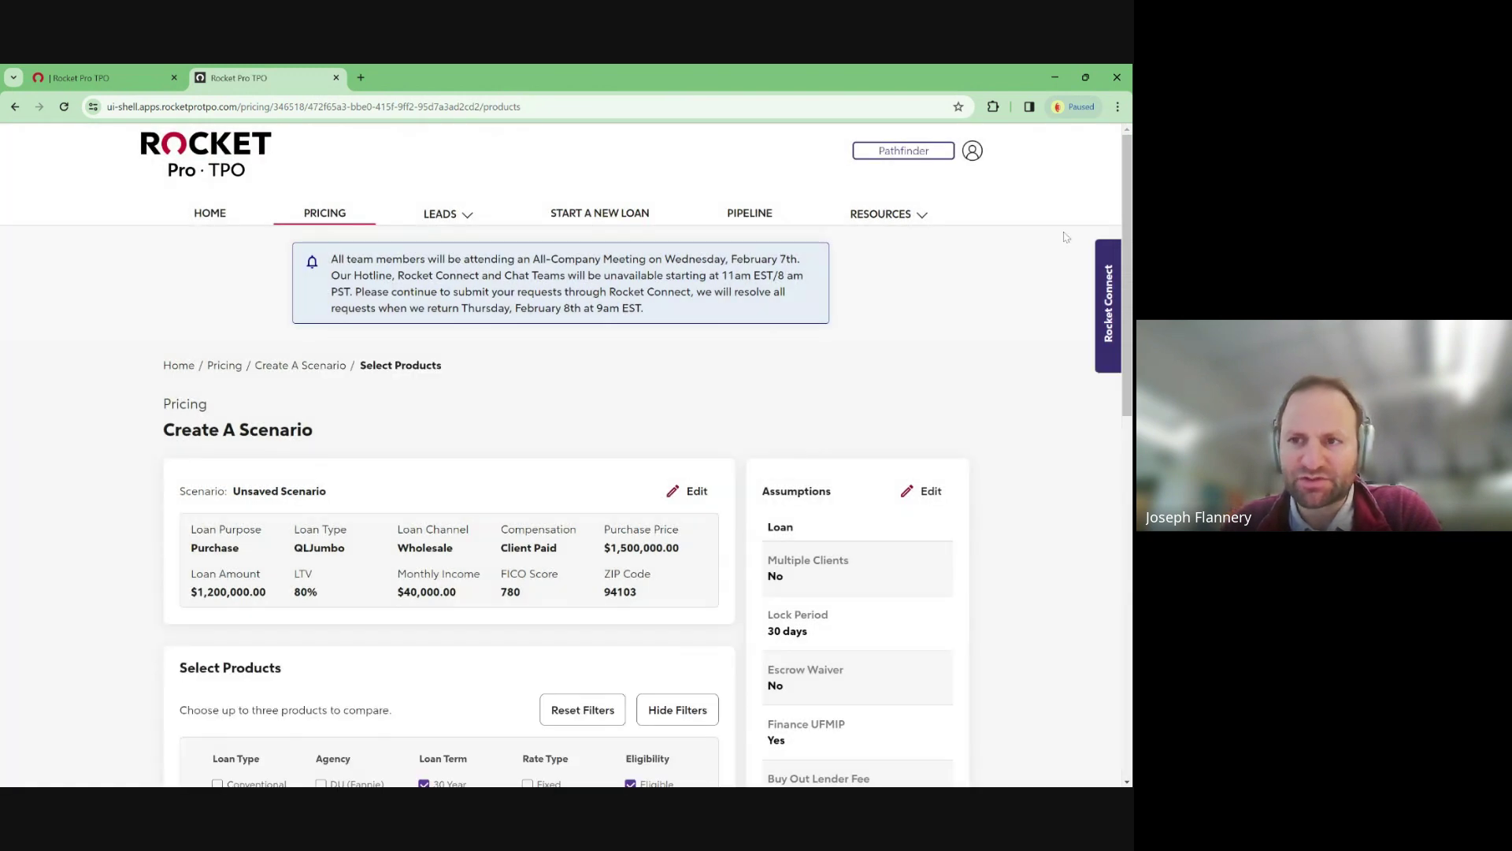
{"action": "scroll", "coordinate": [1064, 237], "scroll_direction": "down", "scroll_amount": 5}
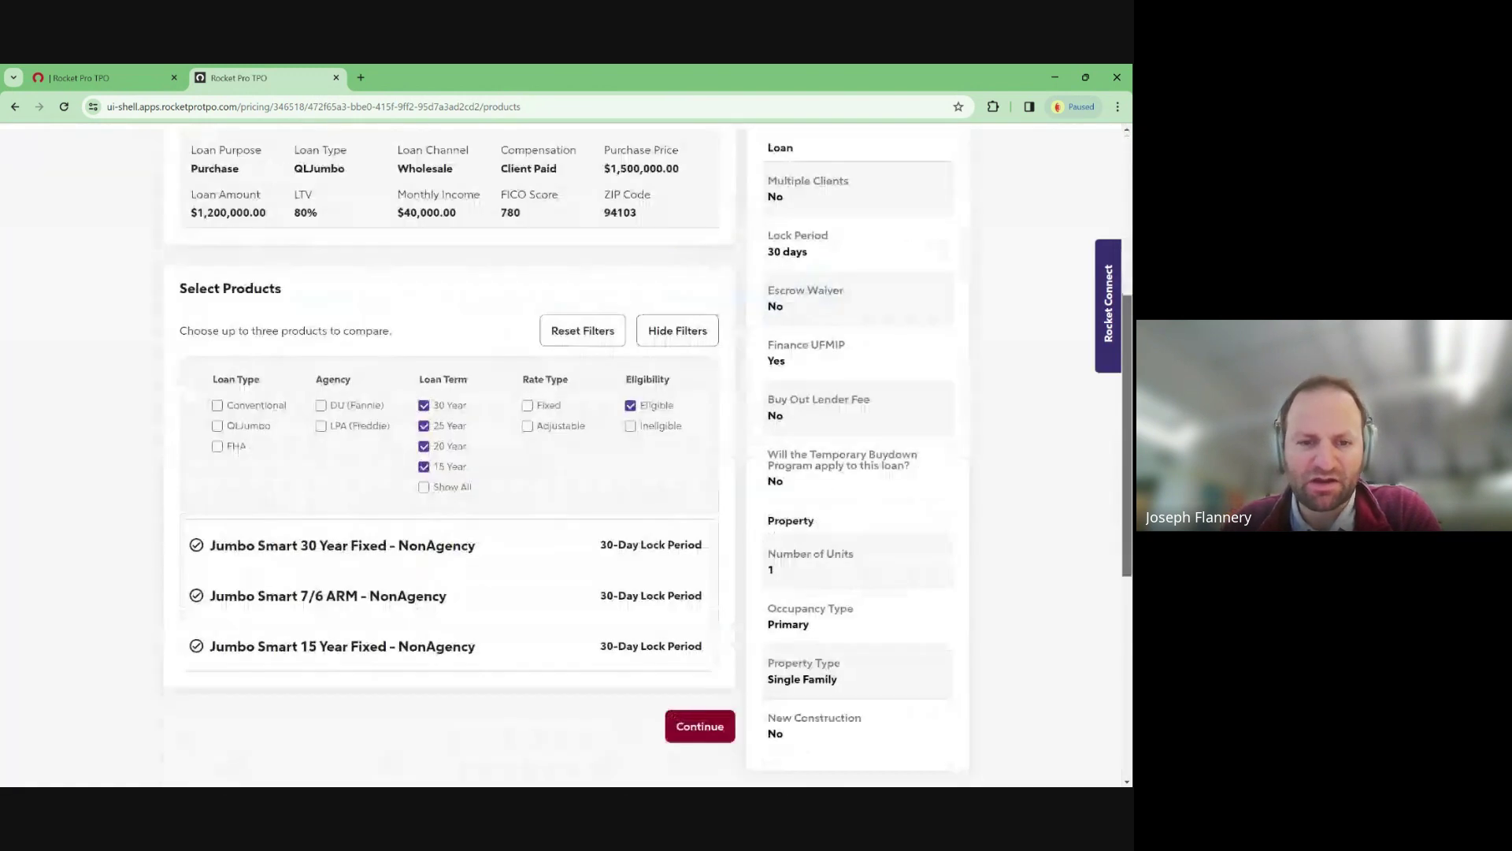
{"action": "left_click", "coordinate": [424, 445]}
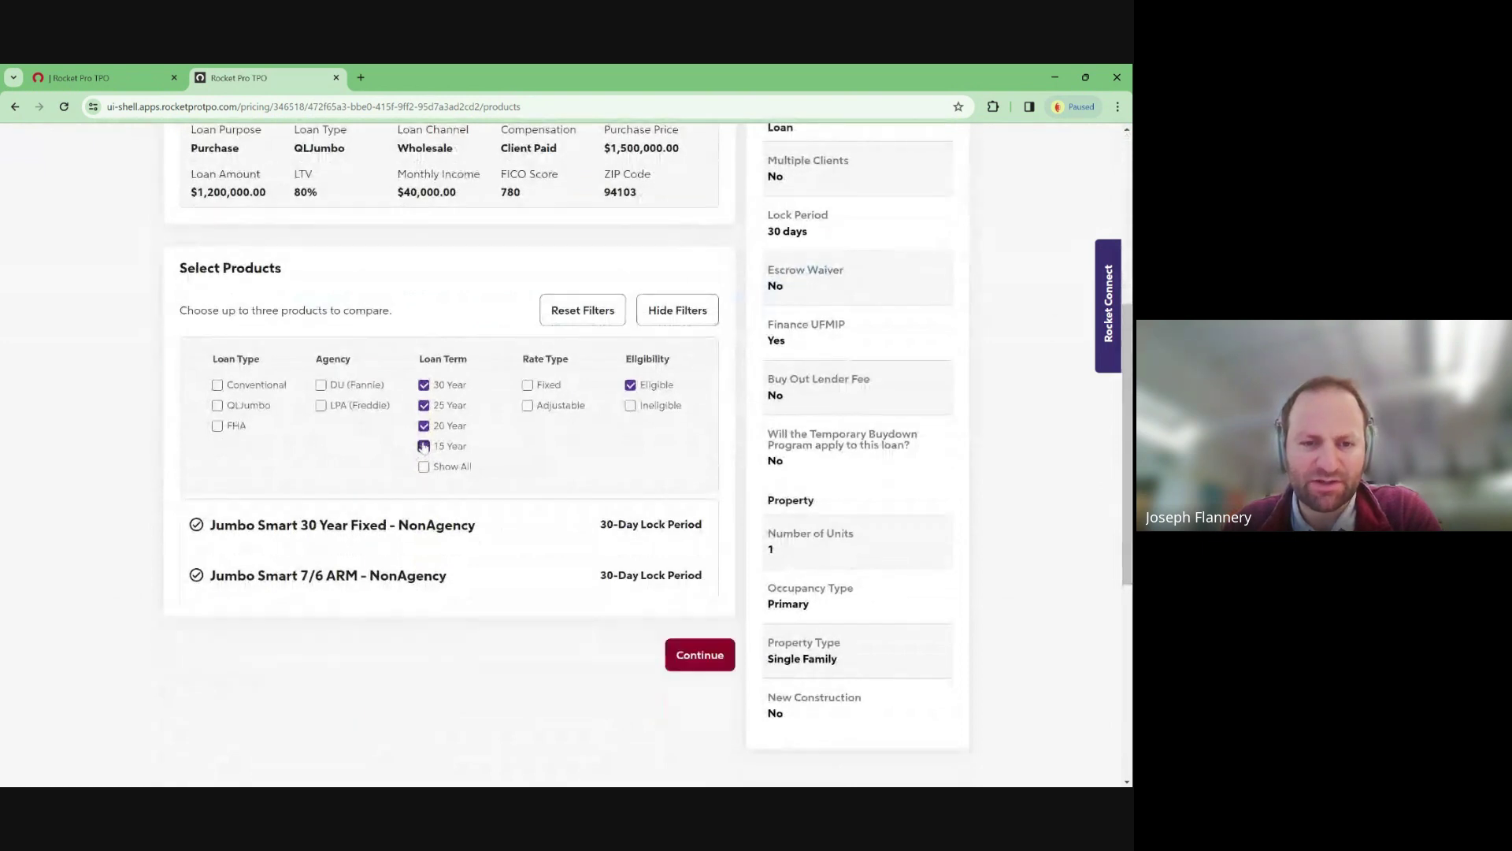
{"action": "left_click", "coordinate": [423, 426]}
{"action": "left_click", "coordinate": [424, 425]}
{"action": "left_click", "coordinate": [424, 405]}
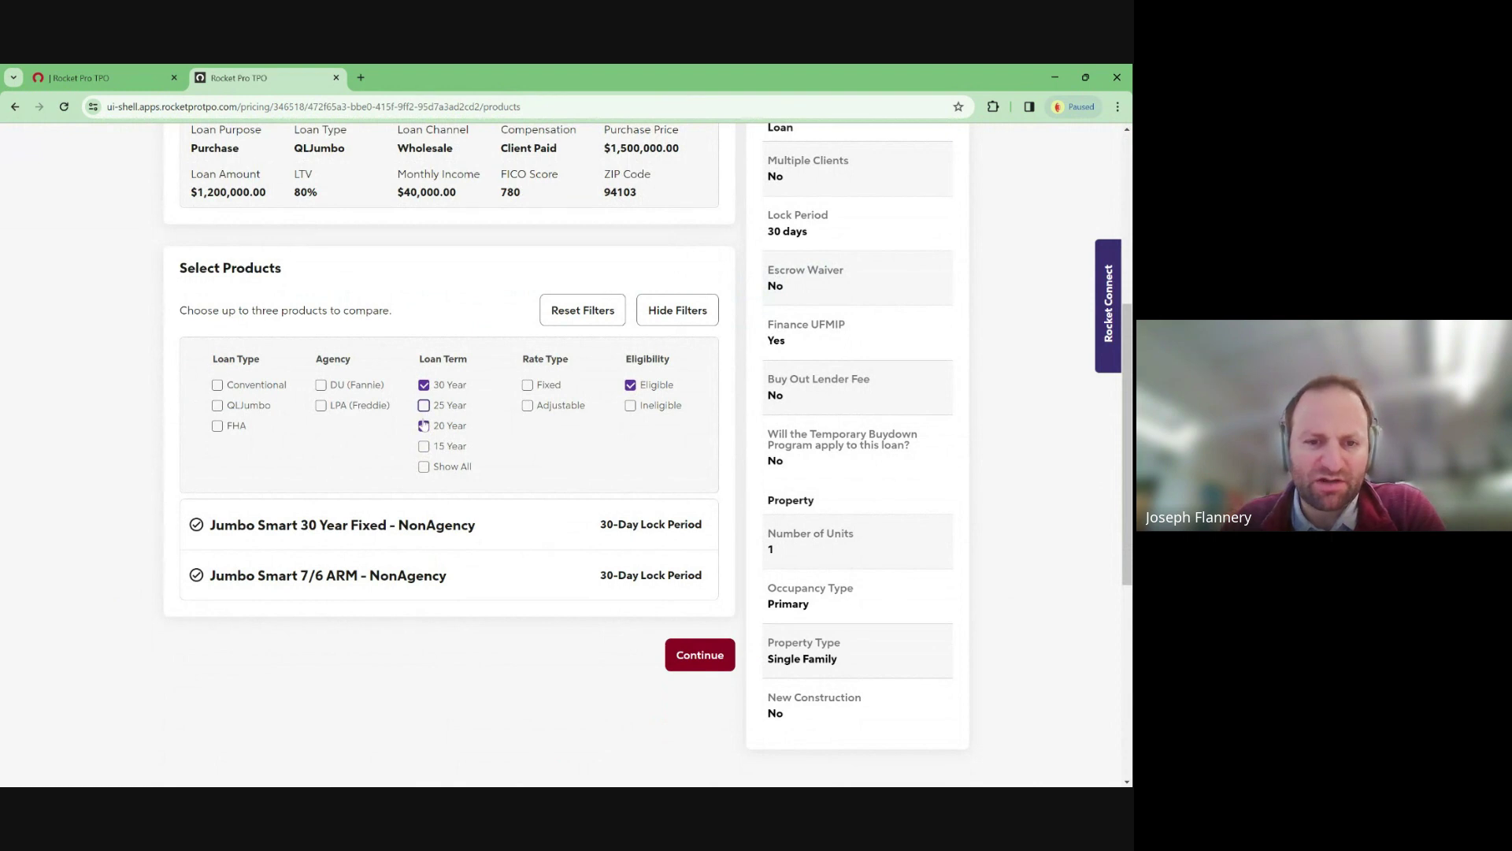
{"action": "left_click", "coordinate": [423, 425]}
- Choose the Jumbo Smart 30 Year Fixed - NonAgency product and continue to its rate table
{"action": "left_click", "coordinate": [435, 520]}
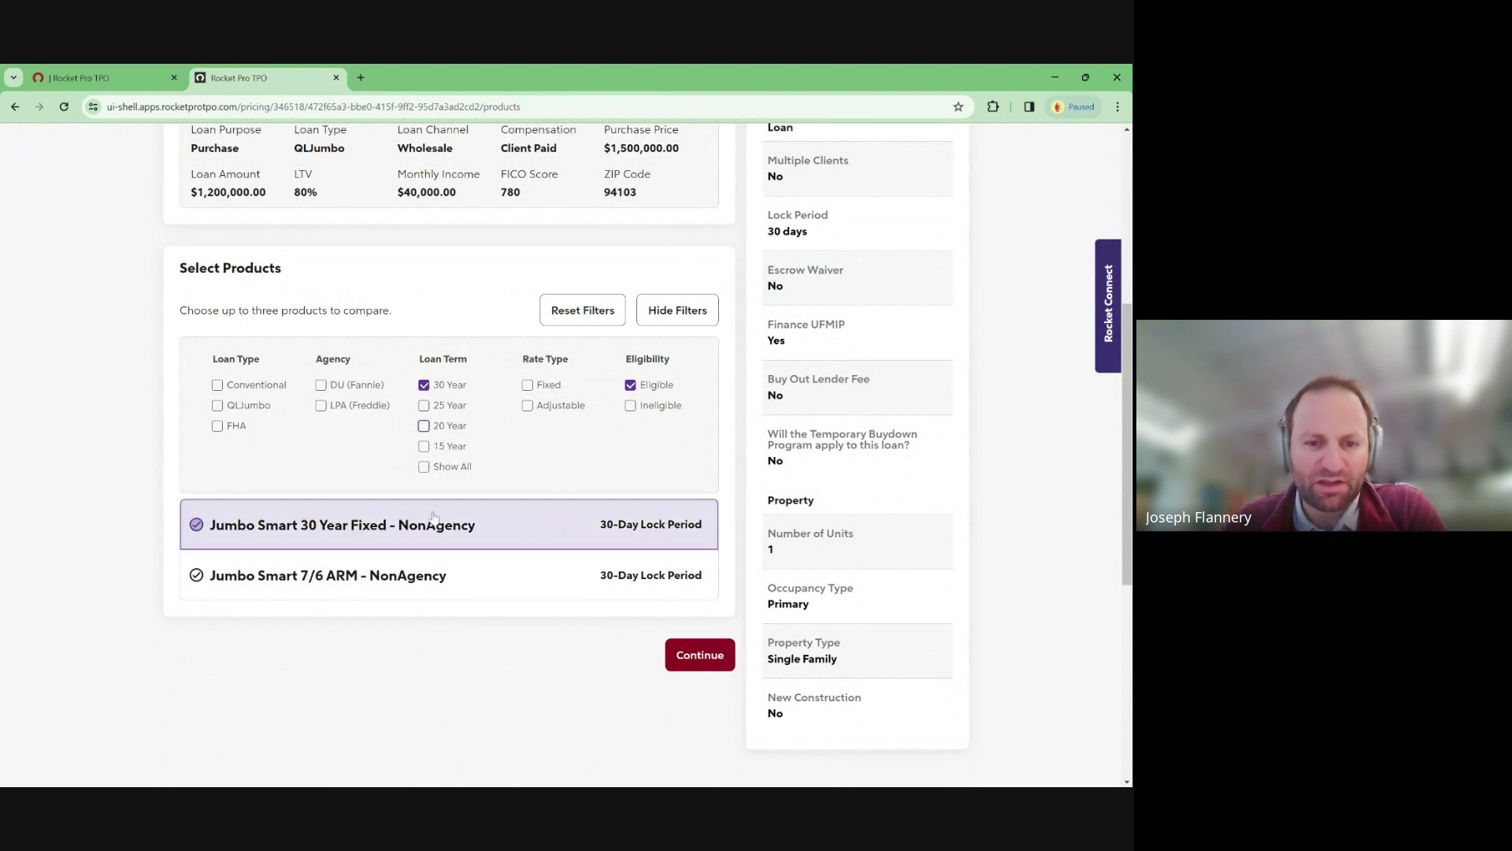
{"action": "left_click", "coordinate": [698, 657]}
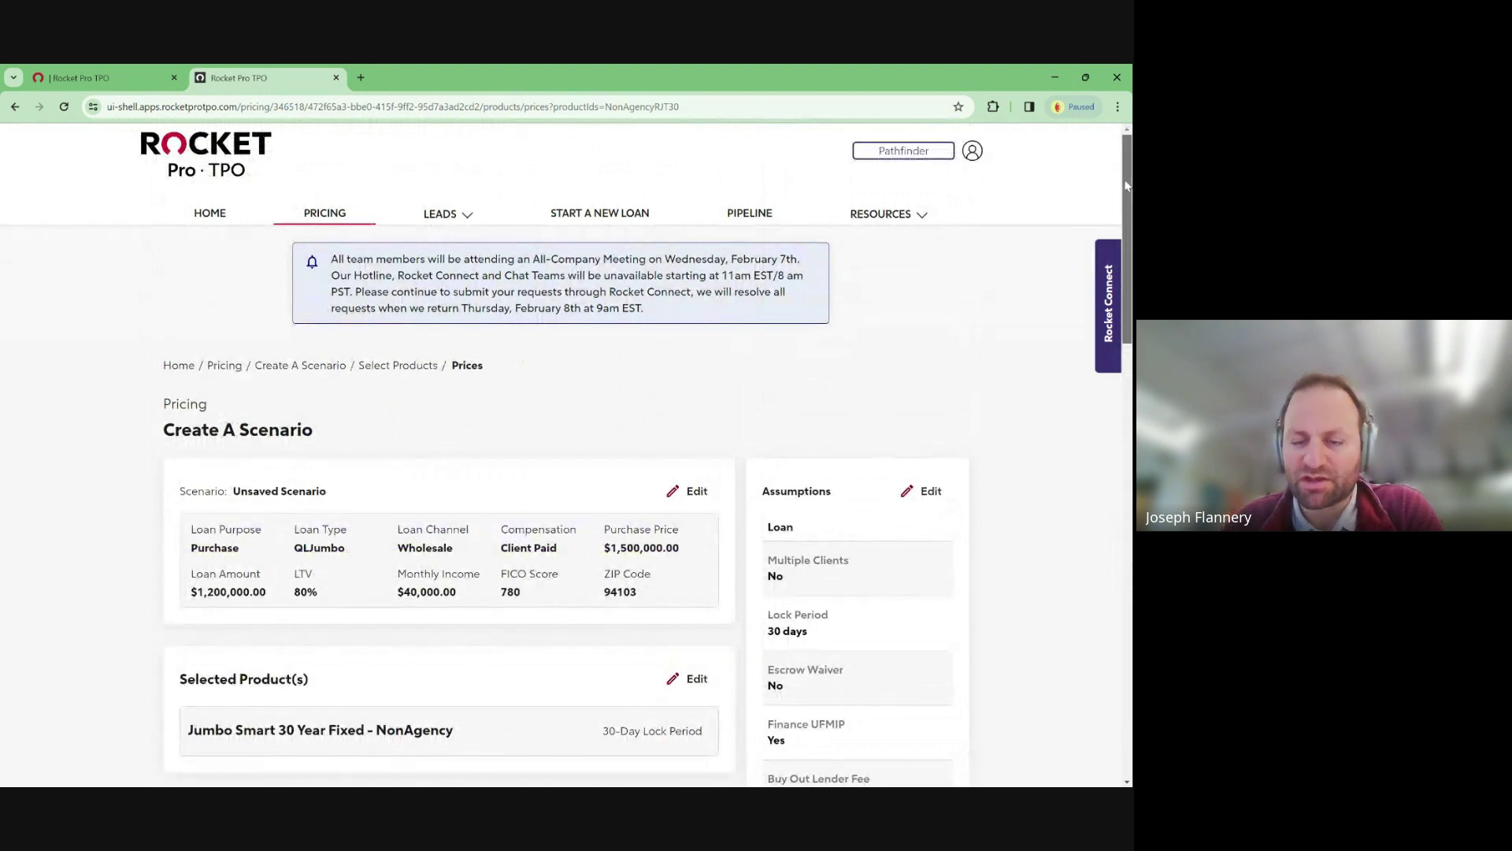
{"action": "left_click_drag", "start_coordinate": [1127, 186], "coordinate": [1126, 300]}
{"action": "scroll", "coordinate": [740, 443], "scroll_direction": "down", "scroll_amount": 6}
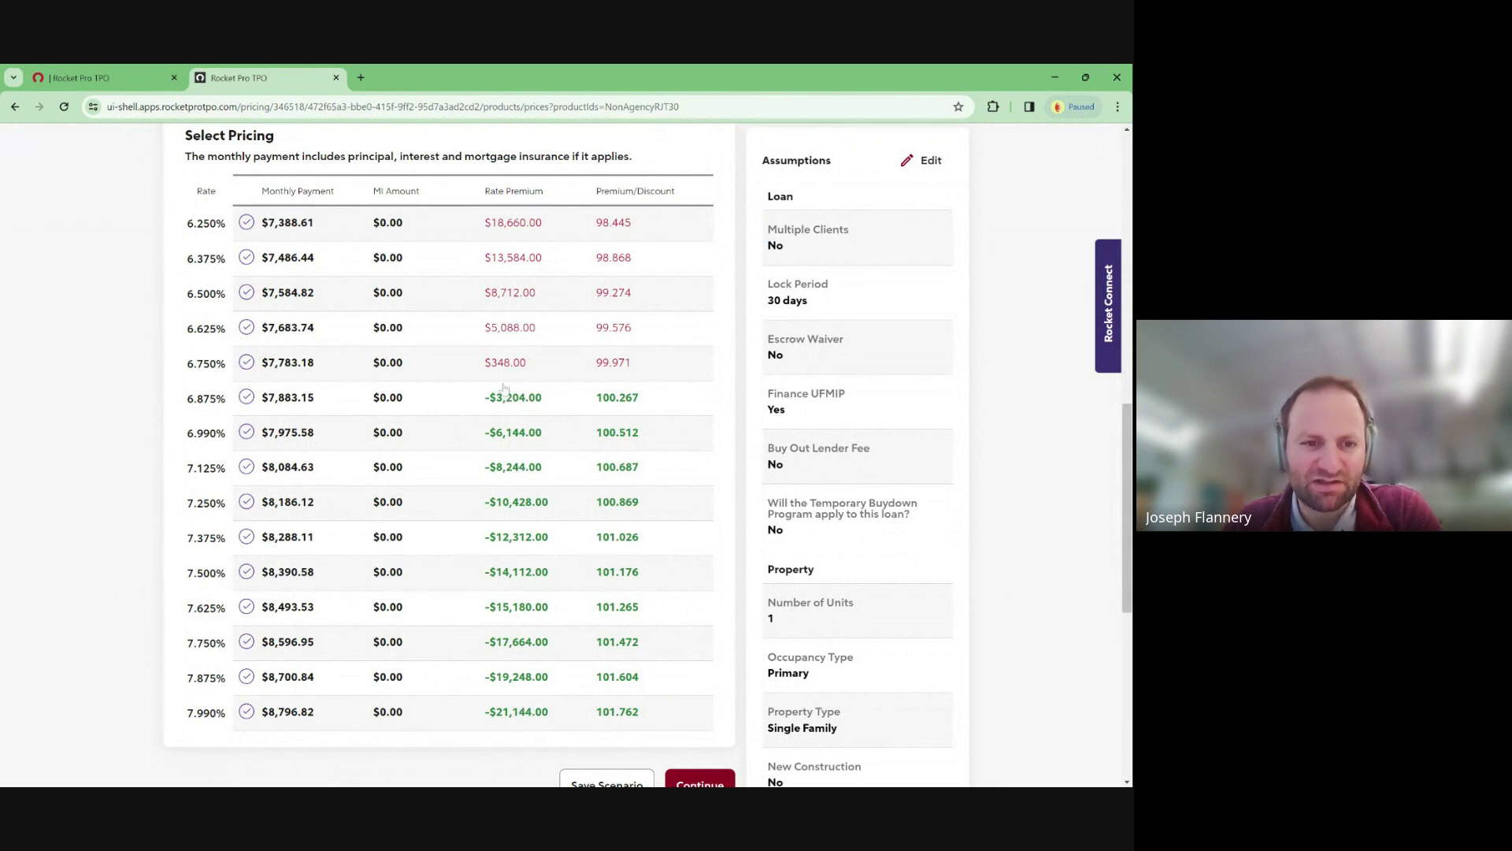
- Compare the 6.875%, 6.750% and 6.990% rates by selecting them in turn, and show the fees for the 6.990% rate
{"action": "left_click", "coordinate": [494, 398]}
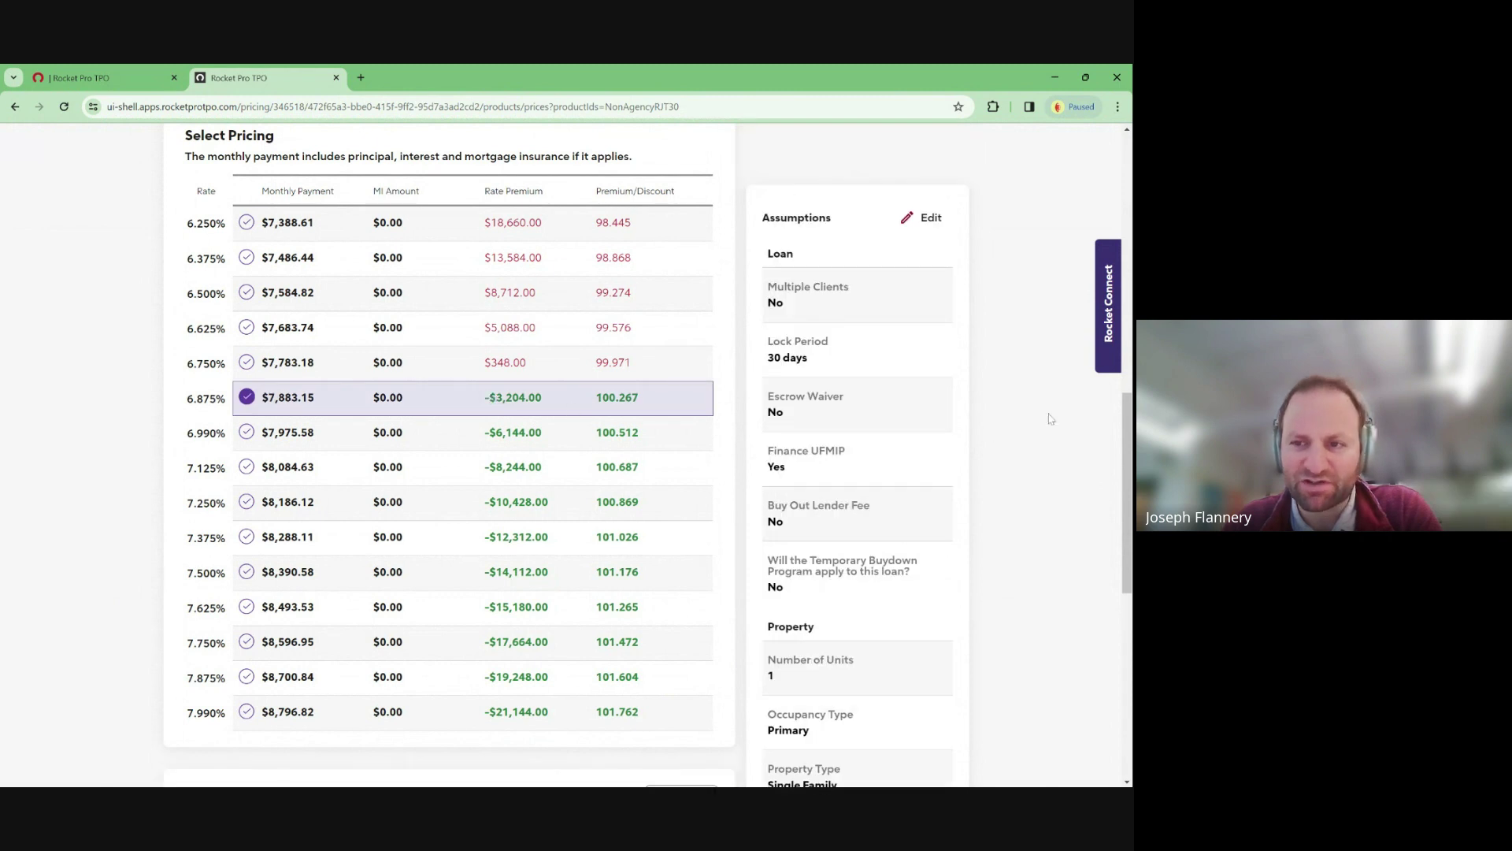
{"action": "mouse_move", "coordinate": [1130, 428]}
{"action": "left_mouse_down"}
{"action": "mouse_move", "coordinate": [1130, 480]}
{"action": "mouse_move", "coordinate": [1130, 311]}
{"action": "mouse_move", "coordinate": [1130, 498]}
{"action": "mouse_move", "coordinate": [1129, 450]}
{"action": "left_mouse_up"}
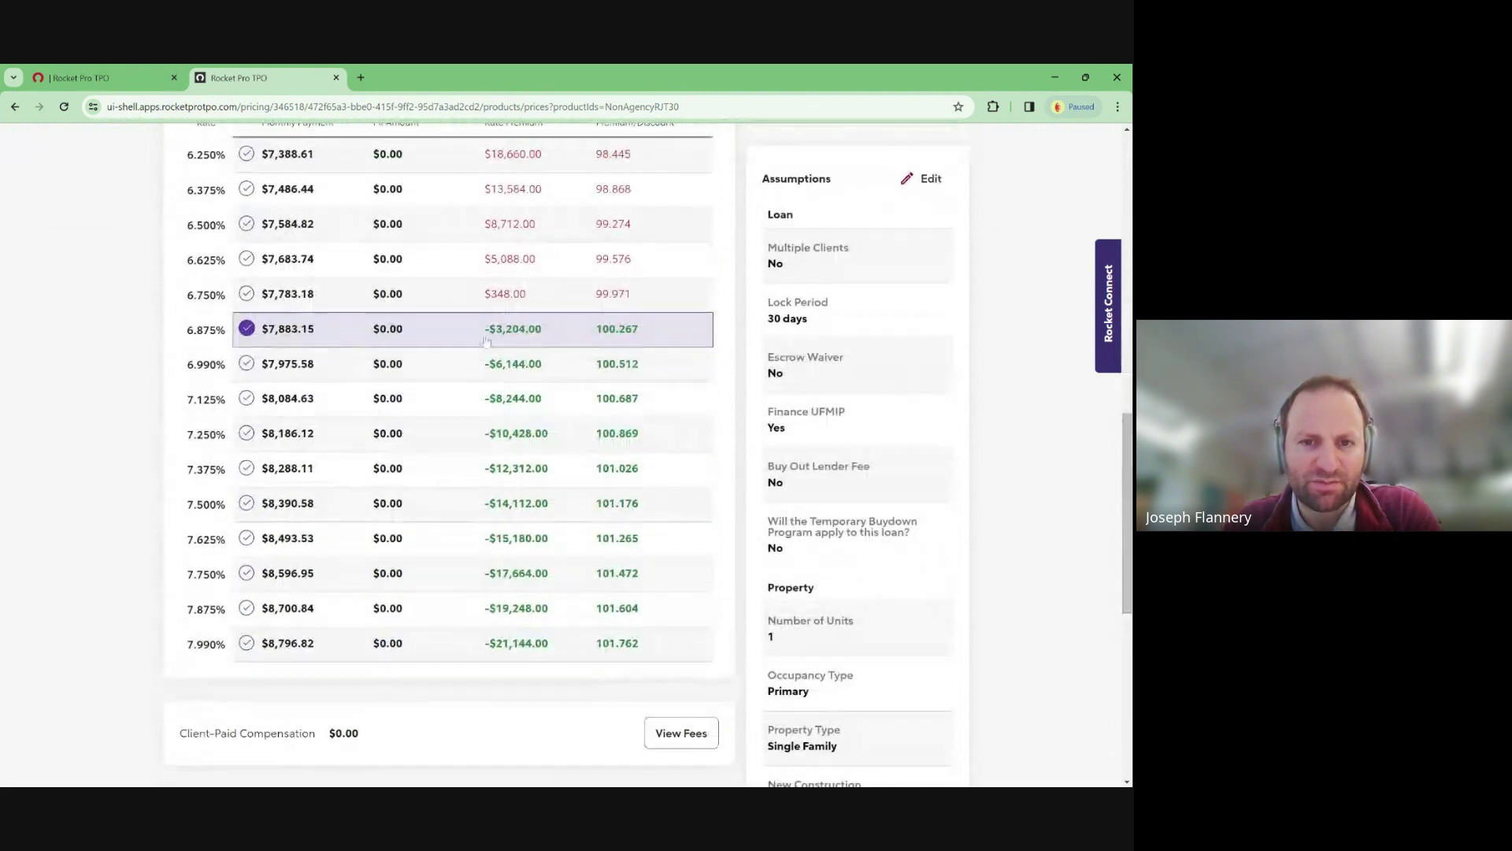
{"action": "left_click", "coordinate": [418, 298]}
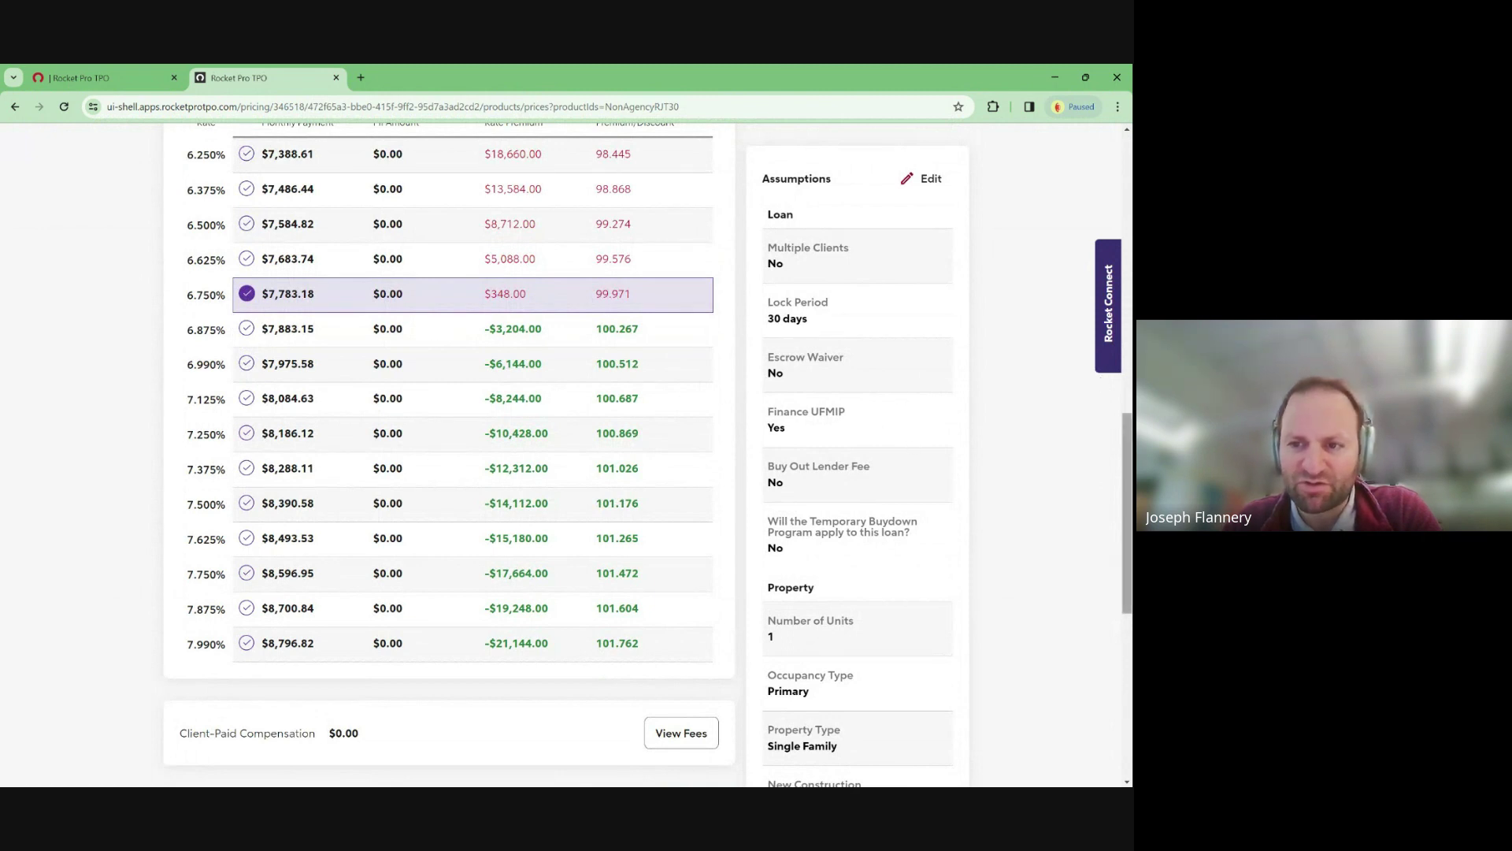
{"action": "left_click_drag", "start_coordinate": [1129, 480], "coordinate": [1130, 445]}
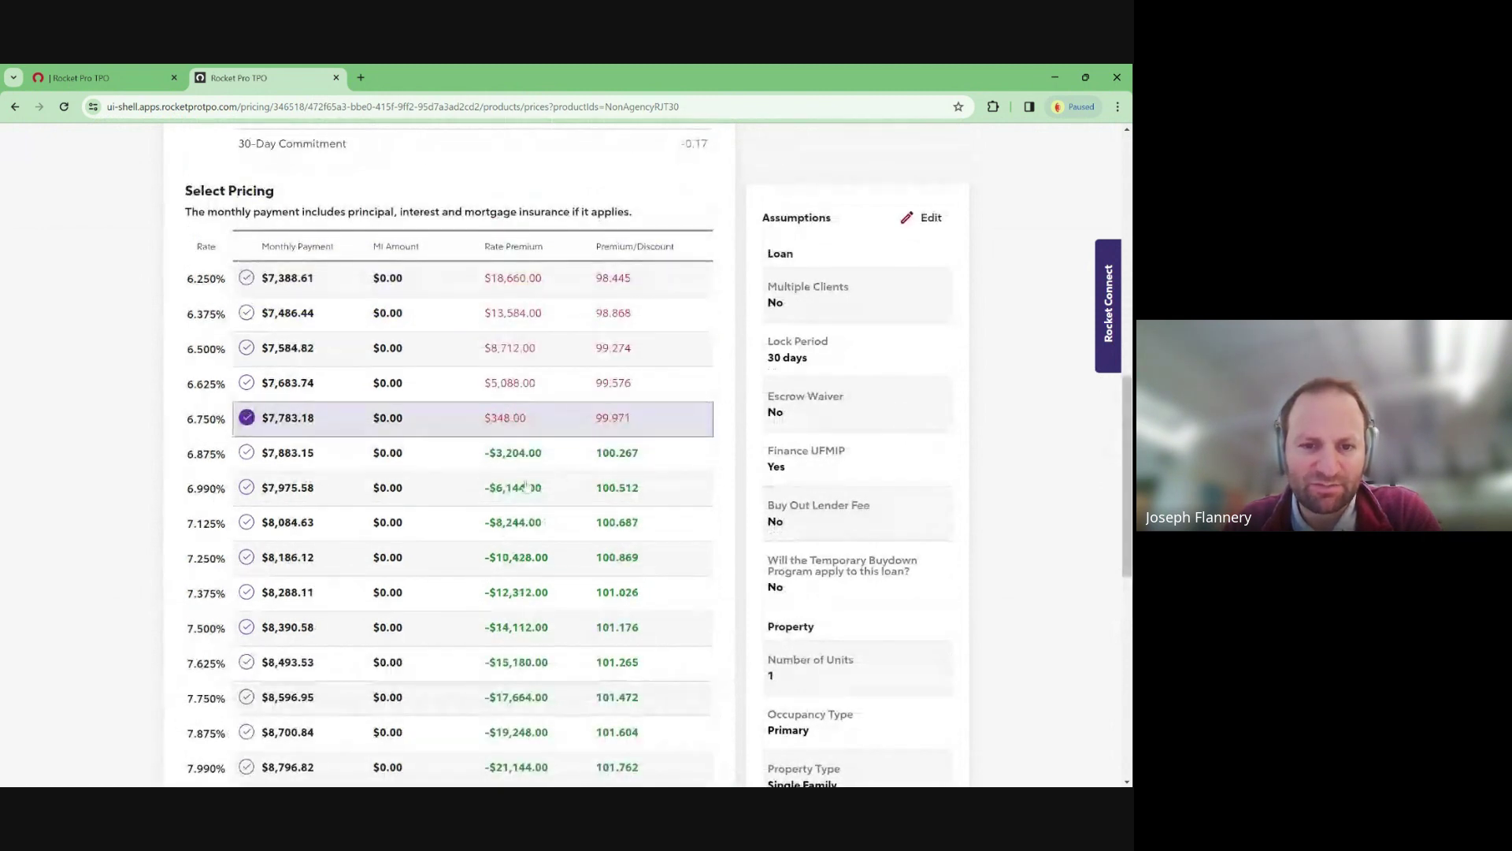
{"action": "left_click", "coordinate": [460, 496]}
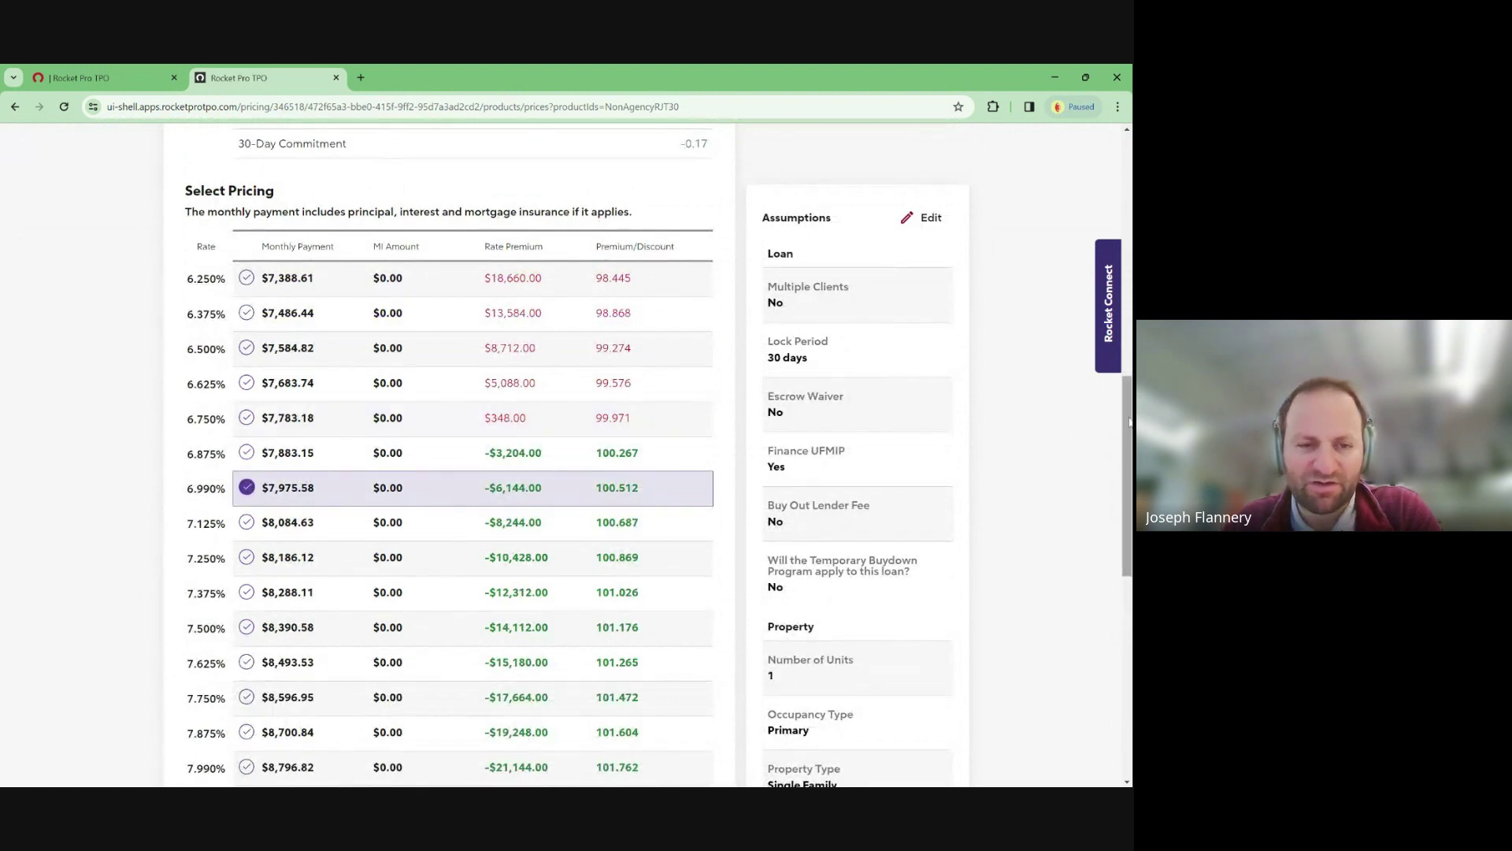
{"action": "left_click_drag", "start_coordinate": [1127, 429], "coordinate": [1127, 418]}
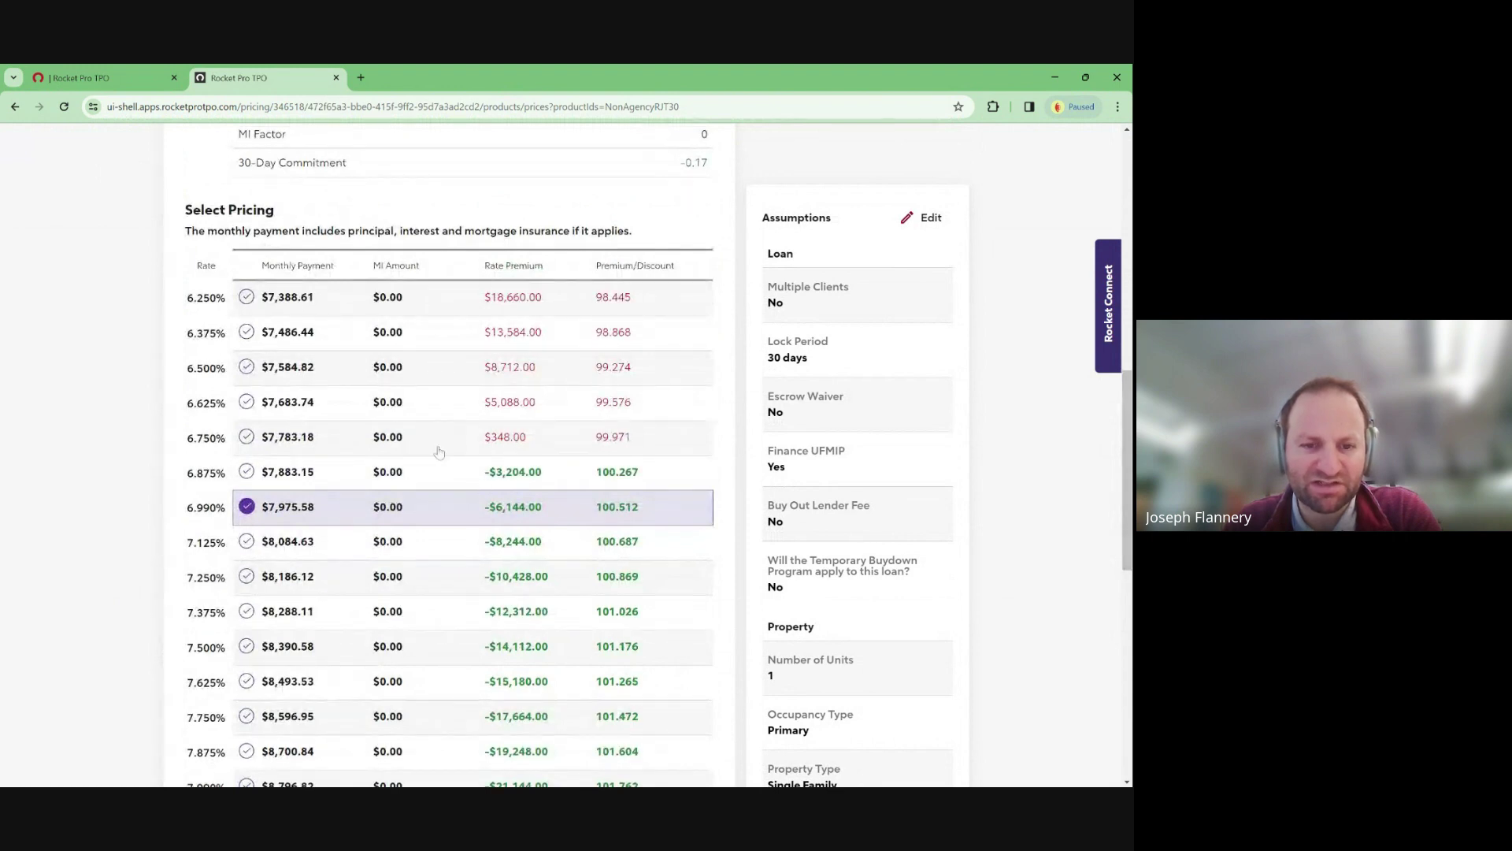
{"action": "left_click_drag", "start_coordinate": [1126, 392], "coordinate": [1127, 482]}
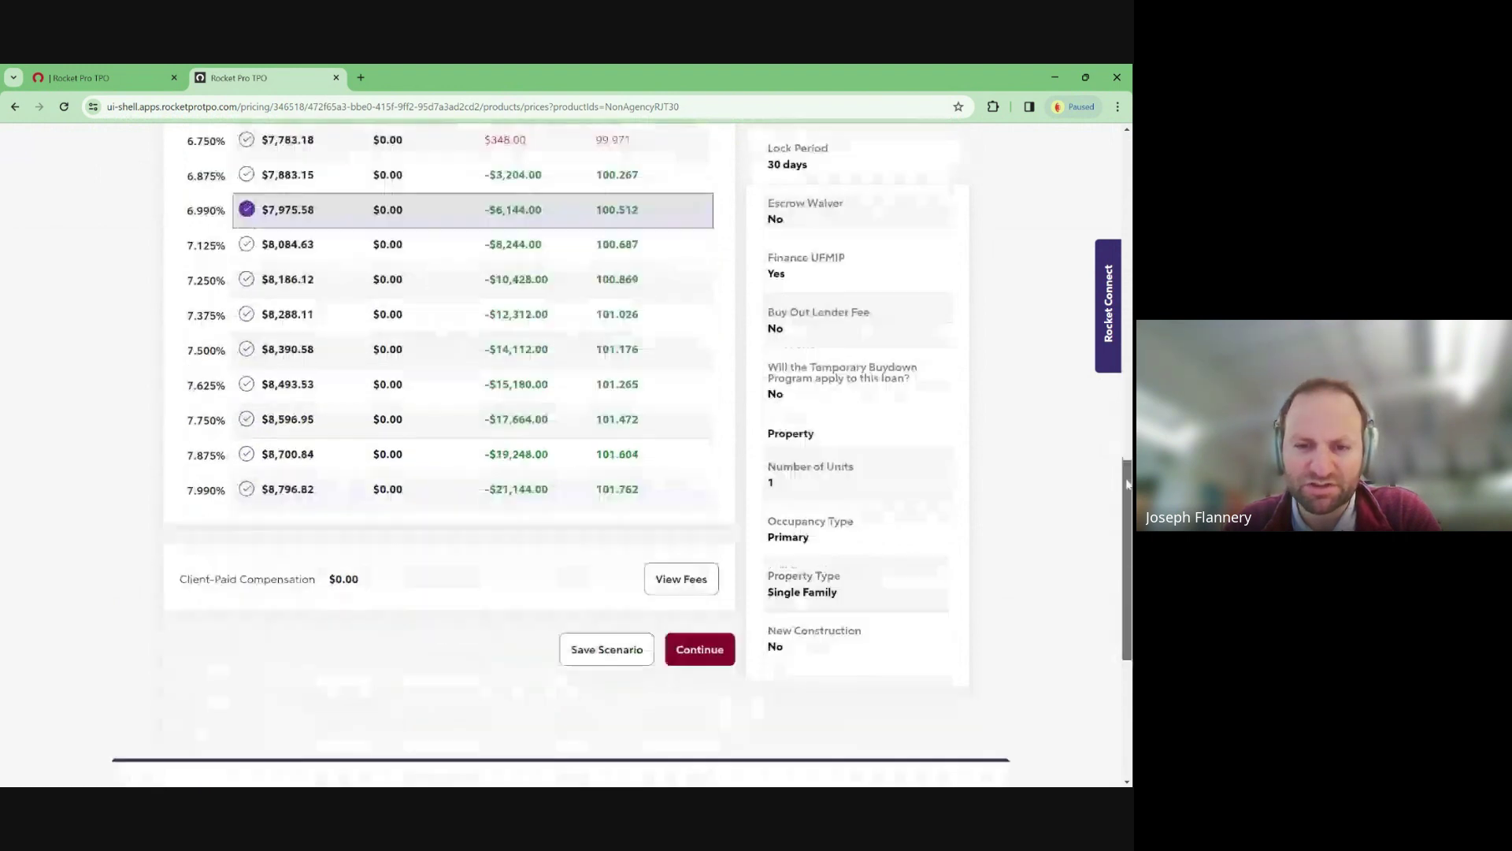
{"action": "left_click", "coordinate": [690, 580]}
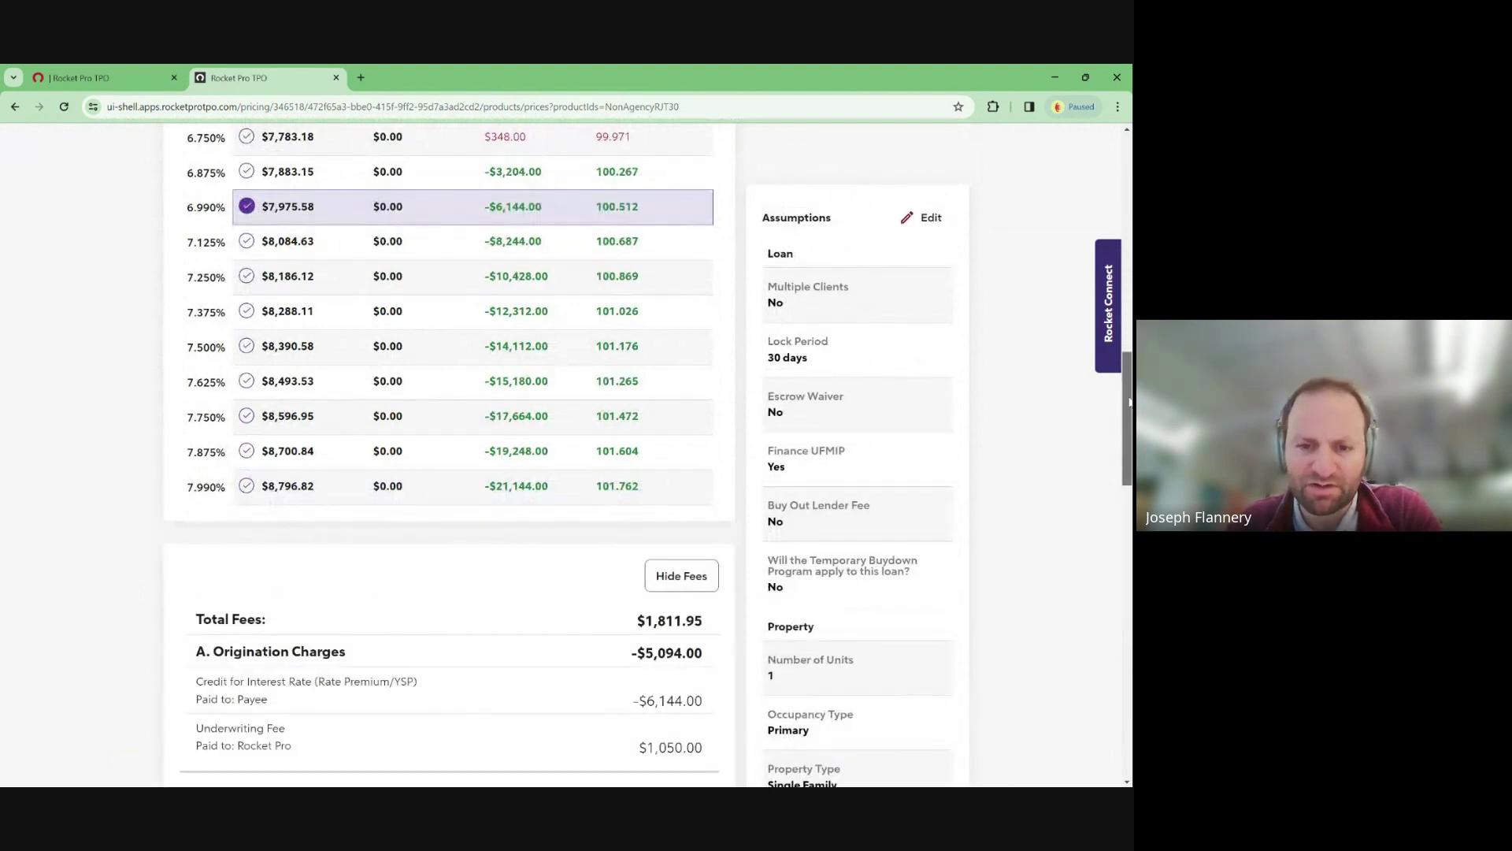
- Reopen the scenario for editing and set the loan amount to $1,149,000
{"action": "left_click_drag", "start_coordinate": [1128, 418], "coordinate": [1109, 235]}
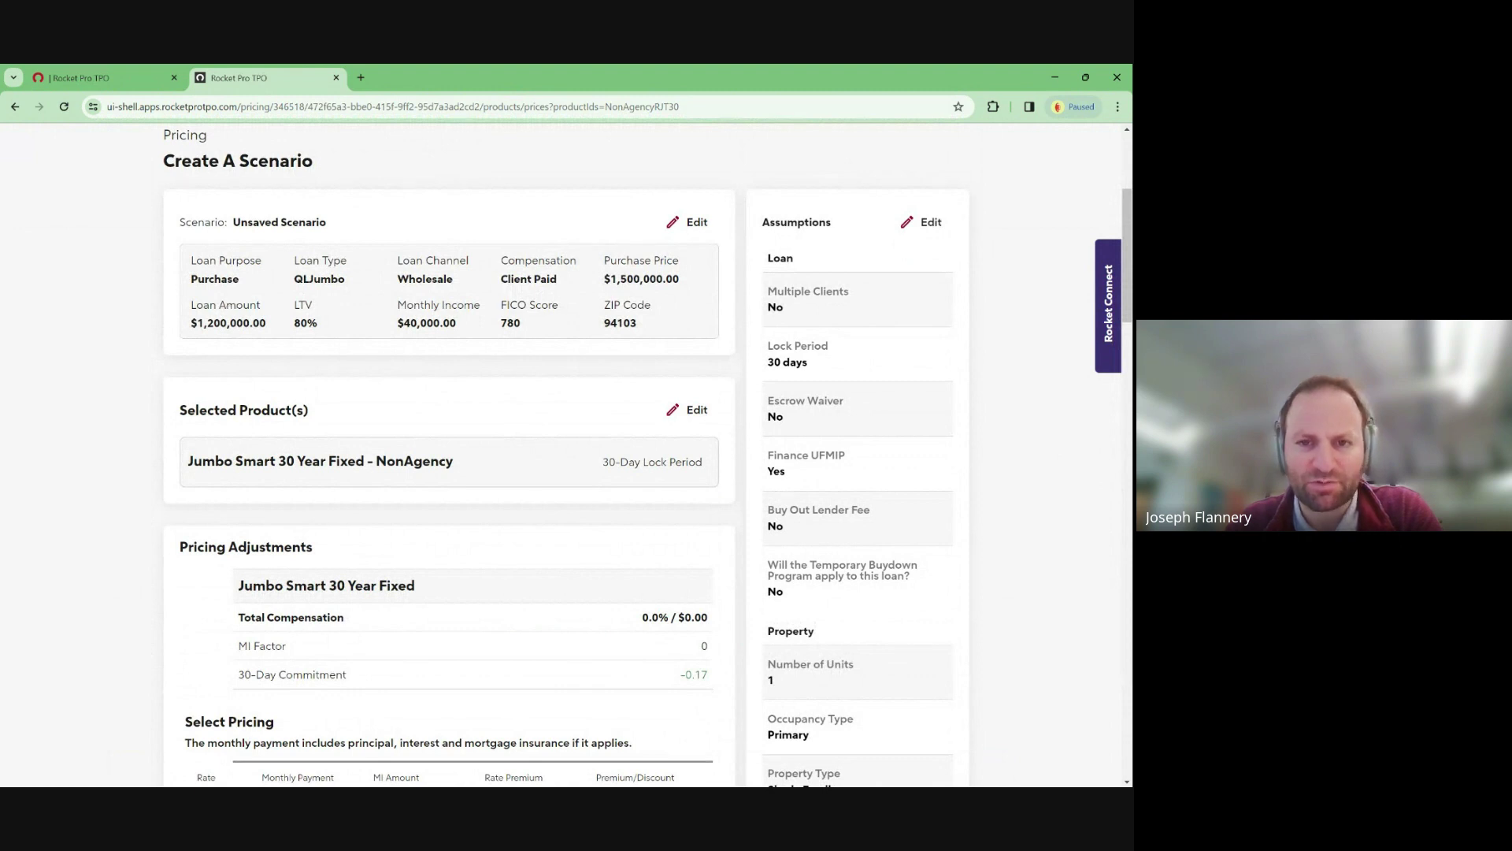
{"action": "left_click", "coordinate": [701, 223]}
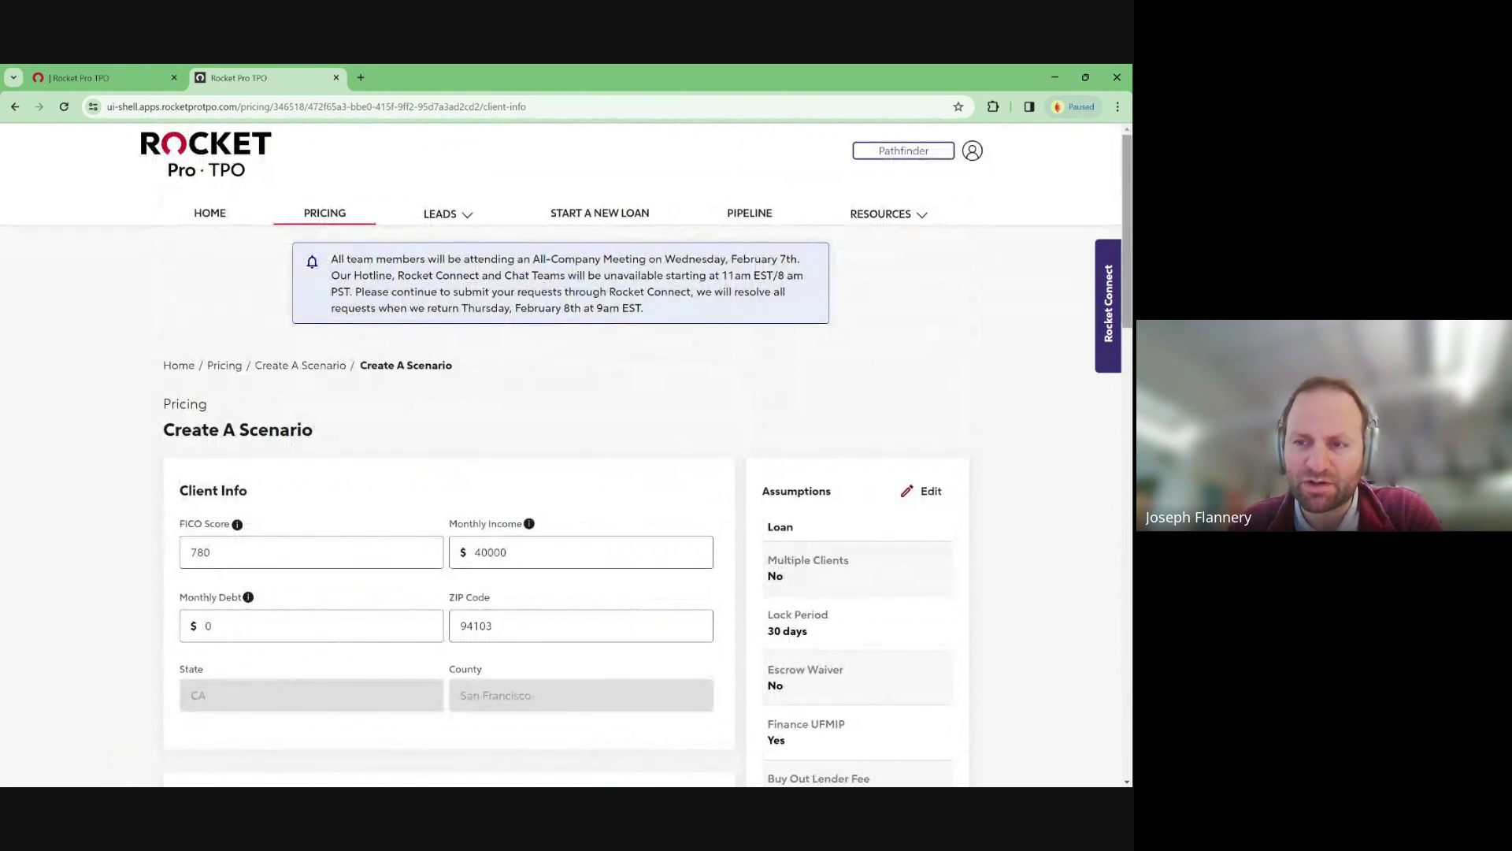
{"action": "scroll", "coordinate": [843, 465], "scroll_direction": "down", "scroll_amount": 8}
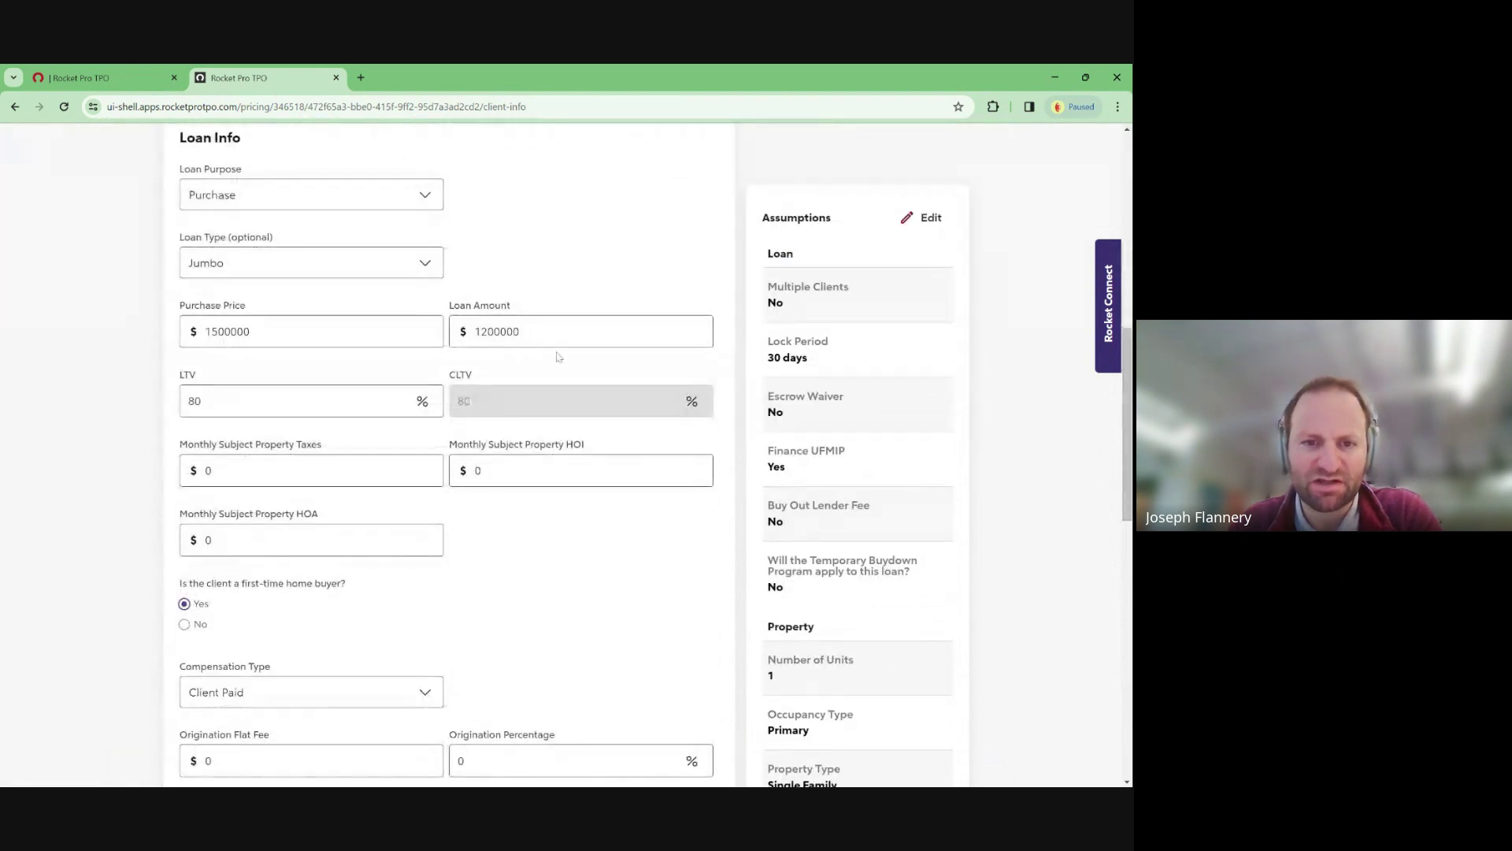
{"action": "double_click", "coordinate": [497, 331]}
{"action": "type", "text": "1149"}
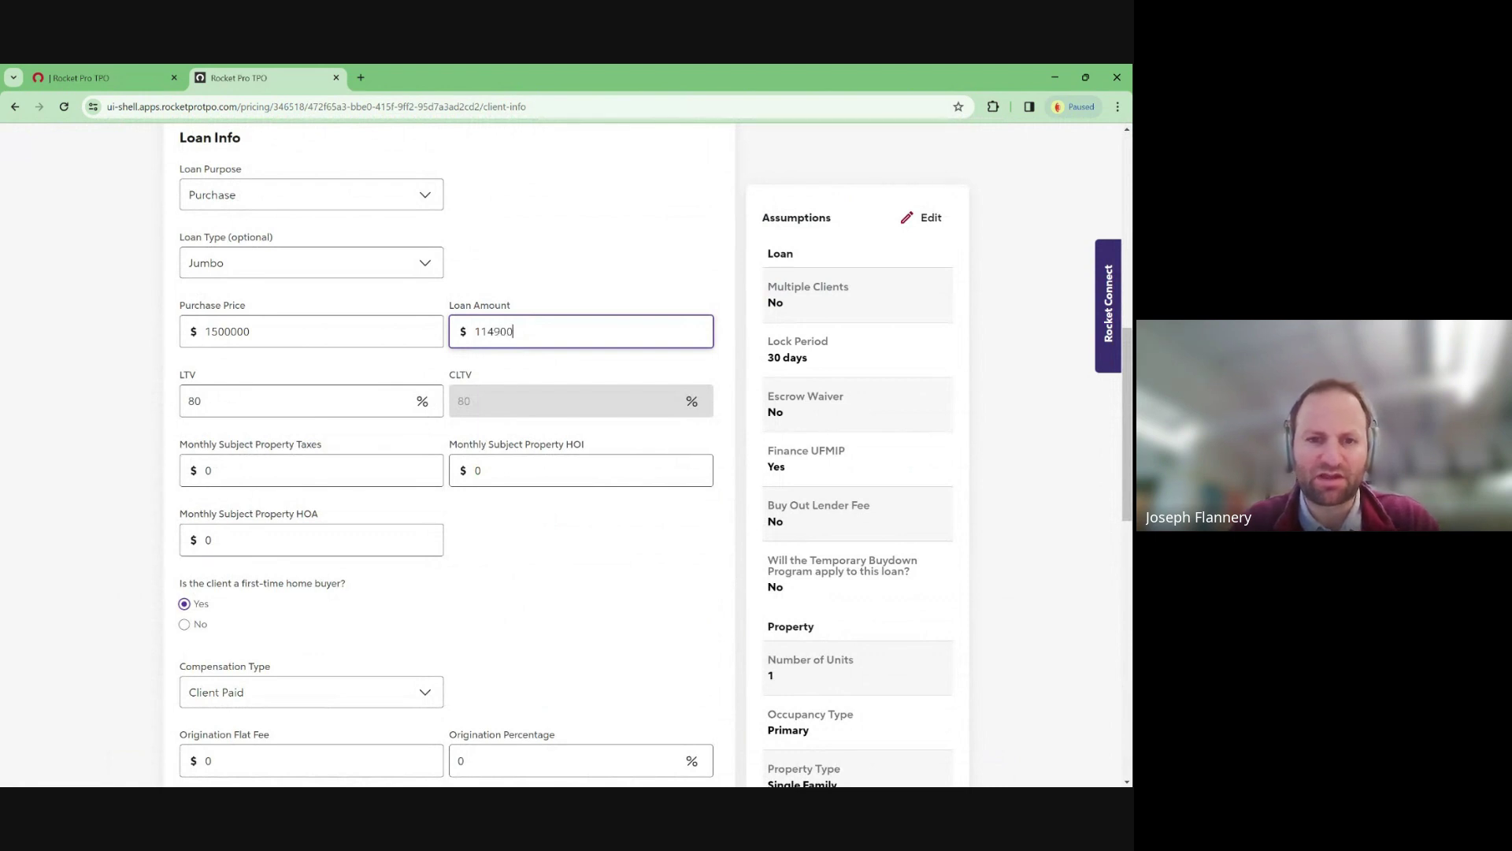
{"action": "left_click", "coordinate": [569, 300]}
- Change the loan type to Conventional and submit the scenario to get eligible products
{"action": "left_click_drag", "start_coordinate": [1126, 377], "coordinate": [1114, 338]}
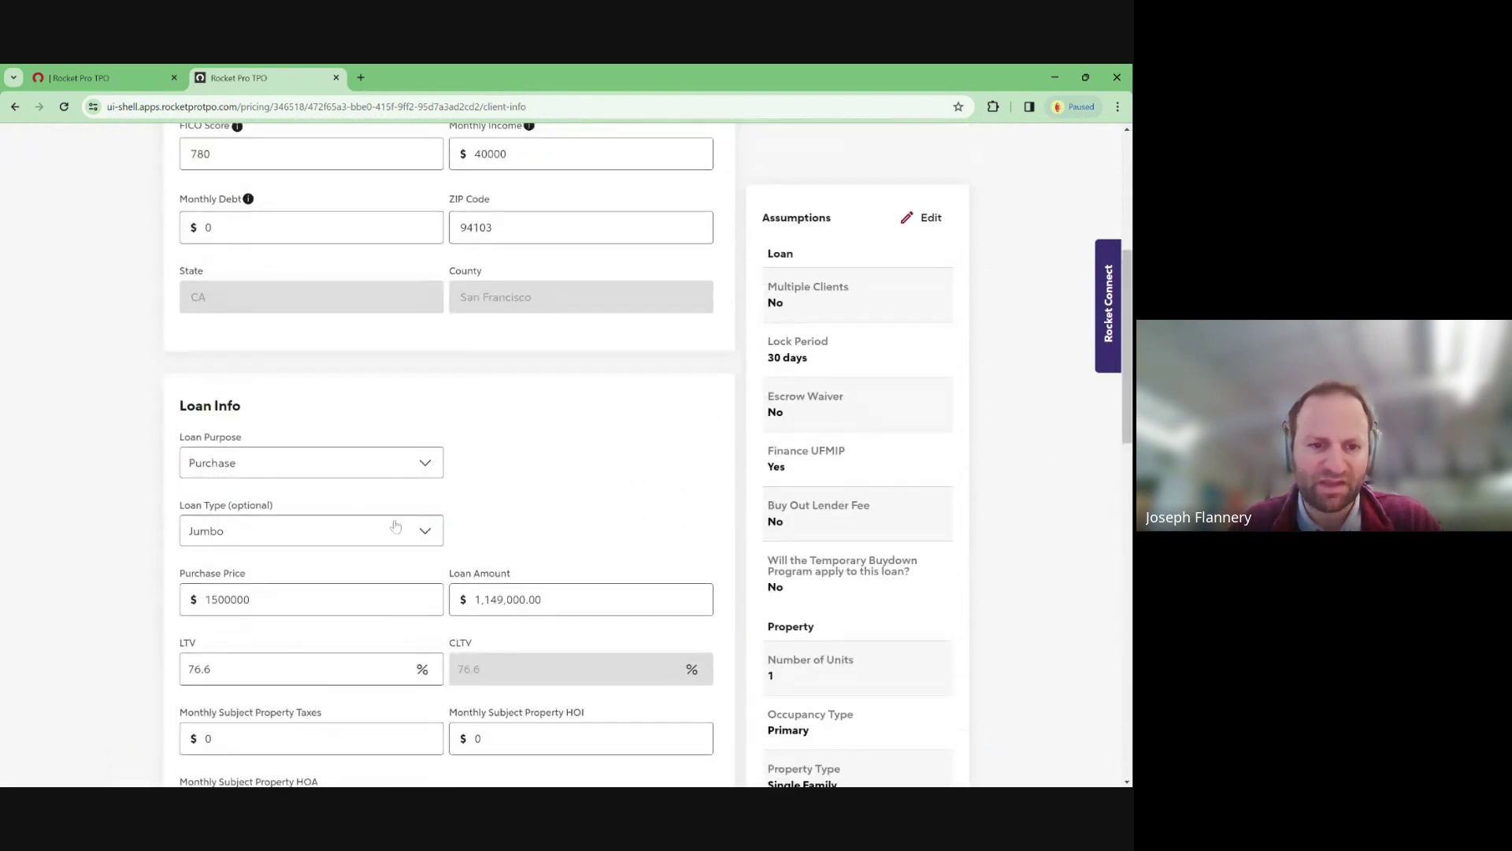
{"action": "left_click", "coordinate": [377, 575]}
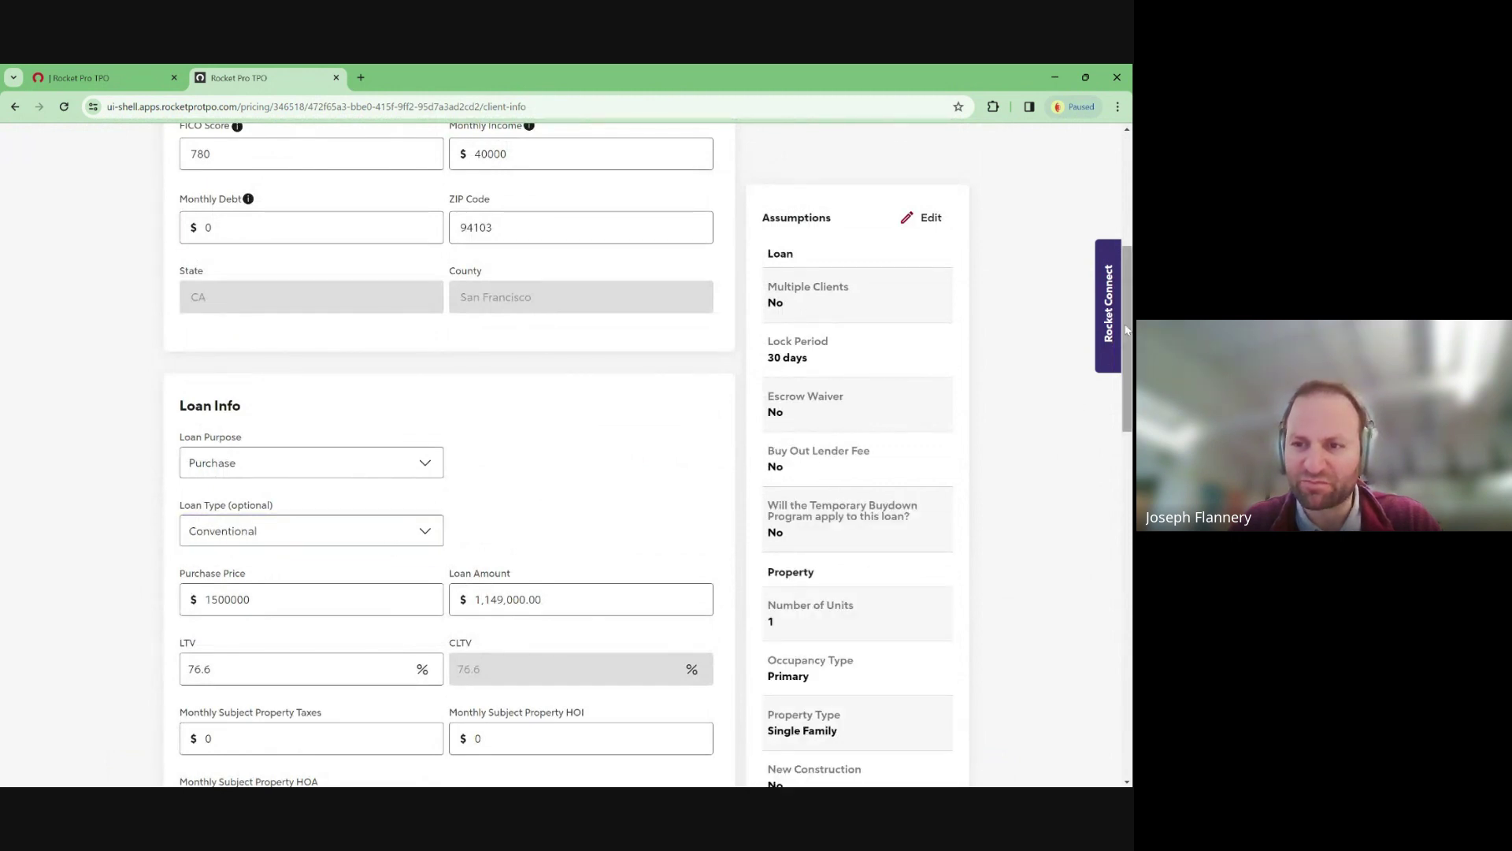
{"action": "left_click_drag", "start_coordinate": [1127, 330], "coordinate": [1130, 581]}
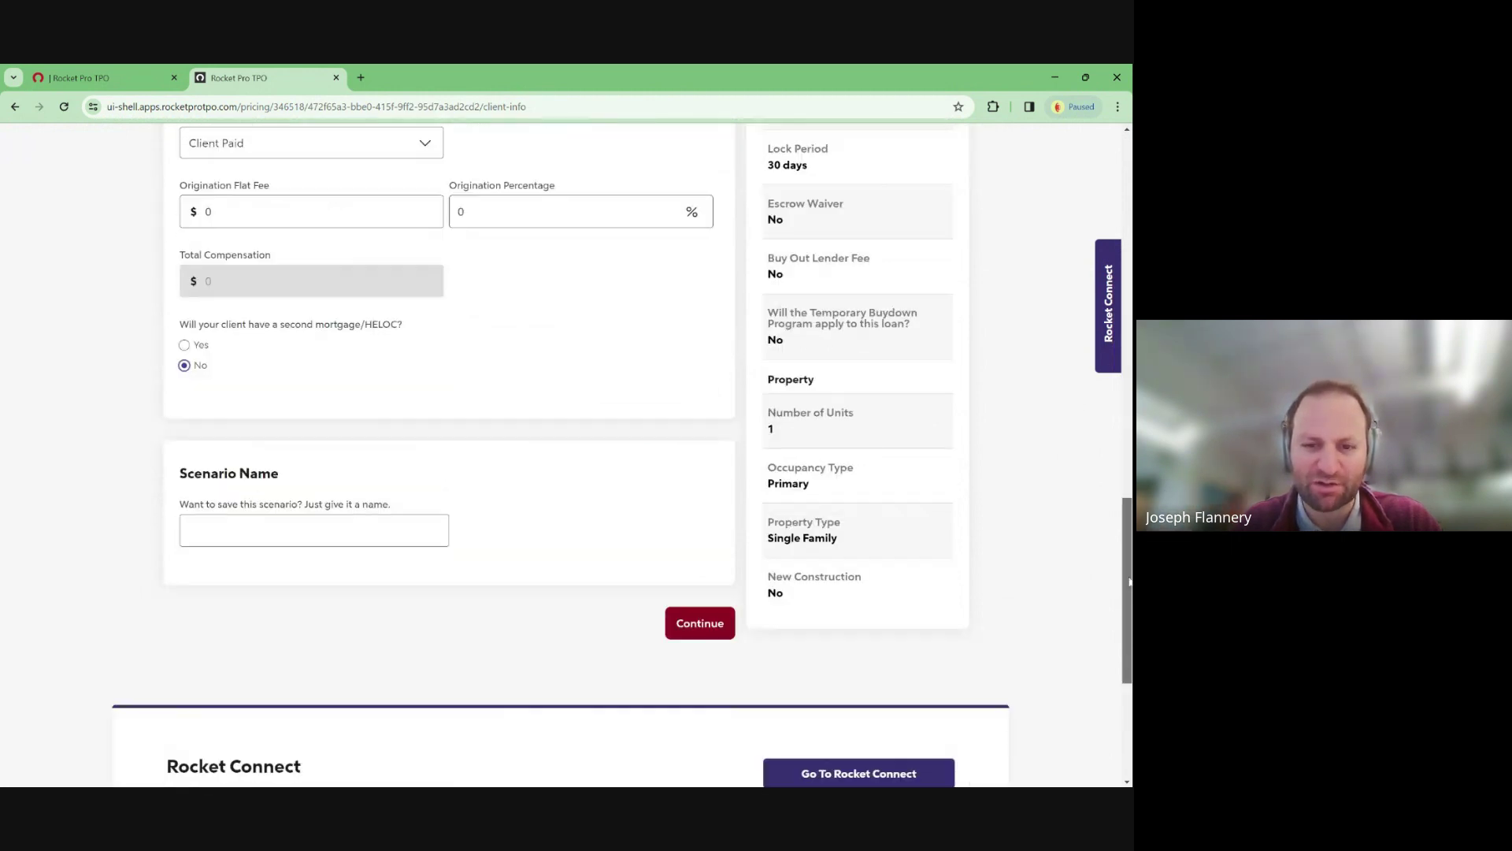
{"action": "scroll", "coordinate": [739, 526], "scroll_direction": "down", "scroll_amount": 1}
{"action": "left_click", "coordinate": [706, 570]}
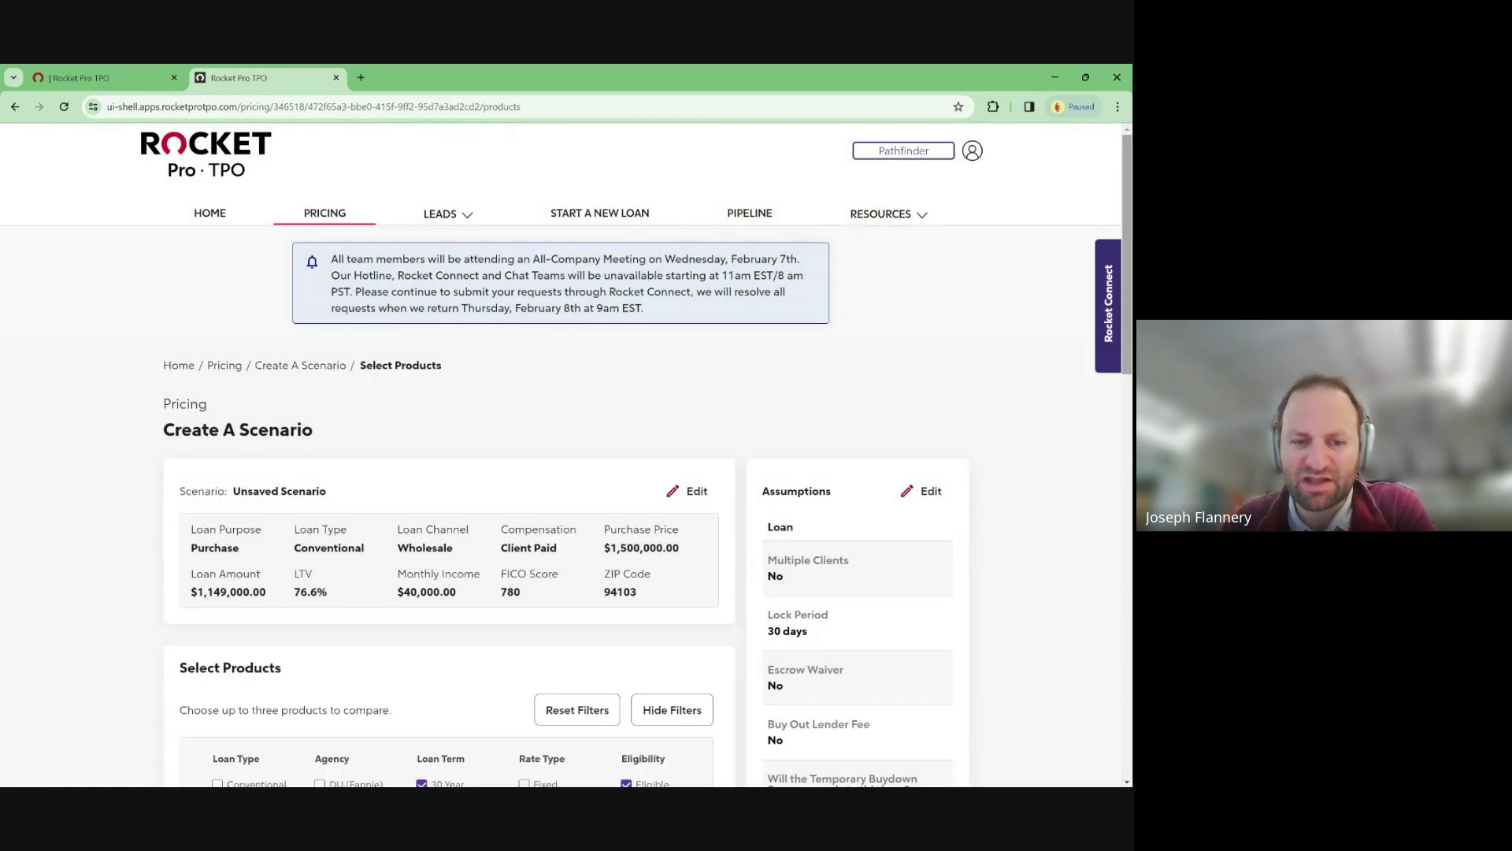
- Choose the Agency High Balance 30 Year Fixed - FannieMae product and continue to its prices
{"action": "scroll", "coordinate": [788, 455], "scroll_direction": "down", "scroll_amount": 7}
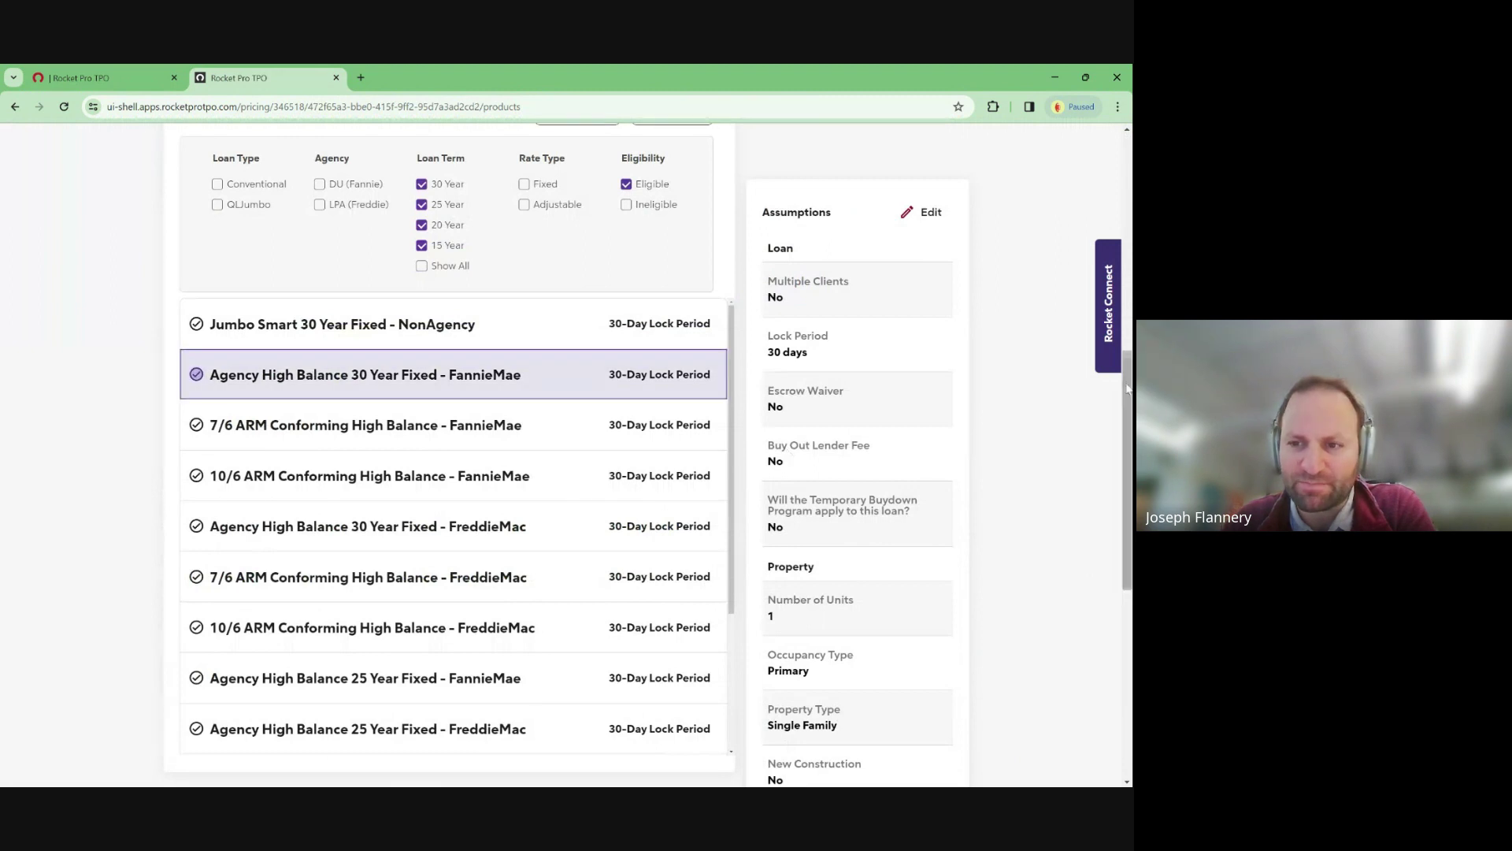
{"action": "scroll", "coordinate": [1047, 530], "scroll_direction": "down", "scroll_amount": 4}
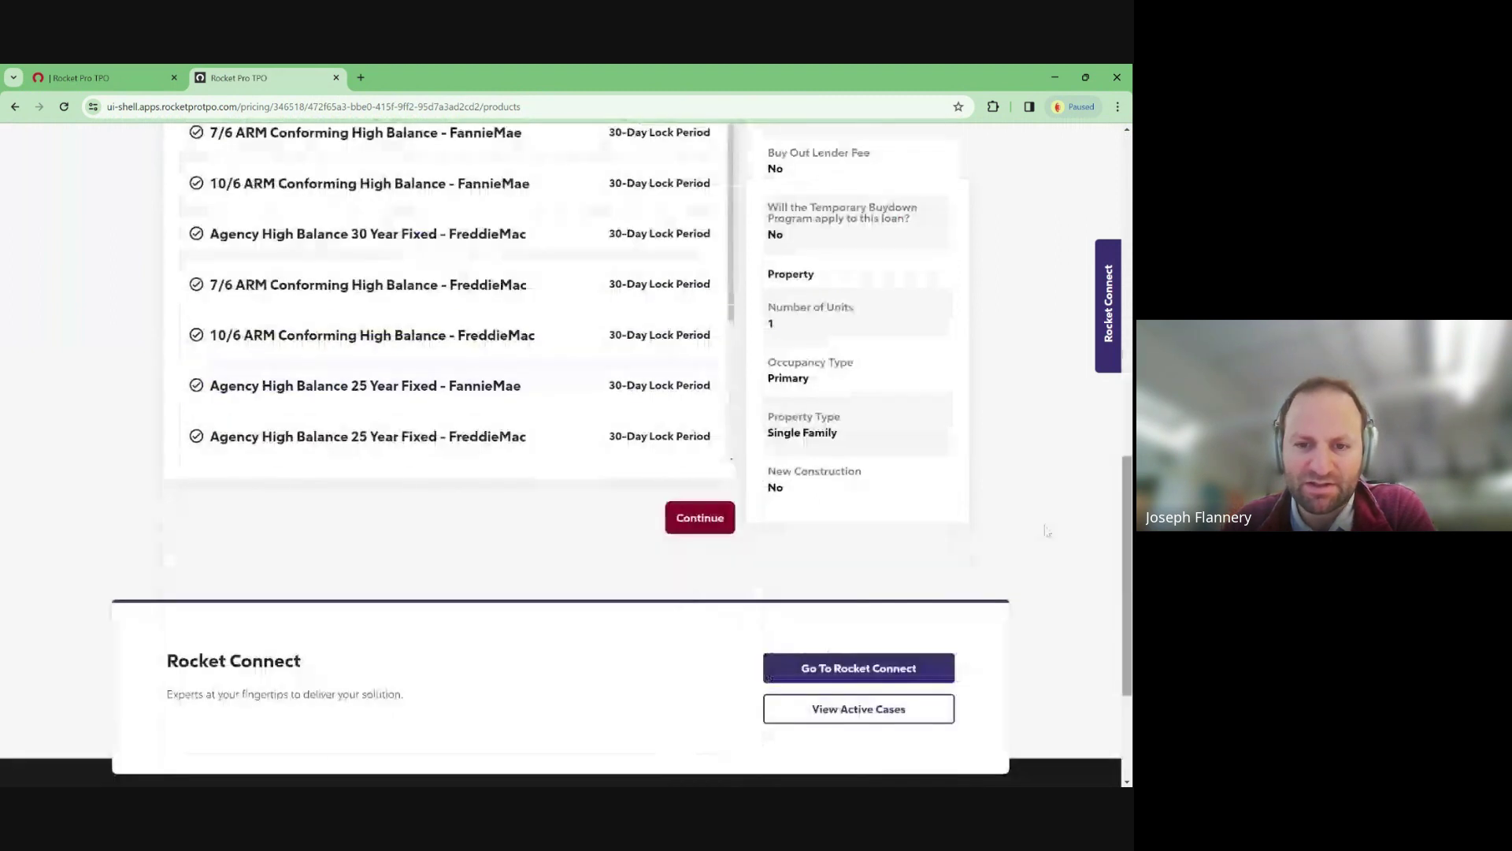
{"action": "left_click", "coordinate": [699, 518]}
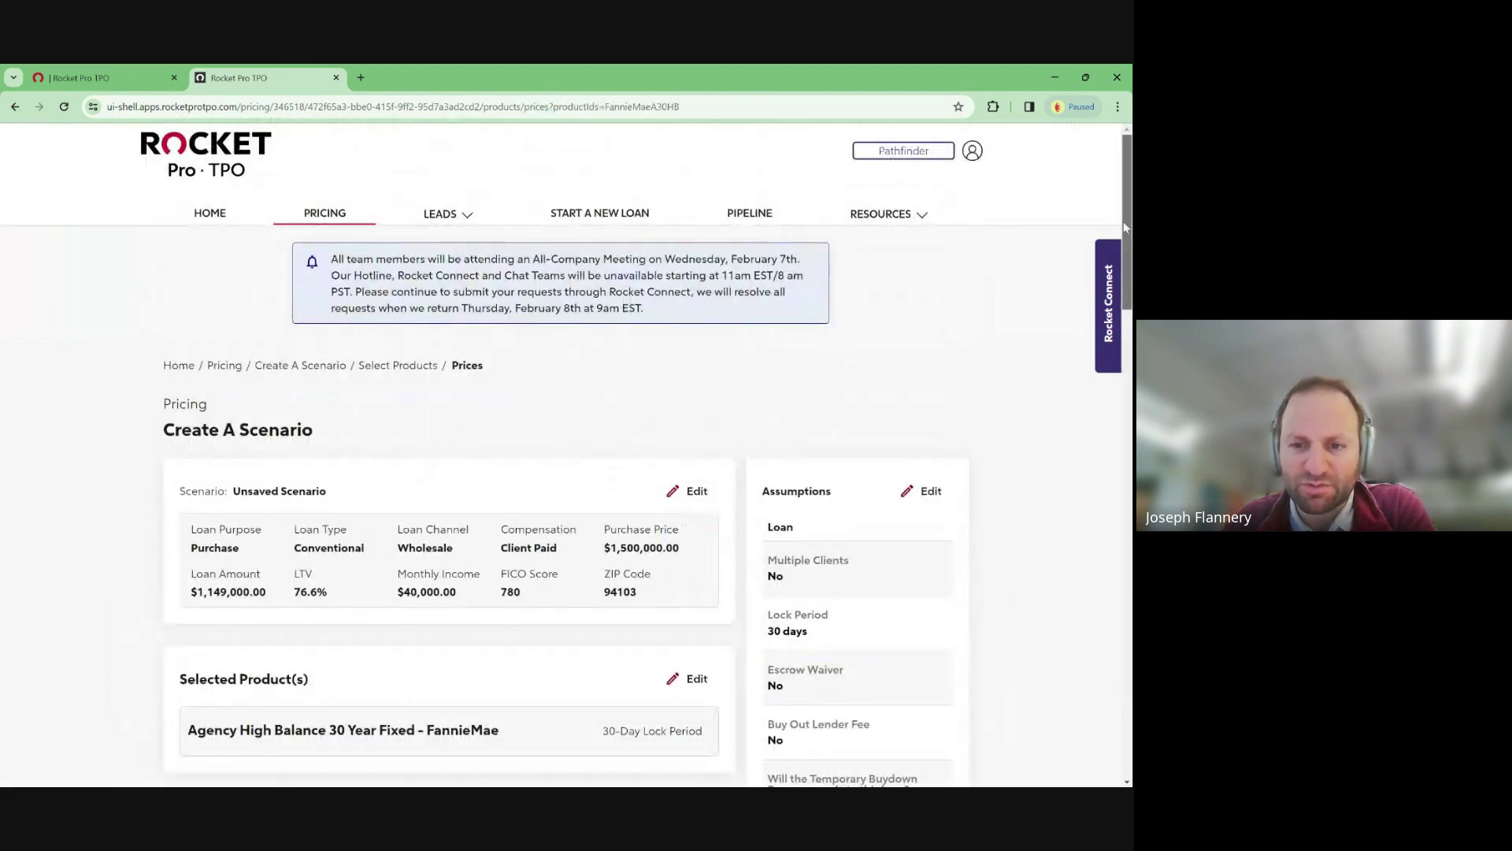
- Select the 6.500% rate for the Agency High Balance 30 Year Fixed and examine the product's pricing adjustments
{"action": "left_click_drag", "start_coordinate": [1126, 227], "coordinate": [1126, 502]}
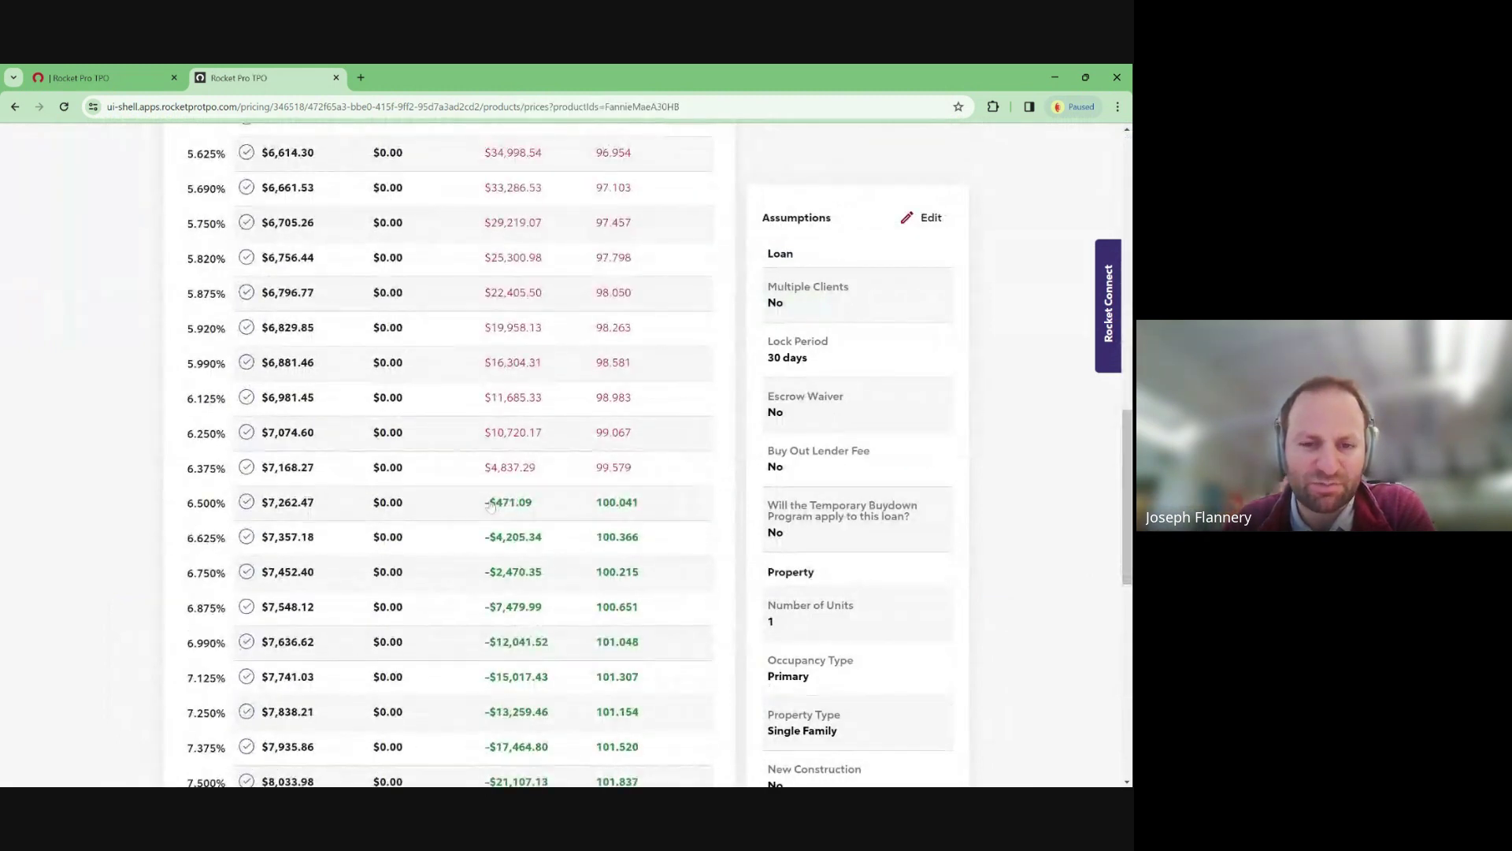
{"action": "left_click", "coordinate": [461, 511]}
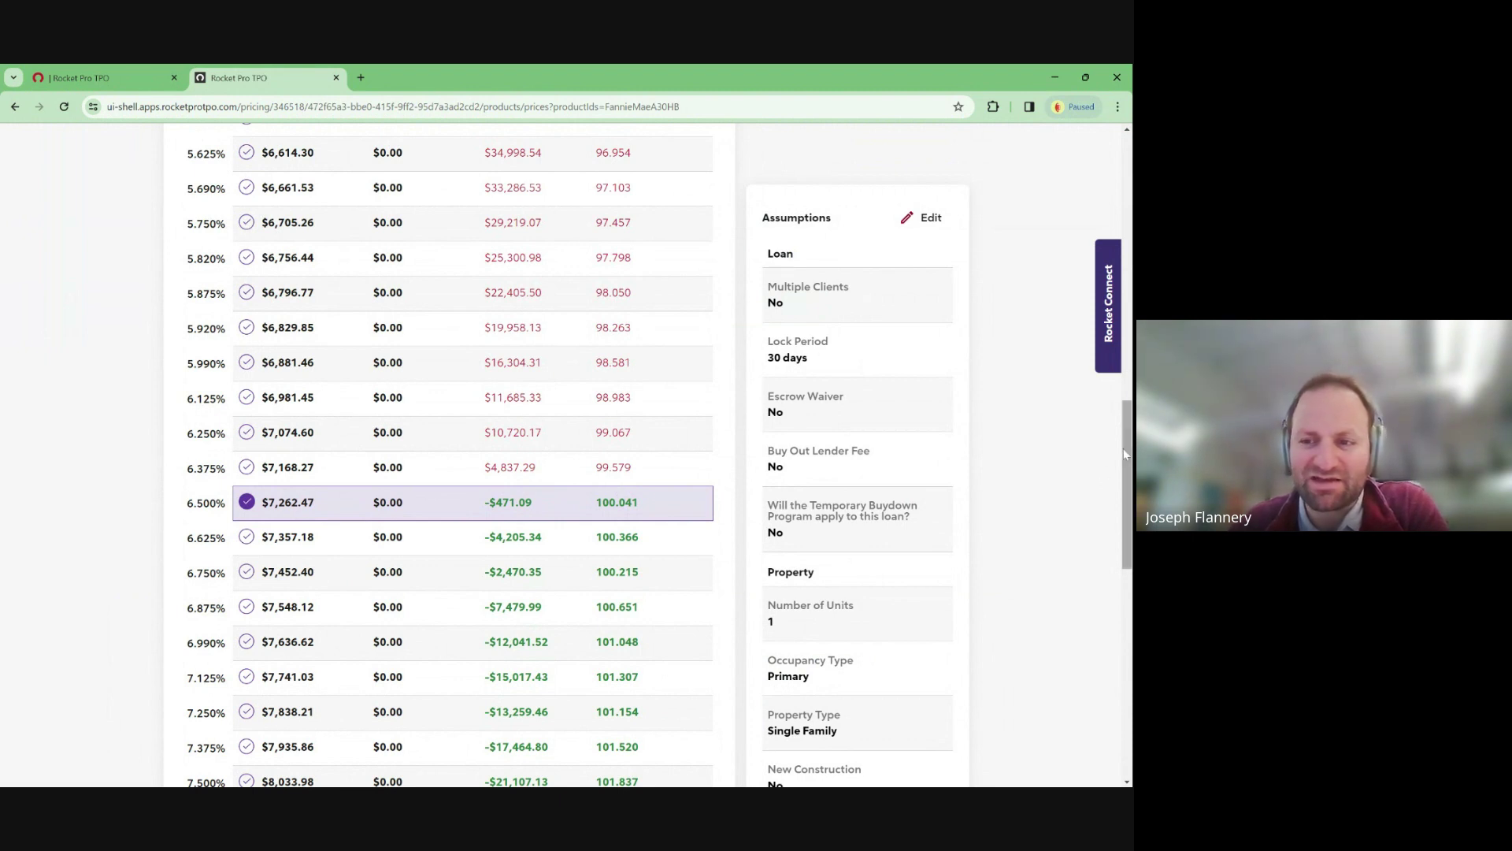
{"action": "left_click_drag", "start_coordinate": [1125, 451], "coordinate": [1129, 235]}
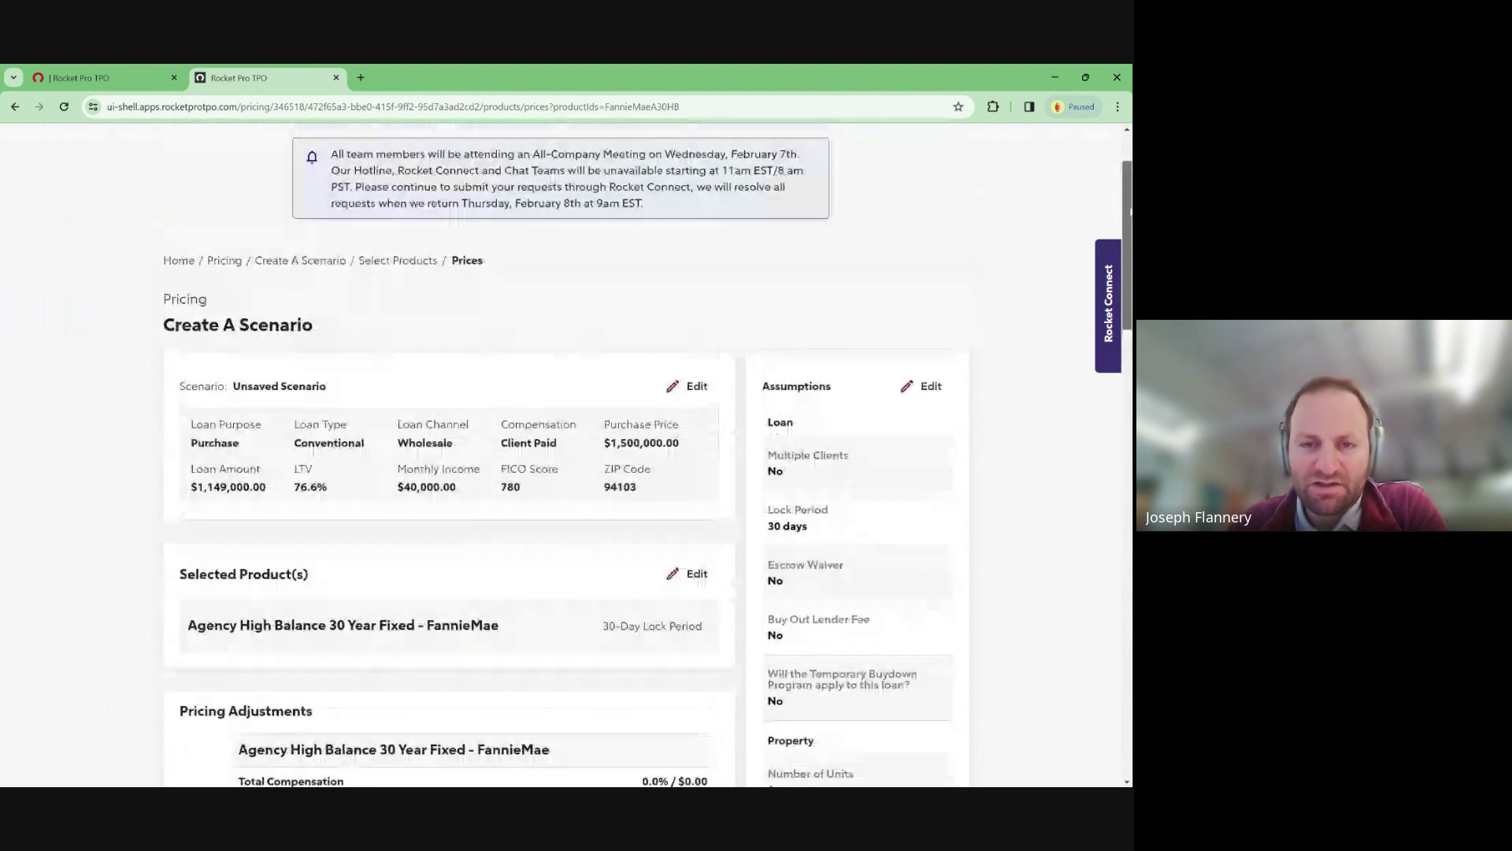
{"action": "scroll", "coordinate": [1131, 211], "scroll_direction": "up", "scroll_amount": 1}
{"action": "scroll", "coordinate": [1130, 211], "scroll_direction": "down", "scroll_amount": 4}
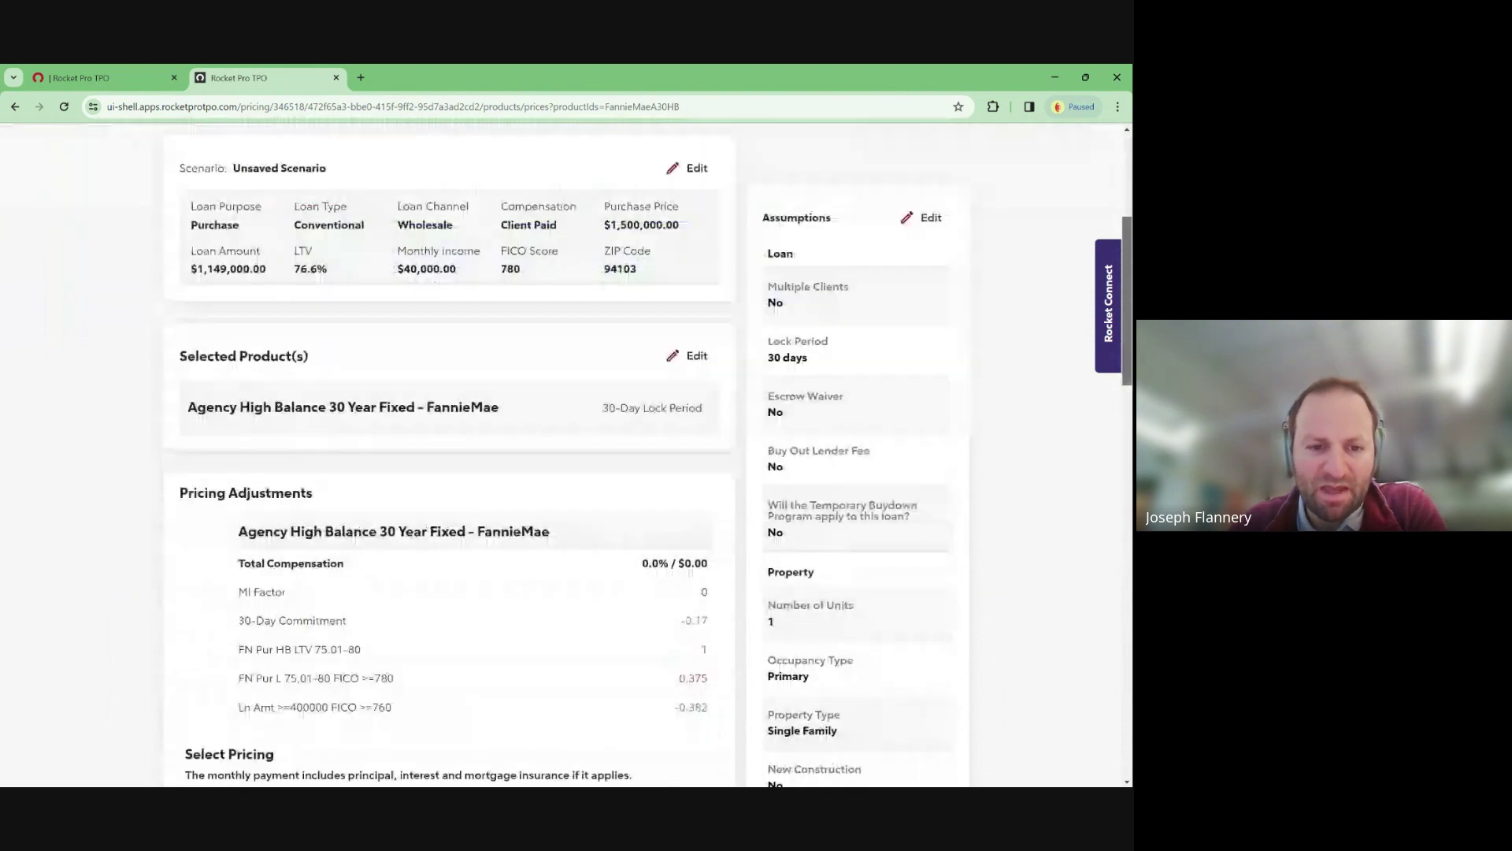
{"action": "scroll", "coordinate": [796, 664], "scroll_direction": "down", "scroll_amount": 3}
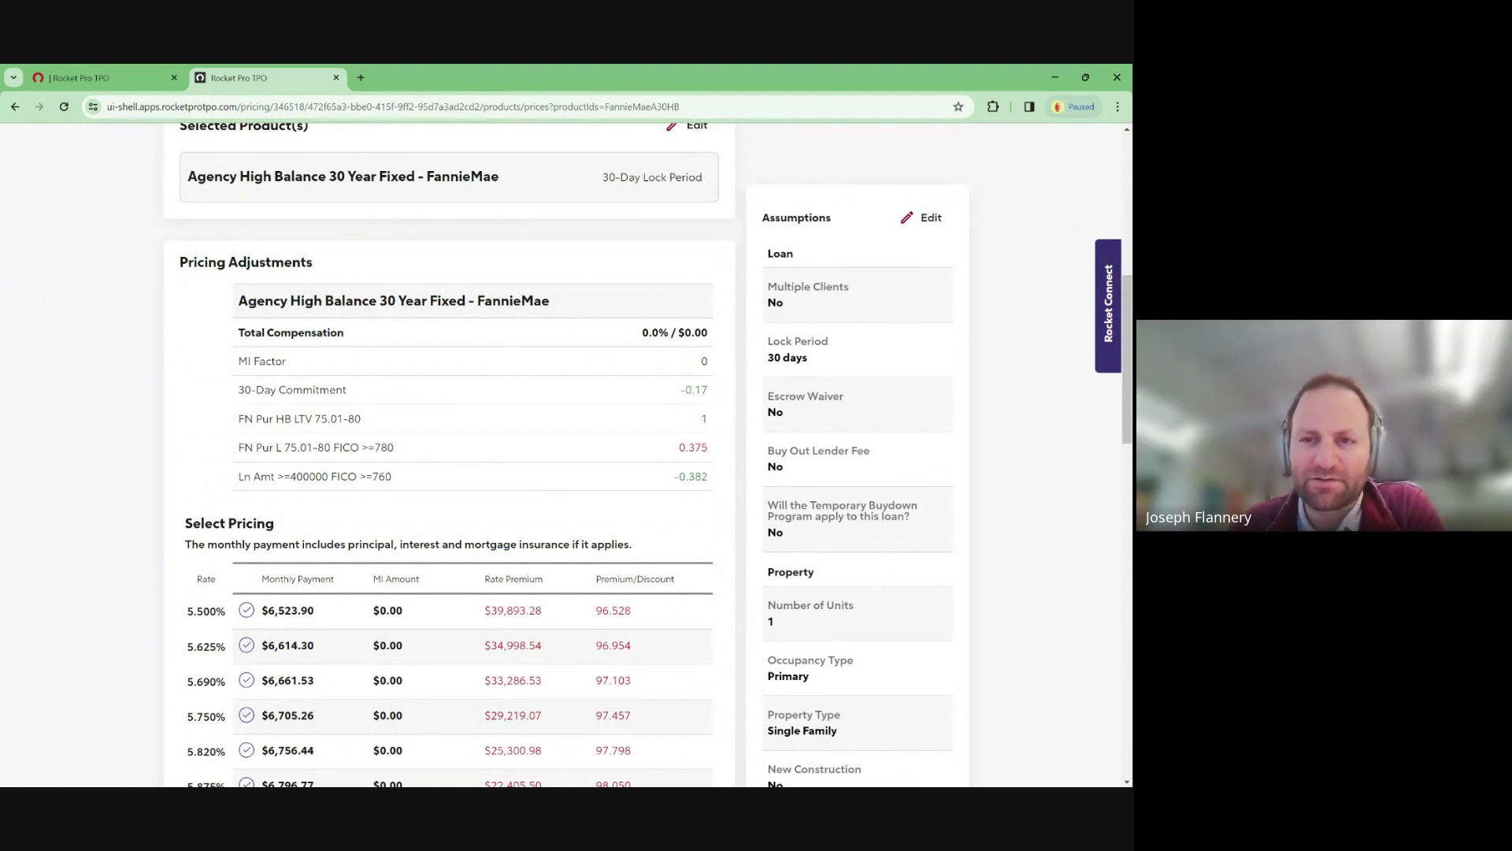
- Reopen the scenario for editing and change the property's ZIP code to 34952
{"action": "scroll", "coordinate": [1108, 210], "scroll_direction": "up", "scroll_amount": 5}
{"action": "scroll", "coordinate": [1108, 210], "scroll_direction": "down", "scroll_amount": 1}
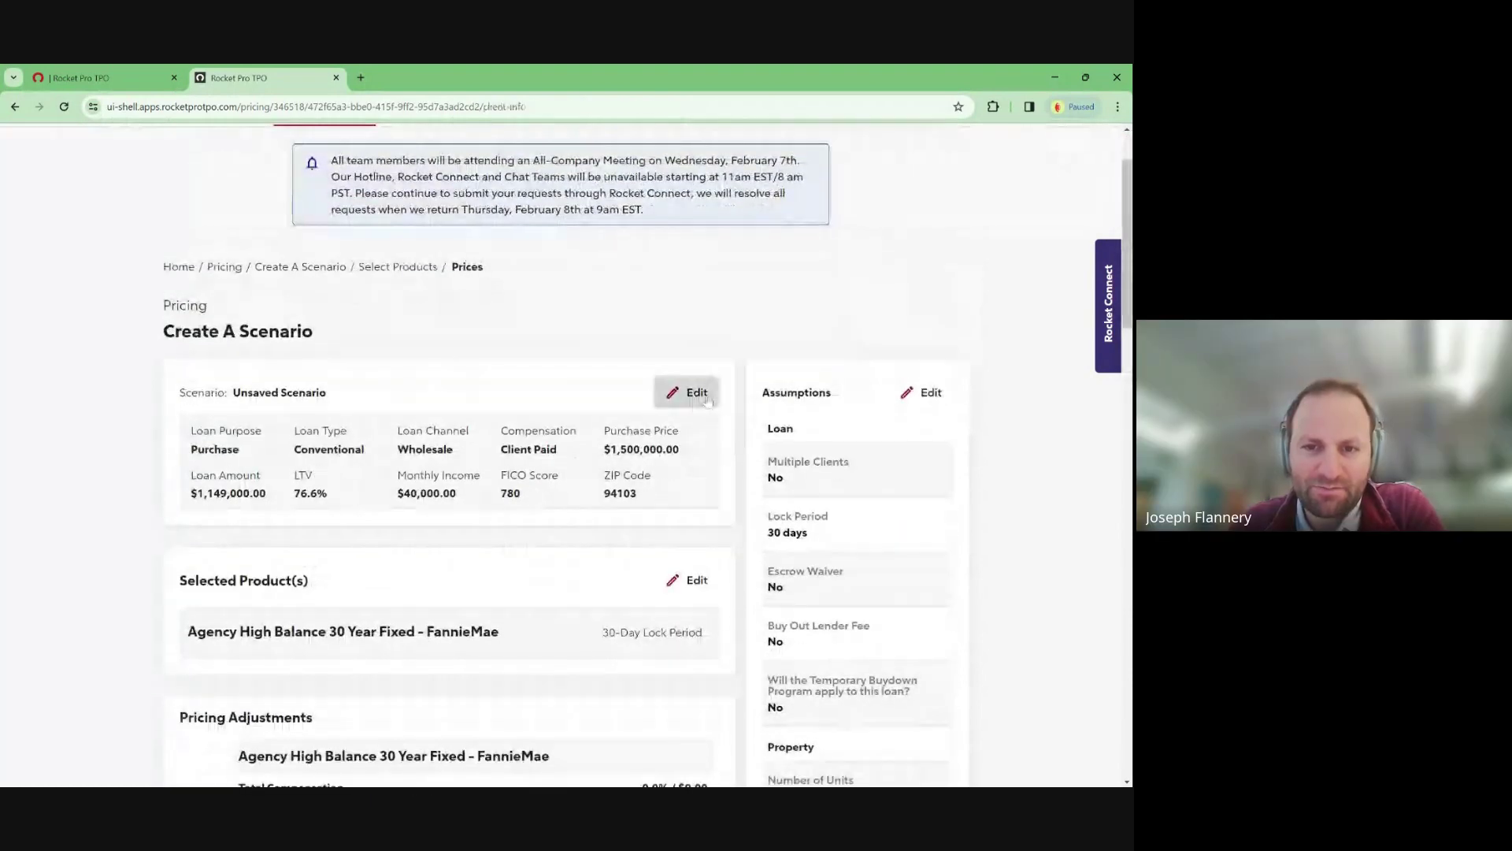
{"action": "left_click", "coordinate": [687, 393]}
{"action": "double_click", "coordinate": [524, 625]}
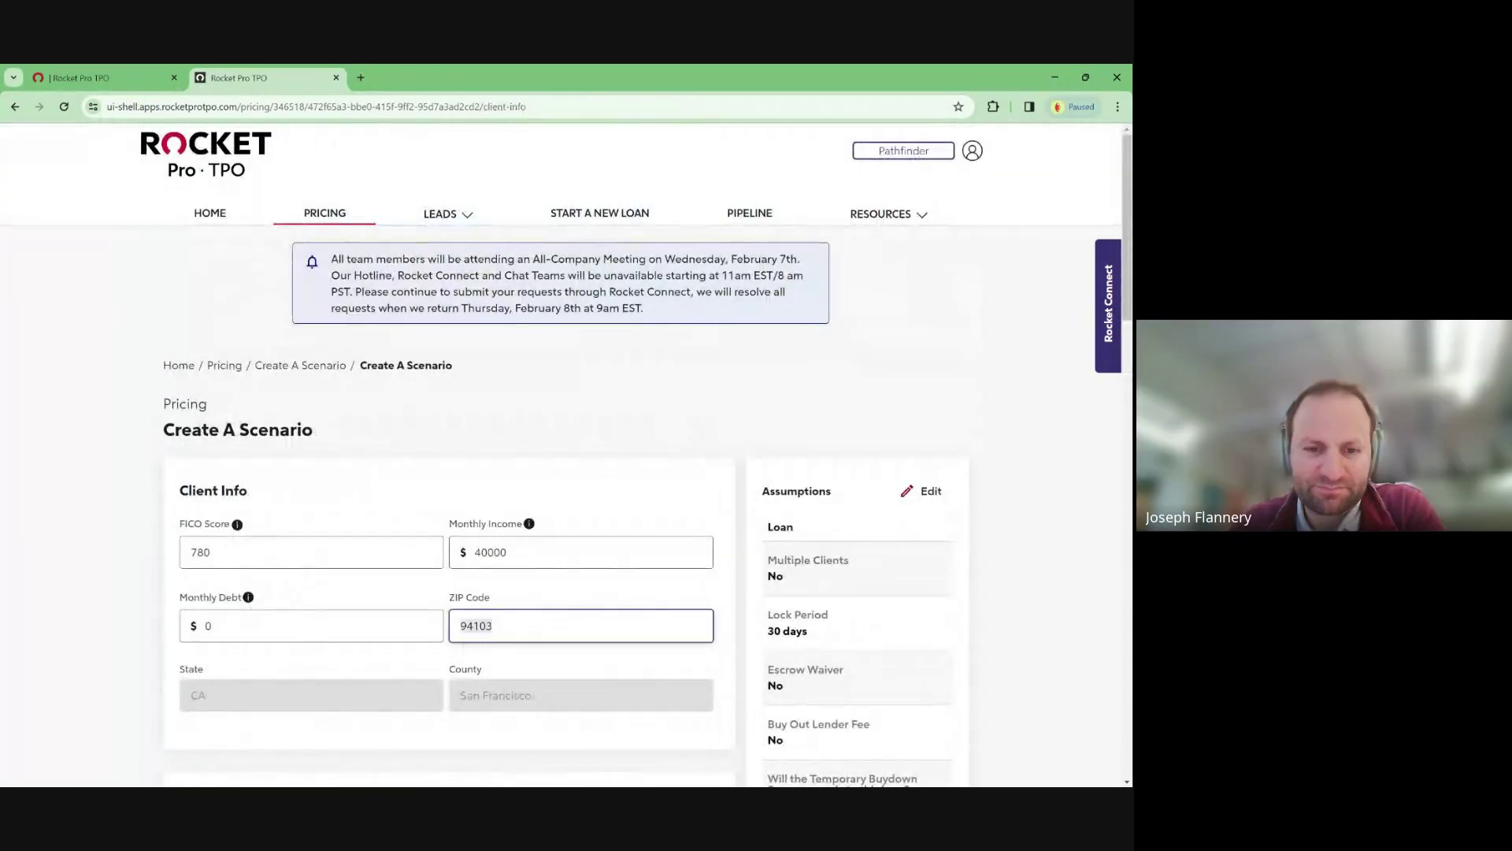
{"action": "type", "text": "34952"}
{"action": "mouse_move", "coordinate": [494, 532]}
{"action": "left_click", "coordinate": [439, 479]}
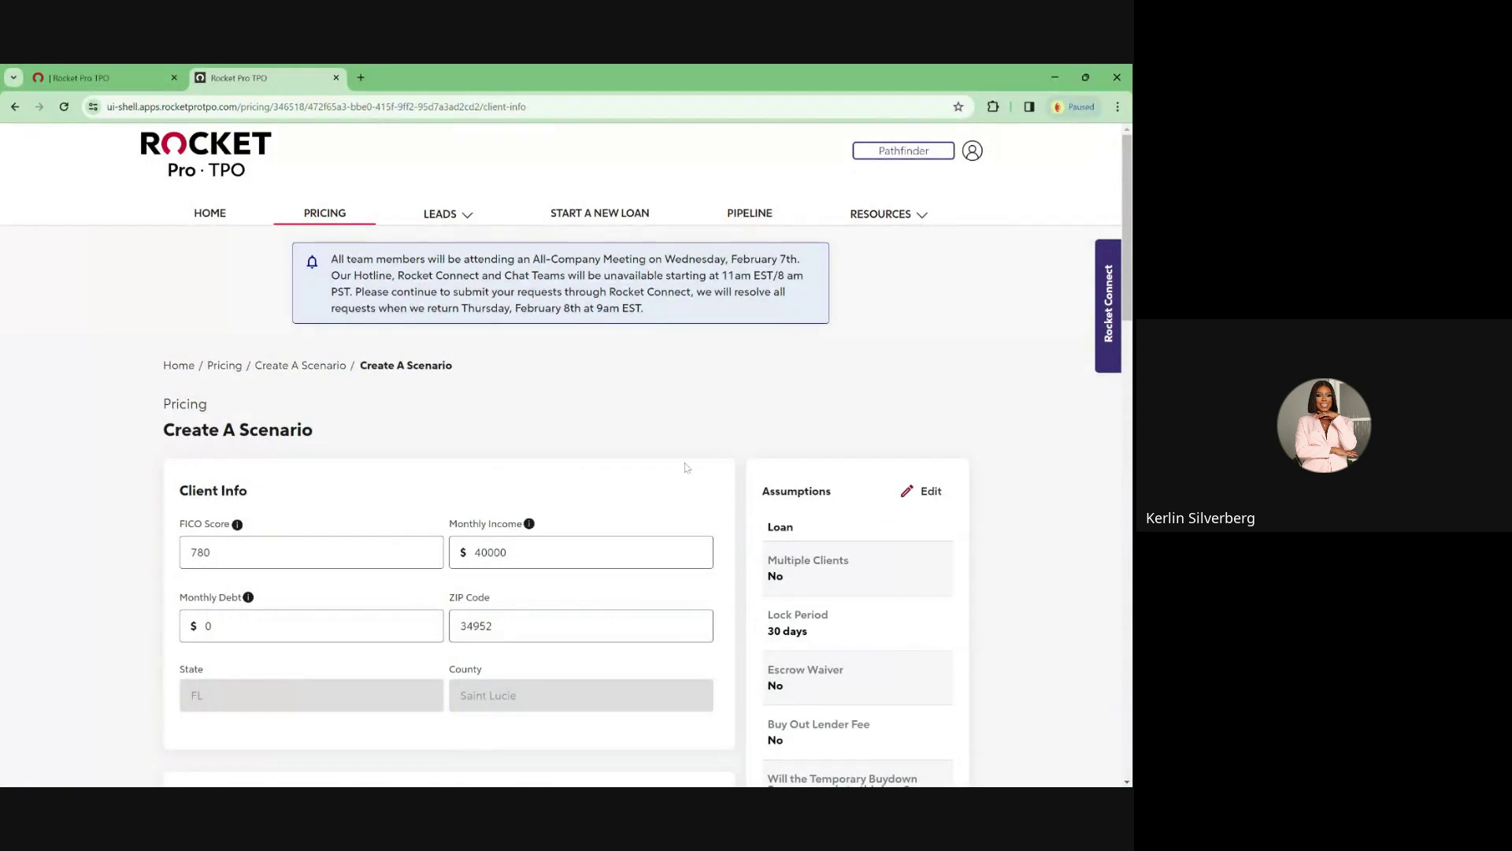
- Set the scenario's purchase price to $199,500 and its LTV to 99%
{"action": "left_click_drag", "start_coordinate": [1127, 228], "coordinate": [1127, 421]}
{"action": "double_click", "coordinate": [227, 306]}
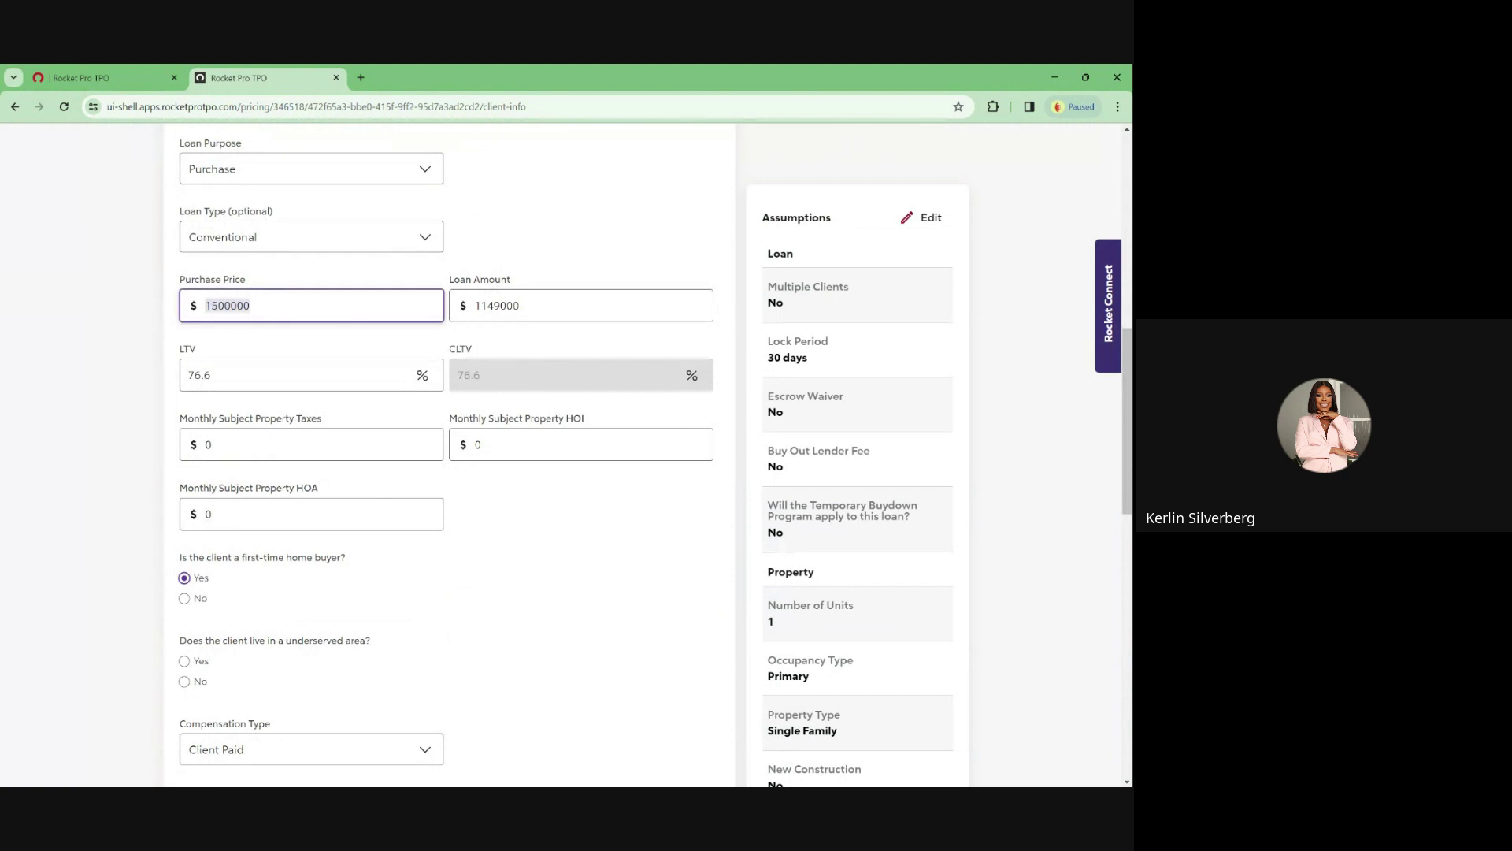
{"action": "type", "text": "199,"}
{"action": "type", "text": "500"}
{"action": "left_click", "coordinate": [536, 251]}
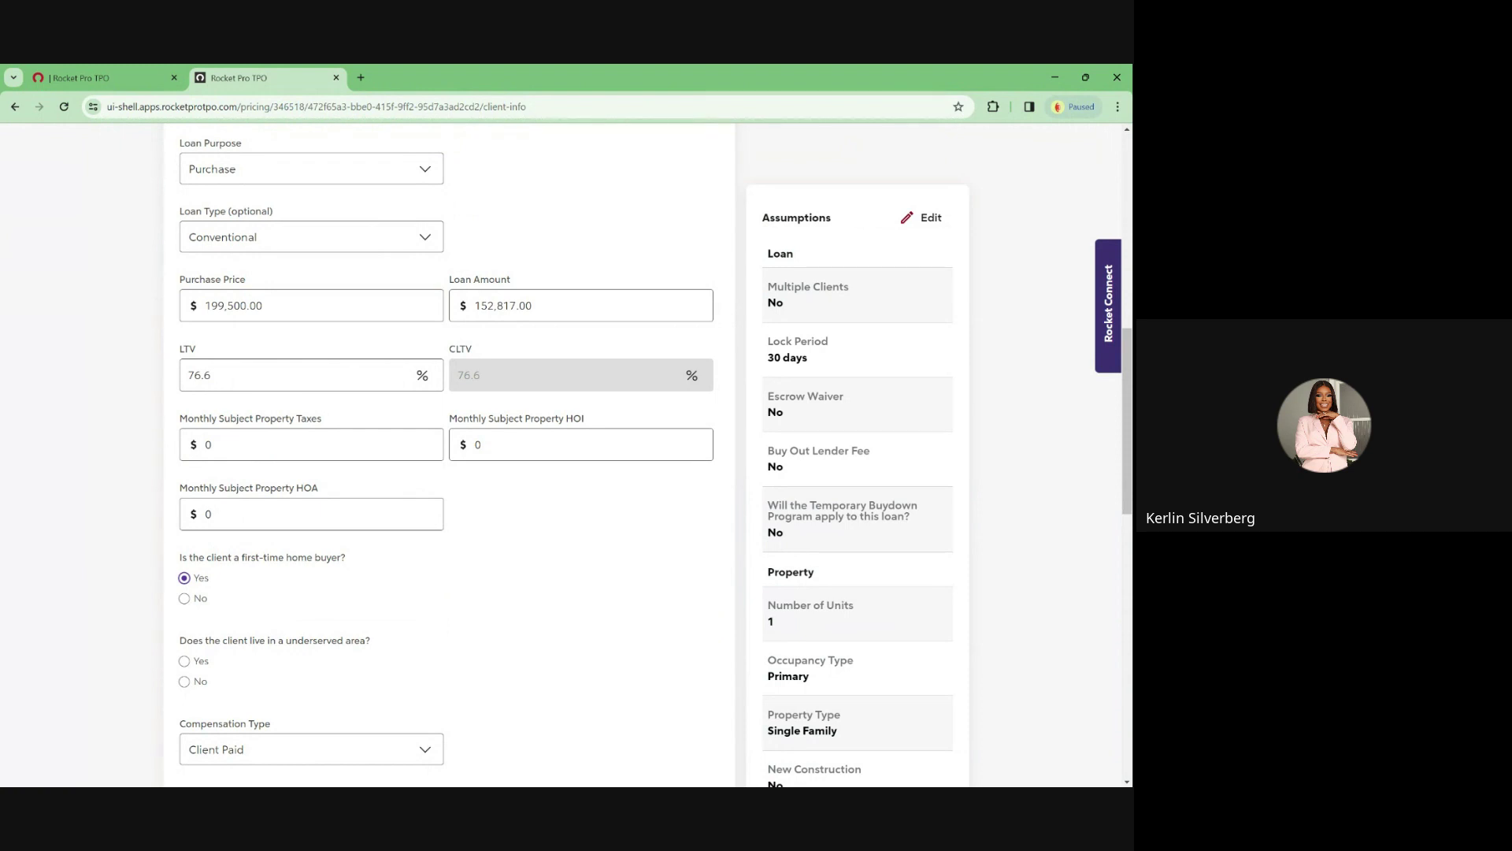
{"action": "left_click", "coordinate": [237, 375]}
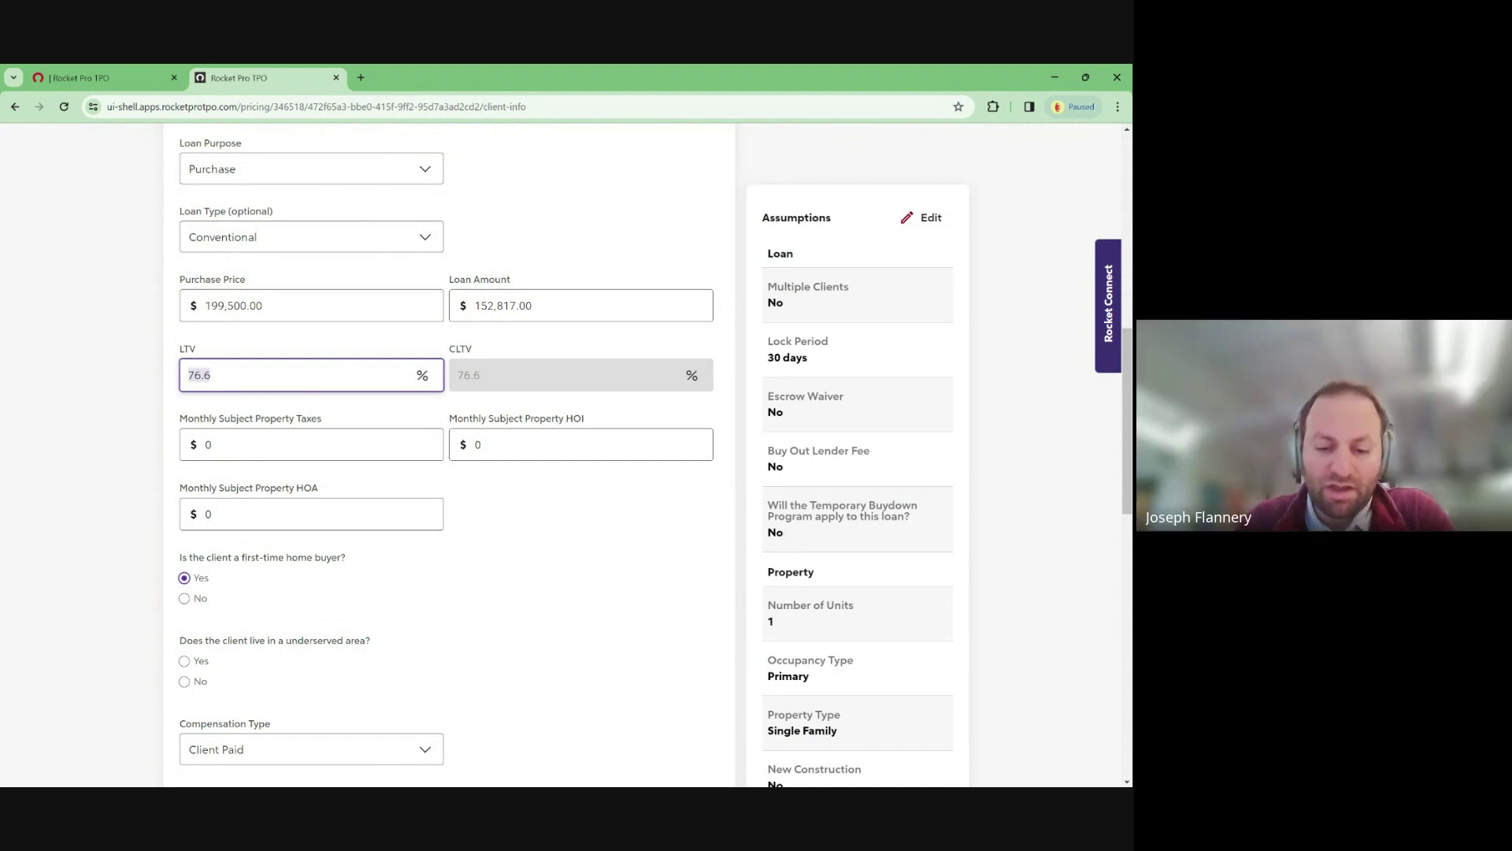
{"action": "type", "text": "99"}
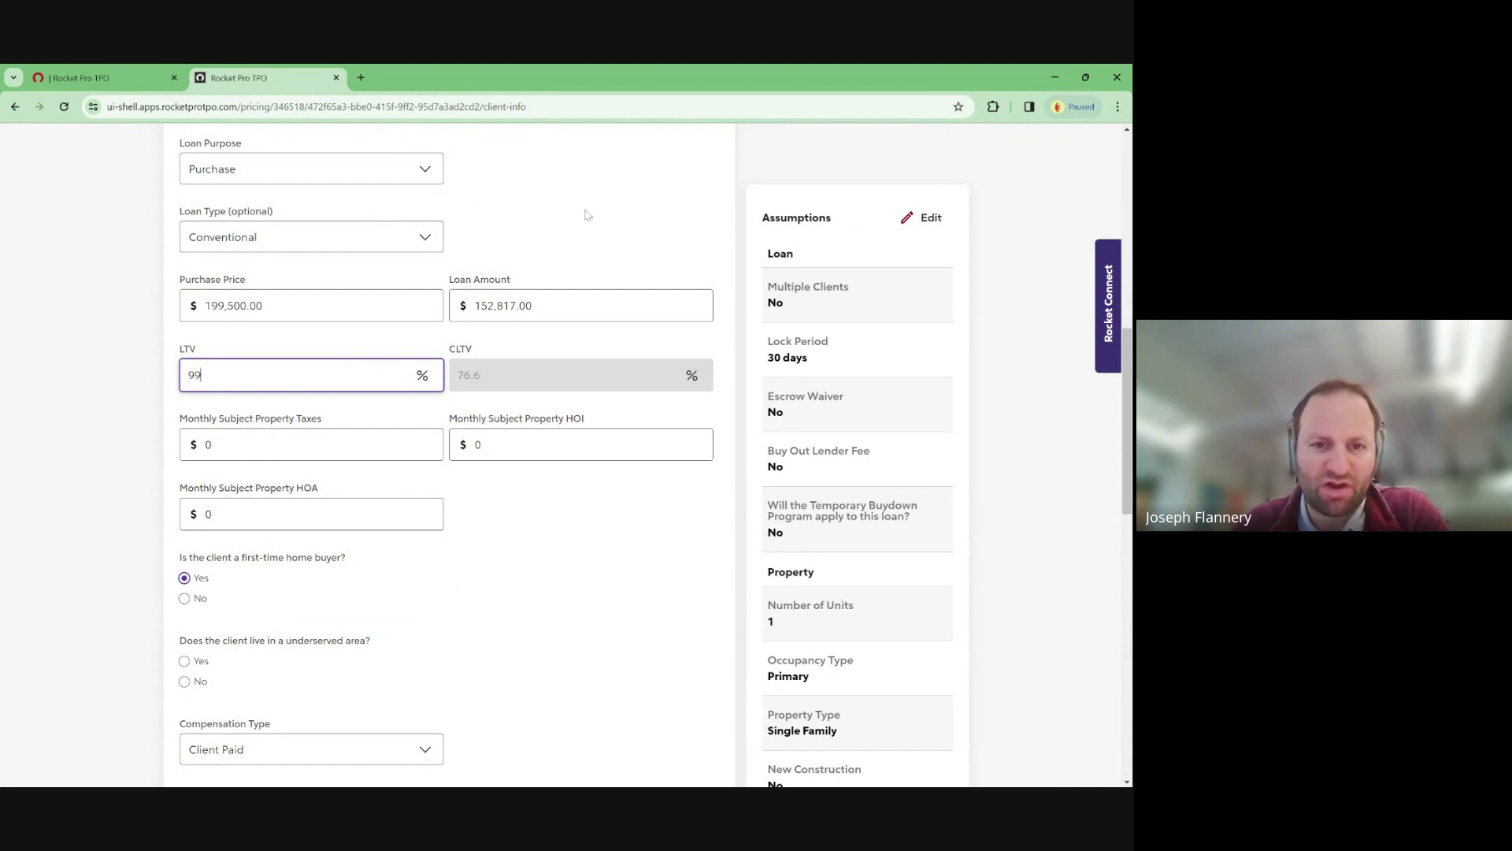
{"action": "left_click", "coordinate": [586, 218]}
- Set the PMI preference to Client Paid and clear the optional loan type selection
{"action": "left_click_drag", "start_coordinate": [1126, 370], "coordinate": [1125, 425]}
{"action": "left_click", "coordinate": [381, 539]}
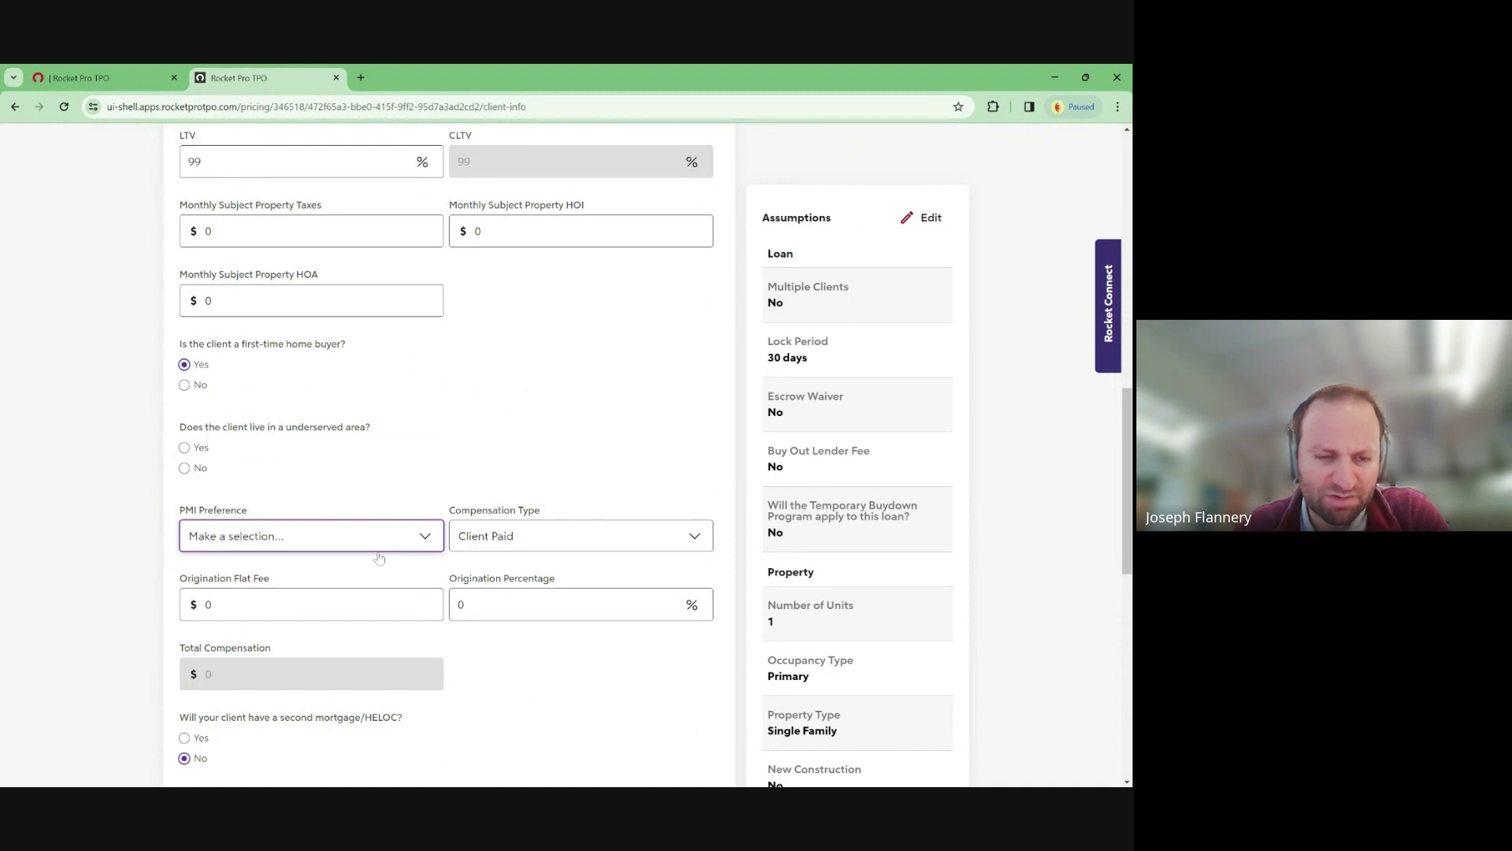
{"action": "left_click", "coordinate": [311, 569]}
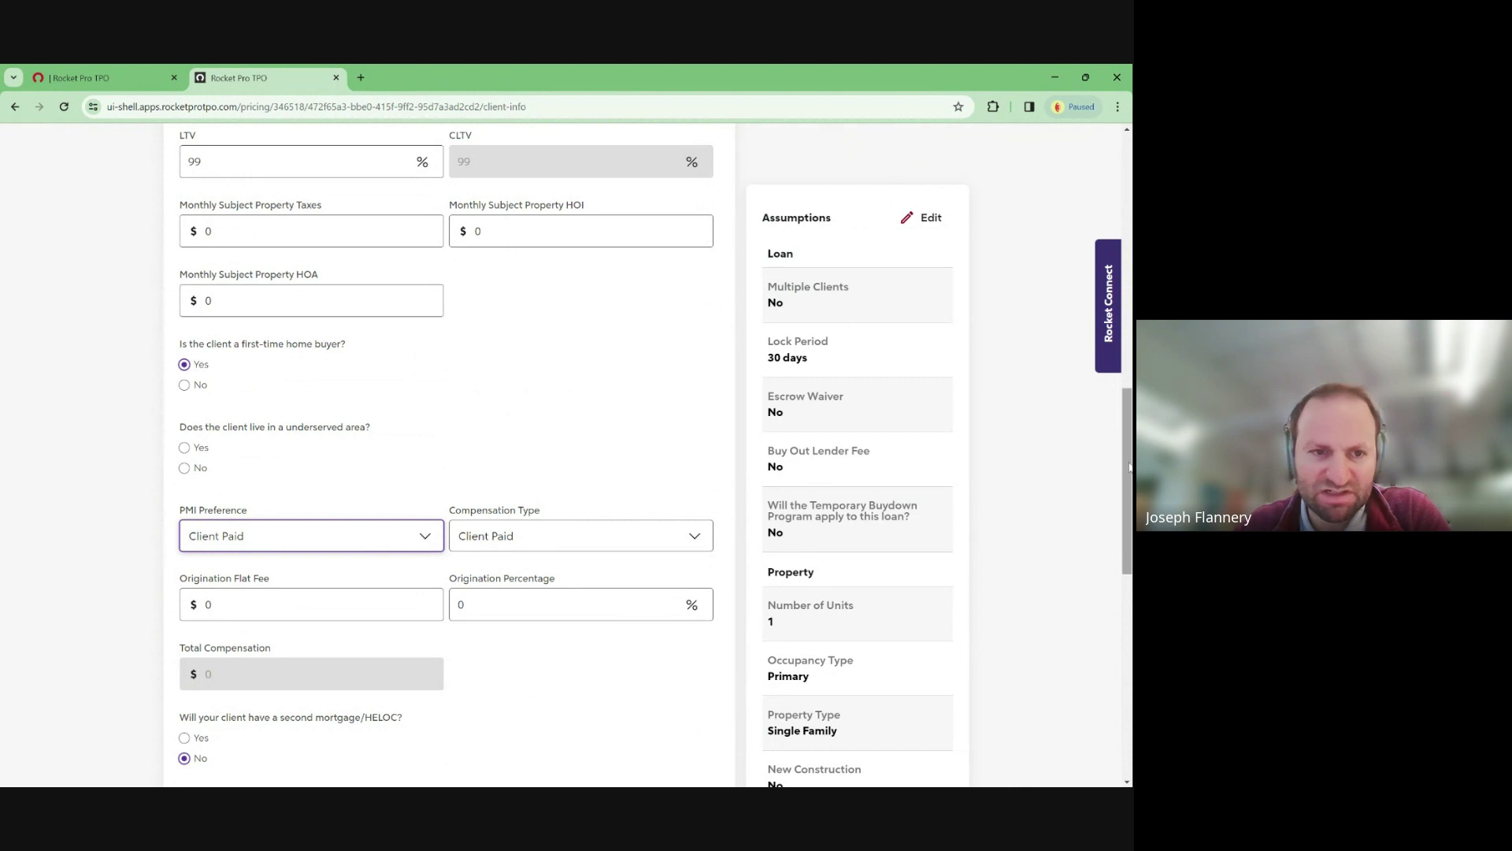
{"action": "left_click_drag", "start_coordinate": [1126, 502], "coordinate": [1116, 422]}
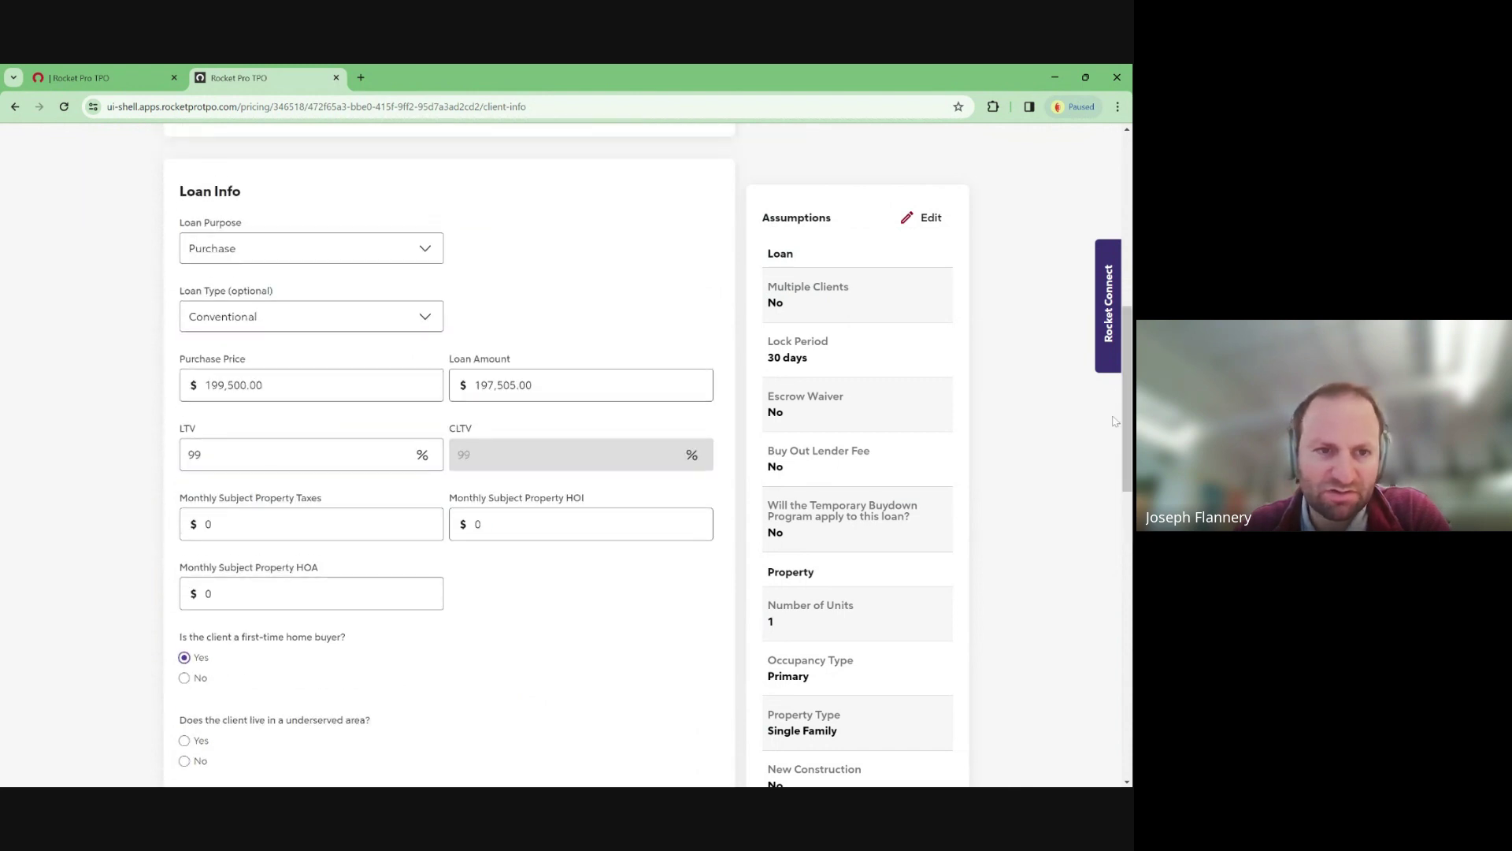
{"action": "left_click", "coordinate": [373, 340]}
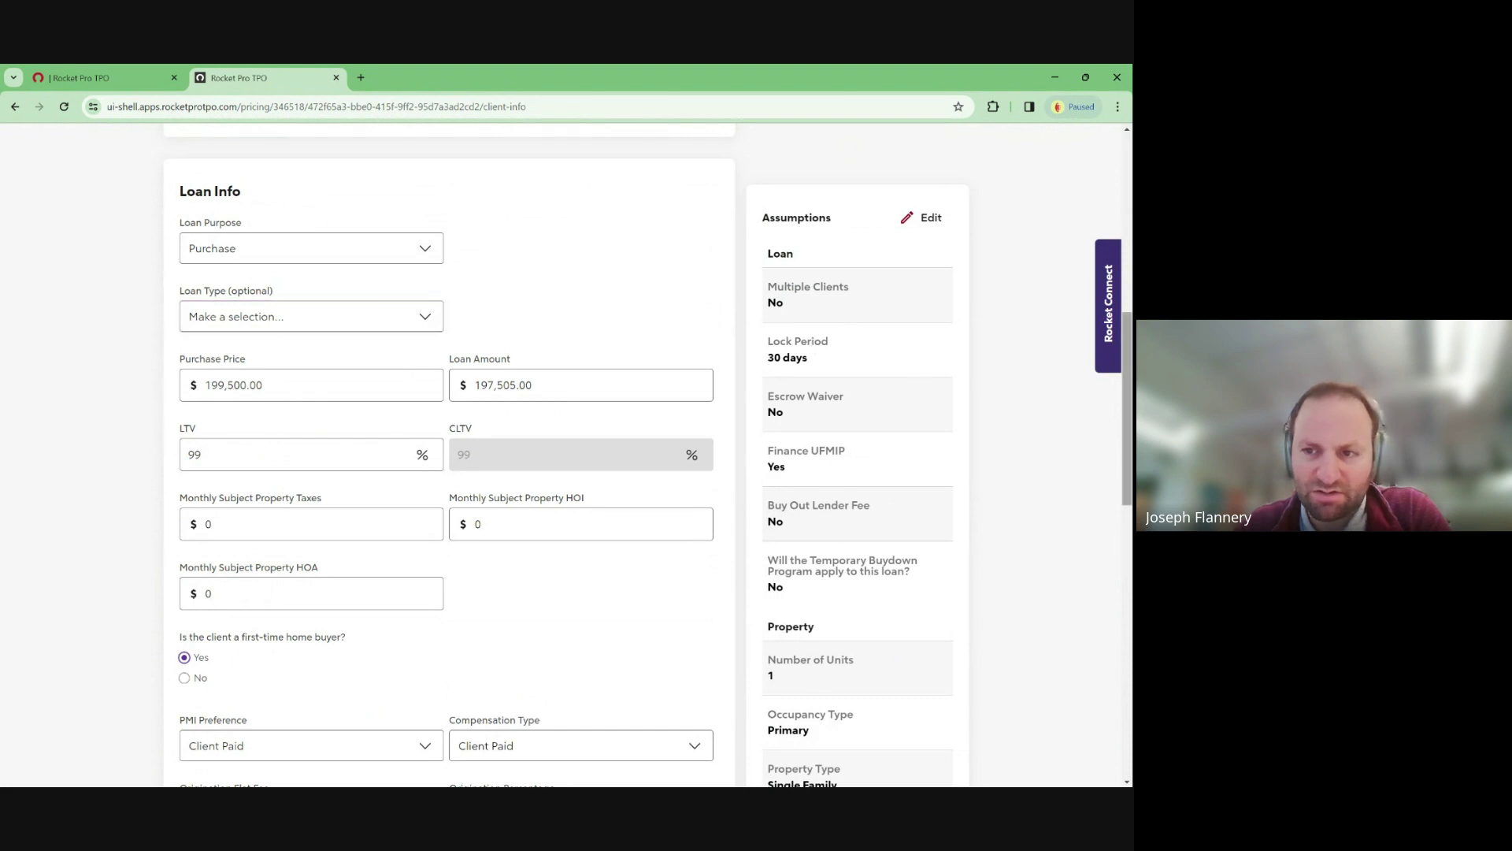
- Change the client's FICO score to 620 and submit the scenario to get products
{"action": "left_click_drag", "start_coordinate": [1129, 340], "coordinate": [1128, 238]}
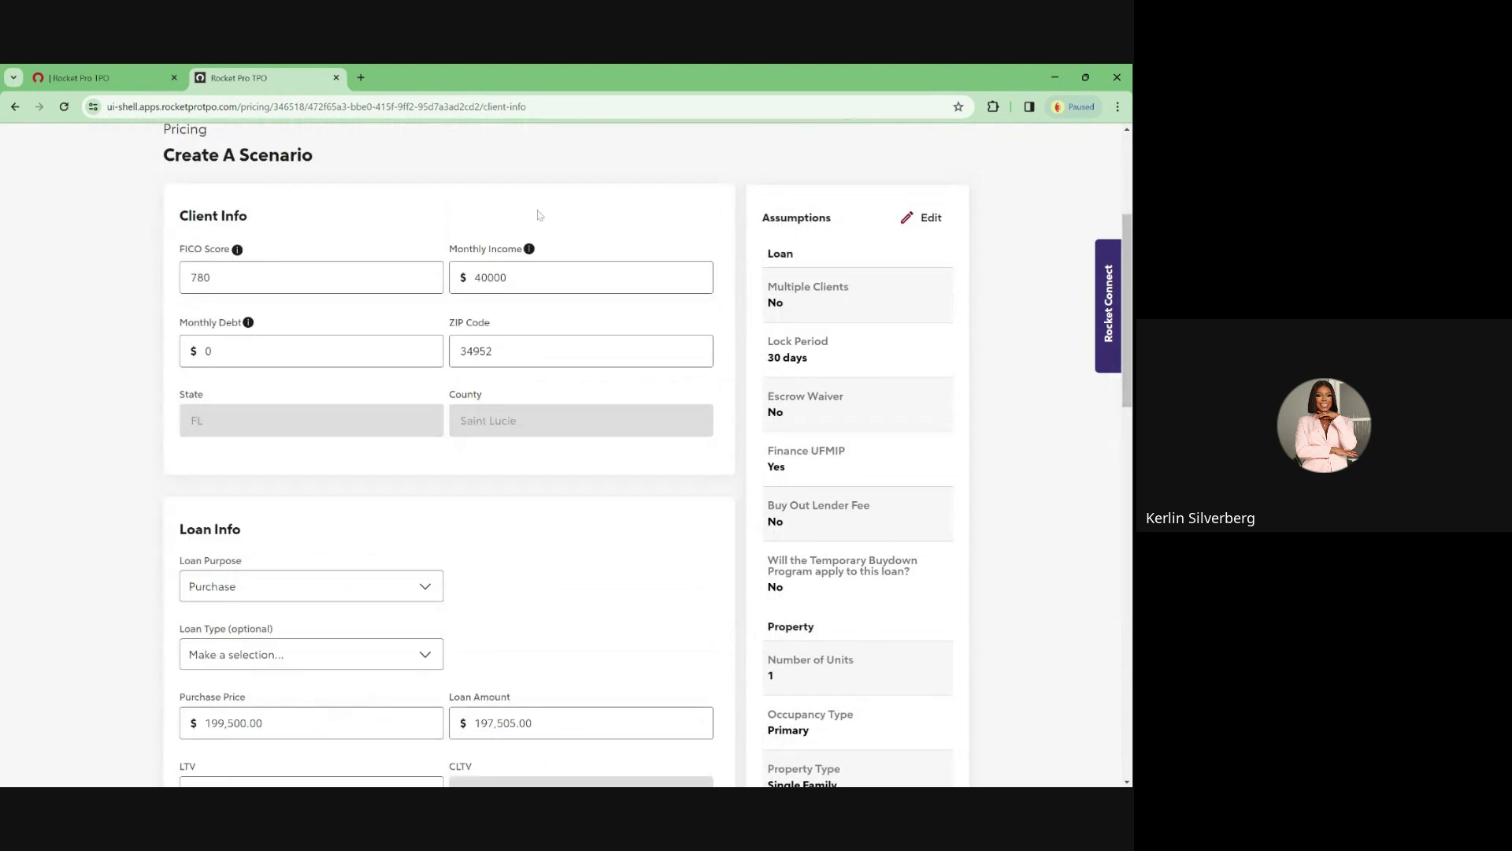
{"action": "double_click", "coordinate": [201, 277]}
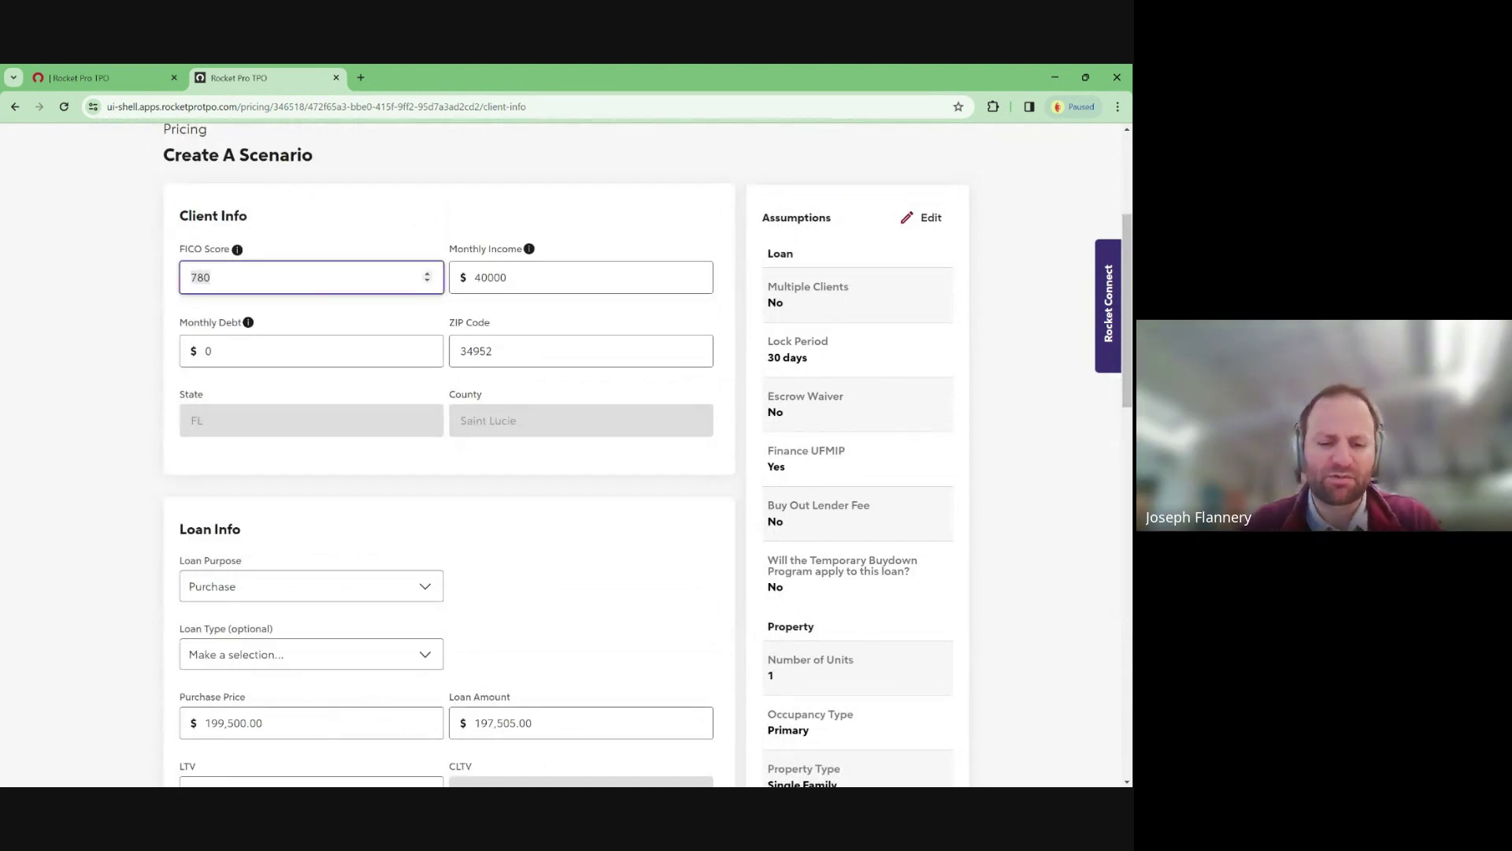
{"action": "type", "text": "620"}
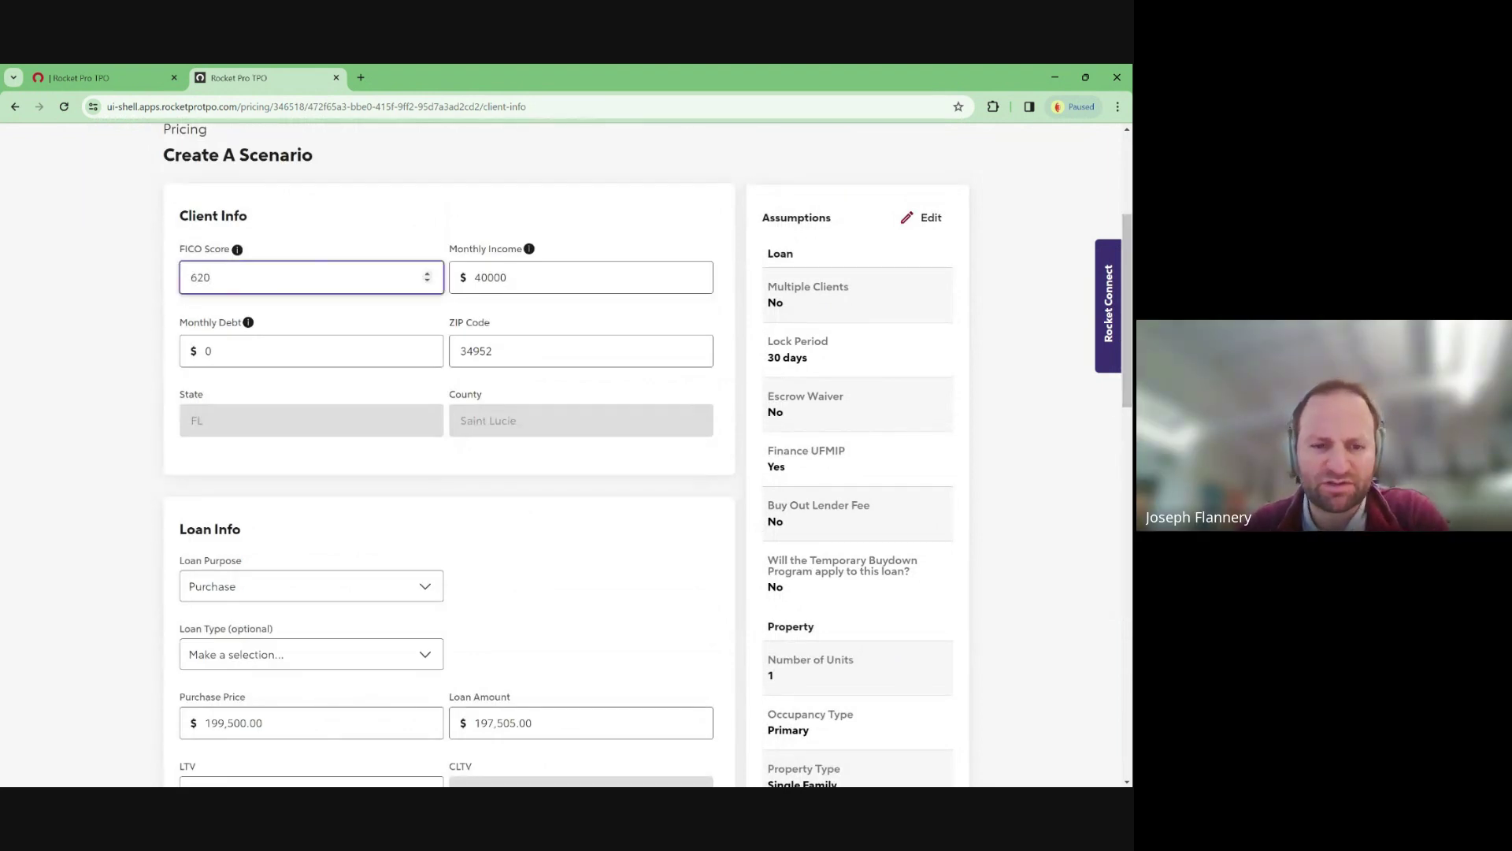
{"action": "left_click", "coordinate": [572, 599]}
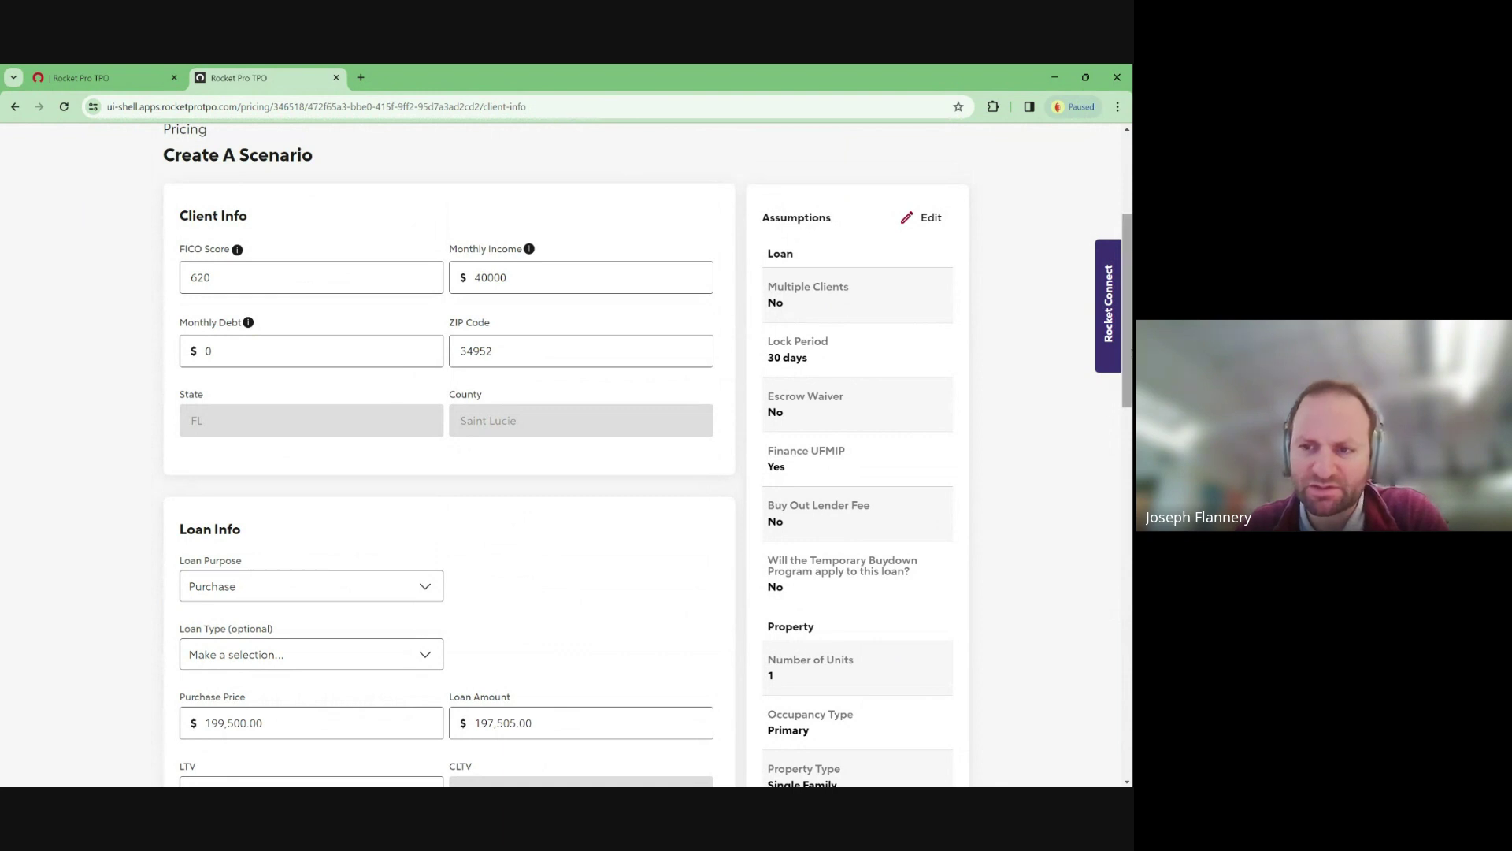
{"action": "scroll", "coordinate": [1111, 386], "scroll_direction": "down", "scroll_amount": 10}
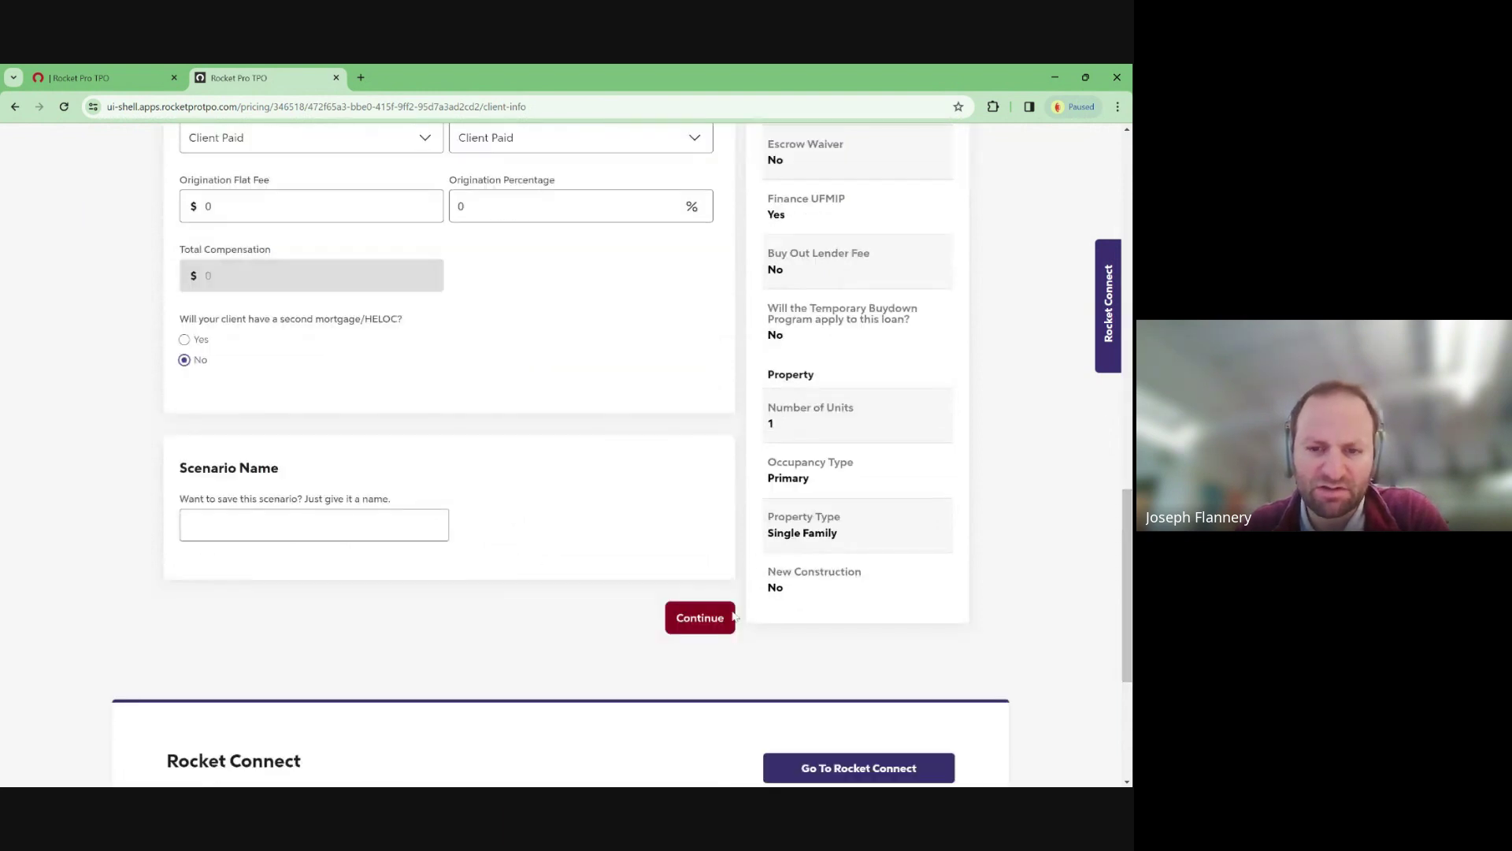
{"action": "left_click", "coordinate": [697, 618]}
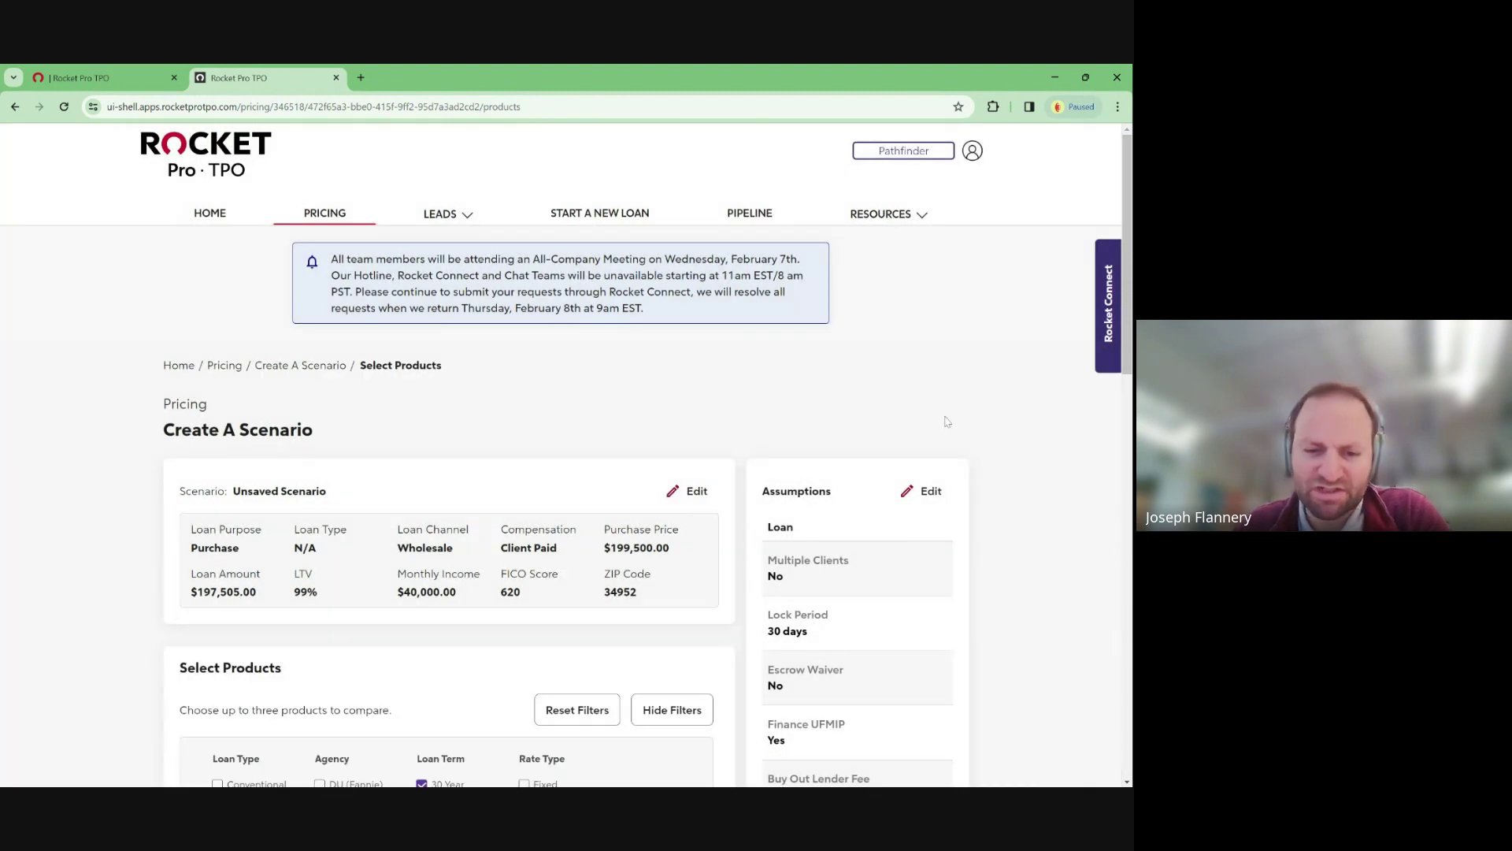
- Reopen the scenario, change the LTV to 96.5%, and resubmit it to review the eligible products
{"action": "left_click_drag", "start_coordinate": [1125, 208], "coordinate": [1124, 327]}
{"action": "left_click", "coordinate": [687, 163]}
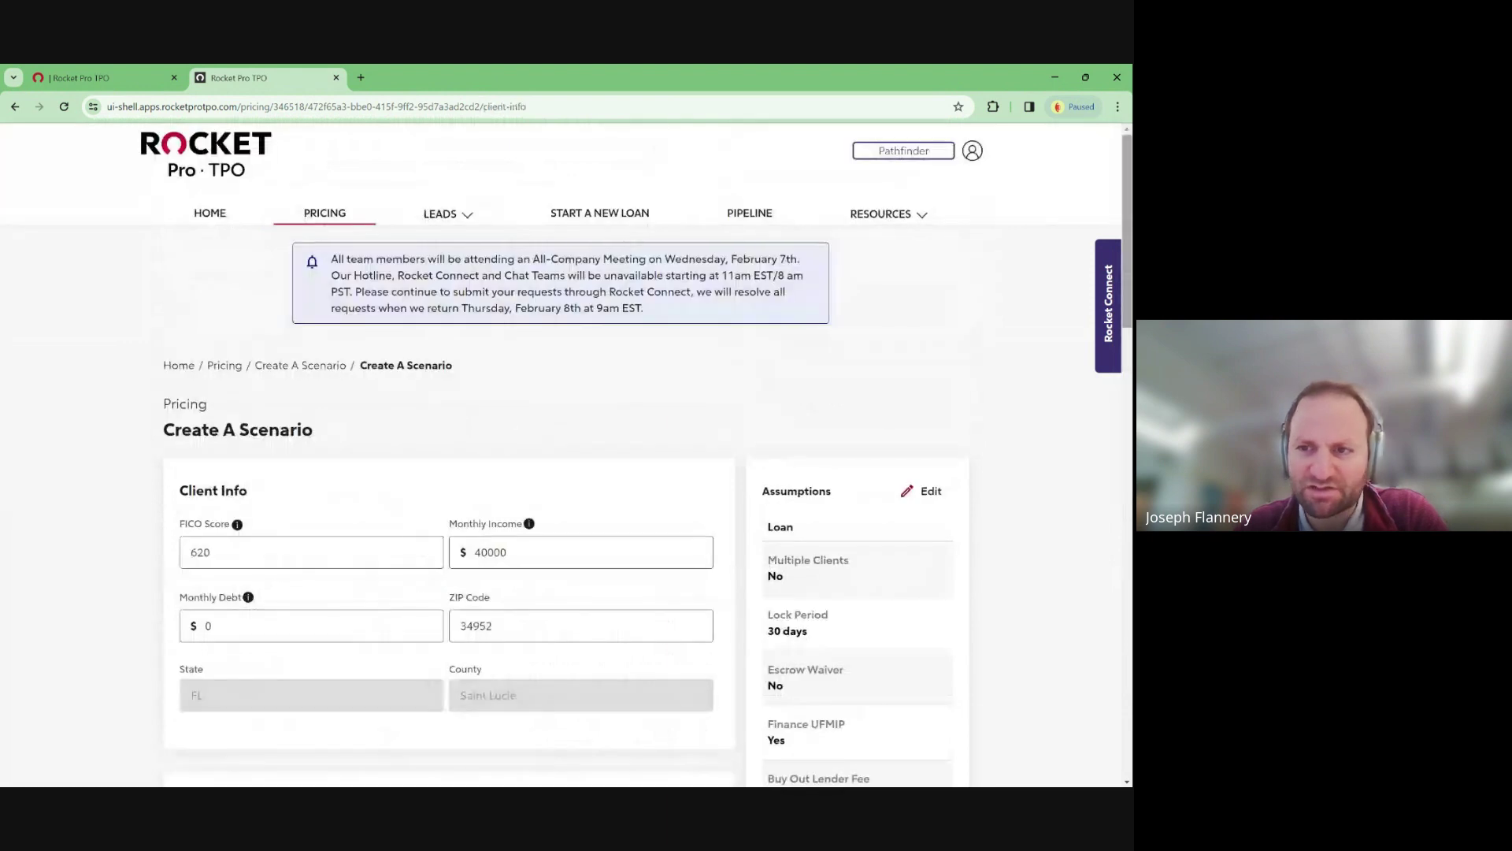
{"action": "scroll", "coordinate": [327, 380], "scroll_direction": "down", "scroll_amount": 9}
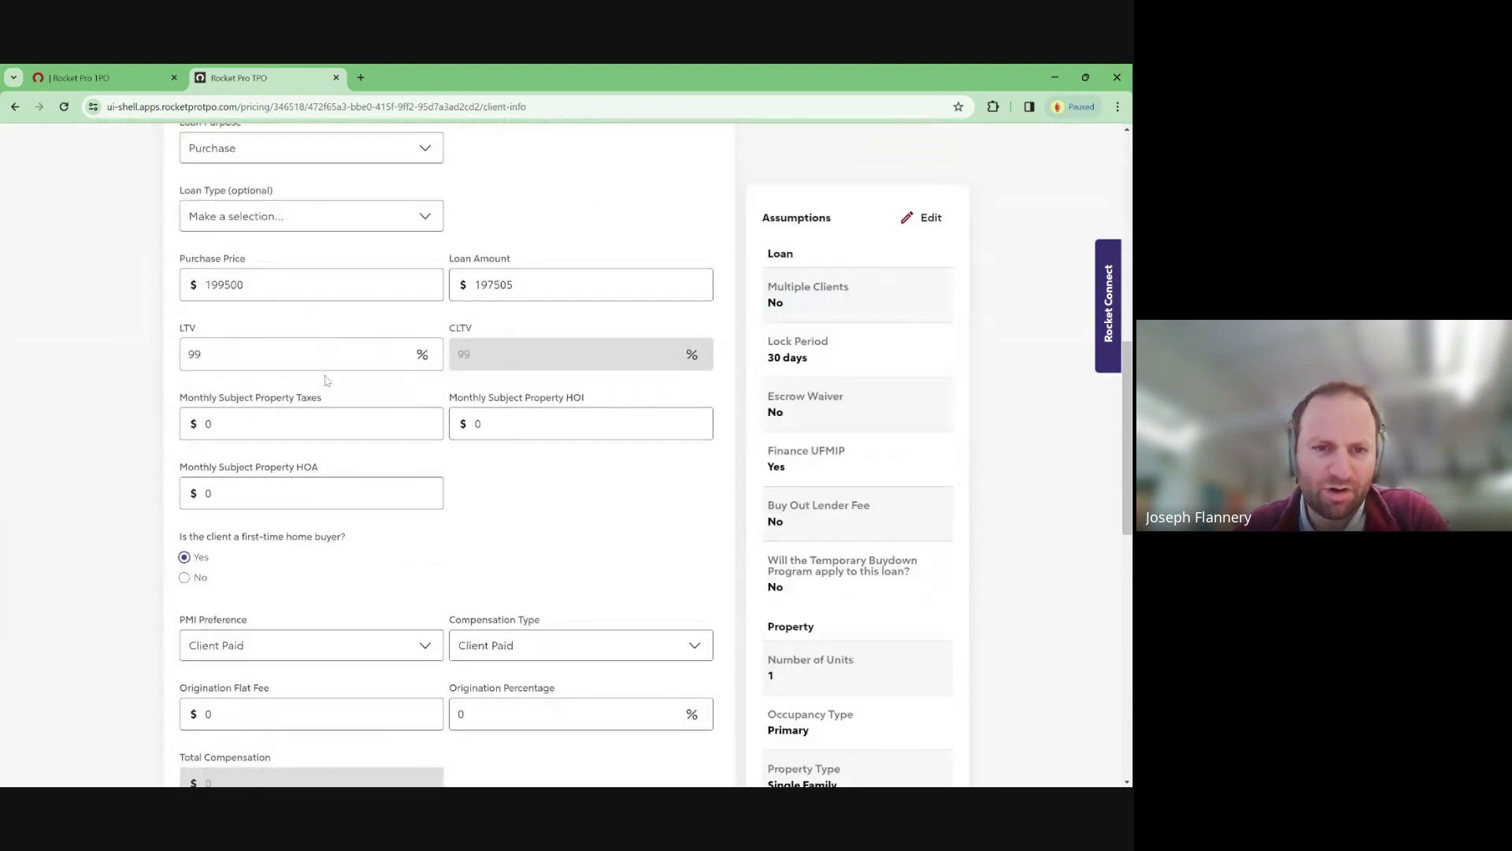
{"action": "left_click", "coordinate": [315, 354]}
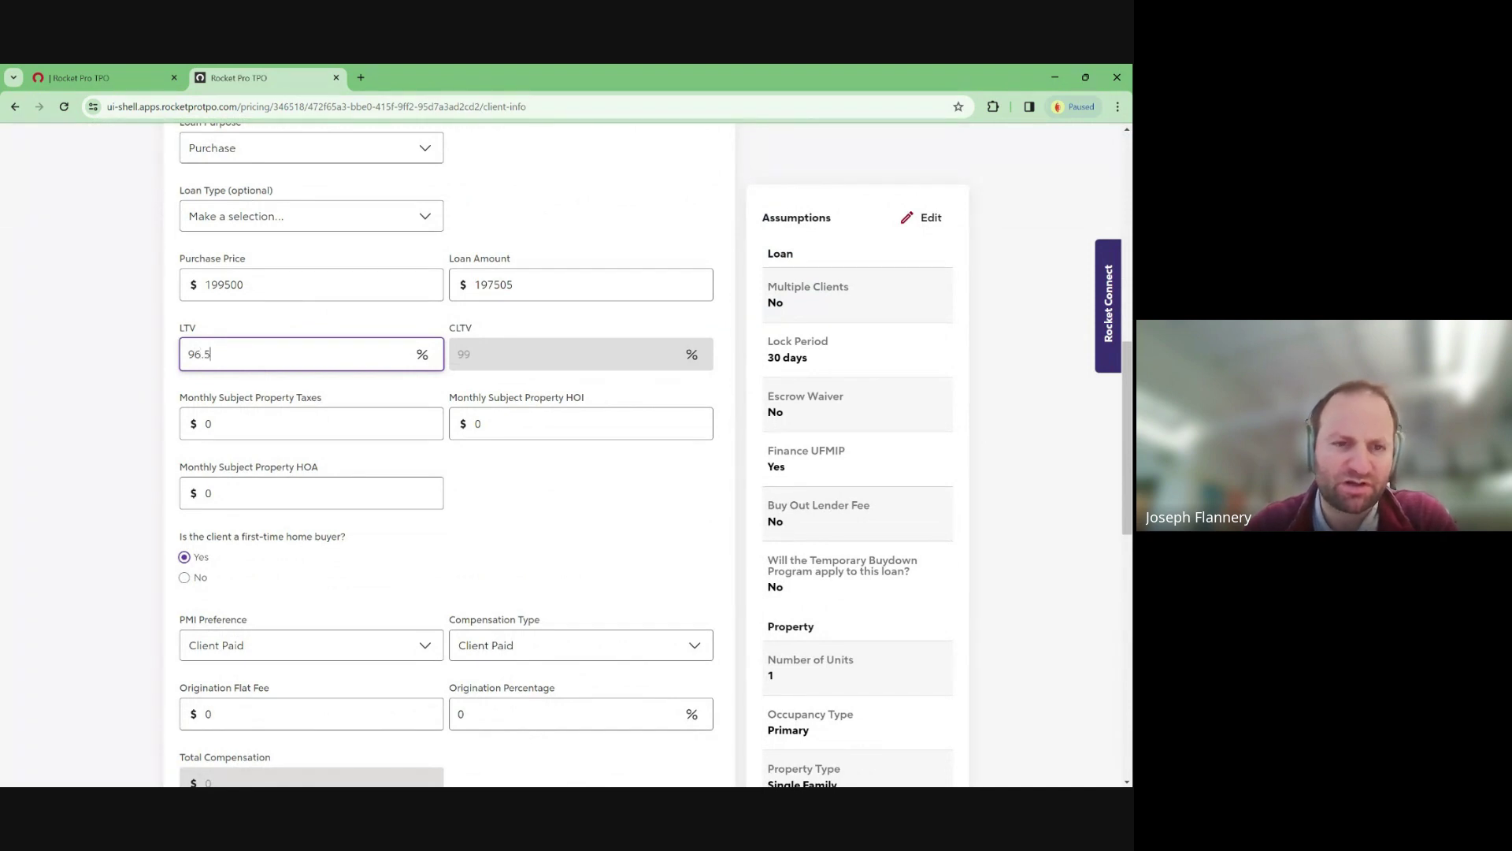
{"action": "left_click", "coordinate": [612, 527]}
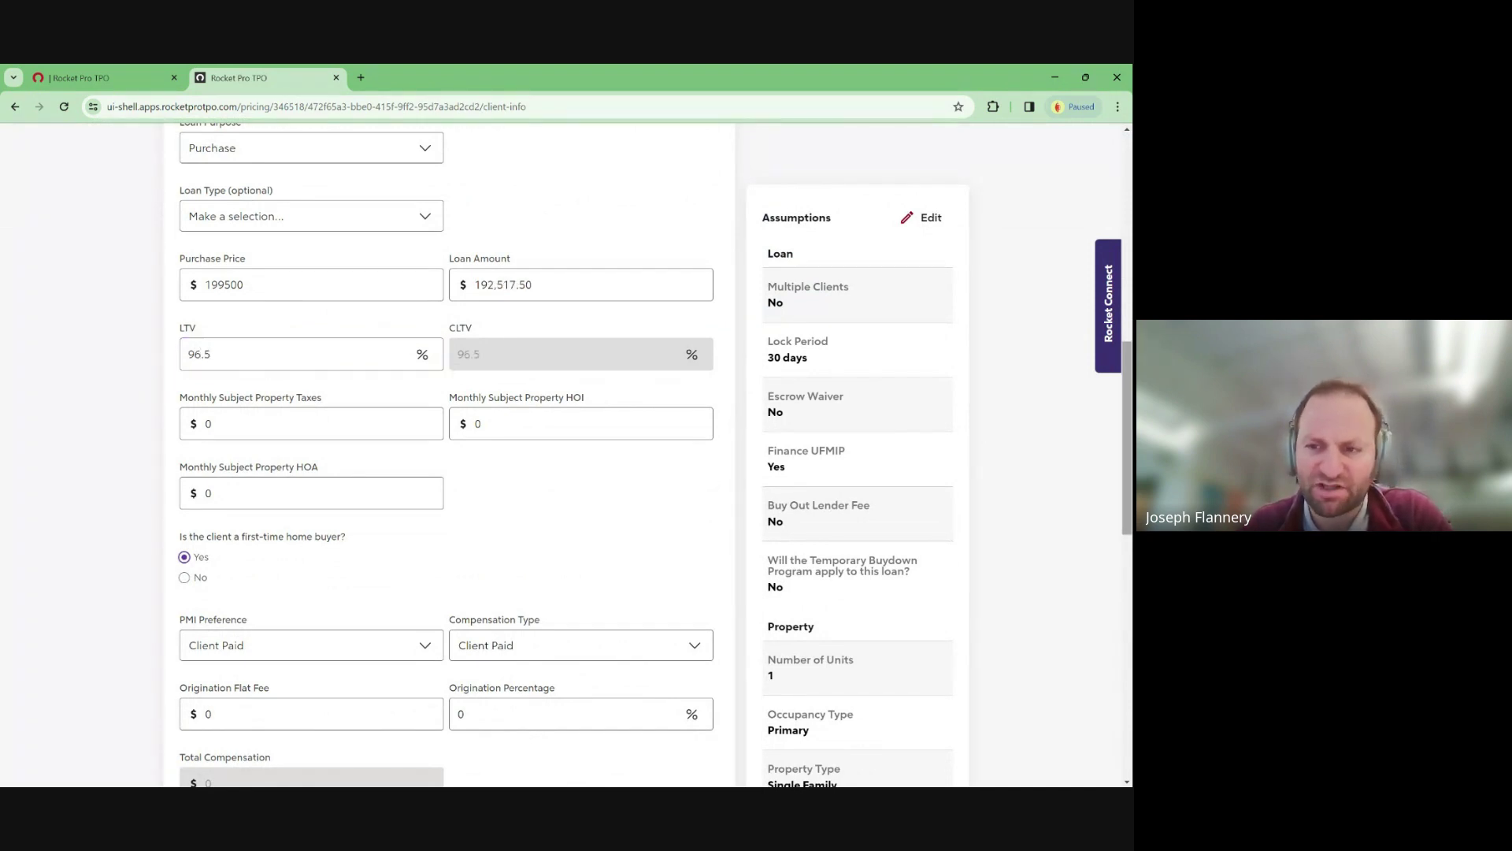
{"action": "left_click_drag", "start_coordinate": [1127, 447], "coordinate": [1128, 564]}
{"action": "left_click", "coordinate": [703, 716]}
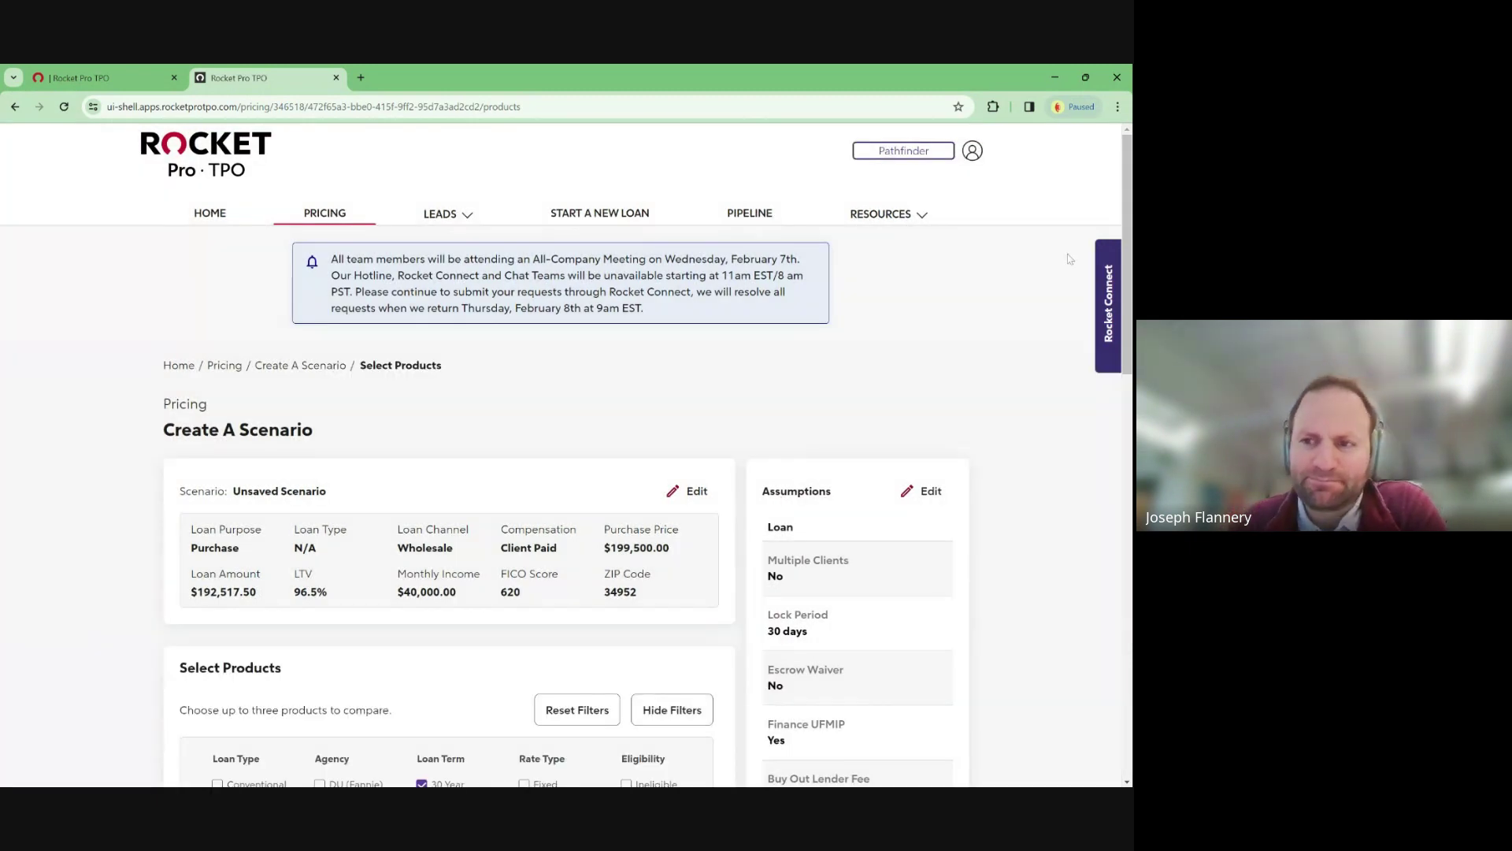
{"action": "scroll", "coordinate": [528, 283], "scroll_direction": "down", "scroll_amount": 8}
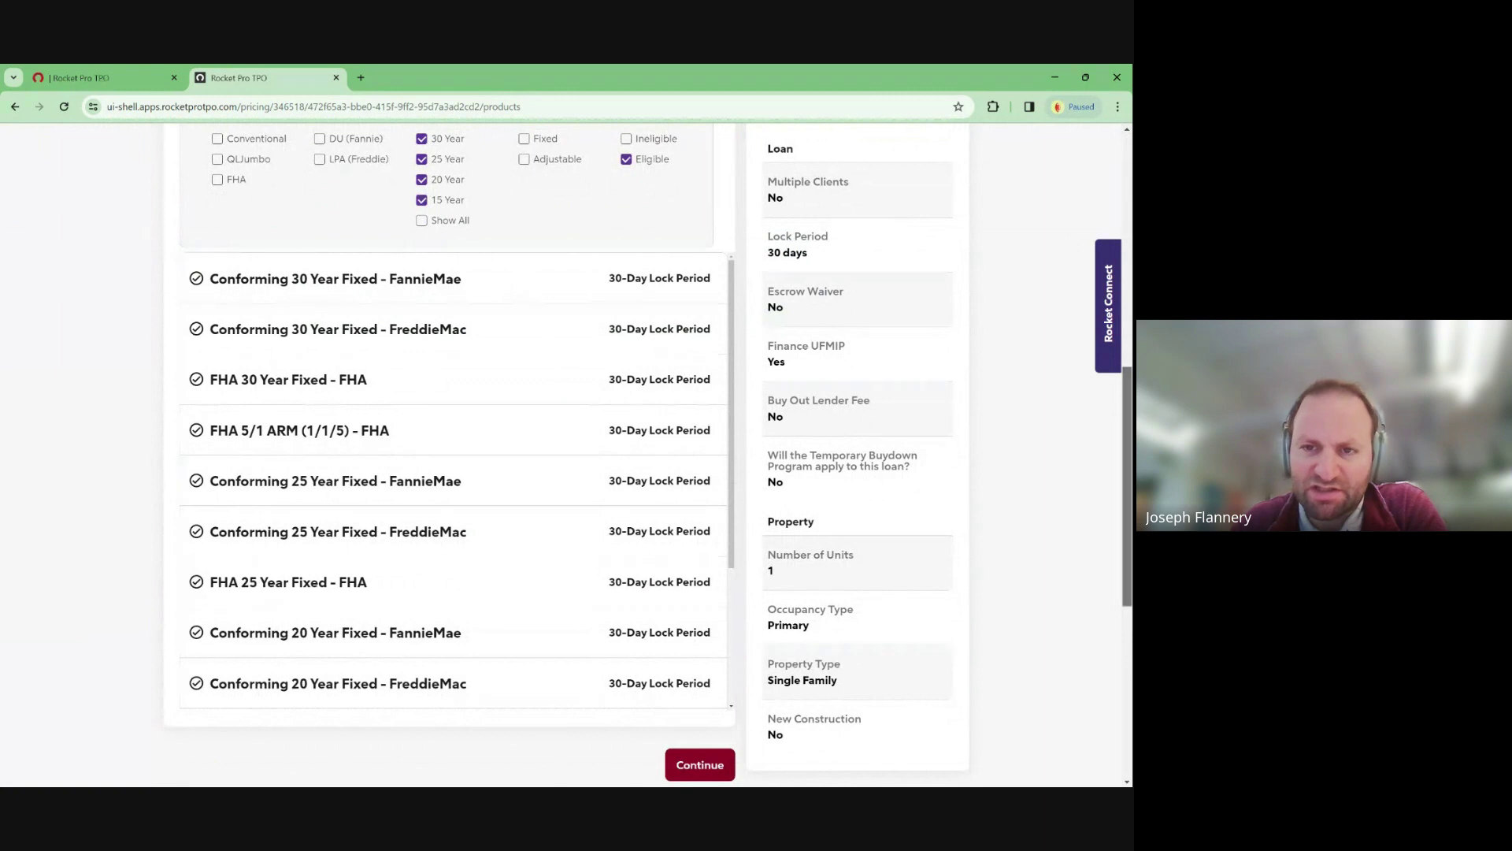
- Reopen the scenario, set the client's monthly income to $5,000, and resubmit it for eligible products
{"action": "scroll", "coordinate": [694, 262], "scroll_direction": "up", "scroll_amount": 5}
{"action": "left_click", "coordinate": [689, 244]}
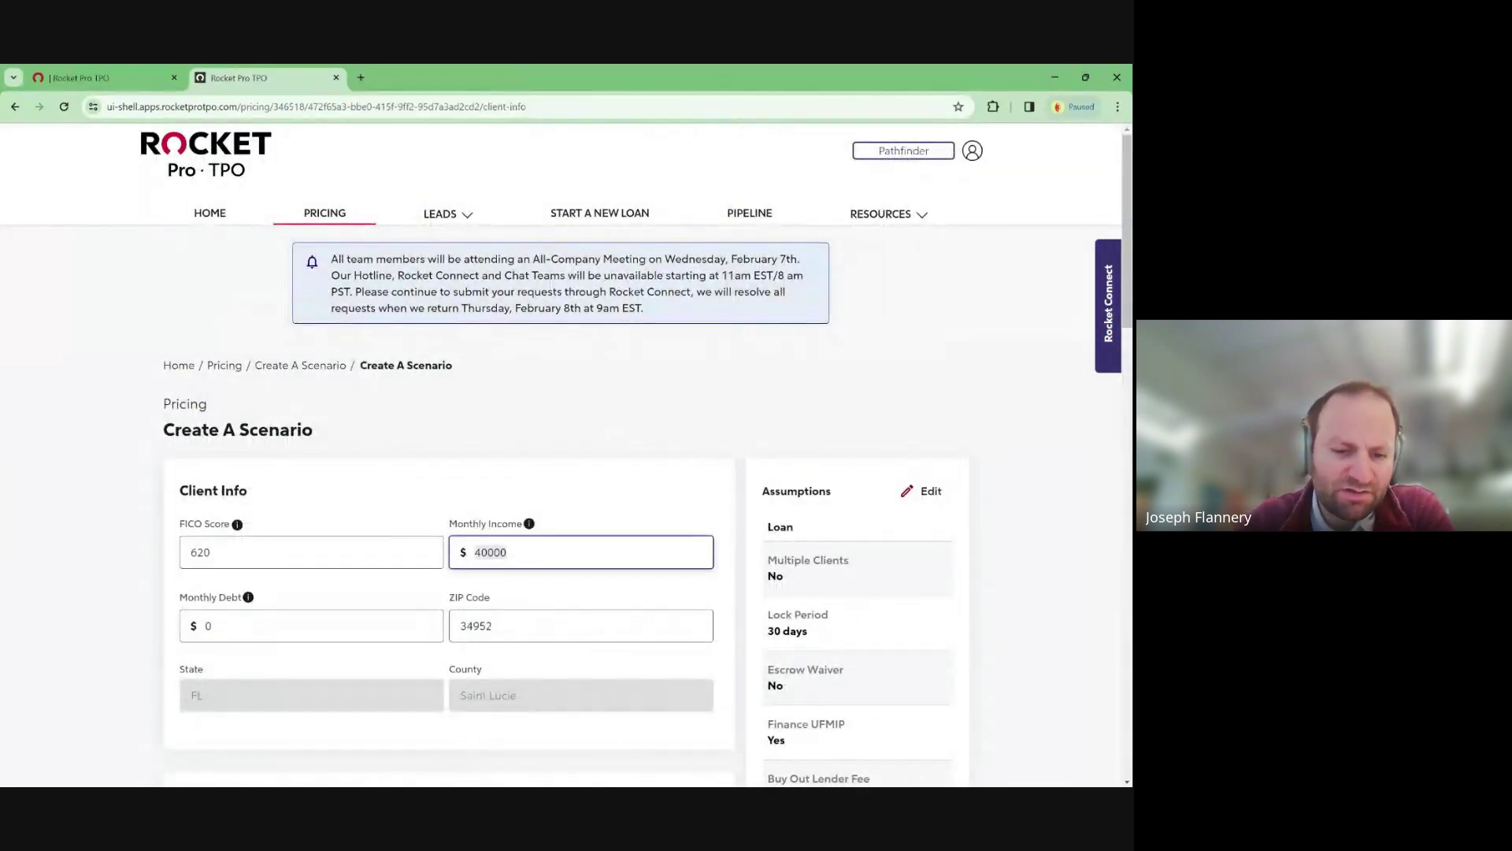
{"action": "type", "text": "5,"}
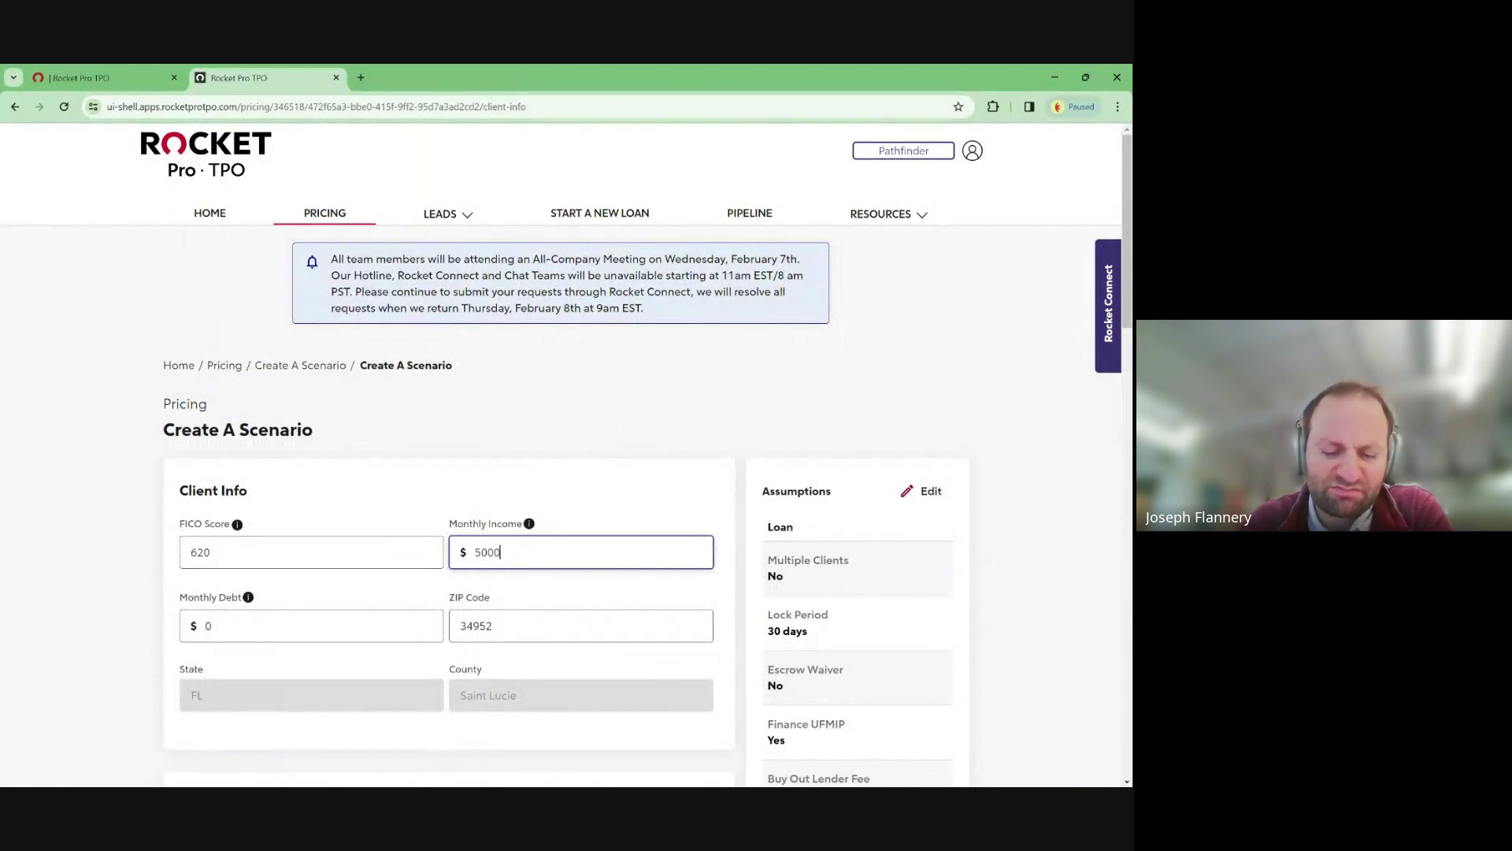
{"action": "type", "text": "000"}
{"action": "left_click", "coordinate": [529, 523]}
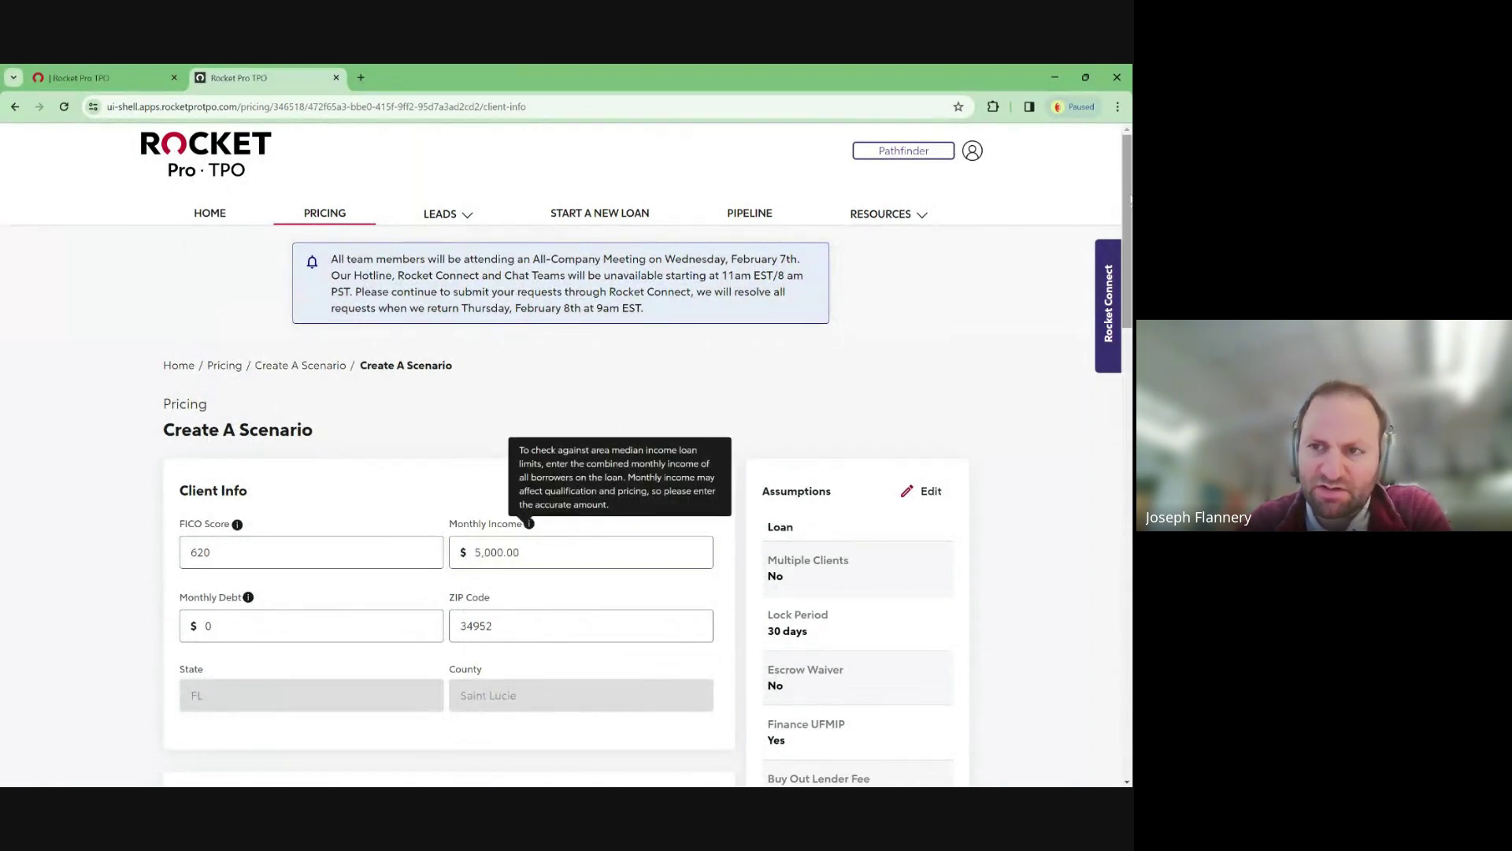
{"action": "left_click_drag", "start_coordinate": [1130, 199], "coordinate": [1130, 436]}
{"action": "scroll", "coordinate": [692, 590], "scroll_direction": "down", "scroll_amount": 5}
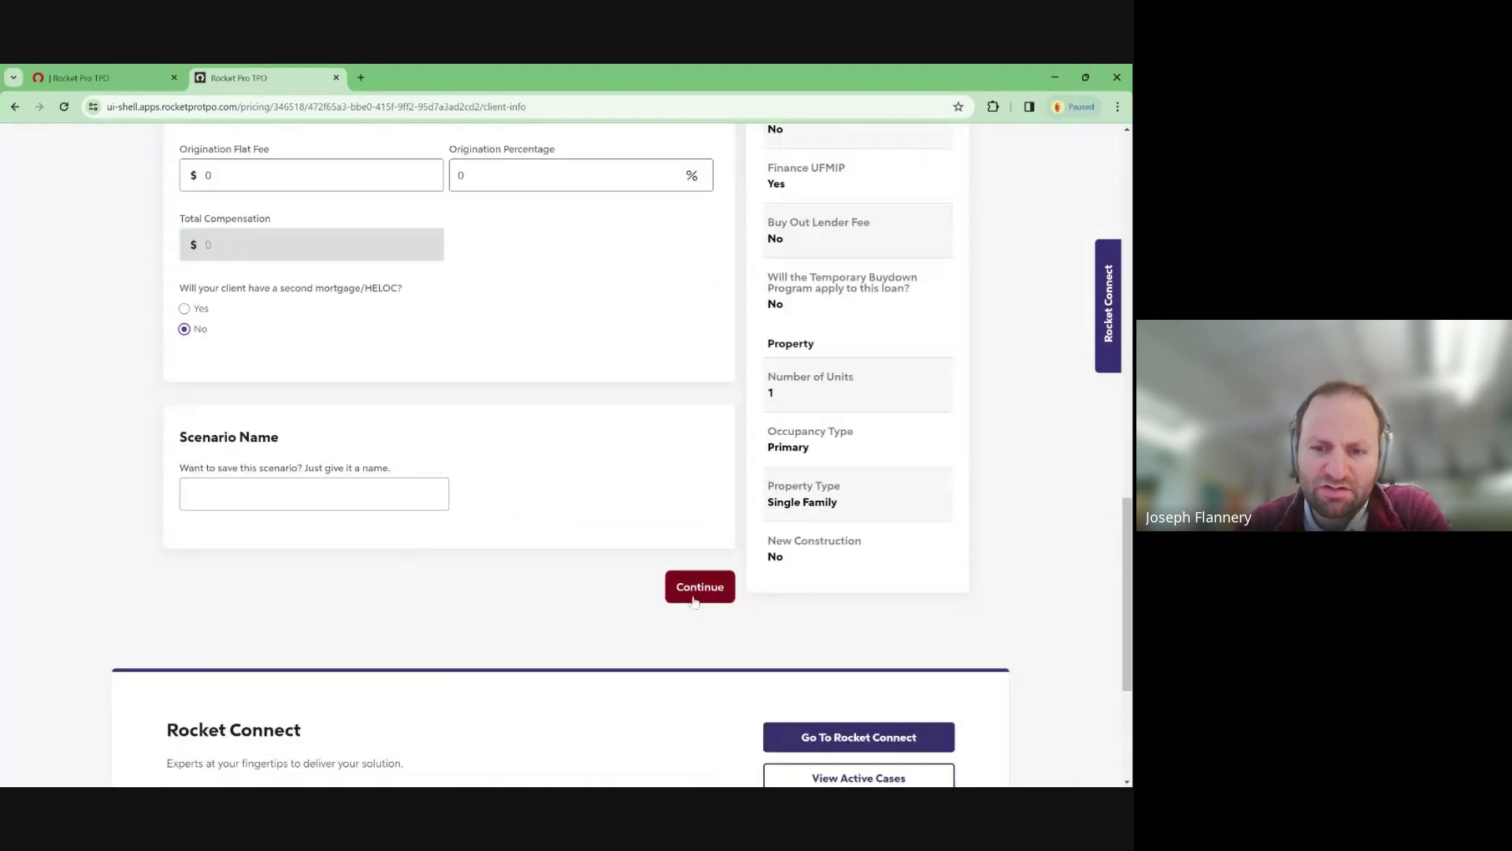
{"action": "left_click", "coordinate": [694, 587]}
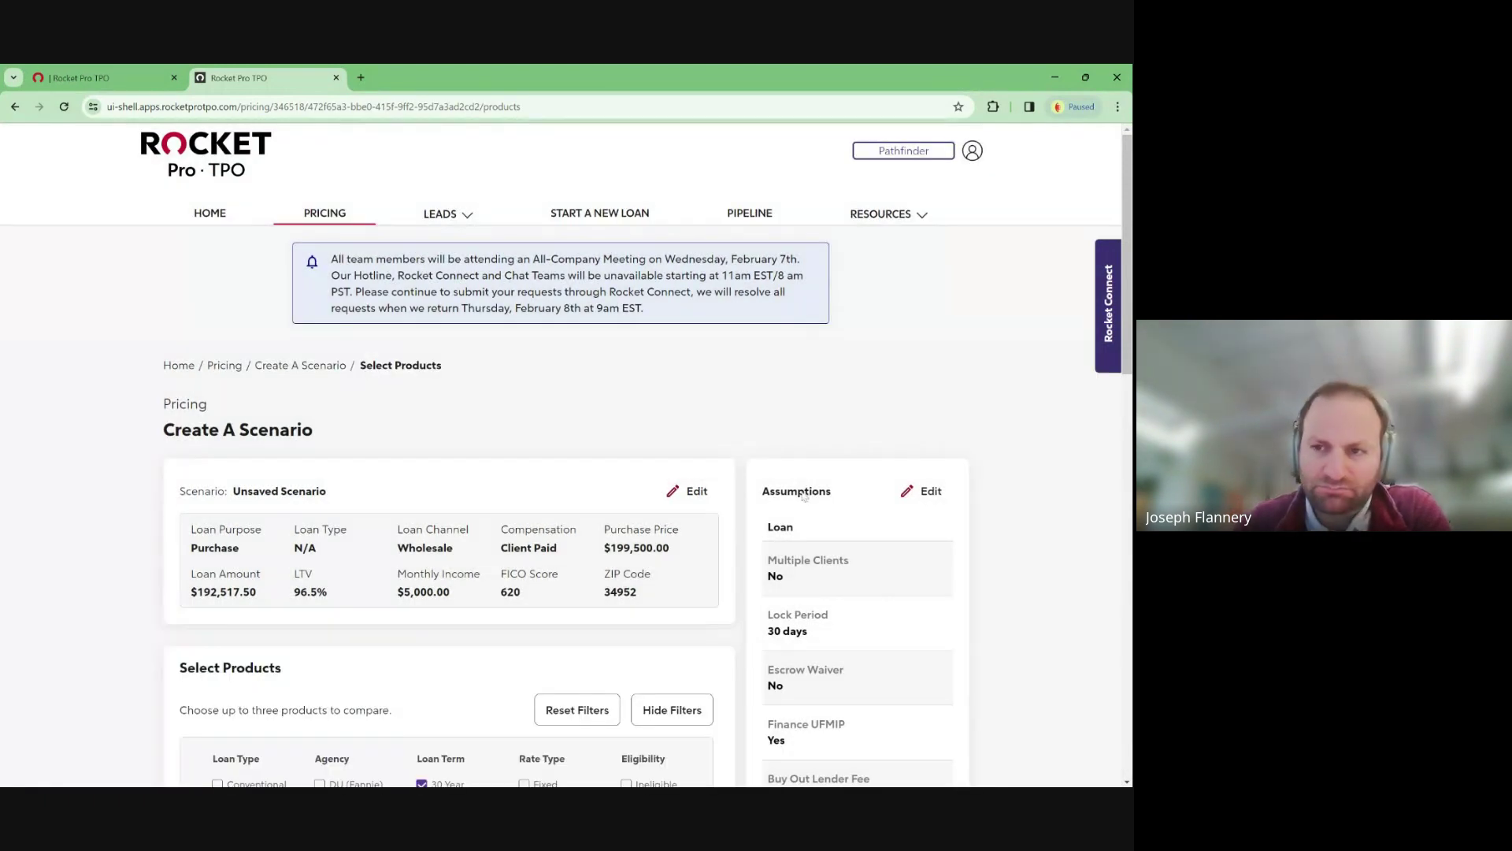
- Select the FreddieMac Home Possible/Home Ready 30 yr Fixed, FreddieMac One+ 30 Yr Fixed and FHA 30 Year Fixed products and continue to their prices
{"action": "scroll", "coordinate": [804, 495], "scroll_direction": "down", "scroll_amount": 5}
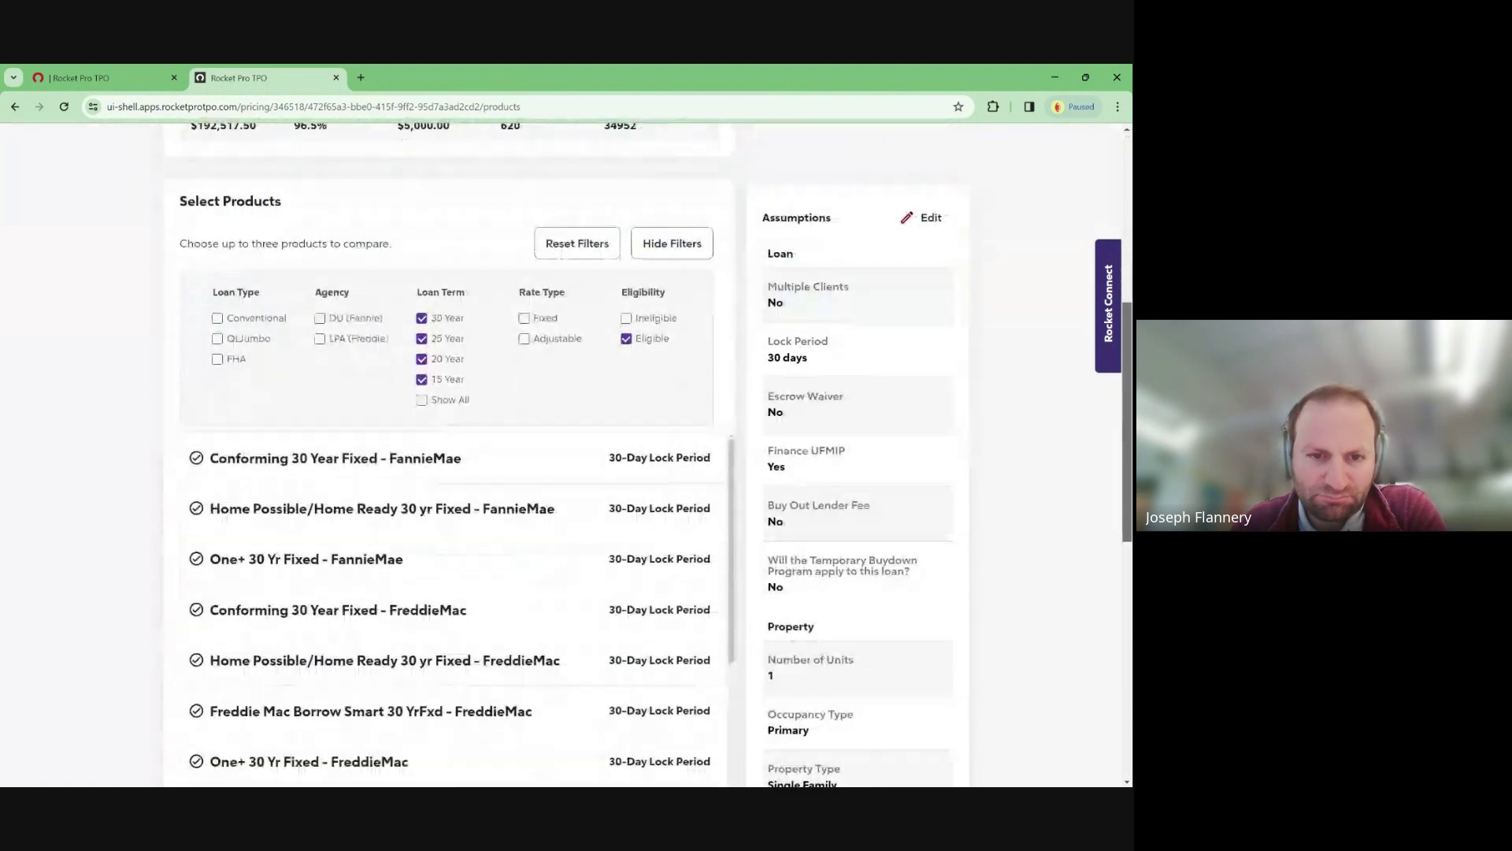
{"action": "scroll", "coordinate": [539, 501], "scroll_direction": "down", "scroll_amount": 1}
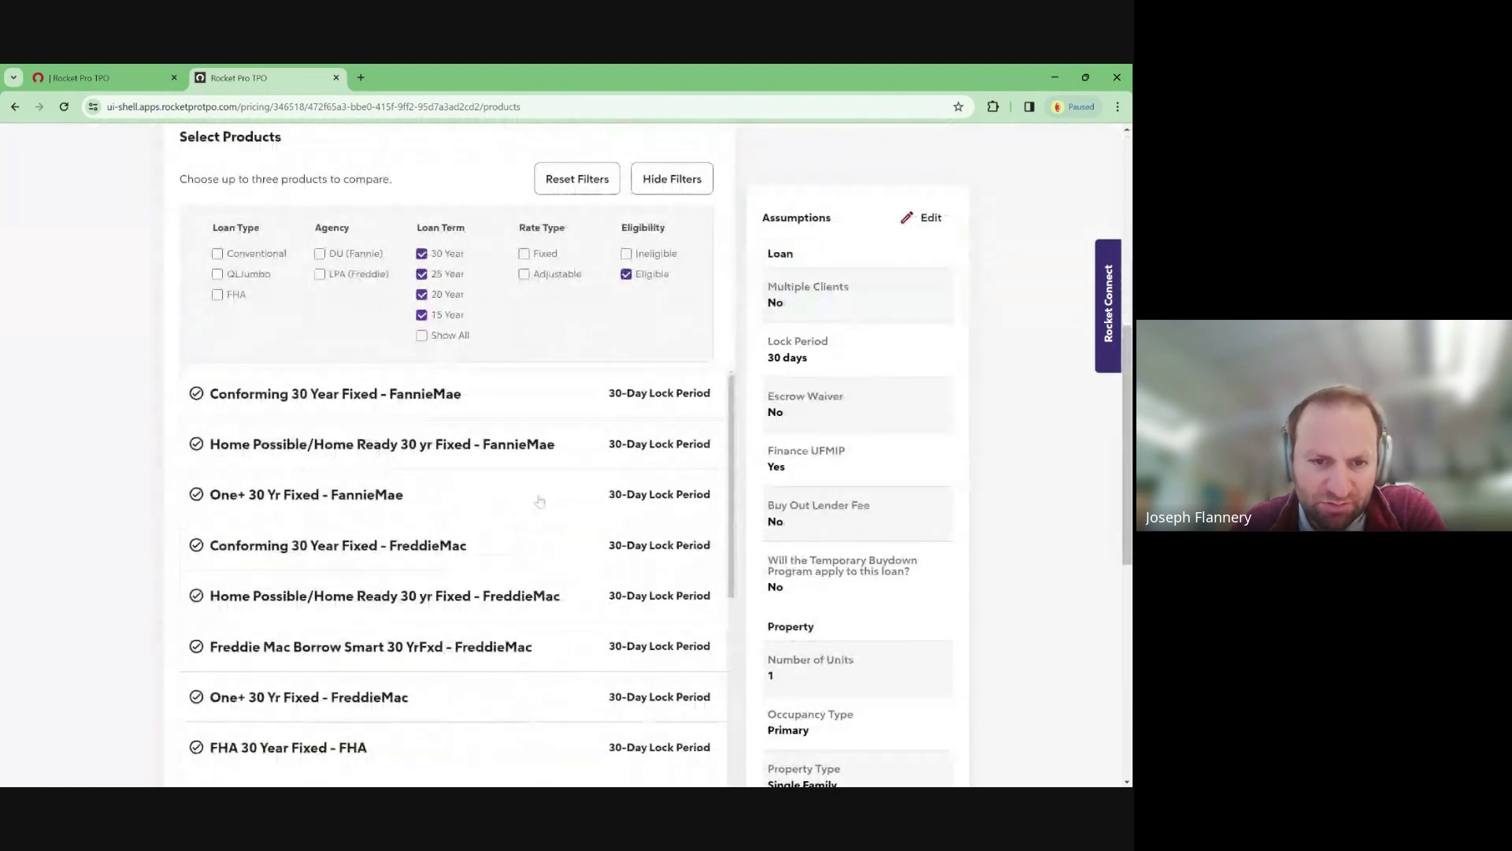
{"action": "left_click", "coordinate": [475, 593]}
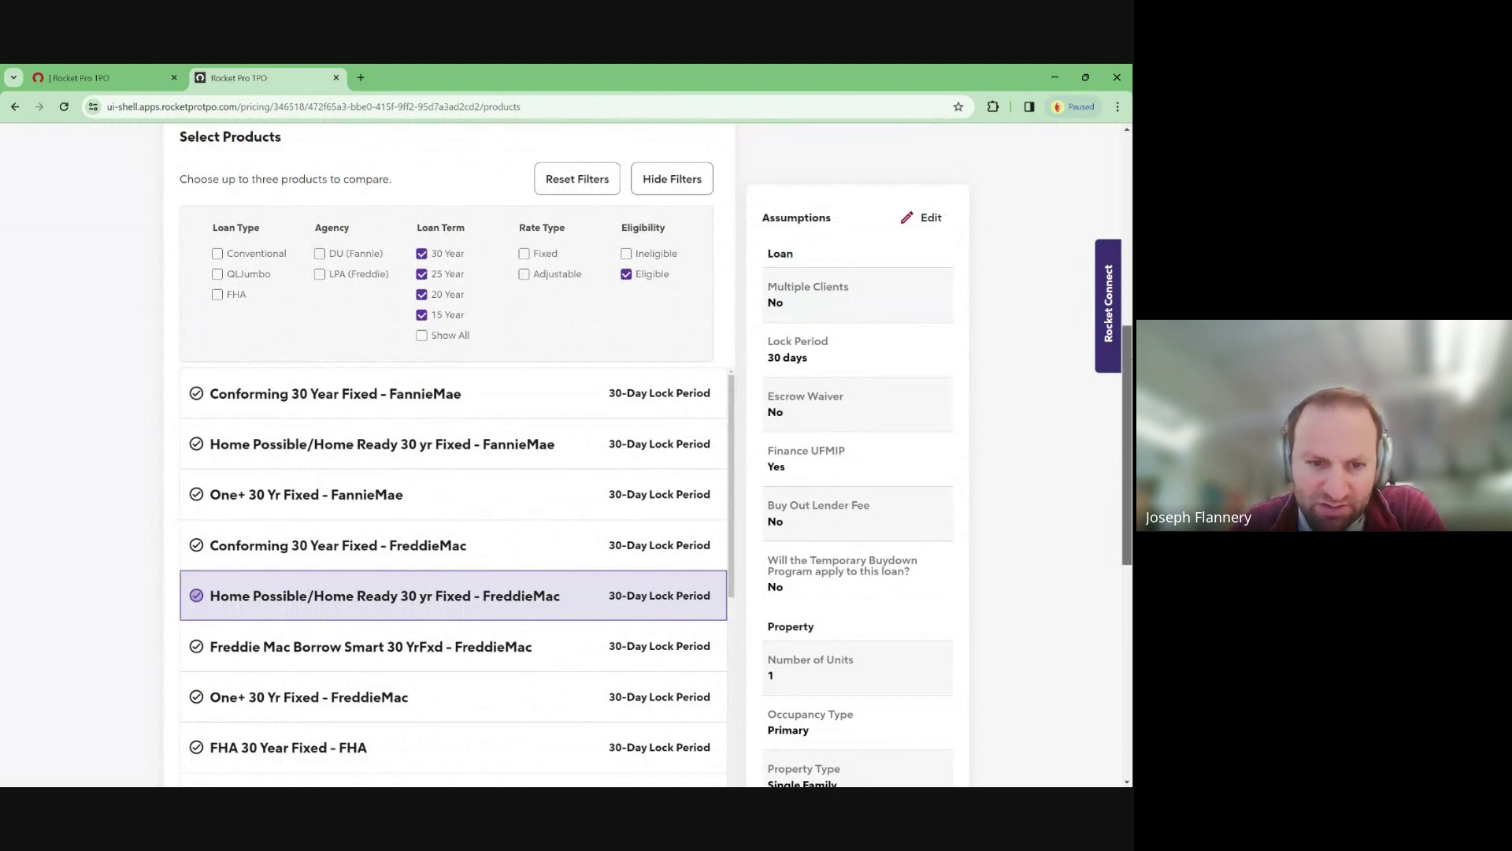
{"action": "left_click_drag", "start_coordinate": [1128, 366], "coordinate": [1128, 448]}
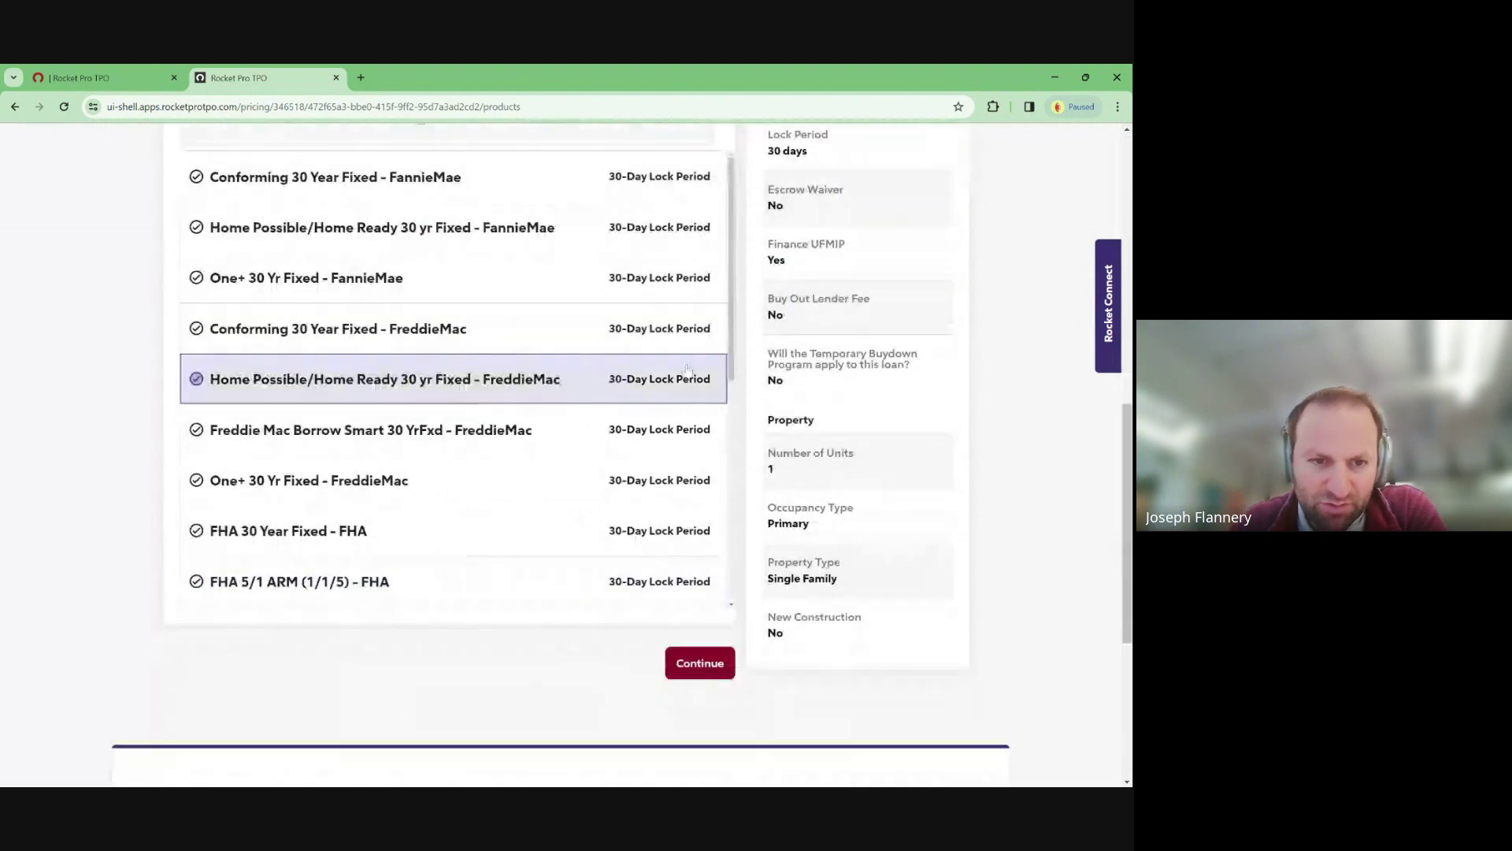
{"action": "left_click", "coordinate": [386, 492]}
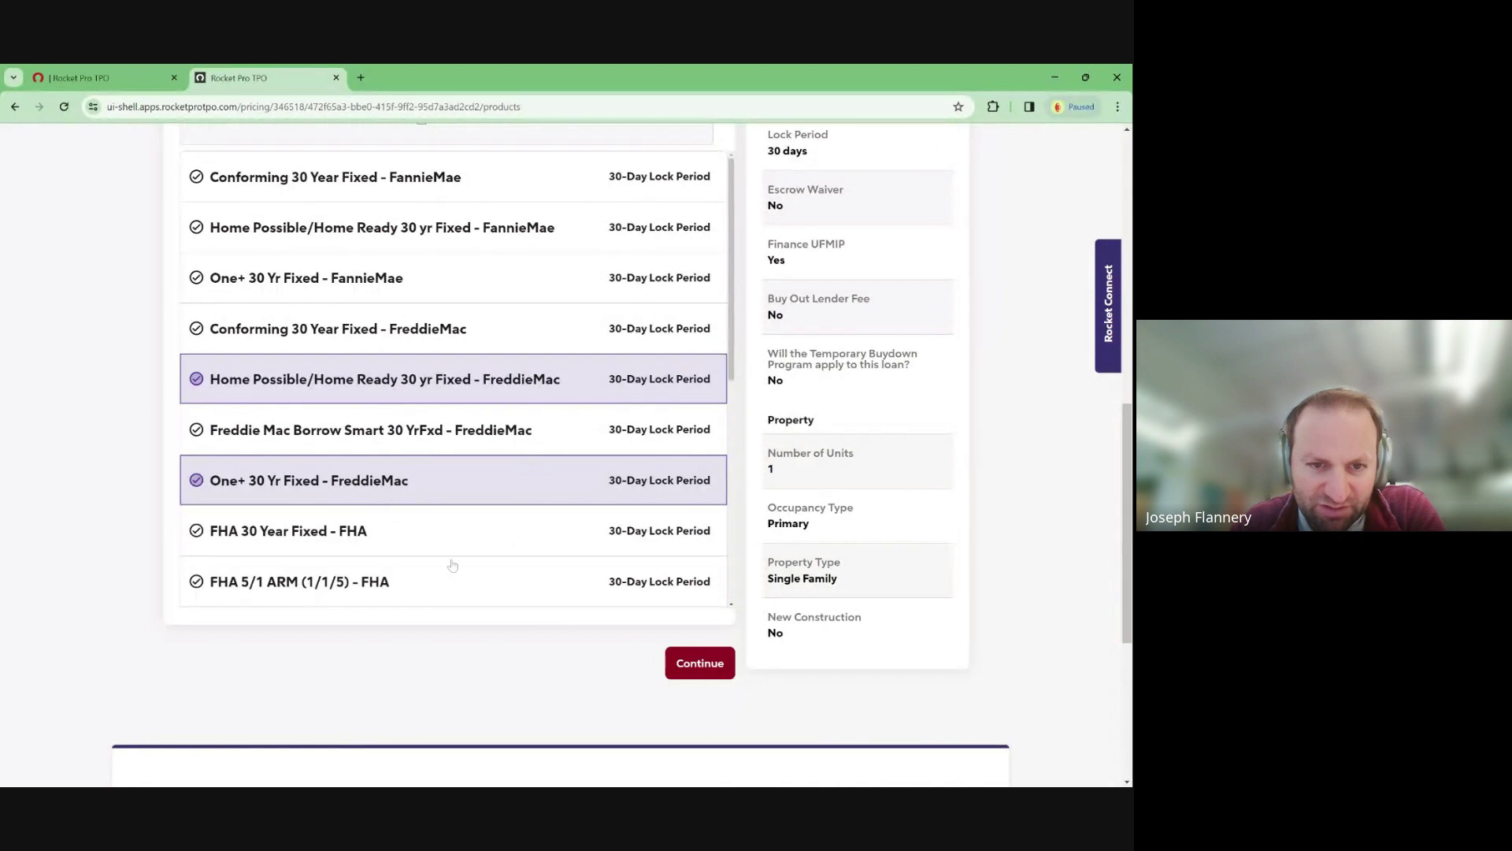
{"action": "left_click", "coordinate": [453, 536]}
{"action": "left_click", "coordinate": [700, 663]}
- Compare the pricing adjustments, rates, monthly payments and mortgage insurance amounts of the three selected products
{"action": "scroll", "coordinate": [1000, 496], "scroll_direction": "down", "scroll_amount": 8}
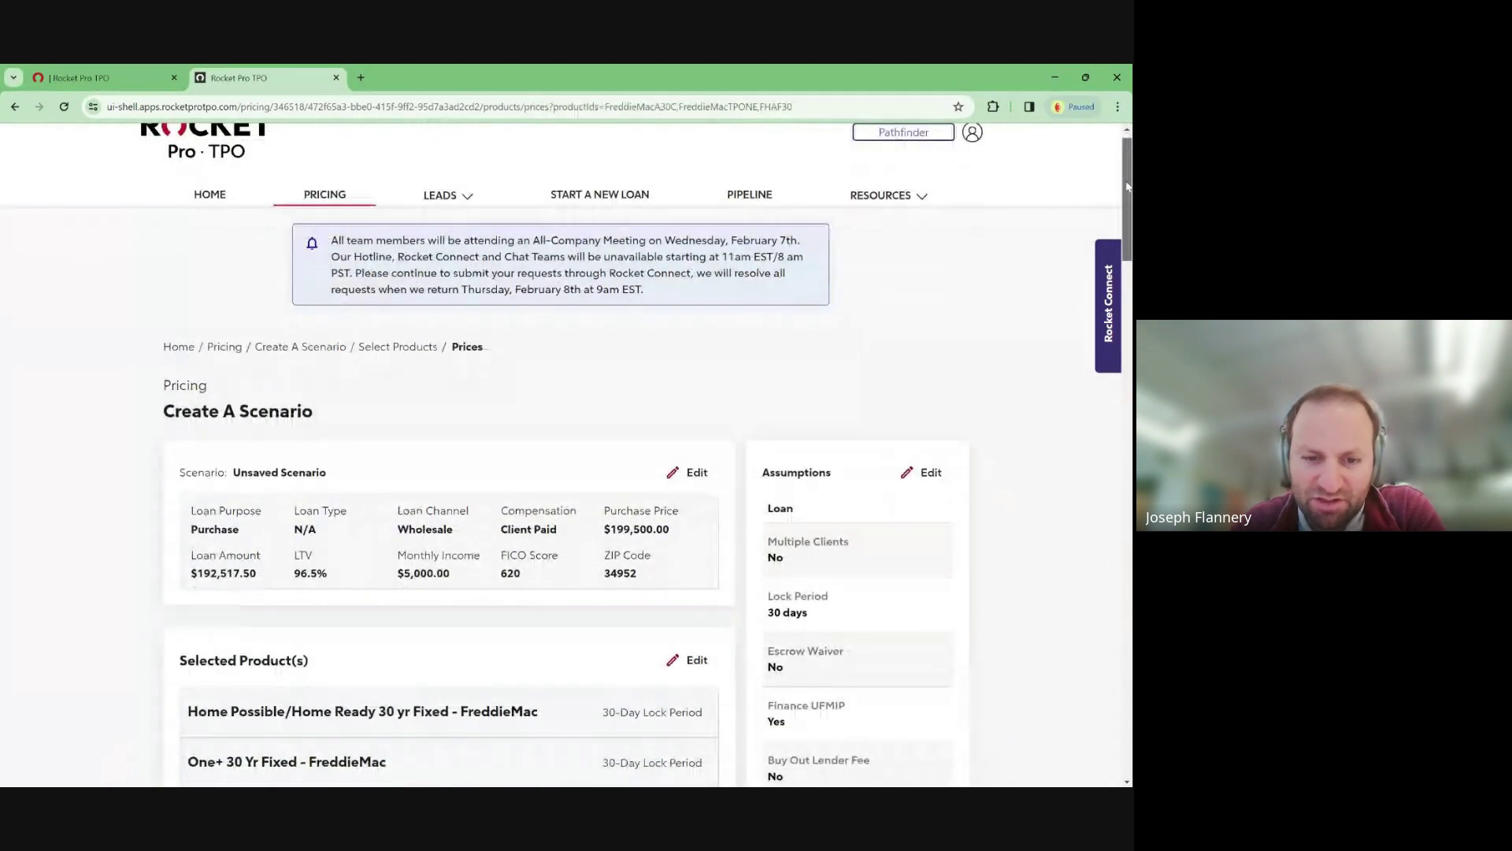
{"action": "scroll", "coordinate": [449, 472], "scroll_direction": "down", "scroll_amount": 1}
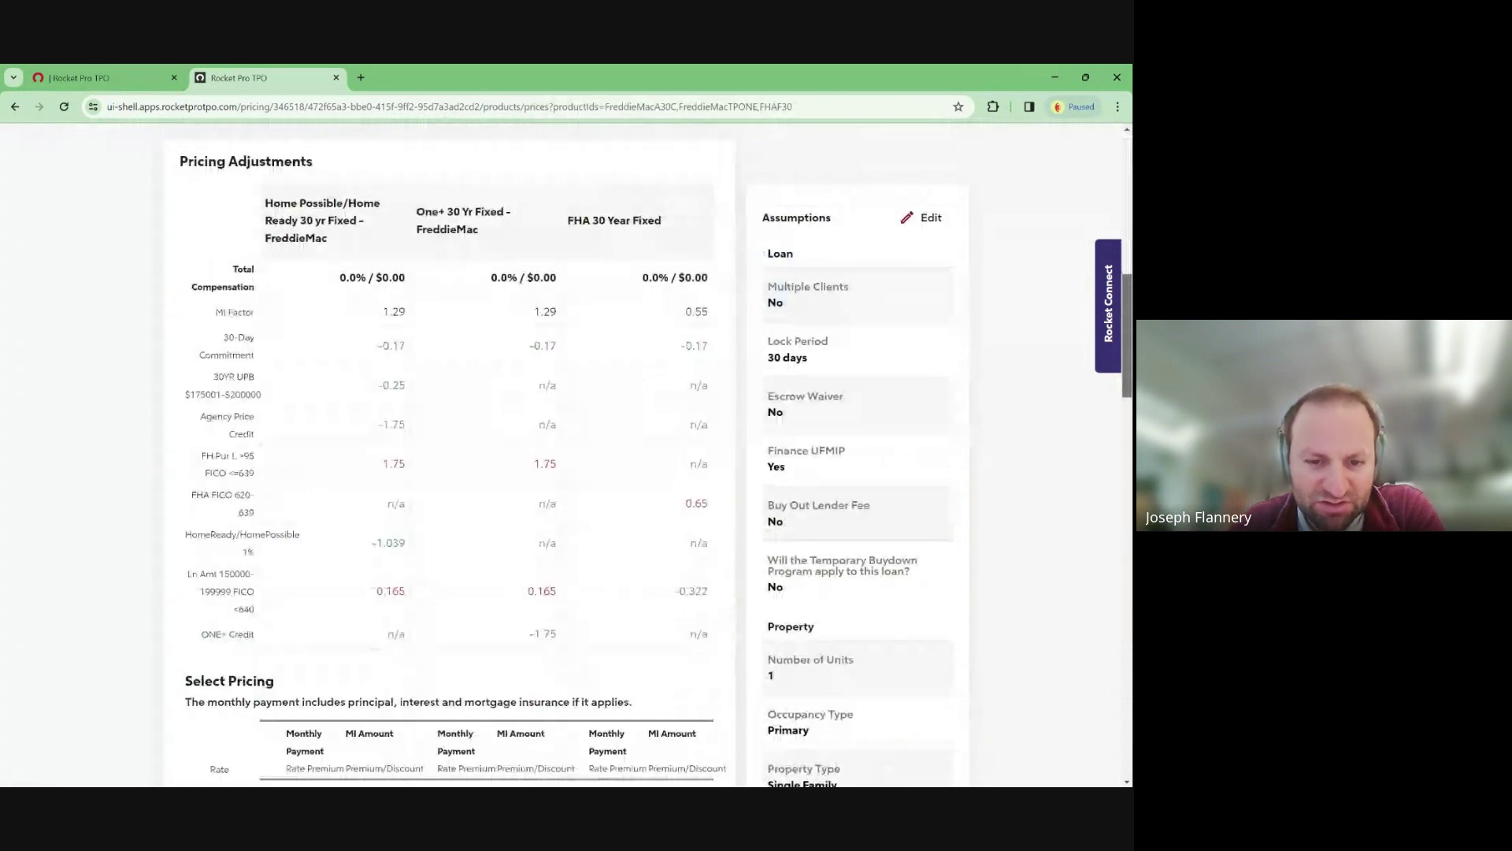
{"action": "scroll", "coordinate": [449, 473], "scroll_direction": "down", "scroll_amount": 3}
{"action": "scroll", "coordinate": [1090, 276], "scroll_direction": "up", "scroll_amount": 8}
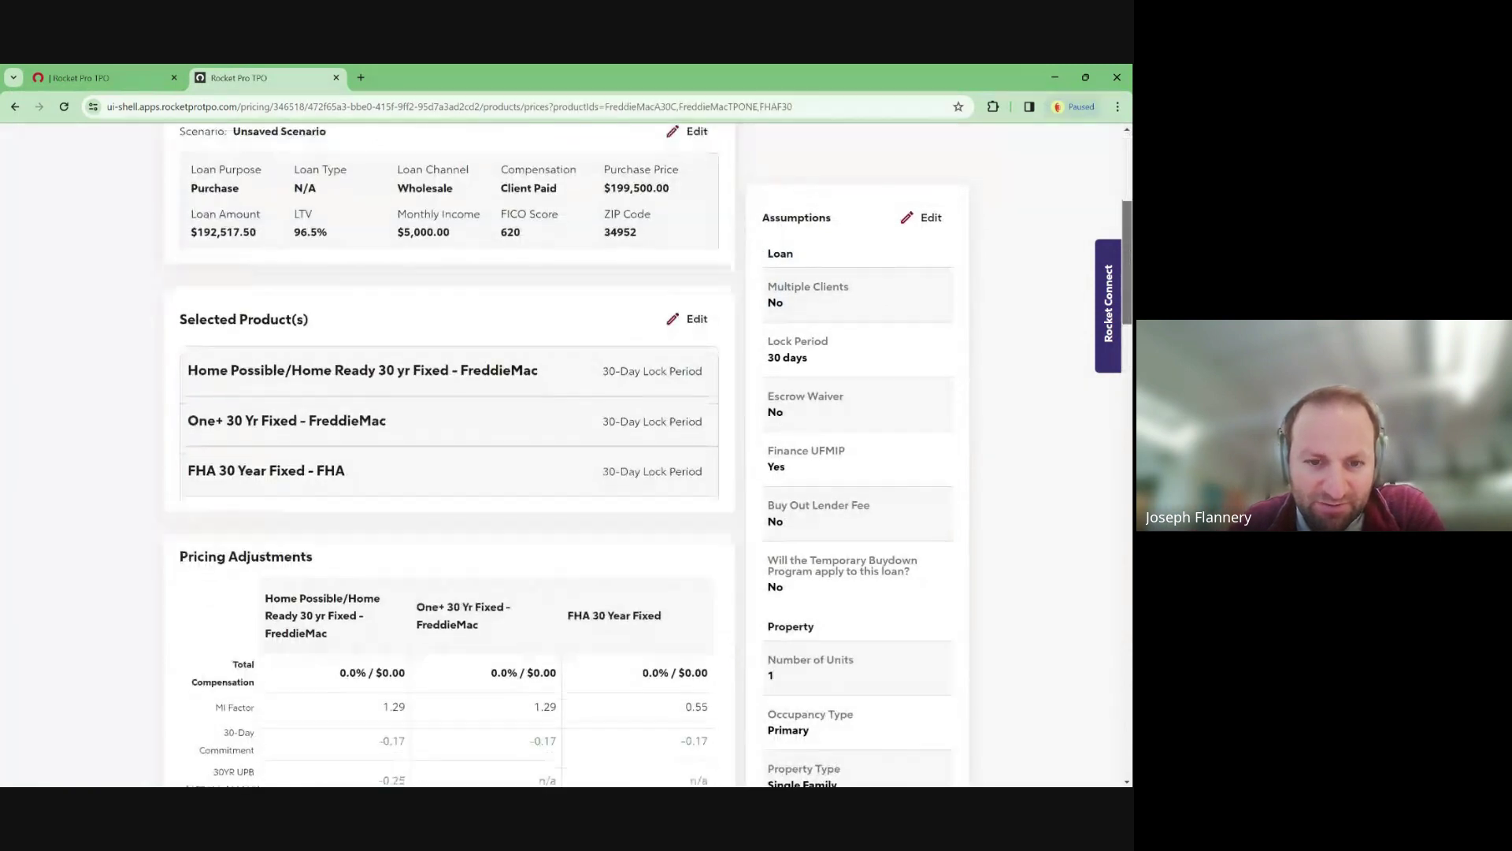
{"action": "scroll", "coordinate": [1091, 276], "scroll_direction": "down", "scroll_amount": 2}
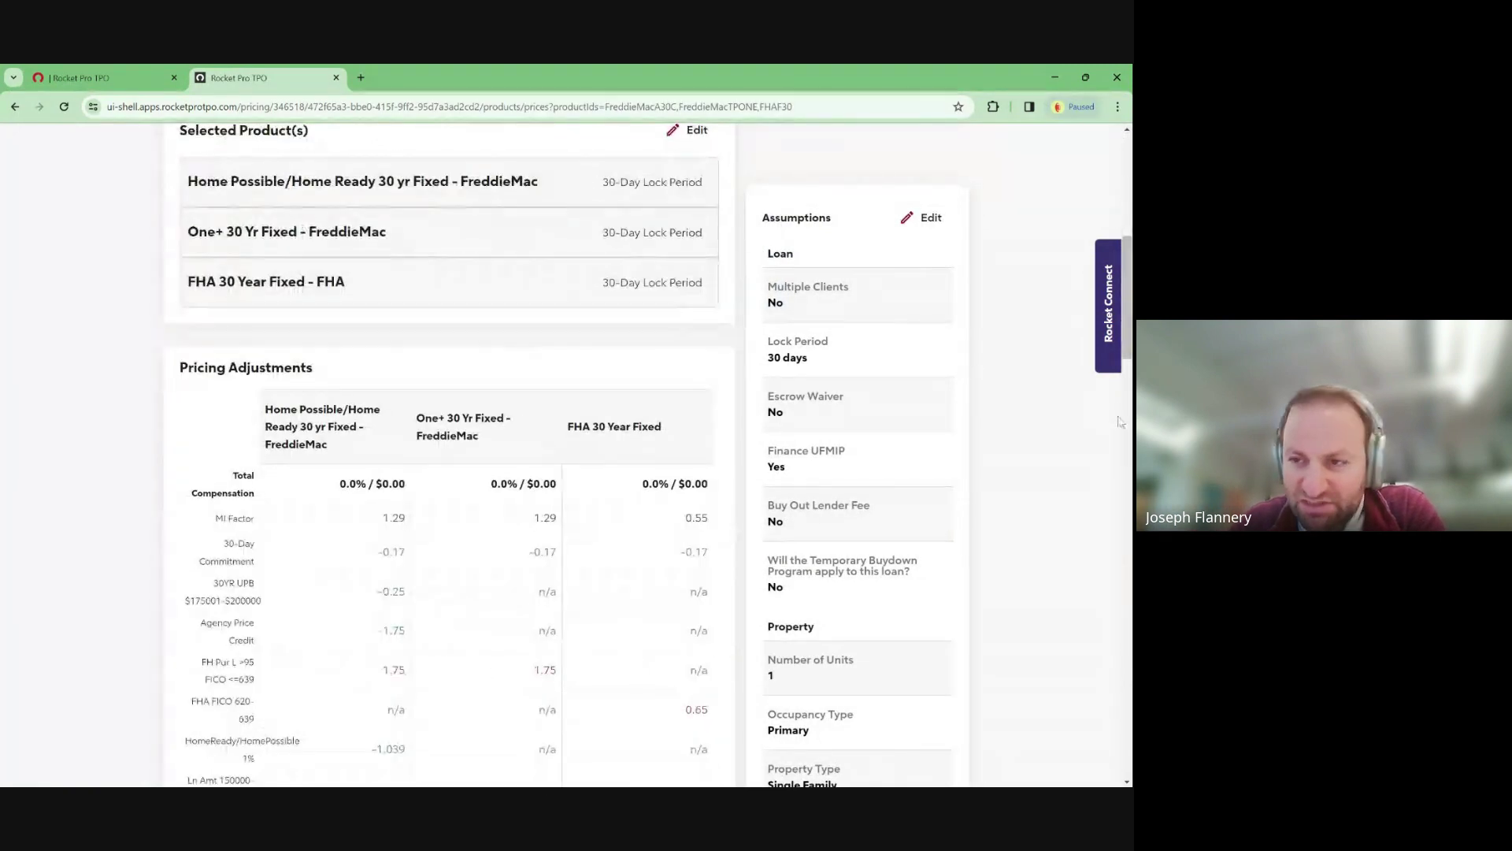
{"action": "scroll", "coordinate": [526, 423], "scroll_direction": "down", "scroll_amount": 7}
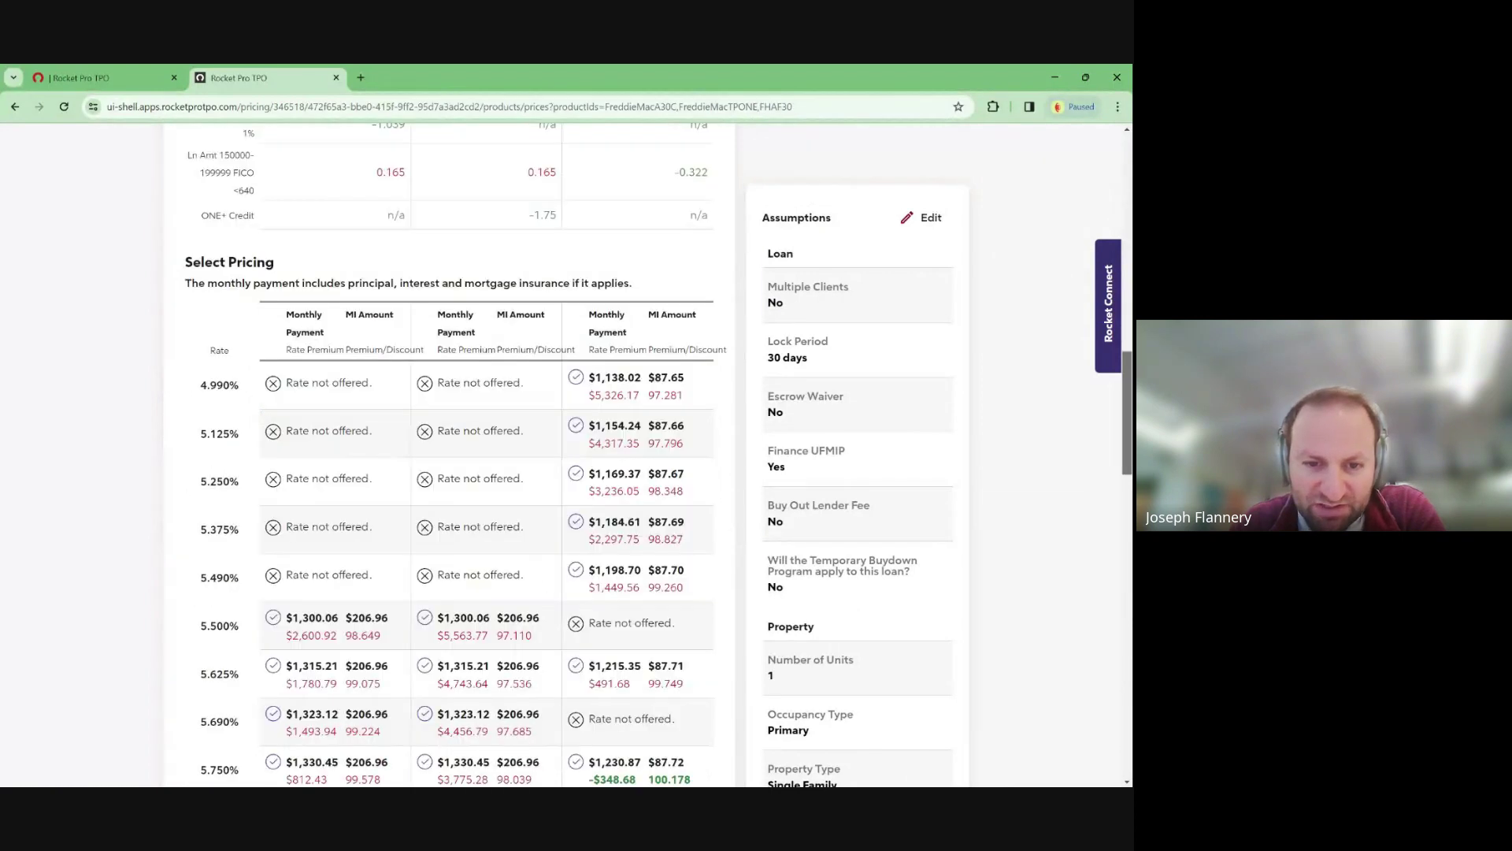
- Select the 6.375% rate for the FreddieMac One+ 30 Yr Fixed product
{"action": "scroll", "coordinate": [527, 423], "scroll_direction": "down", "scroll_amount": 2}
{"action": "scroll", "coordinate": [526, 423], "scroll_direction": "down", "scroll_amount": 4}
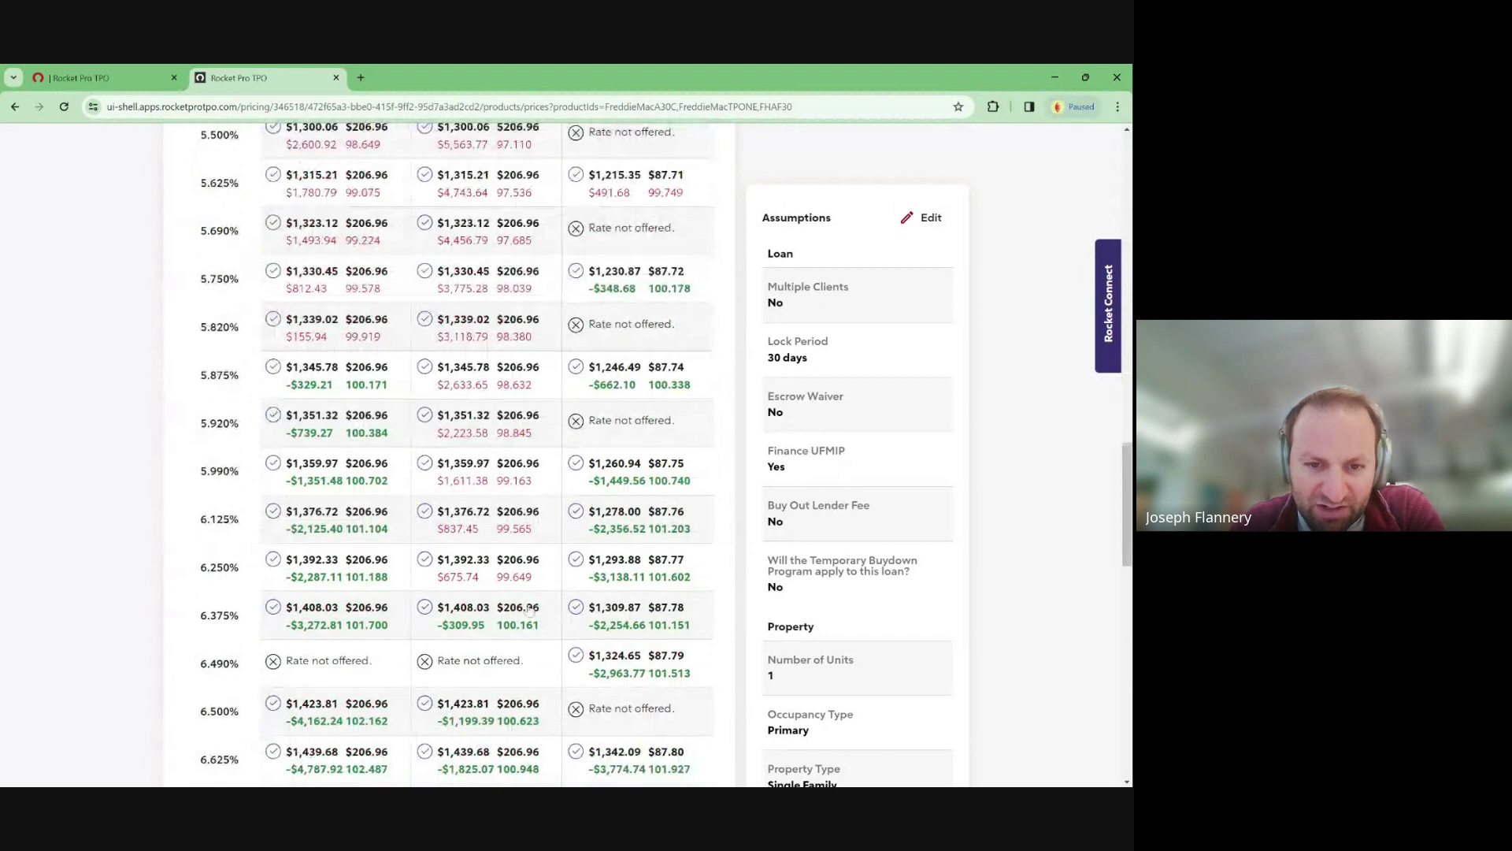
{"action": "left_click", "coordinate": [494, 626]}
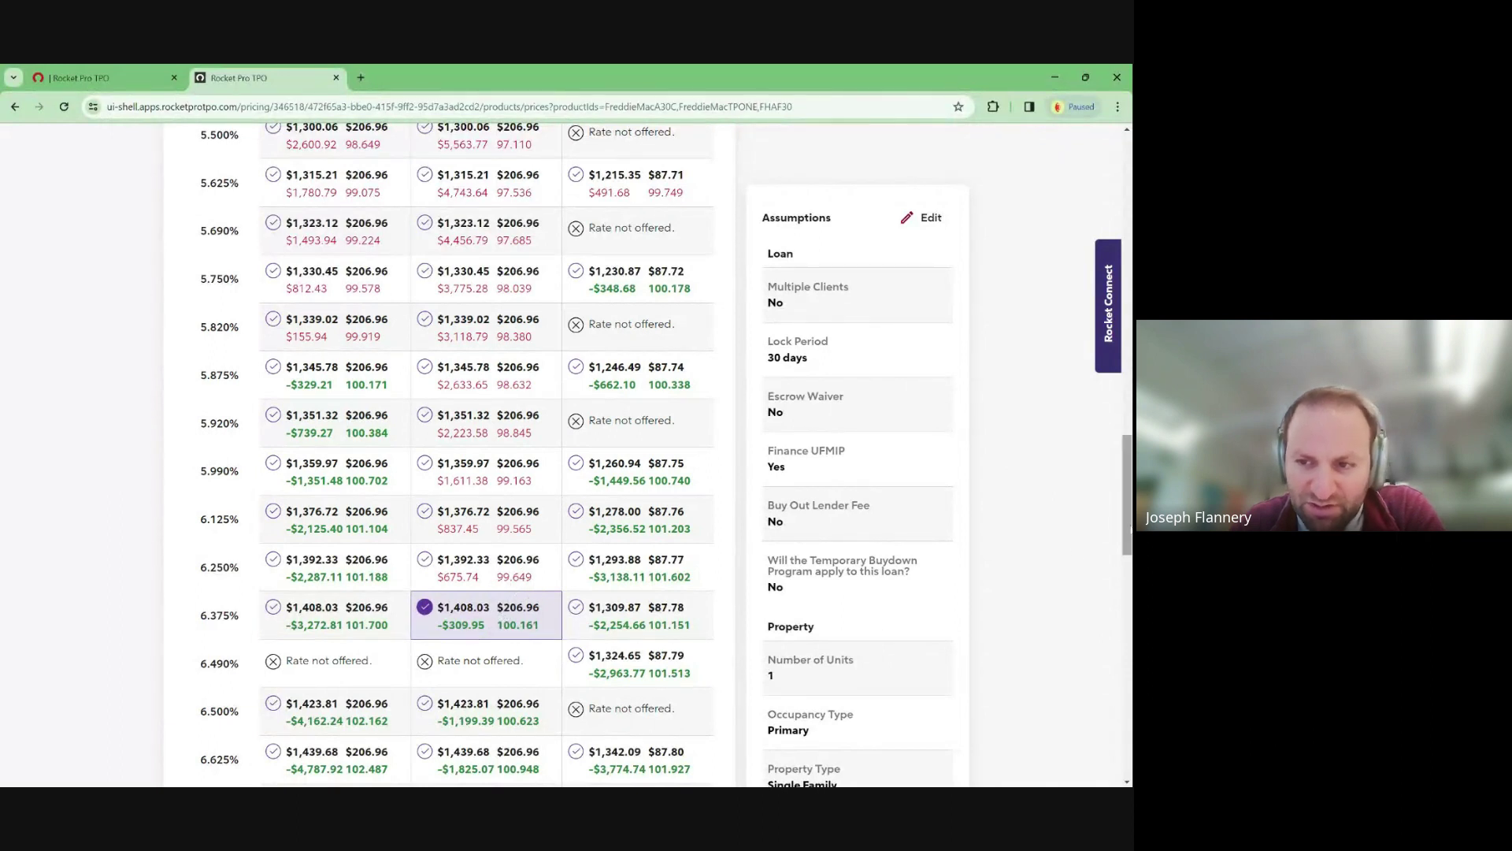
- Select the 5.990% rate for the FreddieMac Home Possible/Home Ready product and display its itemized fees
{"action": "scroll", "coordinate": [1130, 529], "scroll_direction": "down", "scroll_amount": 1}
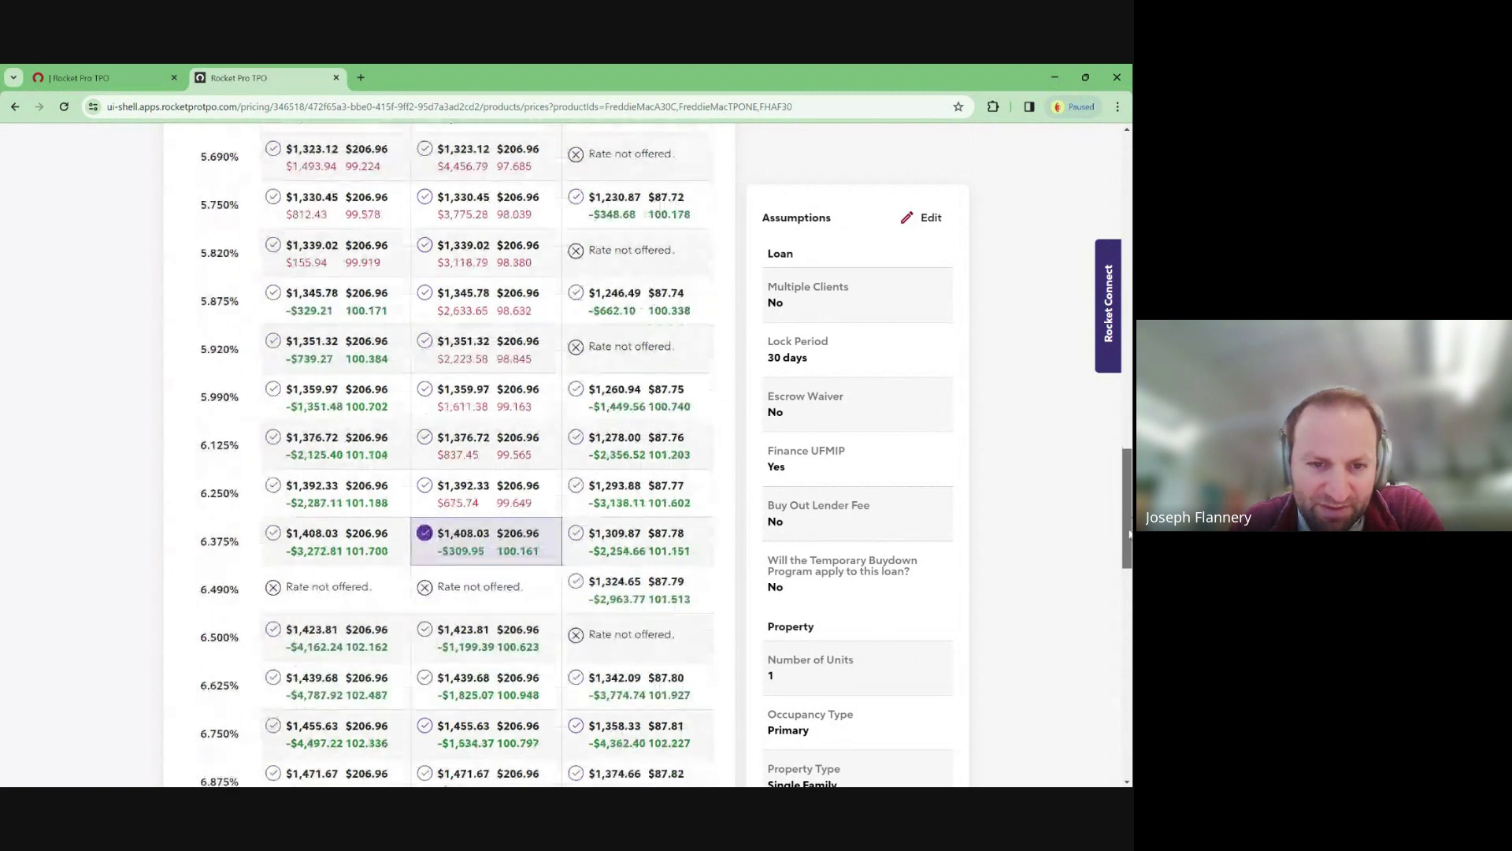
{"action": "left_click_drag", "start_coordinate": [1128, 534], "coordinate": [1120, 497]}
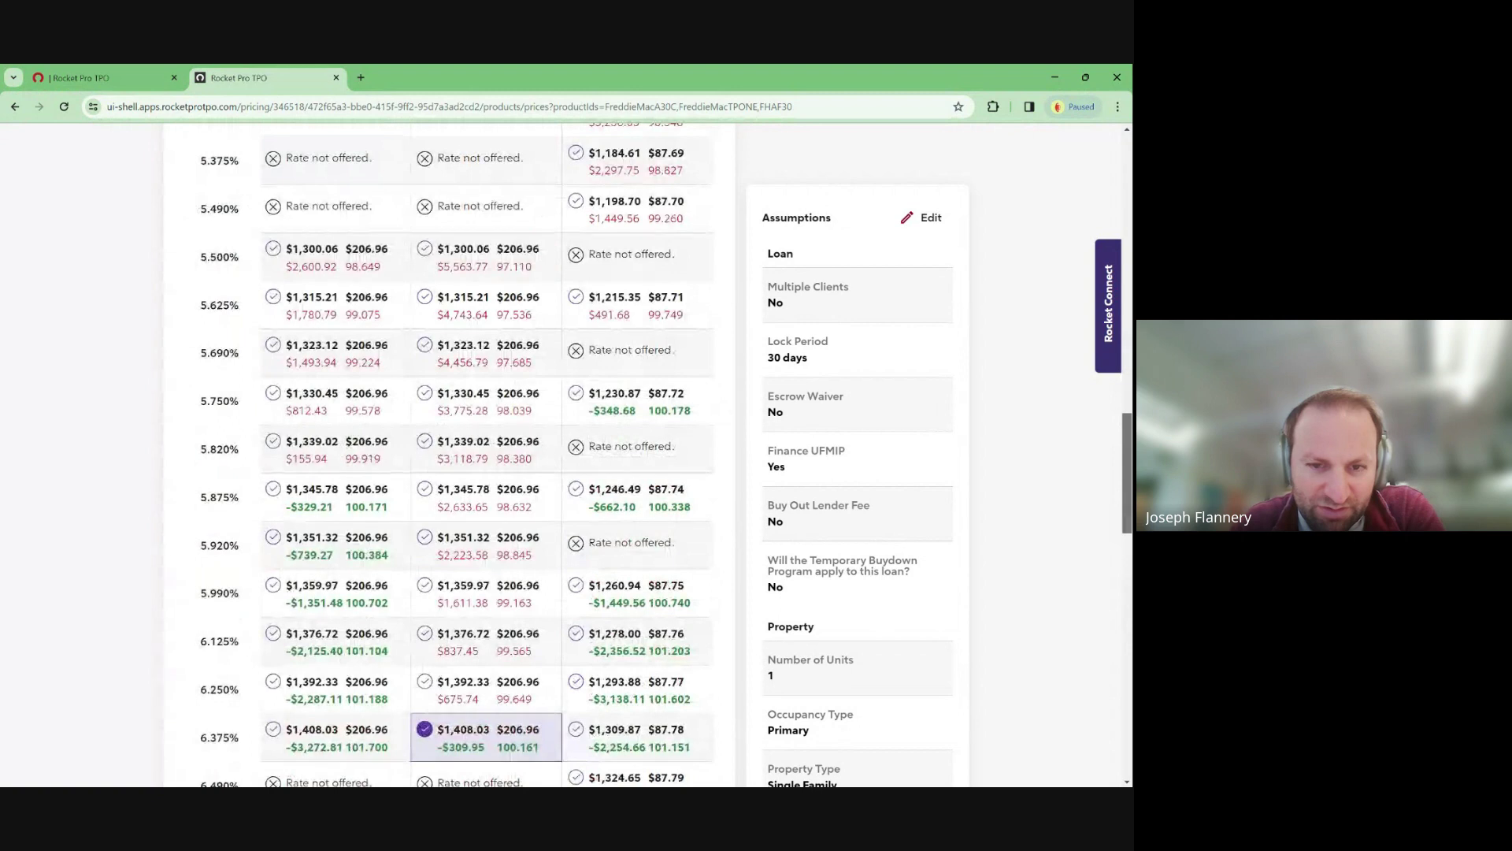
{"action": "mouse_move", "coordinate": [1120, 501]}
{"action": "left_mouse_down"}
{"action": "mouse_move", "coordinate": [1123, 318]}
{"action": "mouse_move", "coordinate": [1129, 505]}
{"action": "left_mouse_up"}
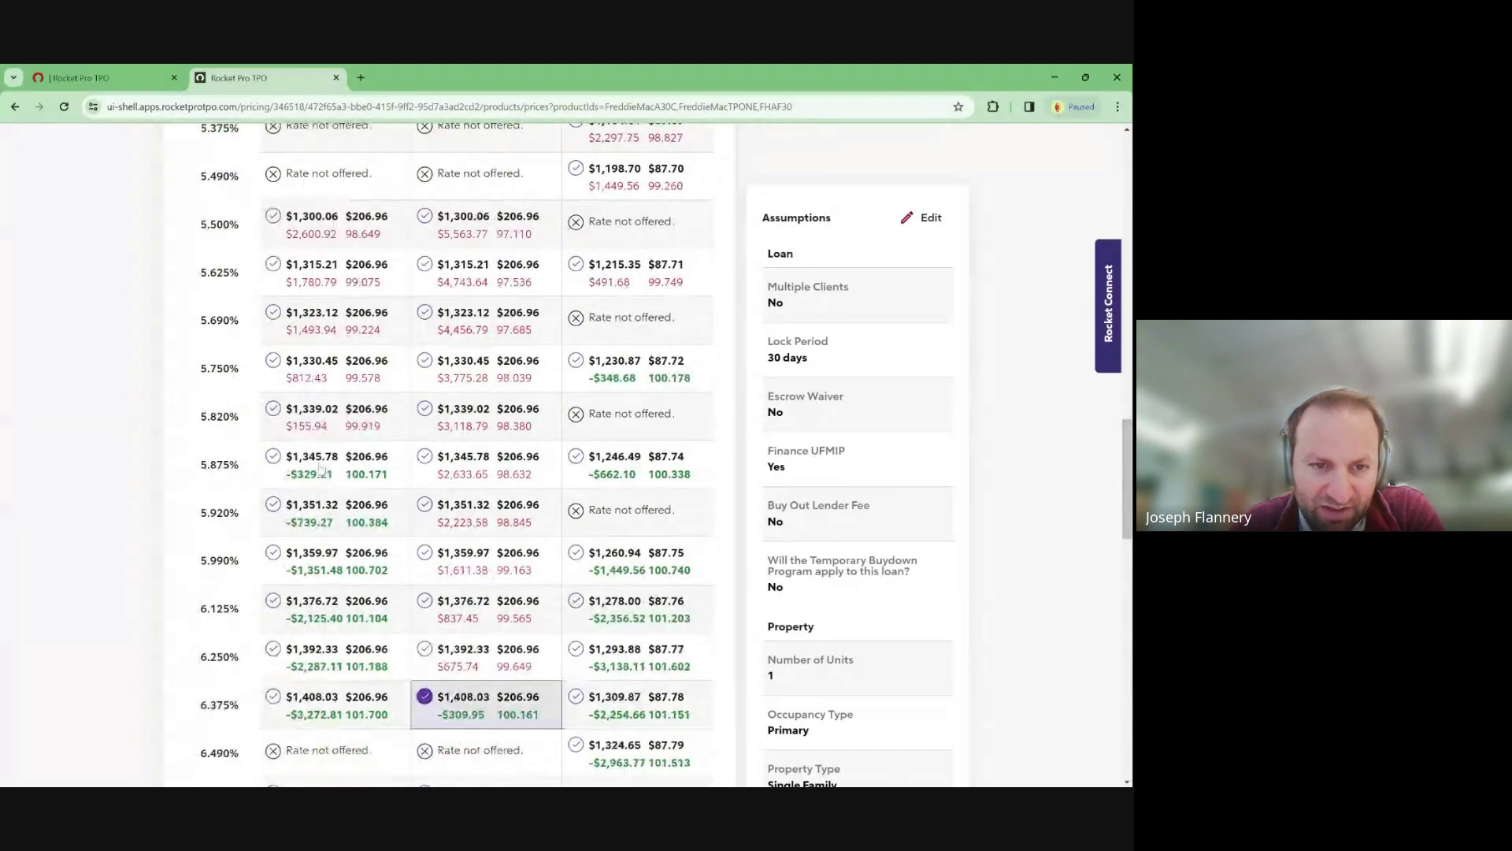
{"action": "left_click", "coordinate": [333, 572]}
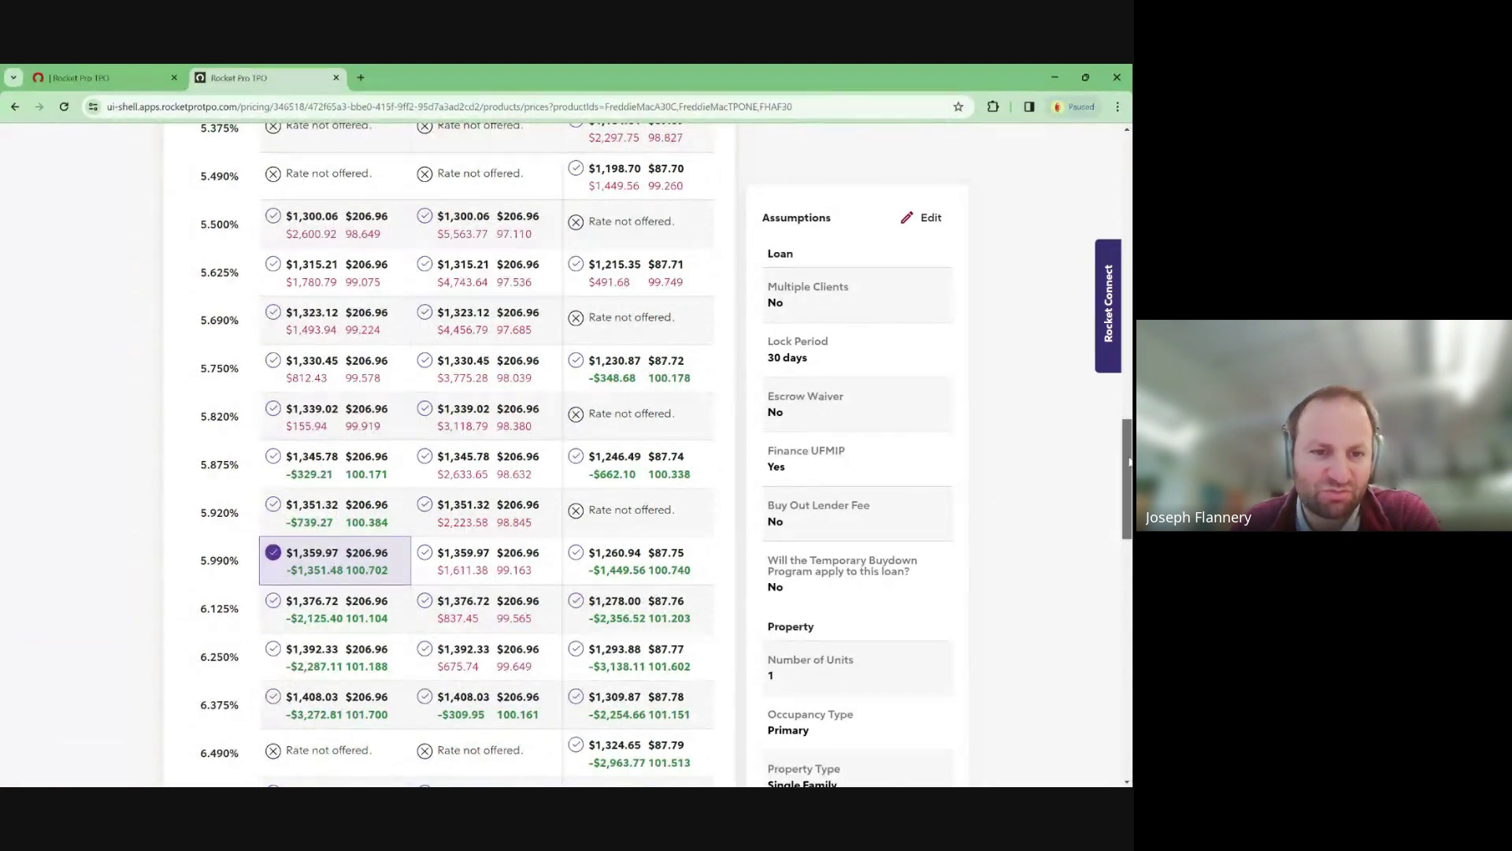
{"action": "left_click_drag", "start_coordinate": [1129, 461], "coordinate": [1128, 709]}
{"action": "left_click", "coordinate": [682, 457]}
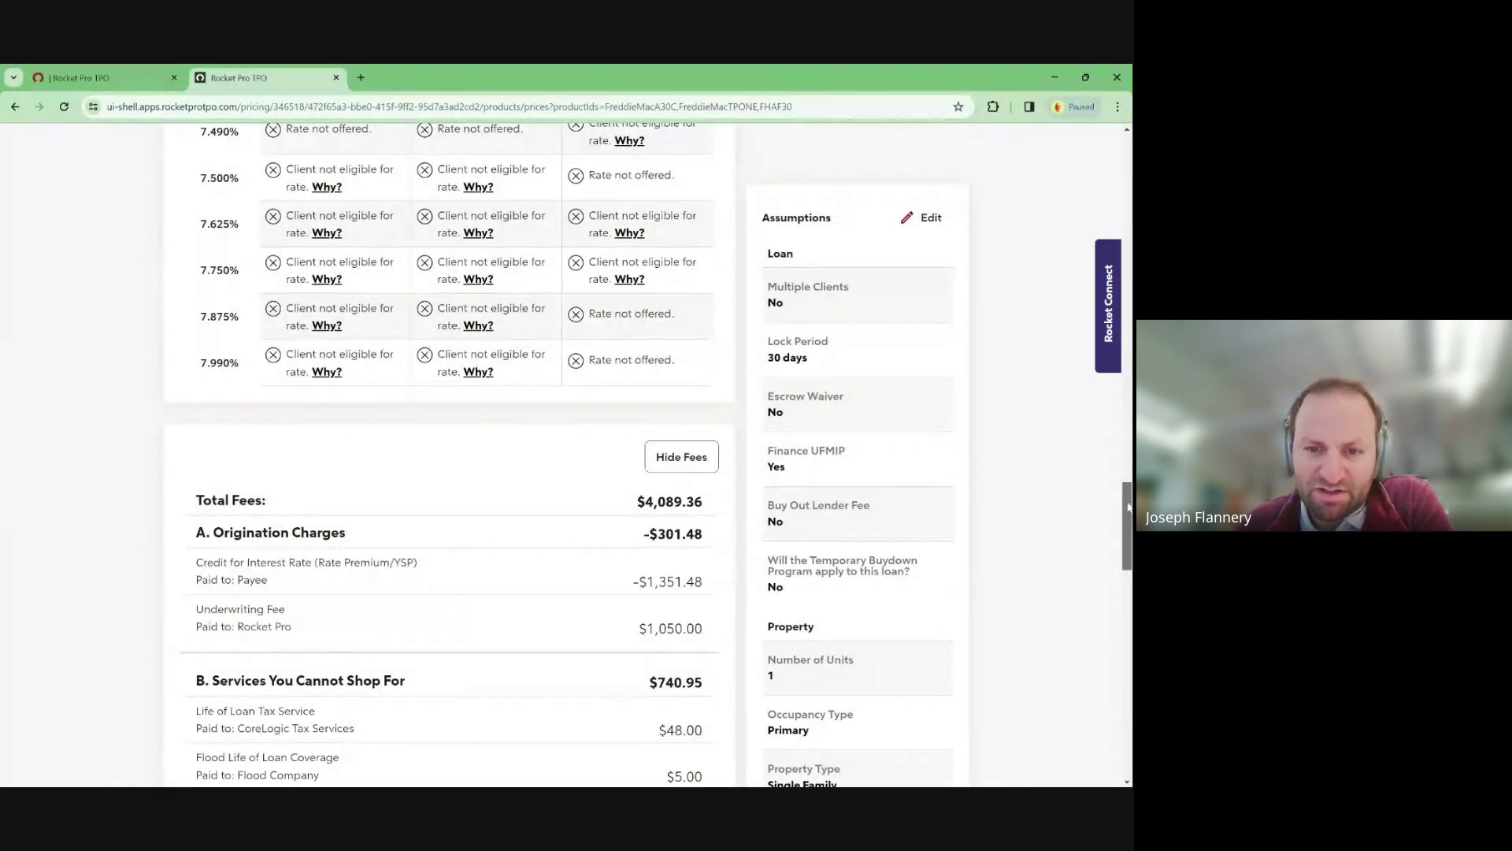
- Switch the selected price back to the One+ product at 6.375%
{"action": "left_click_drag", "start_coordinate": [1128, 506], "coordinate": [1128, 393]}
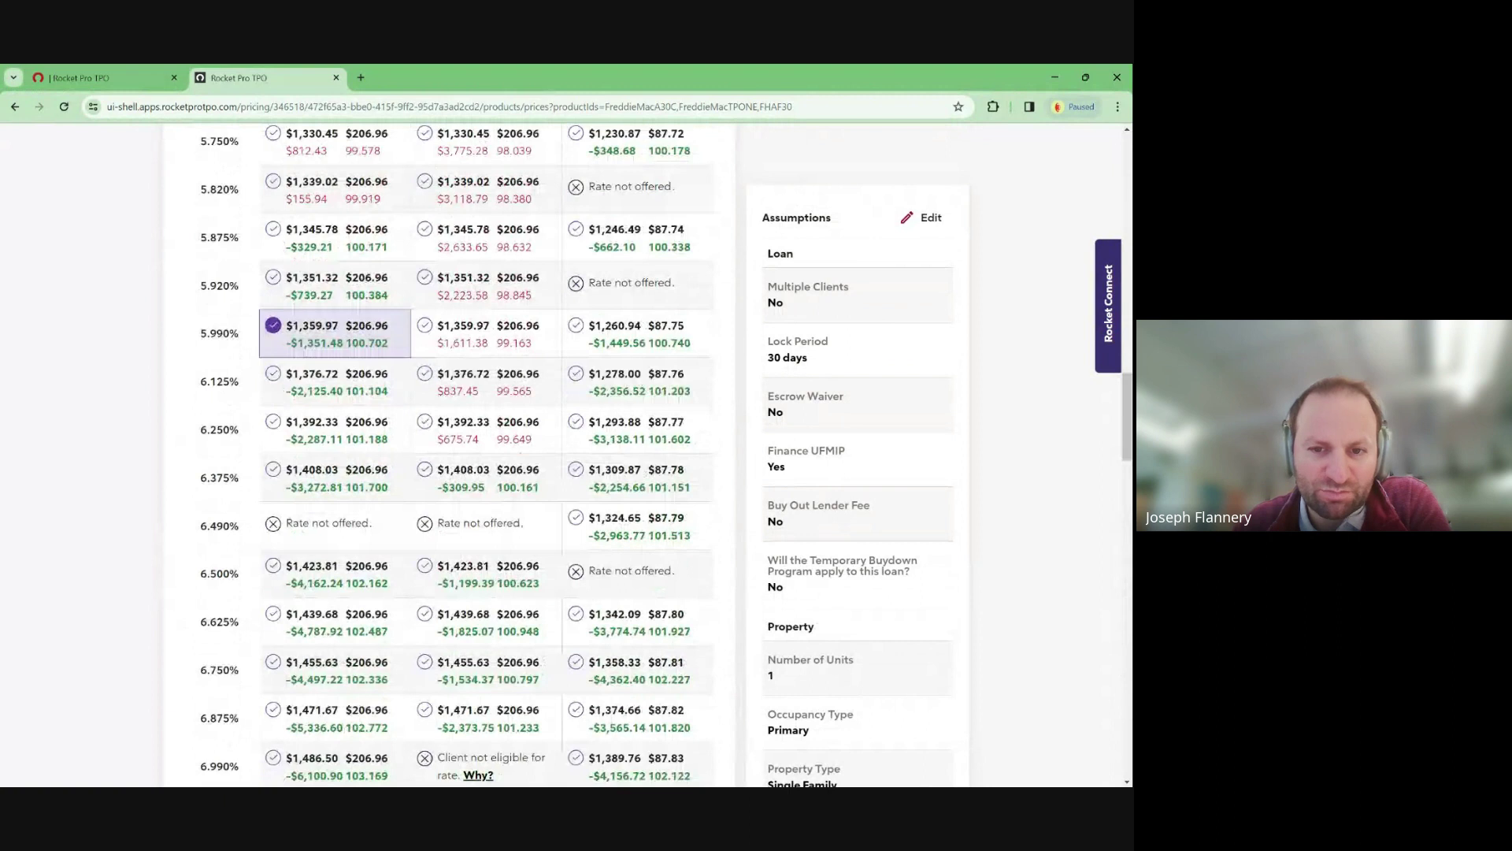
{"action": "left_click", "coordinate": [505, 483]}
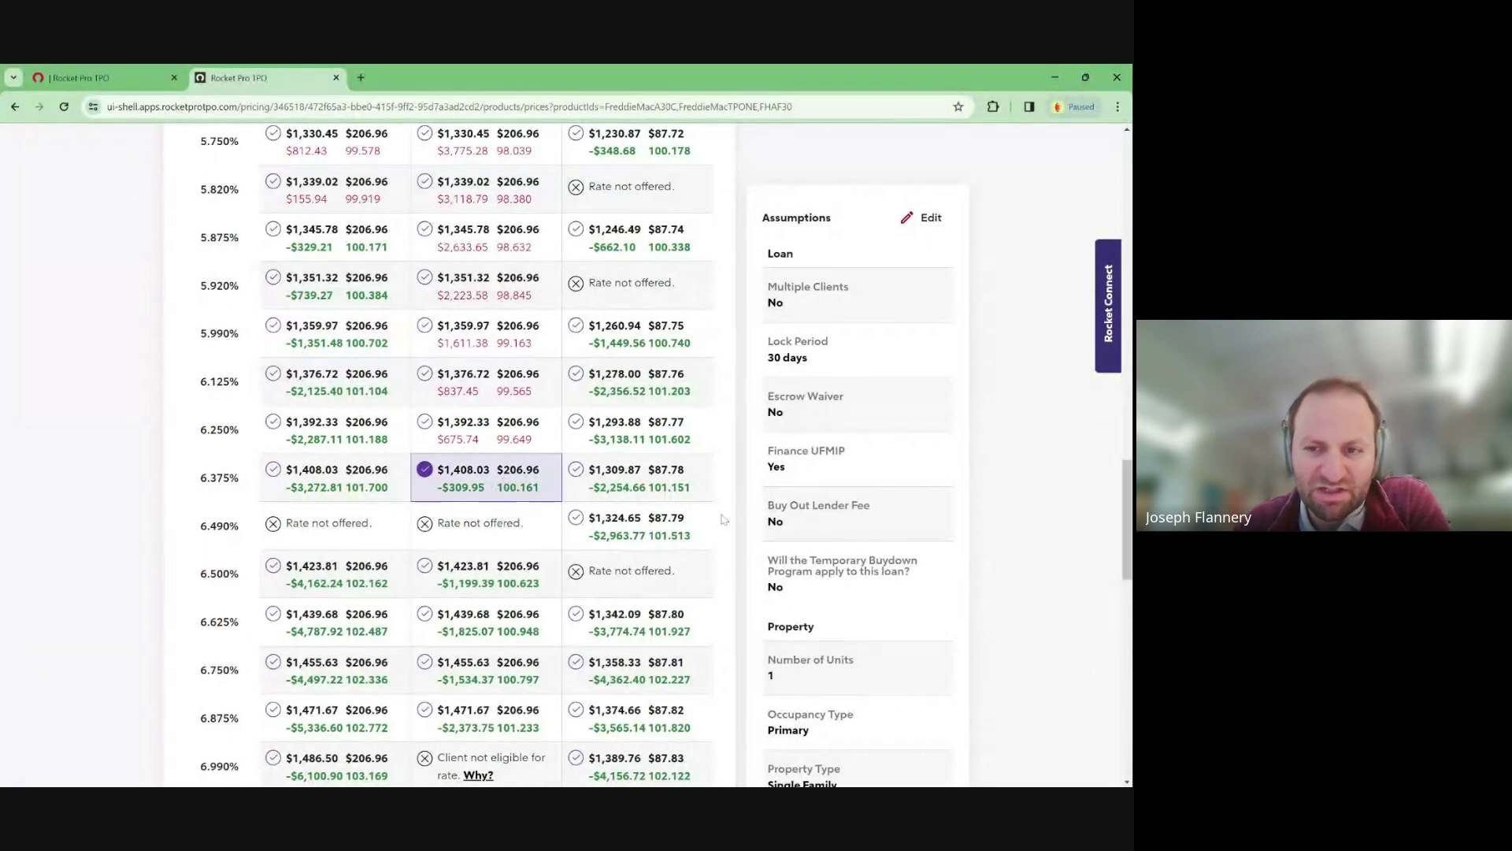
- Review the full rate table, comparing the One+ payments and rate premiums with the Home Possible and FHA prices
{"action": "scroll", "coordinate": [1109, 388], "scroll_direction": "up", "scroll_amount": 6}
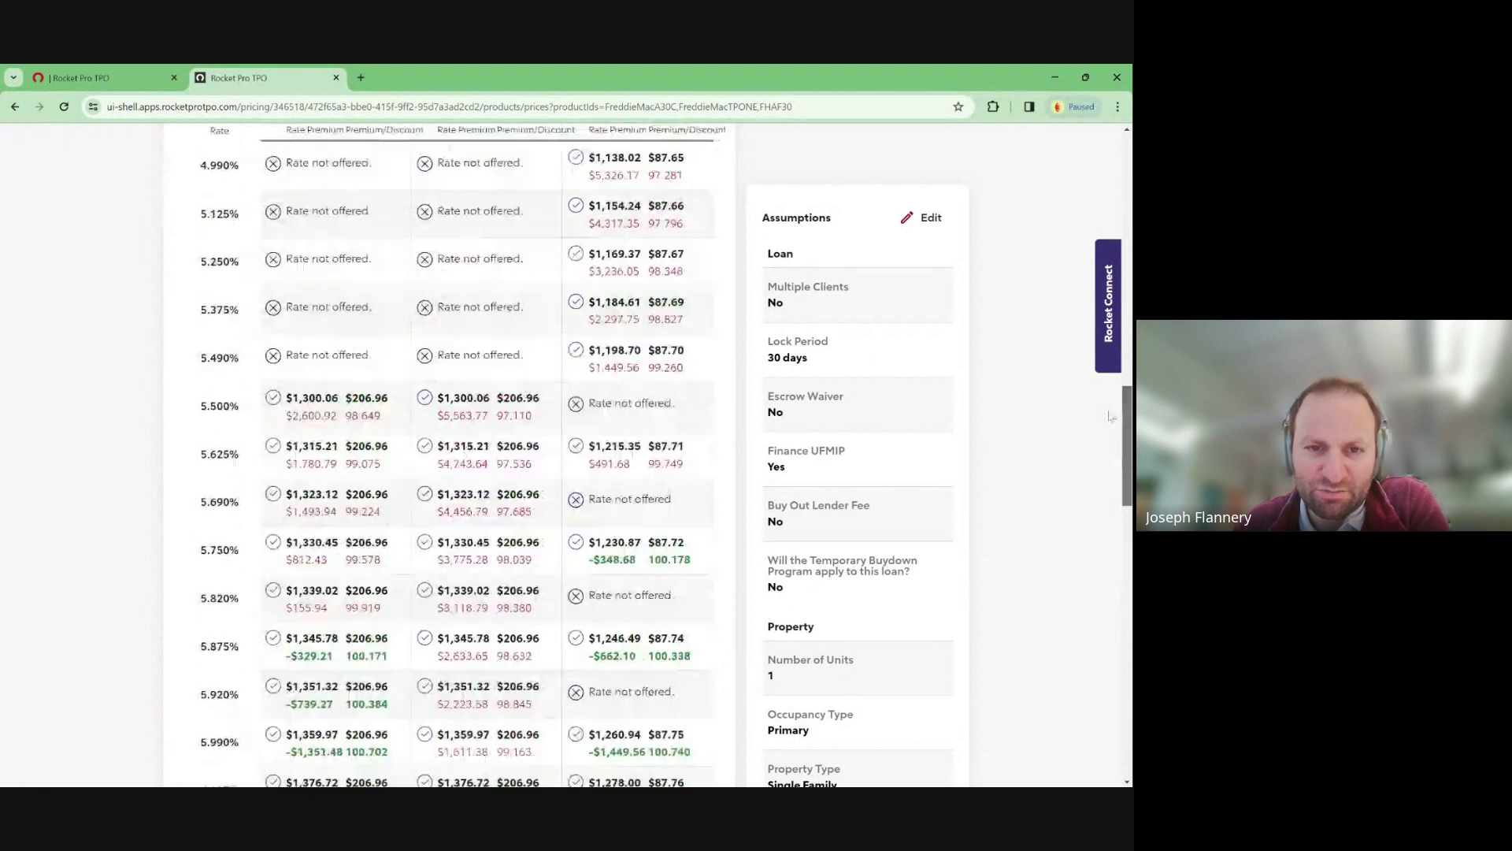
{"action": "scroll", "coordinate": [1109, 387], "scroll_direction": "up", "scroll_amount": 6}
{"action": "scroll", "coordinate": [1105, 512], "scroll_direction": "down", "scroll_amount": 12}
{"action": "scroll", "coordinate": [1104, 512], "scroll_direction": "down", "scroll_amount": 10}
{"action": "scroll", "coordinate": [523, 445], "scroll_direction": "up", "scroll_amount": 9}
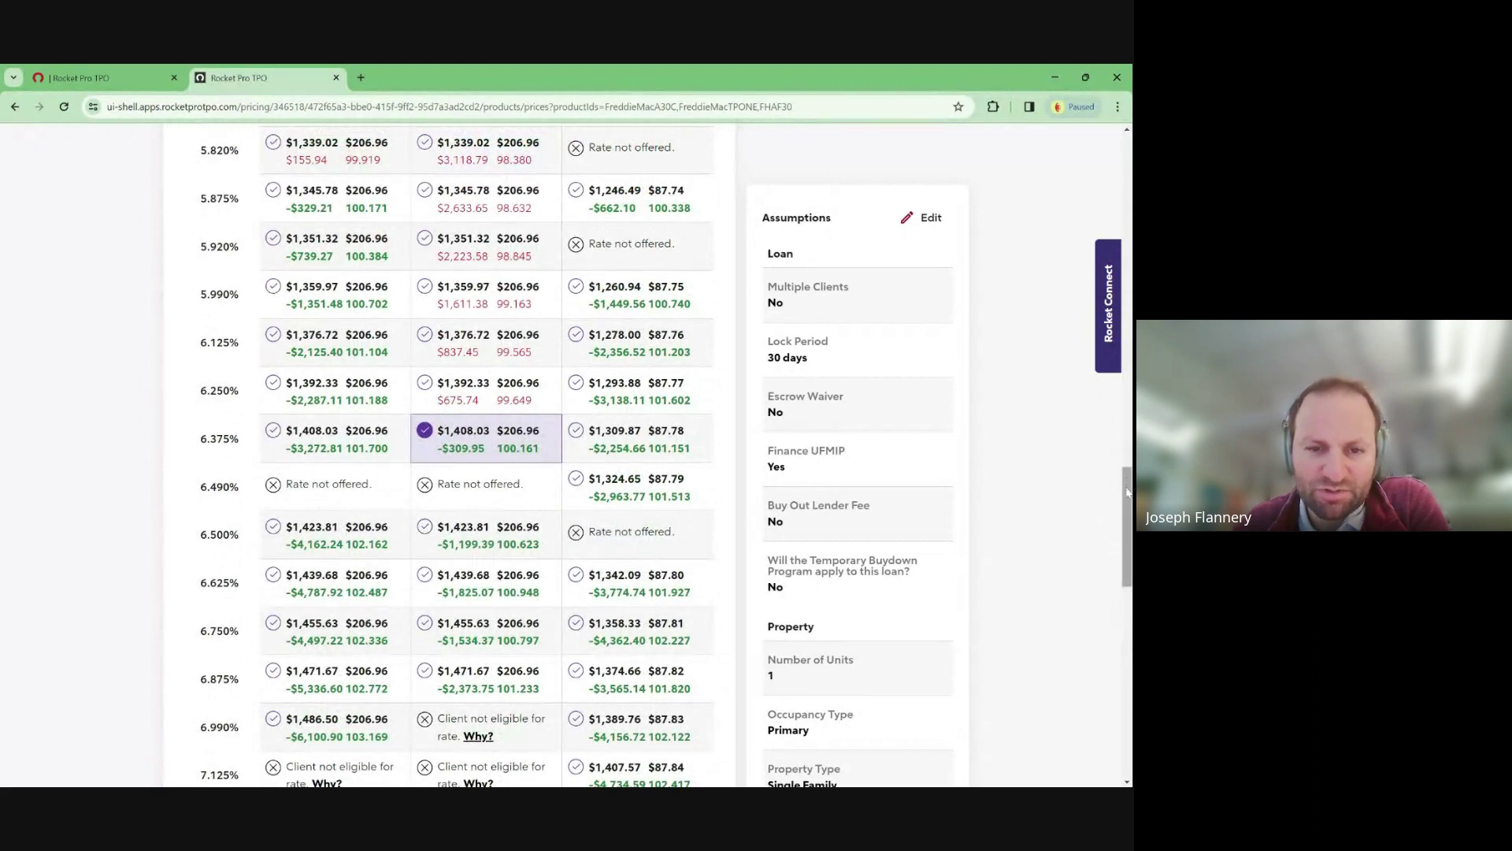
{"action": "scroll", "coordinate": [1127, 493], "scroll_direction": "down", "scroll_amount": 1}
{"action": "left_click_drag", "start_coordinate": [1127, 501], "coordinate": [1127, 607]}
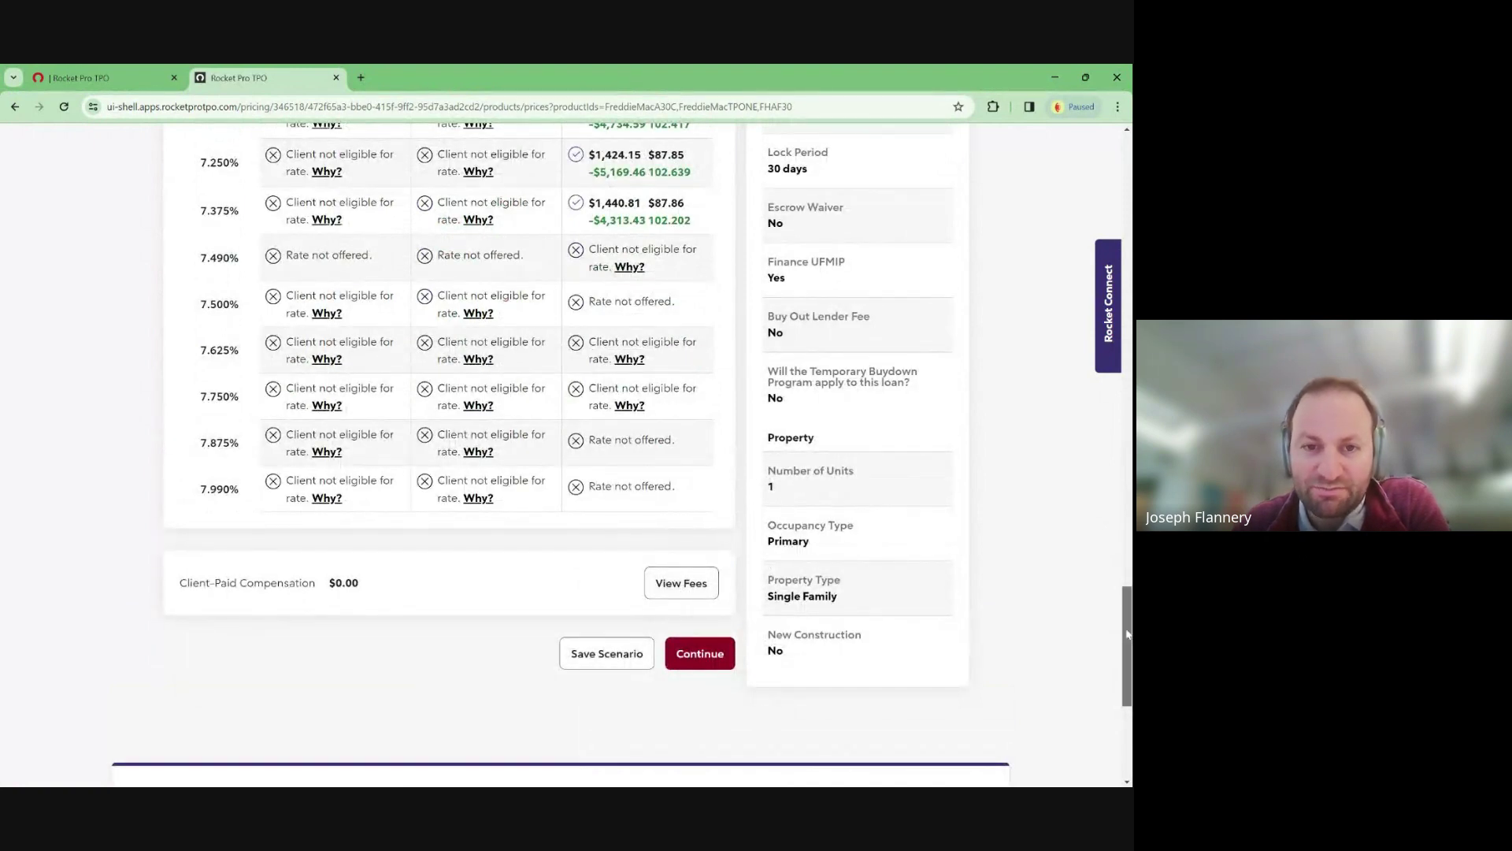
{"action": "left_click_drag", "start_coordinate": [1126, 646], "coordinate": [1087, 441]}
{"action": "scroll", "coordinate": [449, 457], "scroll_direction": "down", "scroll_amount": 4}
{"action": "scroll", "coordinate": [488, 457], "scroll_direction": "down", "scroll_amount": 4}
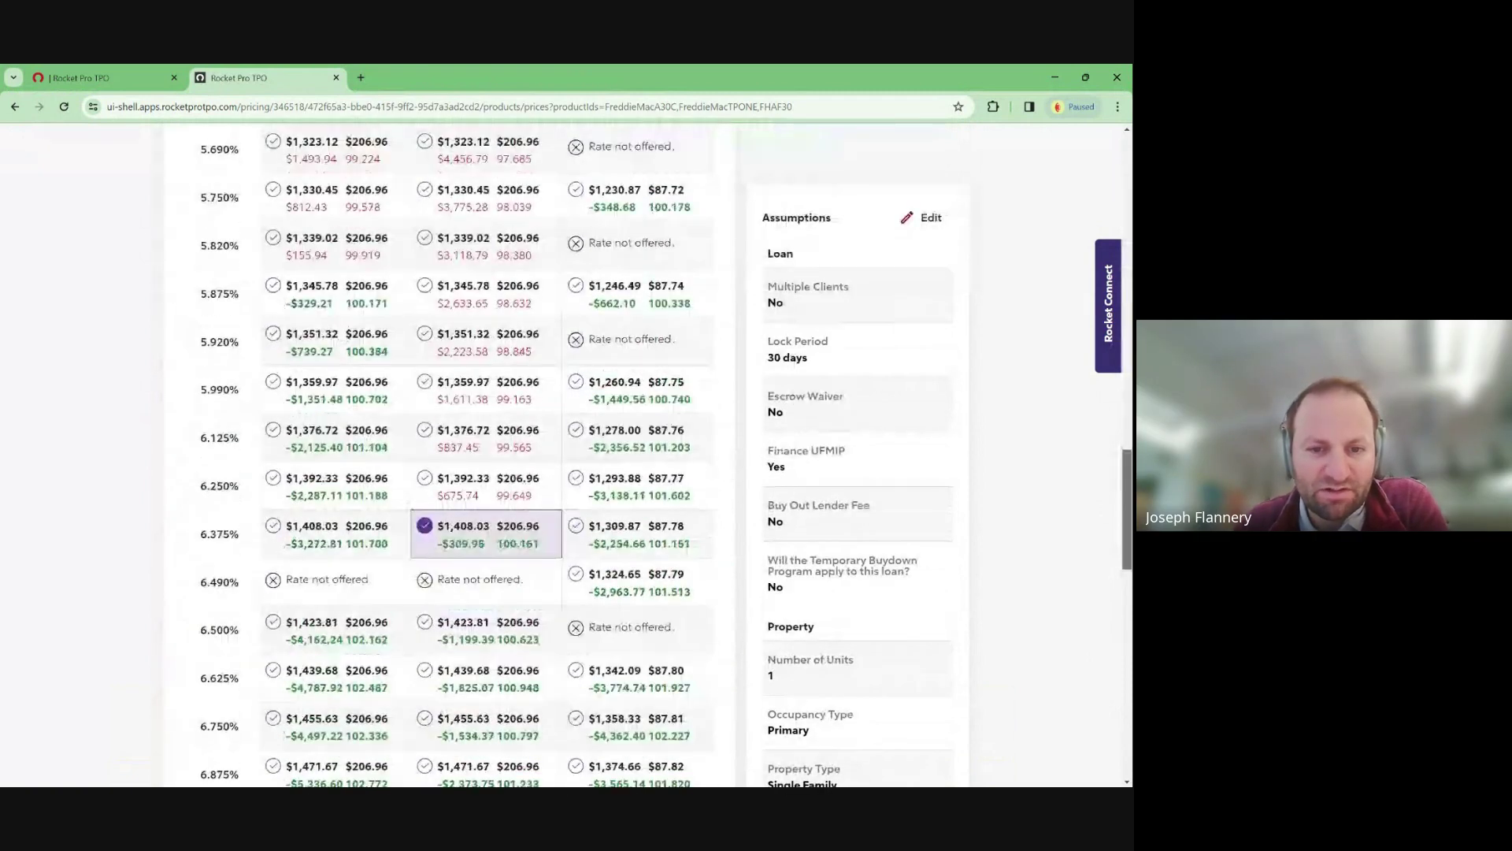
{"action": "scroll", "coordinate": [457, 456], "scroll_direction": "down", "scroll_amount": 1}
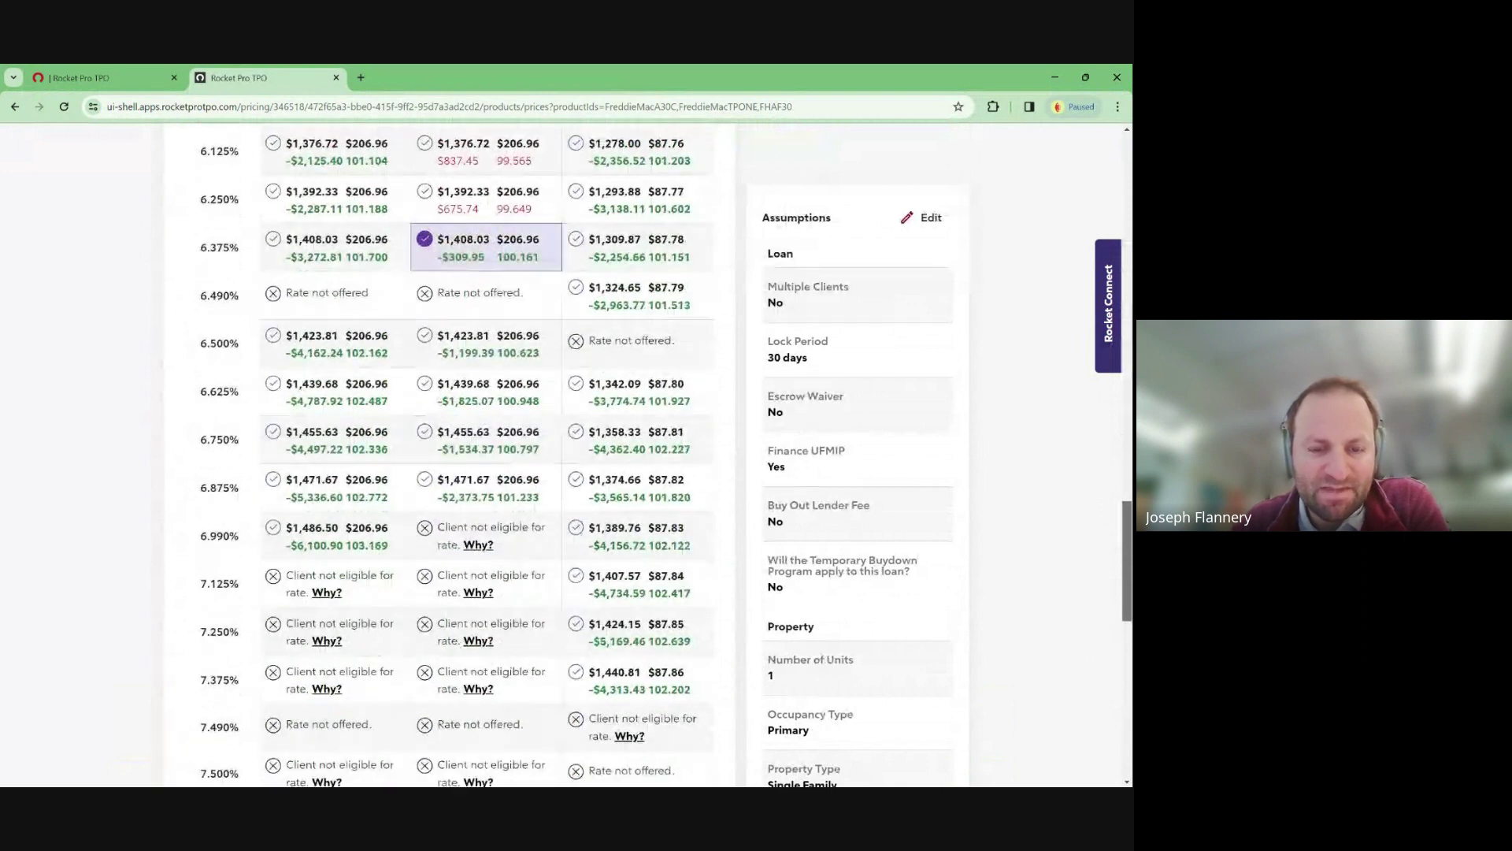
{"action": "left_click_drag", "start_coordinate": [1129, 564], "coordinate": [1103, 495]}
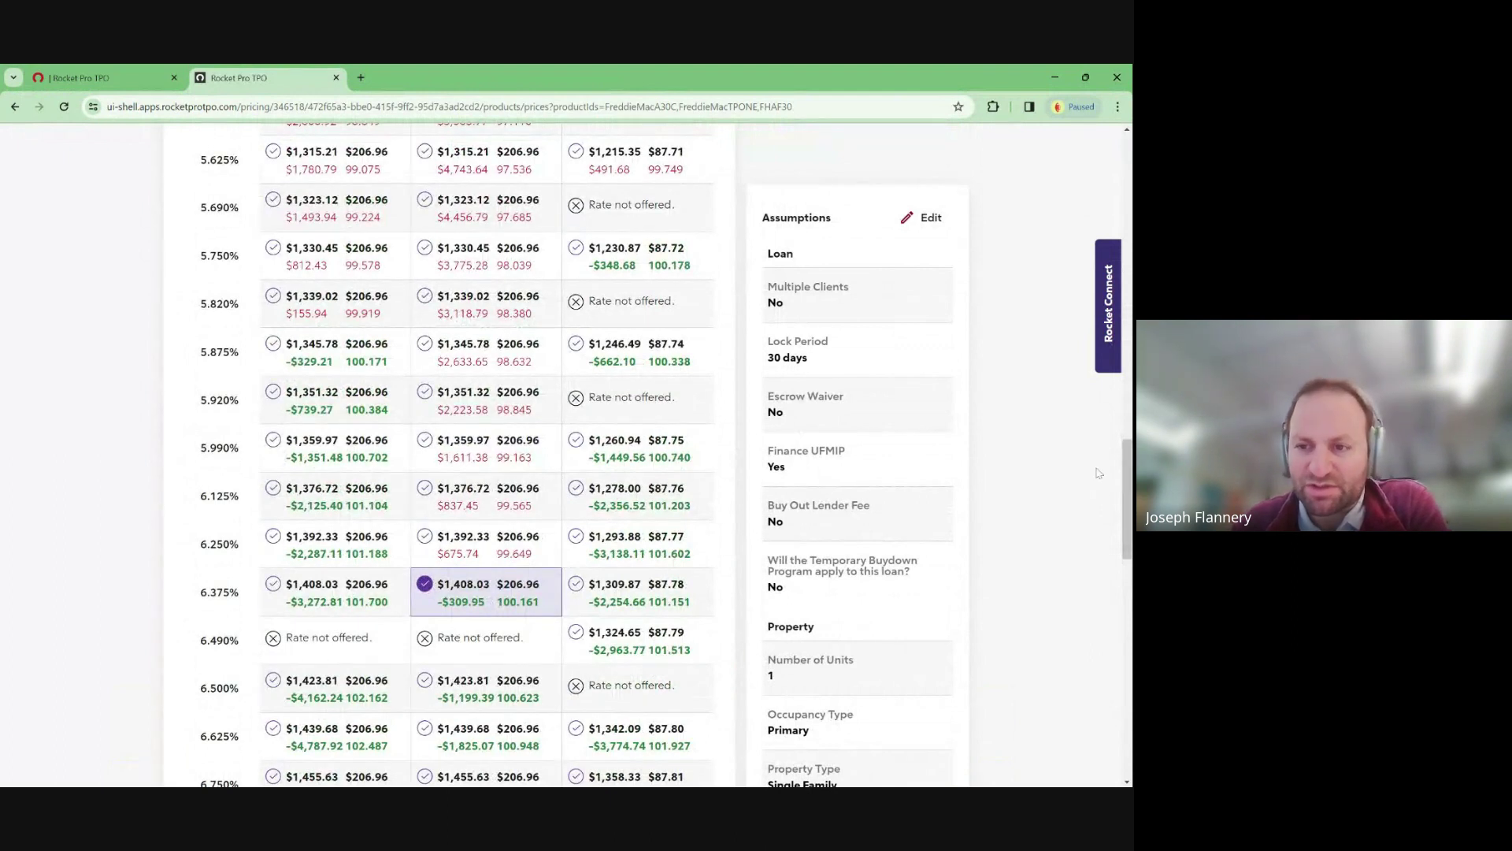
{"action": "left_click_drag", "start_coordinate": [1126, 489], "coordinate": [1095, 458]}
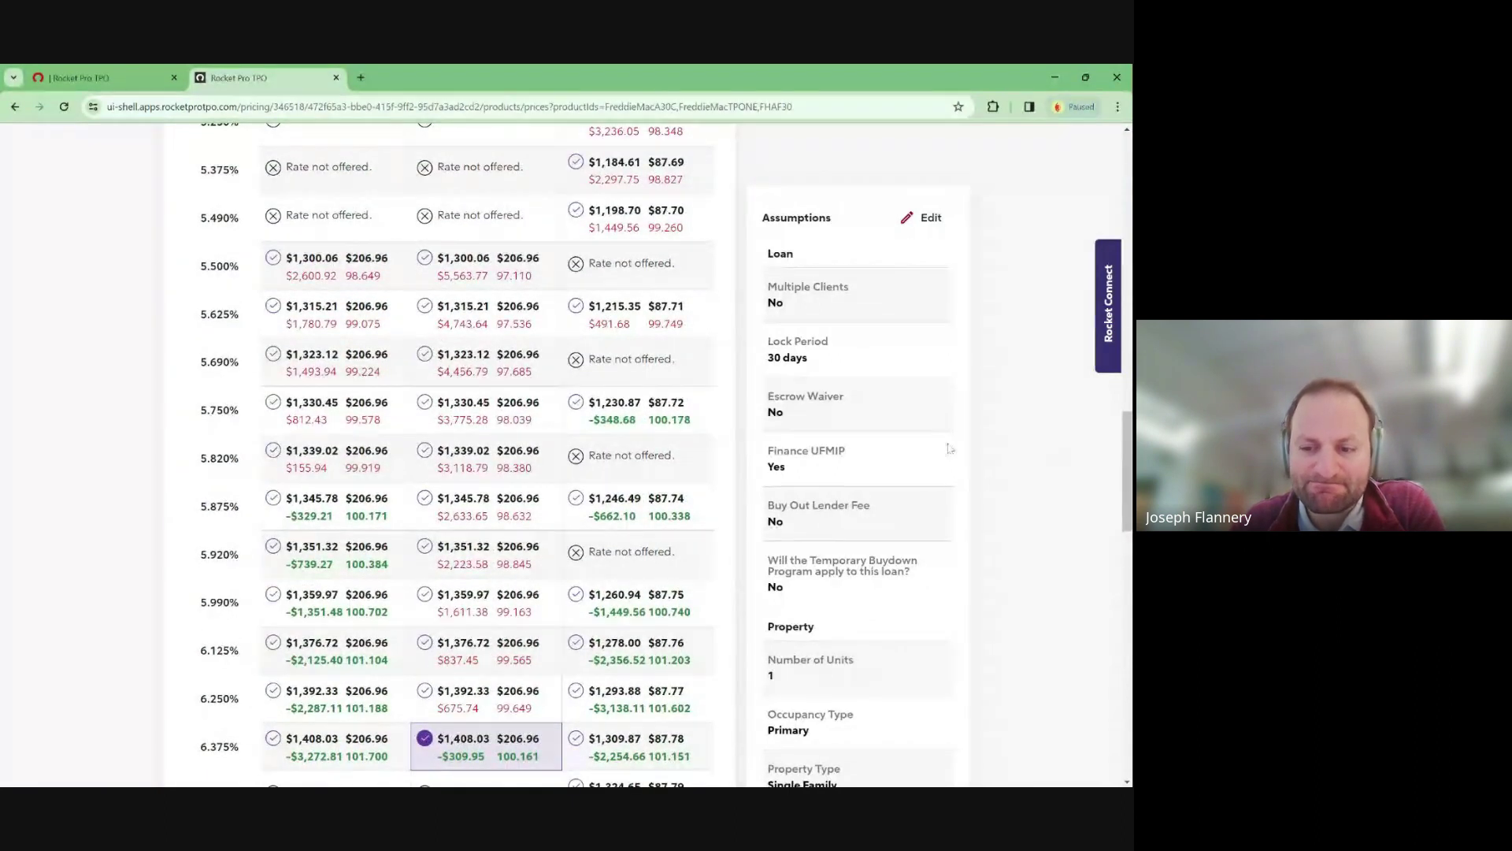